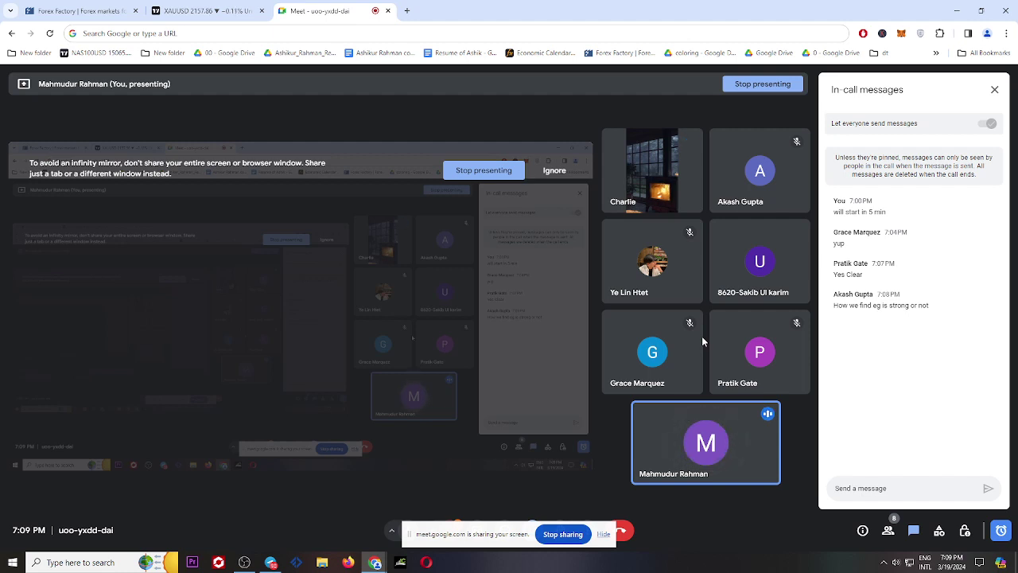
- Switch to the XAUUSD chart in TradingView, remove all drawings and indicators, and show it in full screen
mouse_move(699, 209)
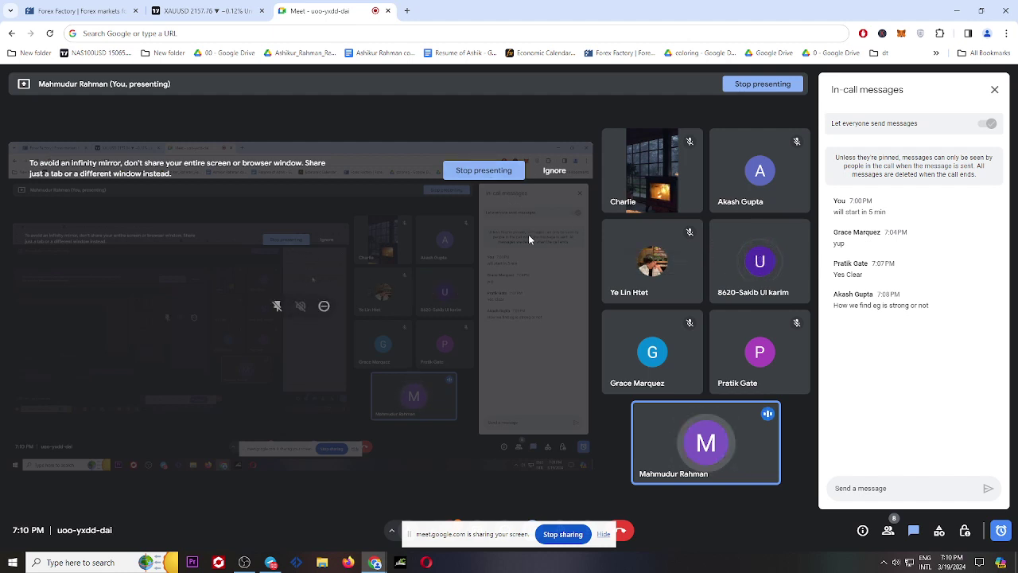
click(222, 15)
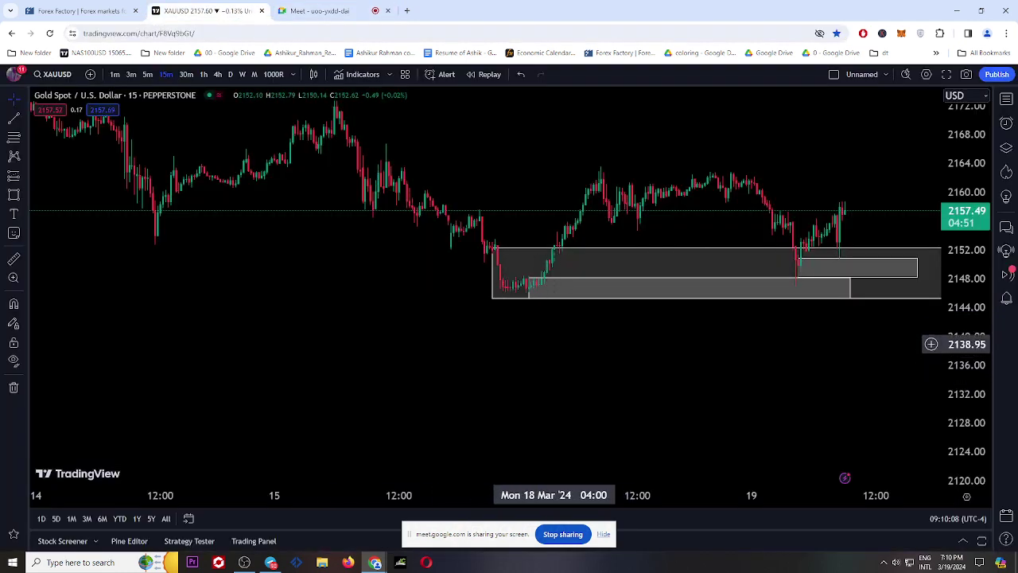
click(14, 387)
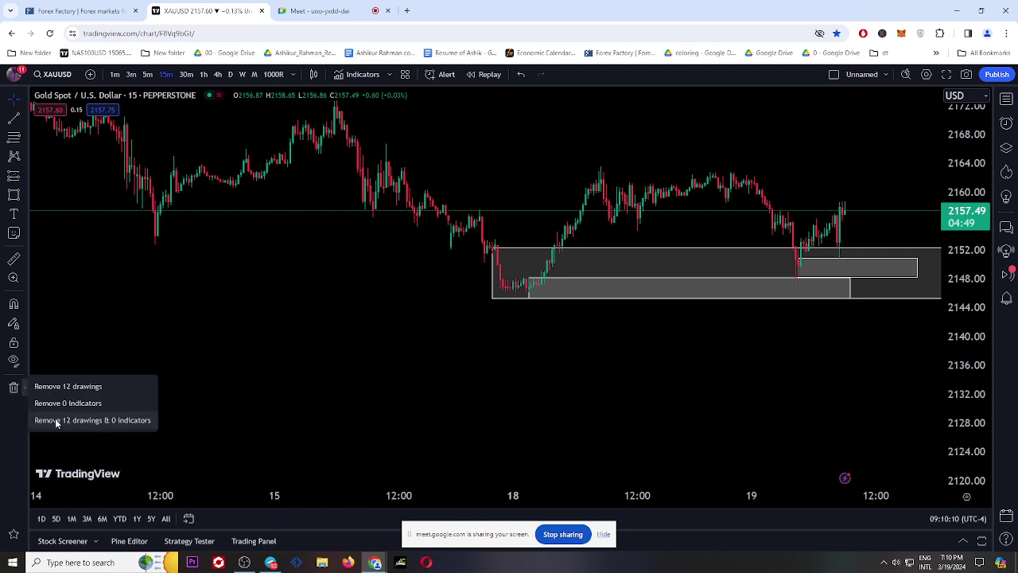
click(57, 422)
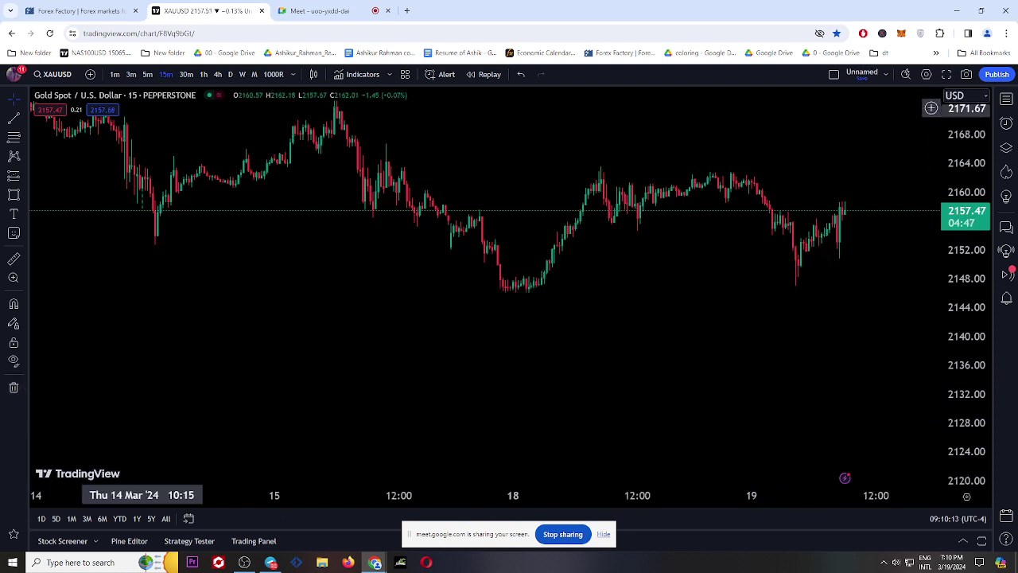
key(F11)
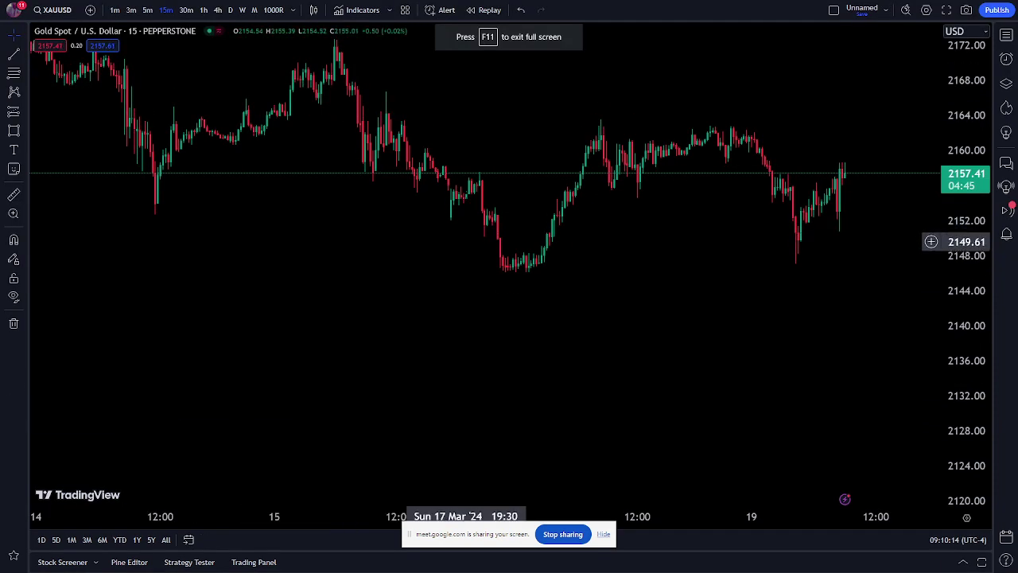
- Switch the XAUUSD chart to the 4-hour timeframe
click(218, 9)
scroll(429, 330, up, 1)
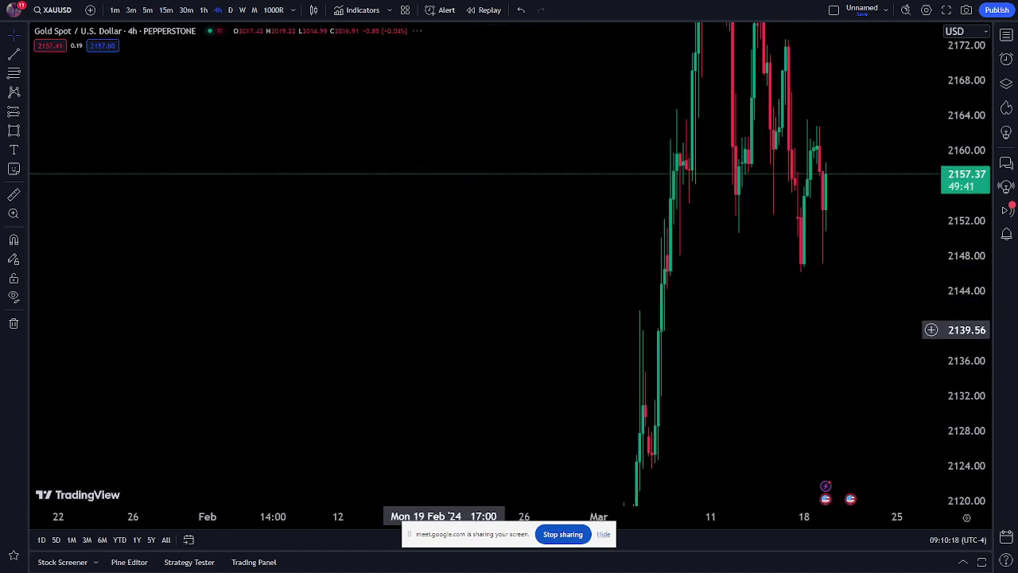
scroll(692, 424, up, 1)
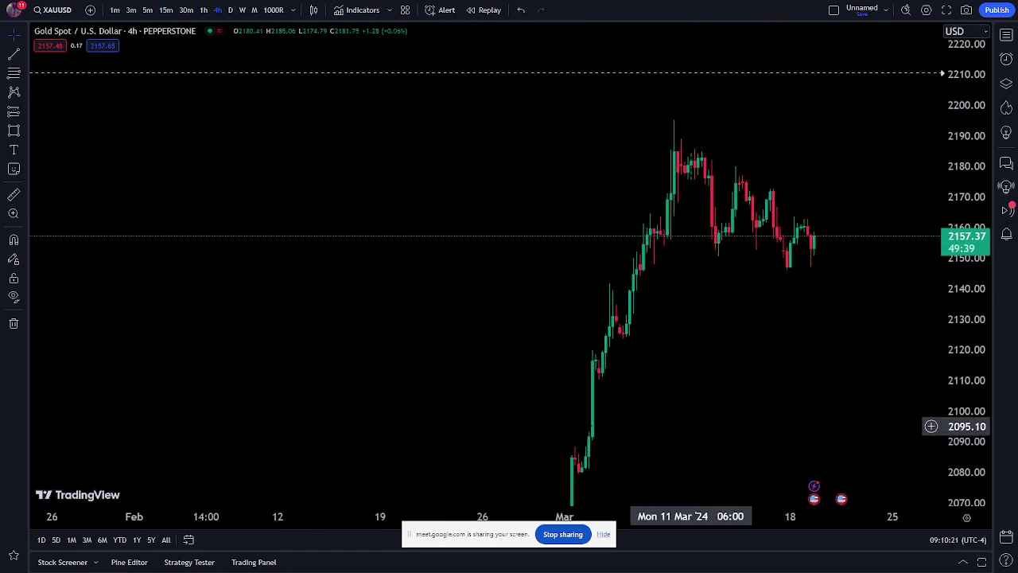
drag(615, 378, 398, 334)
scroll(512, 362, up, 1)
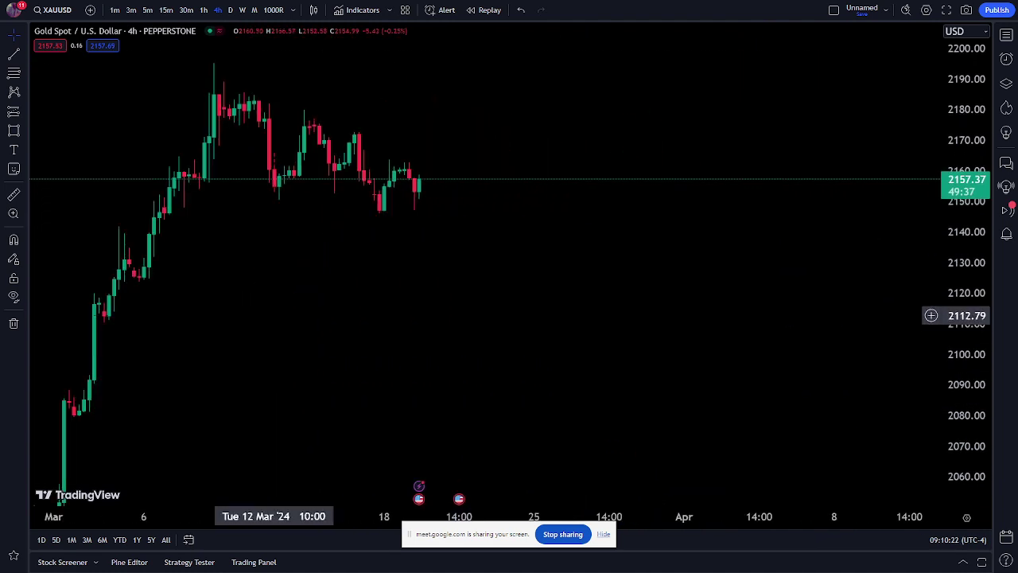
drag(272, 315, 435, 332)
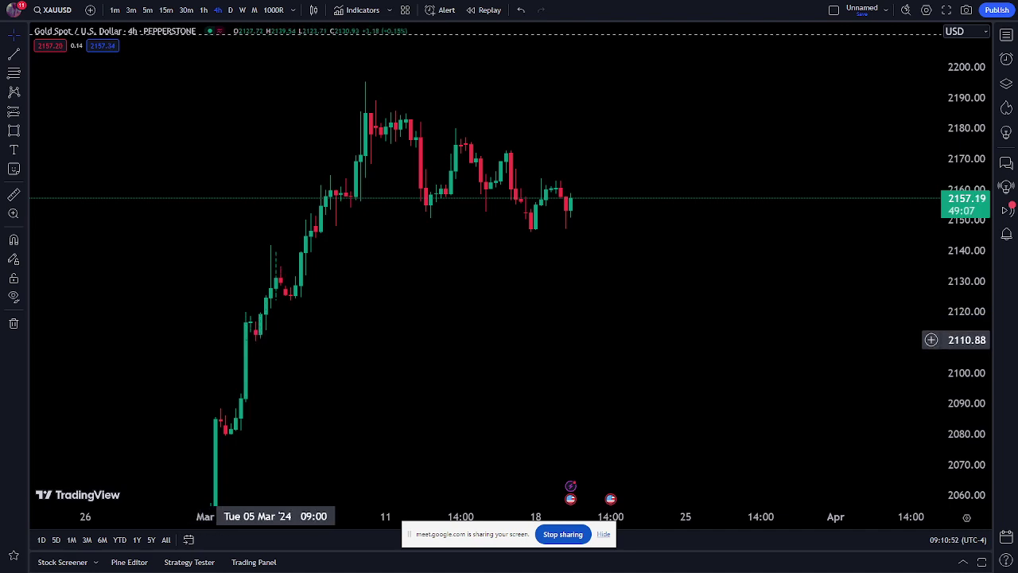
- Draw a rectangle around the base below the early-March rally, from 3 March 17:00 to 4 March 17:00, at about 2086 to 2079
scroll(284, 381, up, 5)
drag(284, 403, 670, 335)
scroll(329, 291, up, 5)
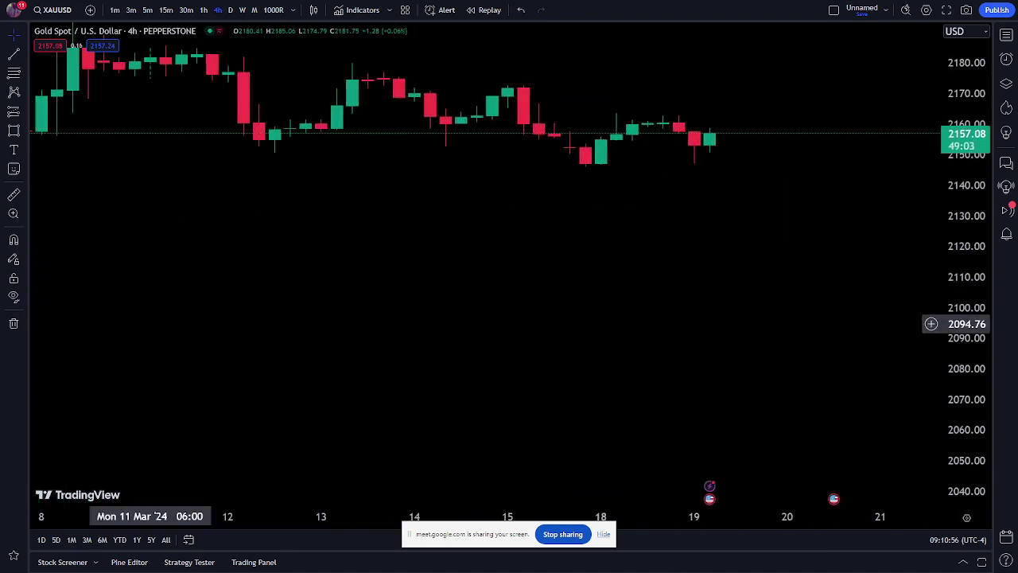
drag(150, 324, 613, 283)
scroll(448, 342, up, 3)
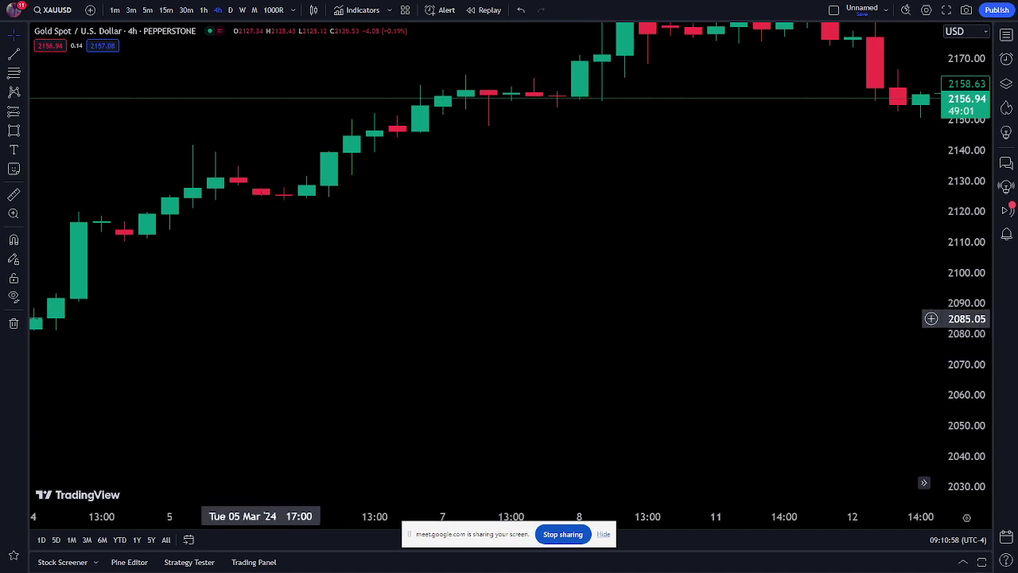
drag(261, 318, 432, 420)
drag(966, 401, 926, 89)
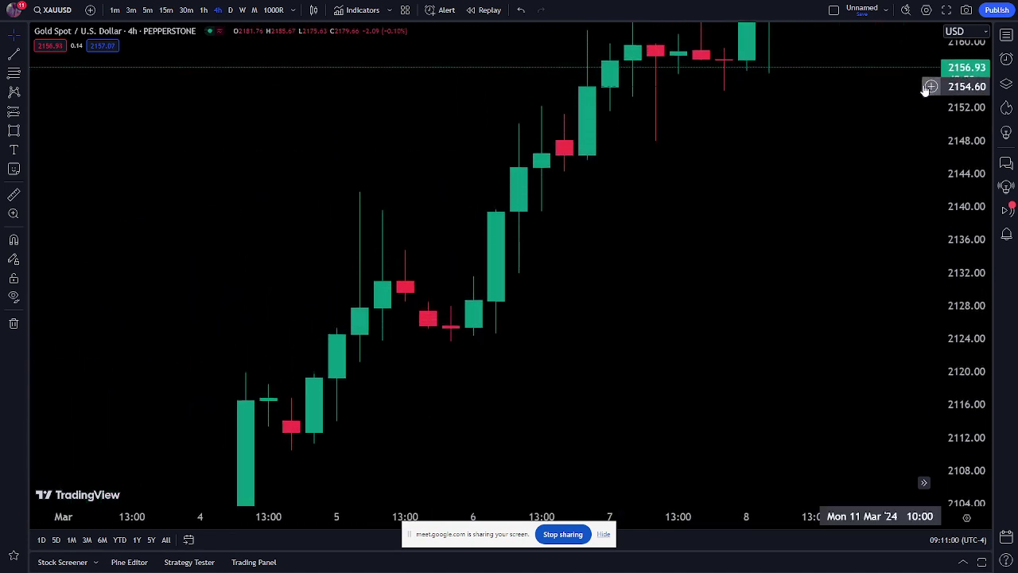
scroll(618, 164, up, 2)
drag(618, 164, 629, 377)
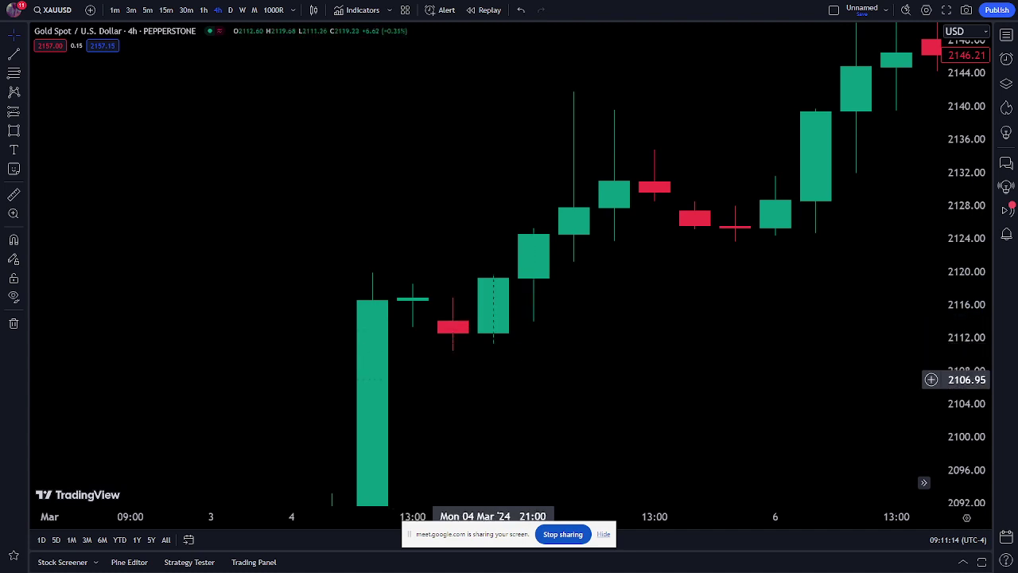
drag(493, 377, 570, 127)
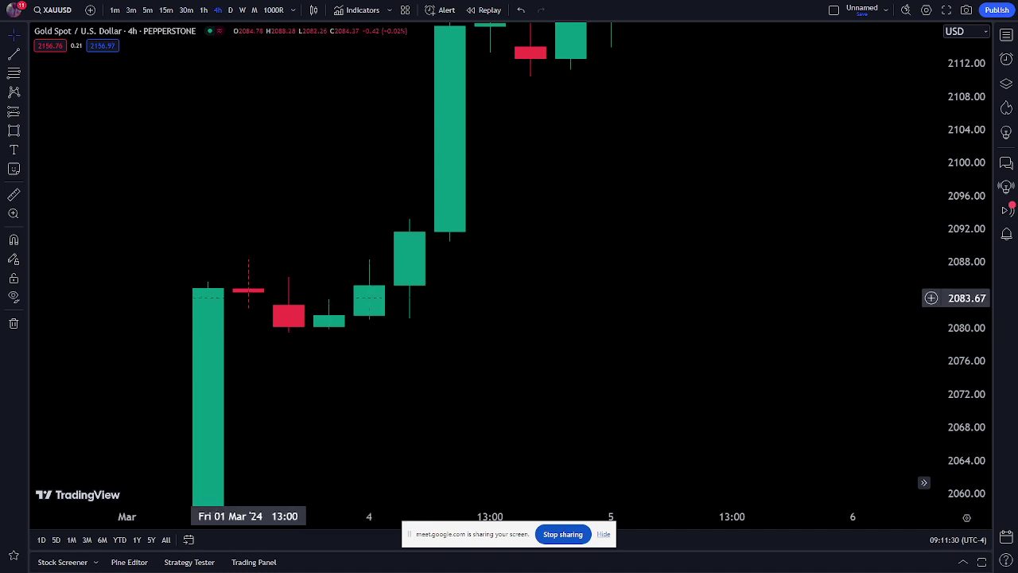
click(13, 130)
mouse_move(288, 276)
mouse_down()
mouse_move(409, 311)
mouse_move(531, 324)
mouse_move(530, 337)
mouse_up()
click(503, 347)
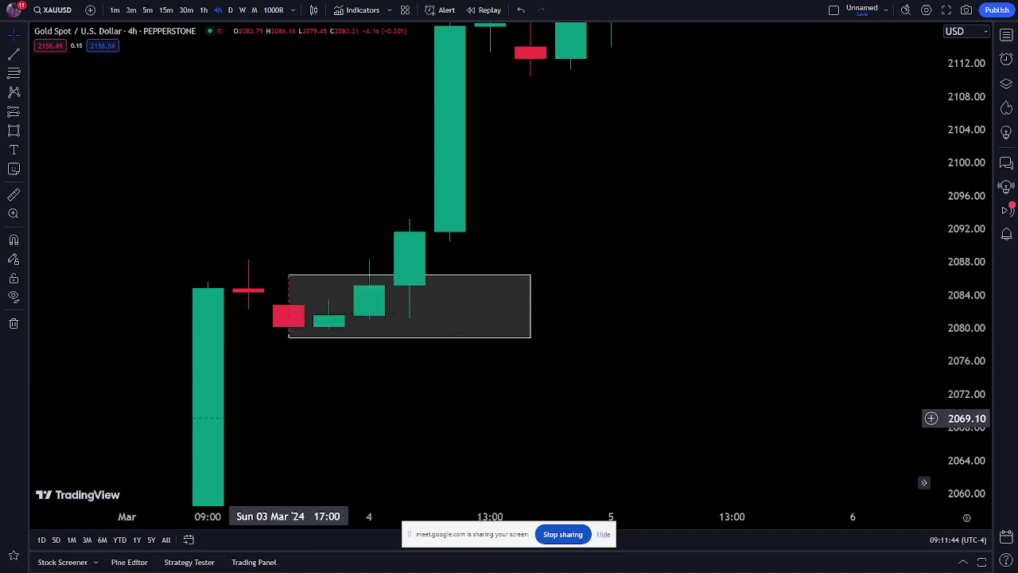
- Check the join request in the Google Meet call, and return to the XAUUSD chart in full screen
key(Escape)
click(322, 10)
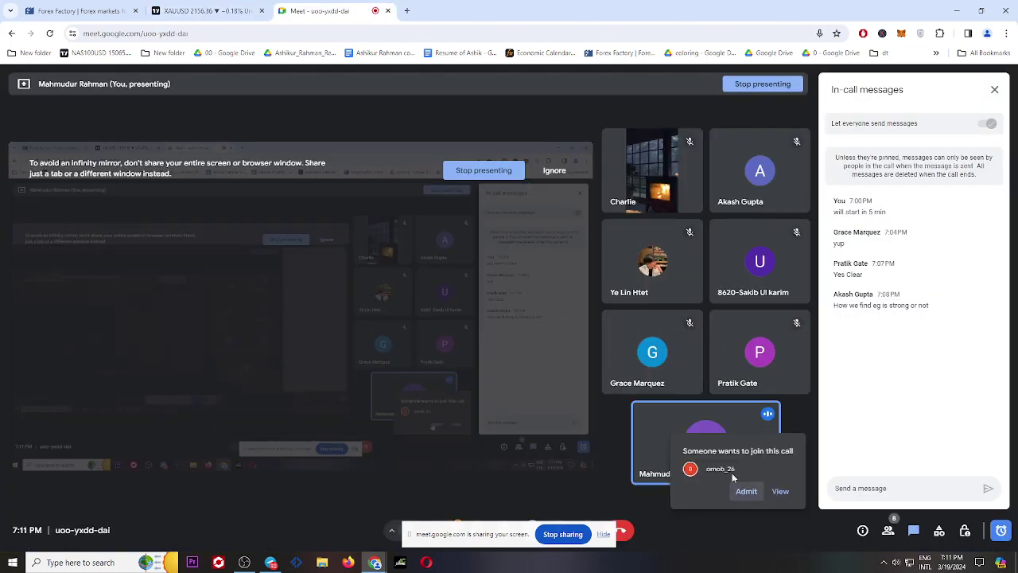
click(207, 10)
key(F11)
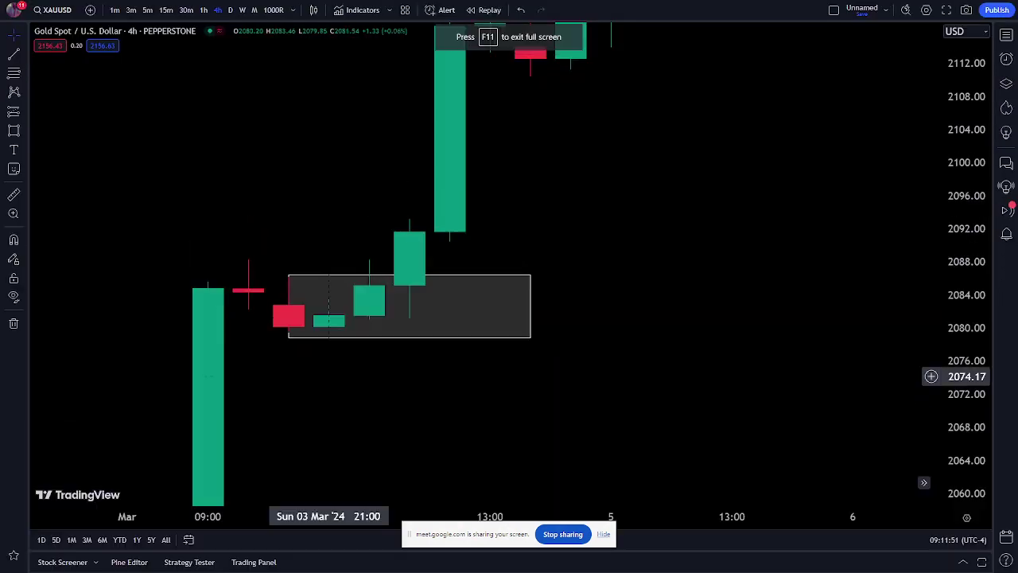
- Draw horizontal rays from the rectangle's upper and lower corners at 3 March 17:00, at about 2086.30 and 2078.73
click(287, 287)
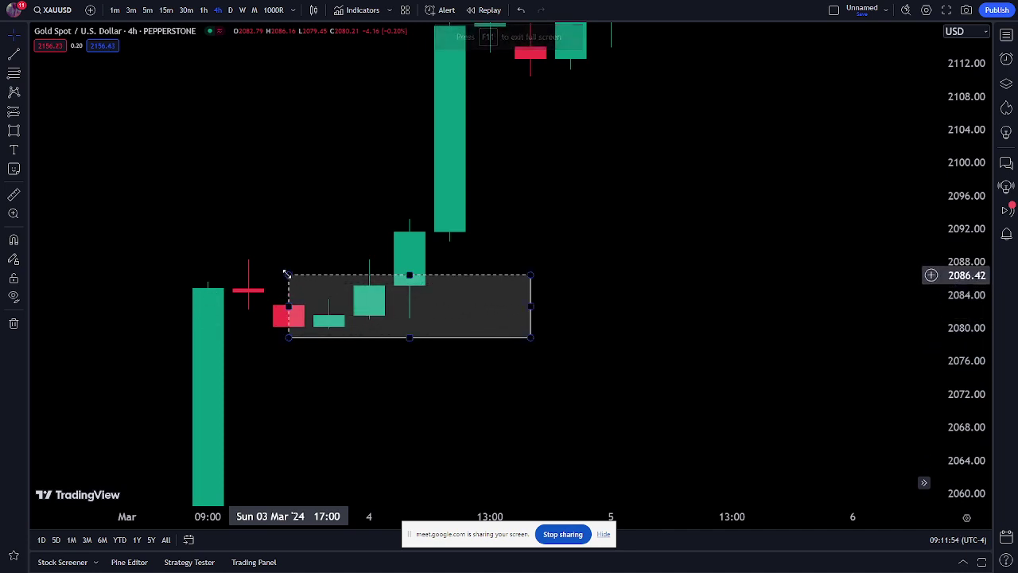
key(Escape)
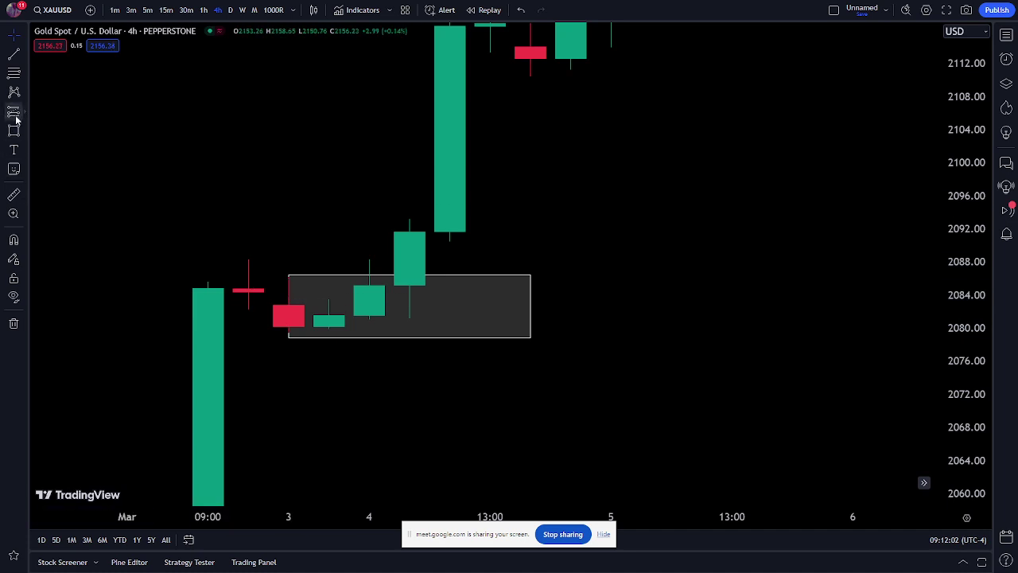
click(25, 59)
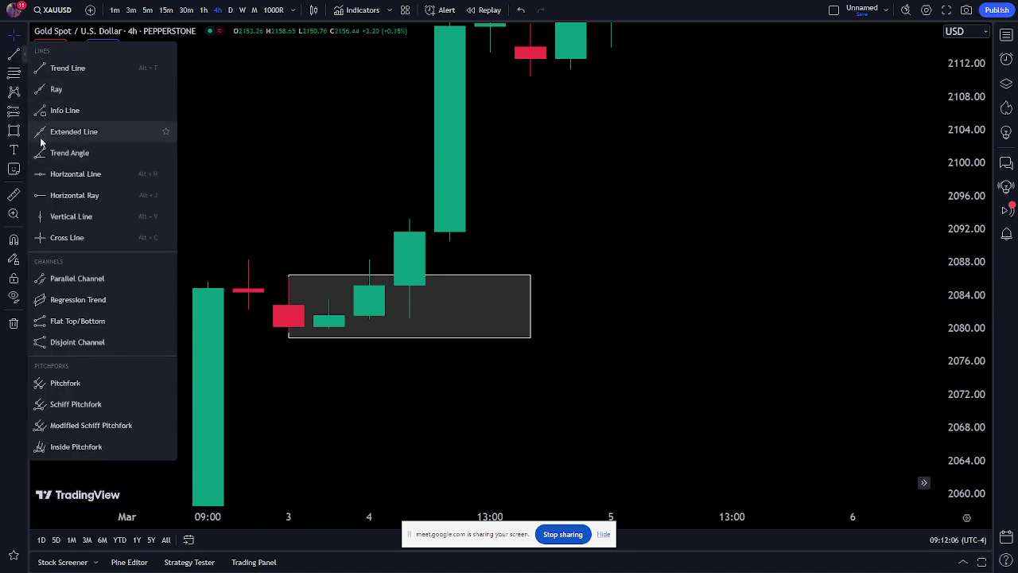
click(74, 195)
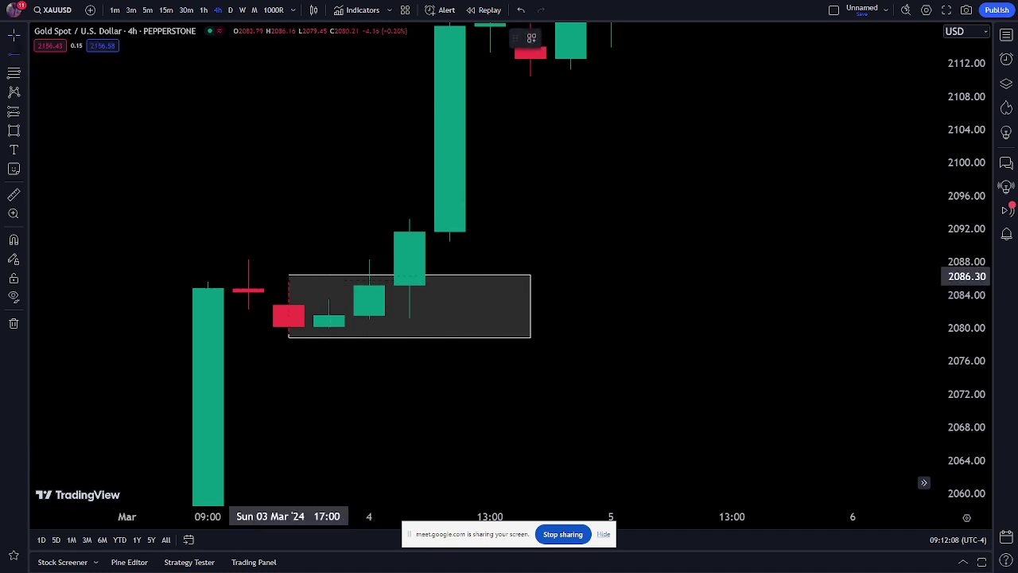
click(288, 276)
key(Escape)
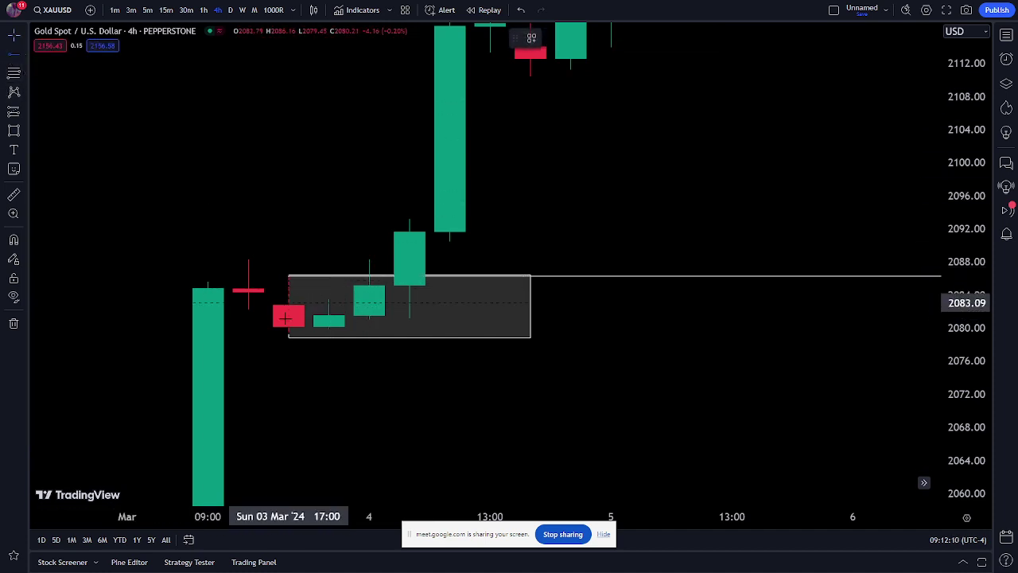
click(288, 338)
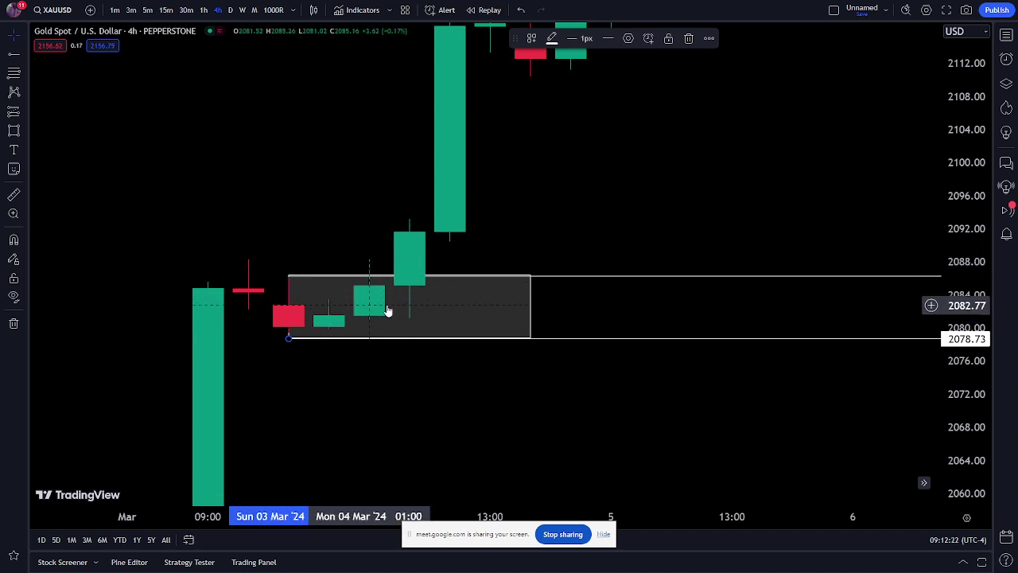
- Draw a rectangle from the 17 March 22:00 candle to 20 March 14:00, spanning about 2153.33 to 2145.89
scroll(387, 311, down, 2)
drag(387, 312, 446, 461)
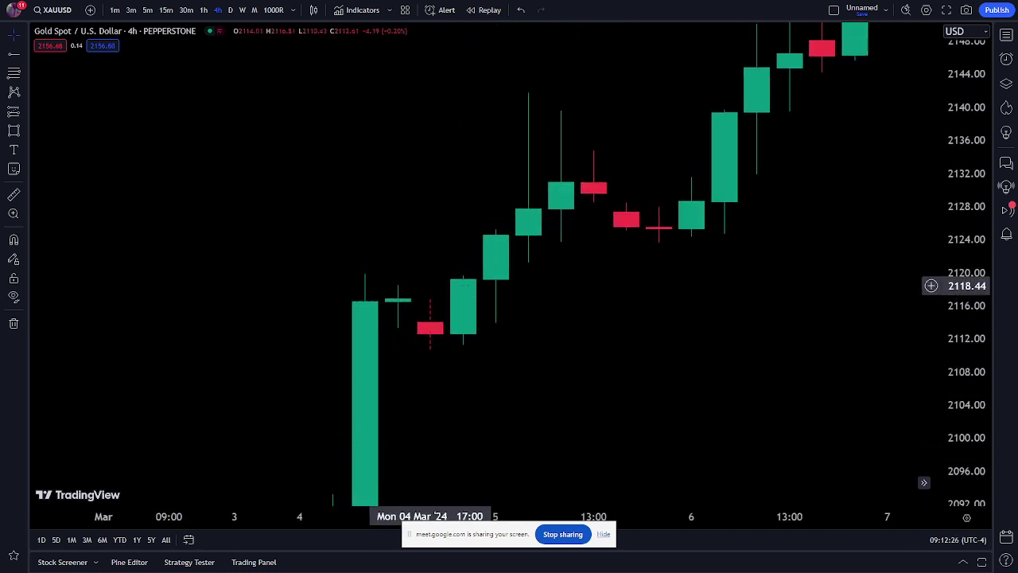
drag(431, 398, 501, 291)
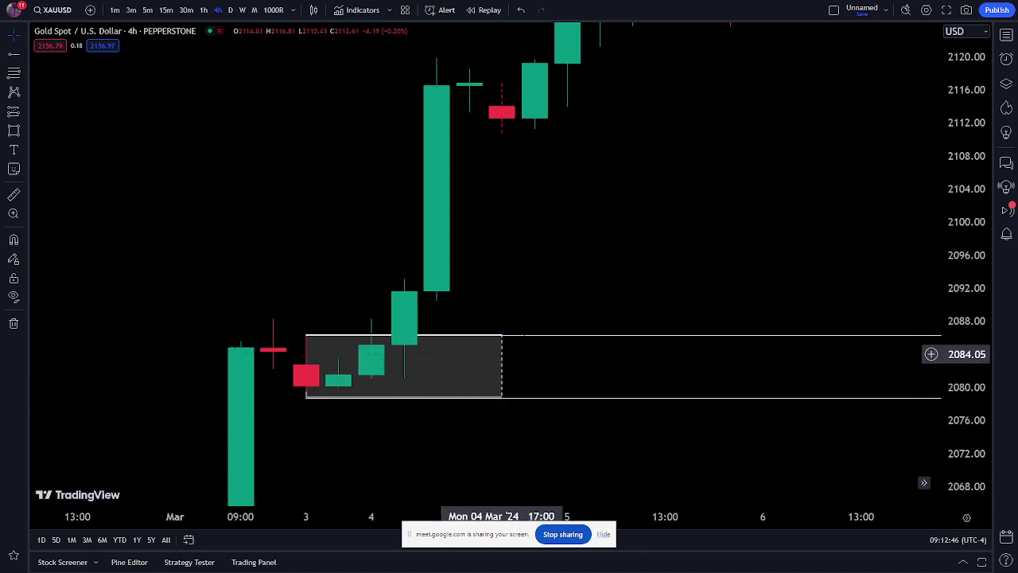
scroll(525, 334, down, 3)
drag(525, 334, 432, 325)
drag(648, 220, 387, 375)
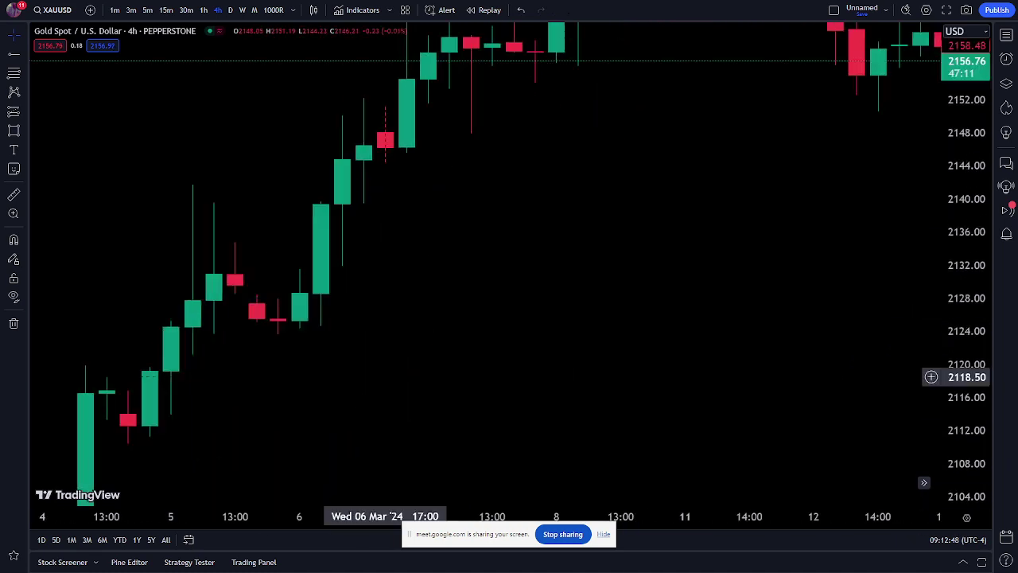
drag(663, 342, 402, 326)
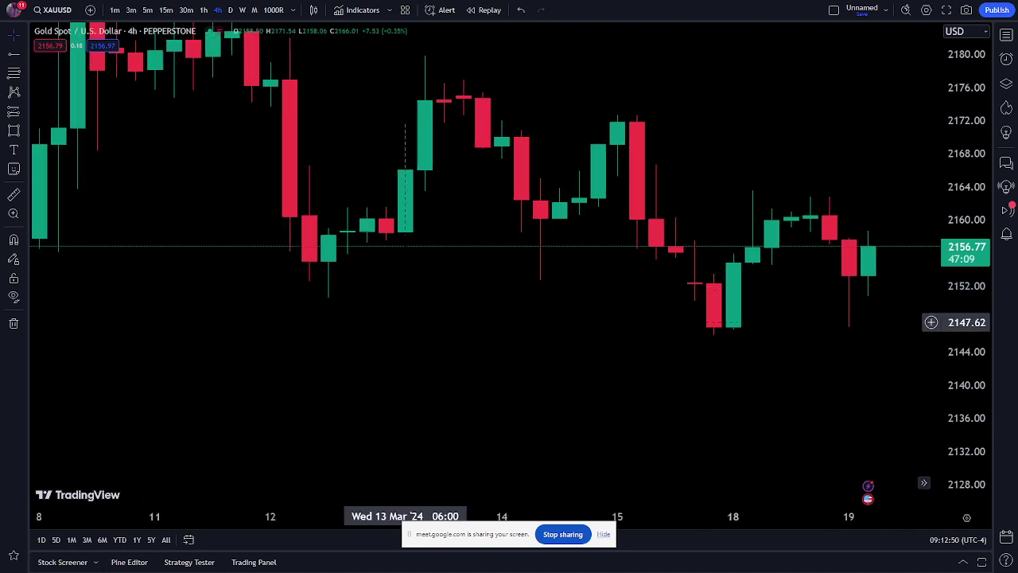
drag(501, 334, 199, 384)
click(14, 129)
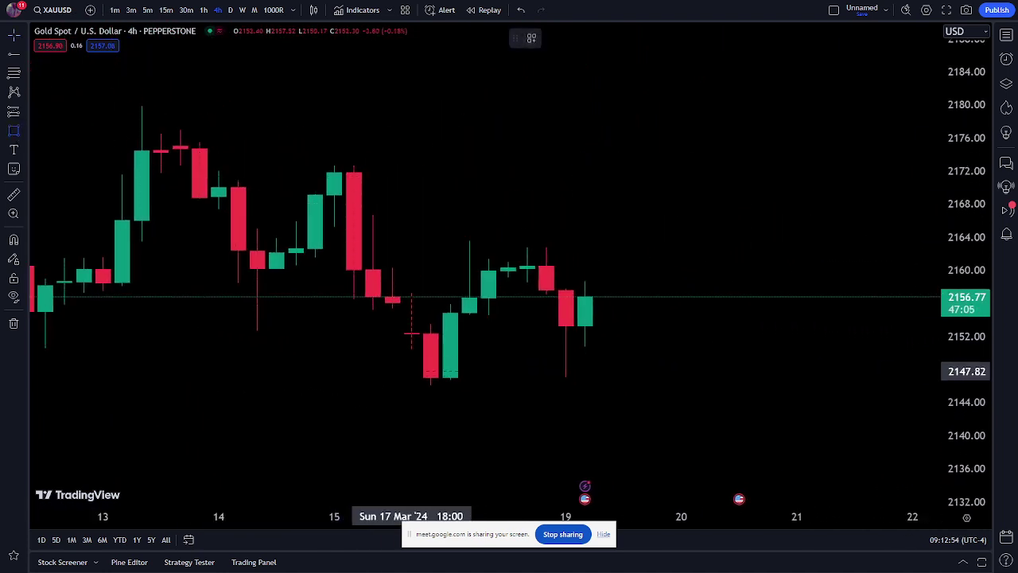
mouse_move(430, 327)
mouse_down()
mouse_move(484, 382)
mouse_move(739, 386)
mouse_up()
- Draw a rectangle above the current price from 18 March 18:00 to 20 March 22:00, spanning about 2162.83 to 2158.46
click(14, 129)
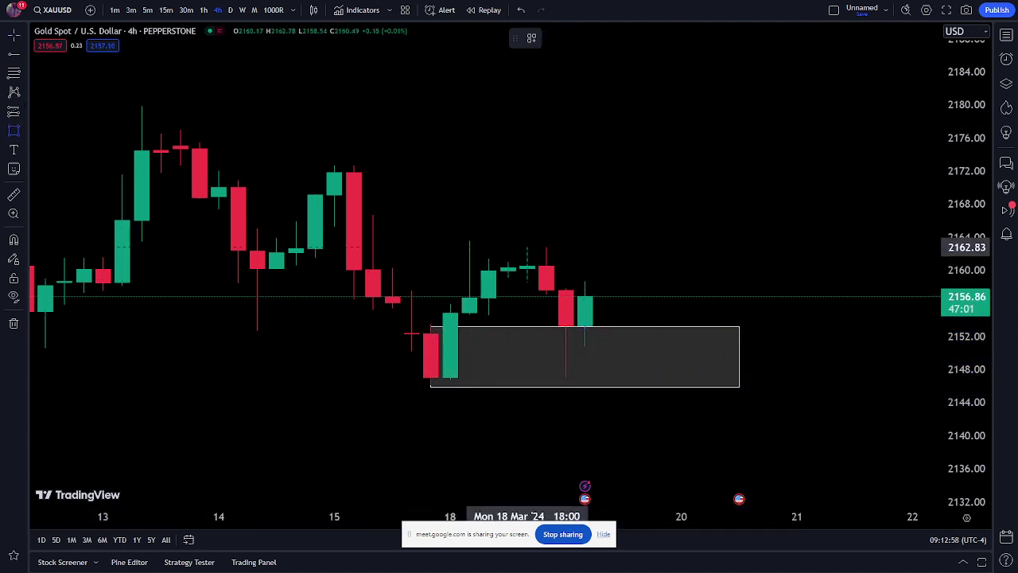
drag(526, 248, 778, 282)
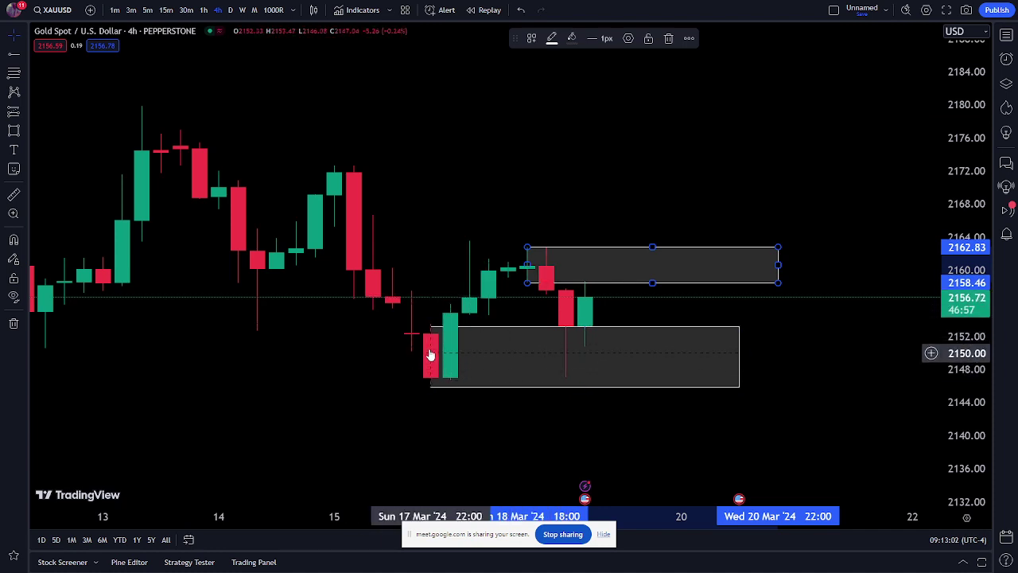
click(431, 340)
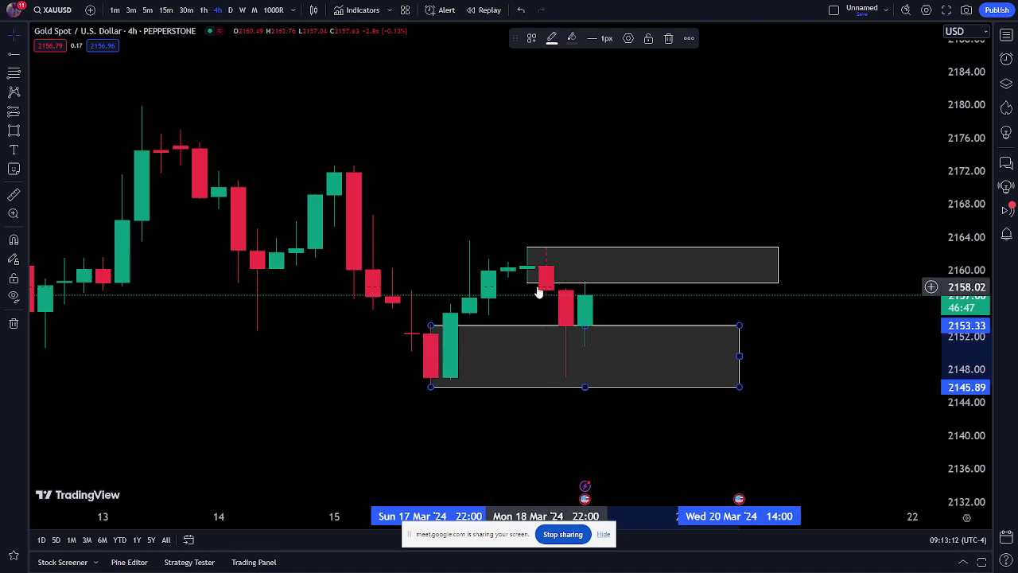
- Switch to the 30-minute timeframe and draw a narrower rectangle along the lower zone's base, about 2148.22 to 2145.66, ending 19 March 13:30
click(187, 11)
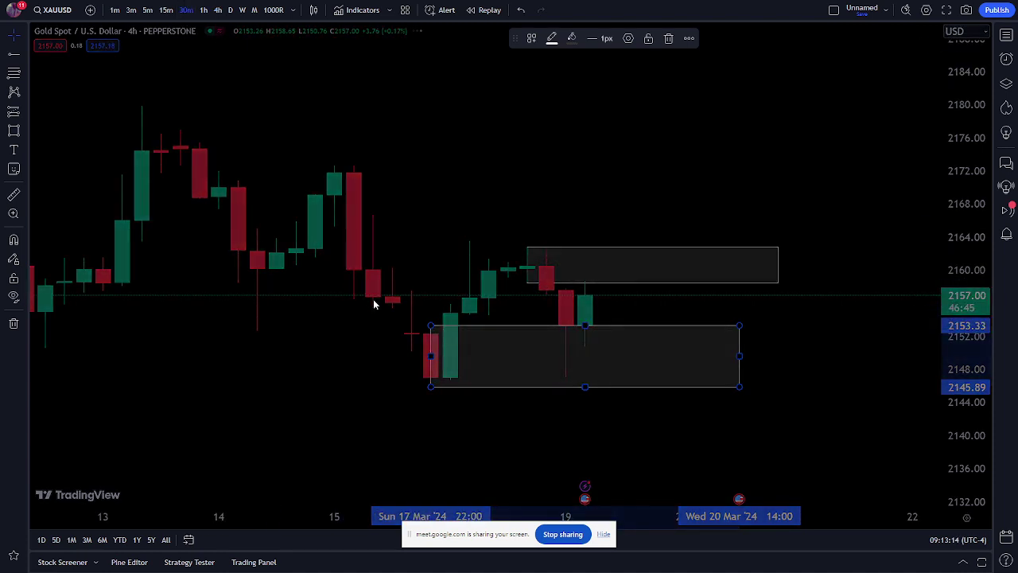
scroll(375, 299, down, 5)
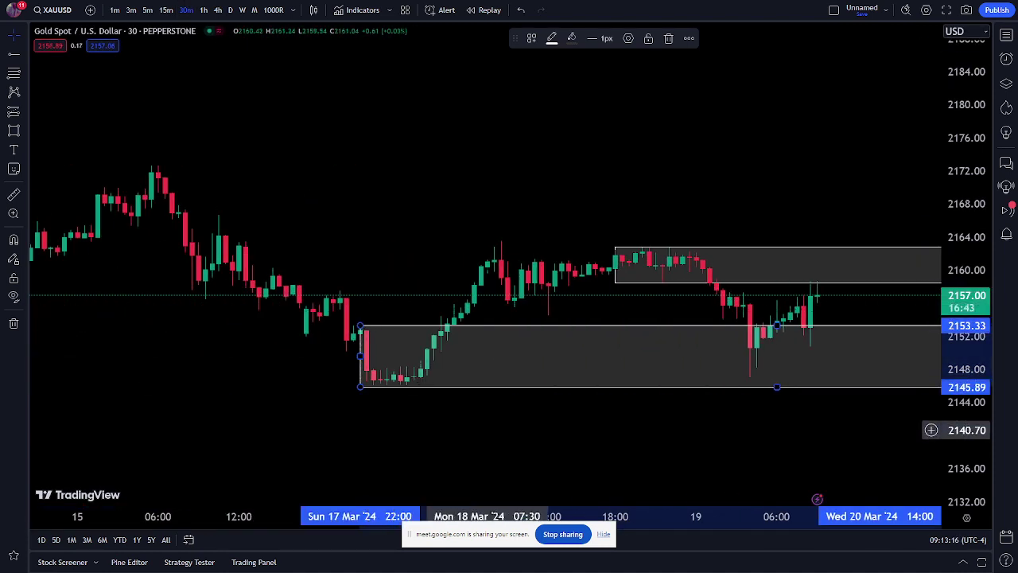
drag(952, 421, 952, 457)
drag(662, 458, 600, 336)
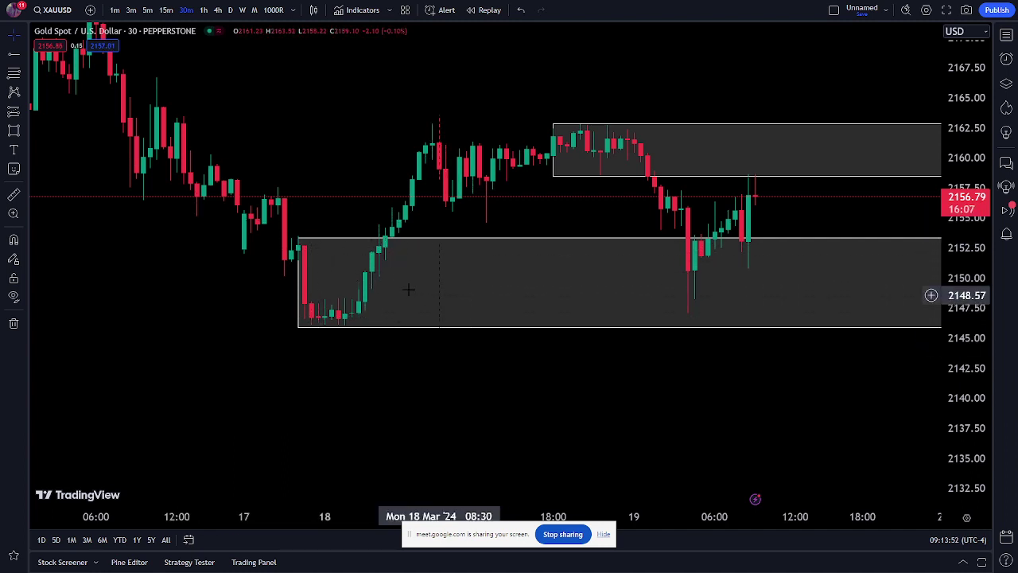
click(14, 130)
drag(338, 299, 815, 327)
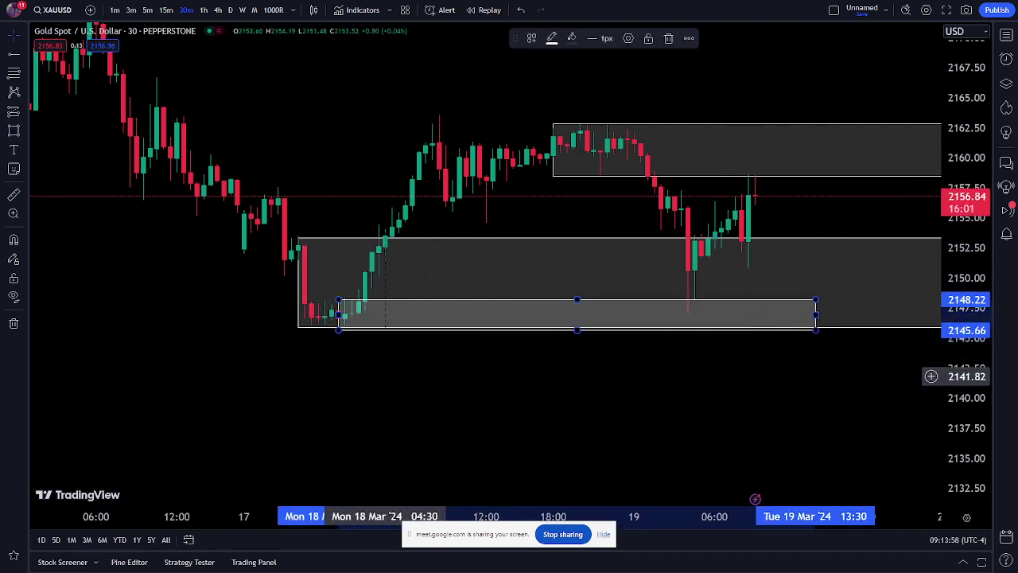
- Raise the upper edge of the narrow rectangle in the lower zone to about 2148.35, around the base candles
drag(588, 358, 349, 357)
scroll(239, 386, up, 5)
drag(238, 386, 457, 386)
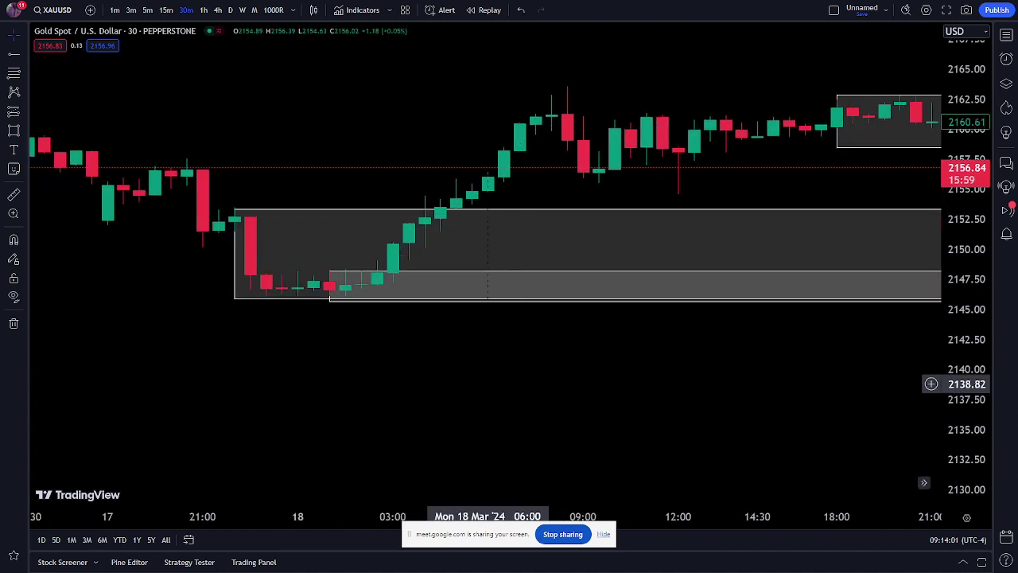
click(330, 280)
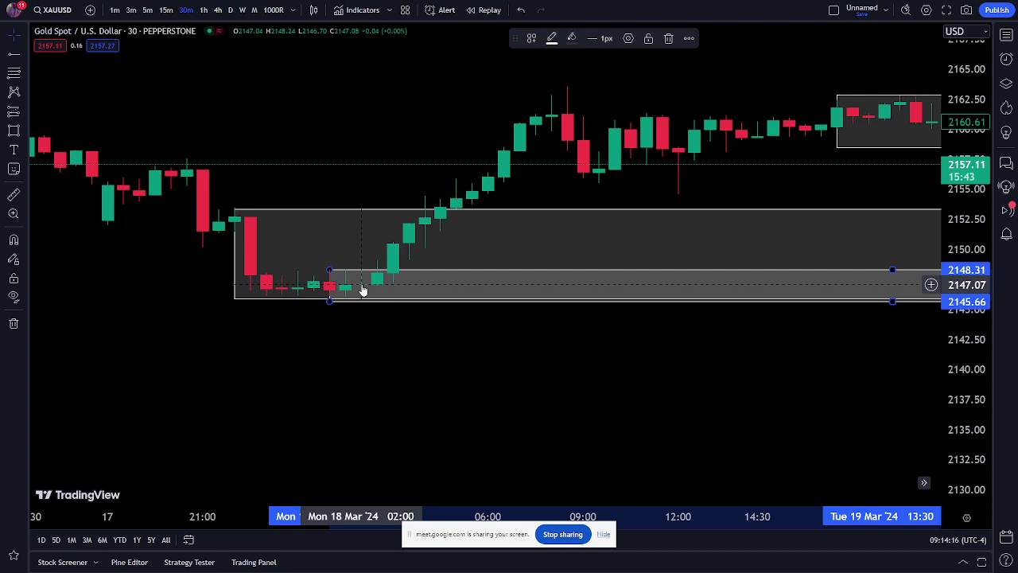
mouse_move(330, 272)
mouse_down()
mouse_move(364, 273)
mouse_move(329, 269)
mouse_up()
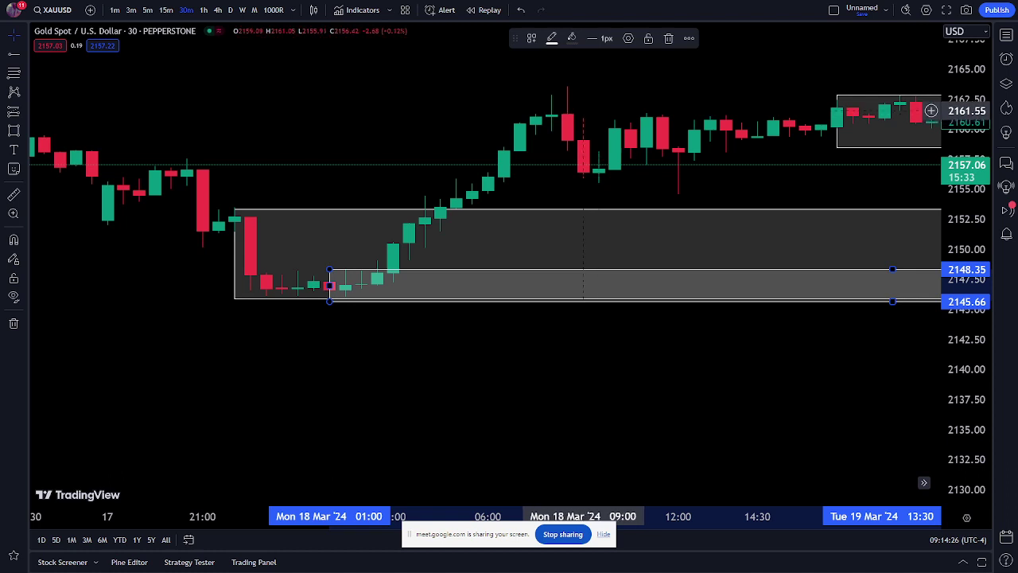
click(584, 115)
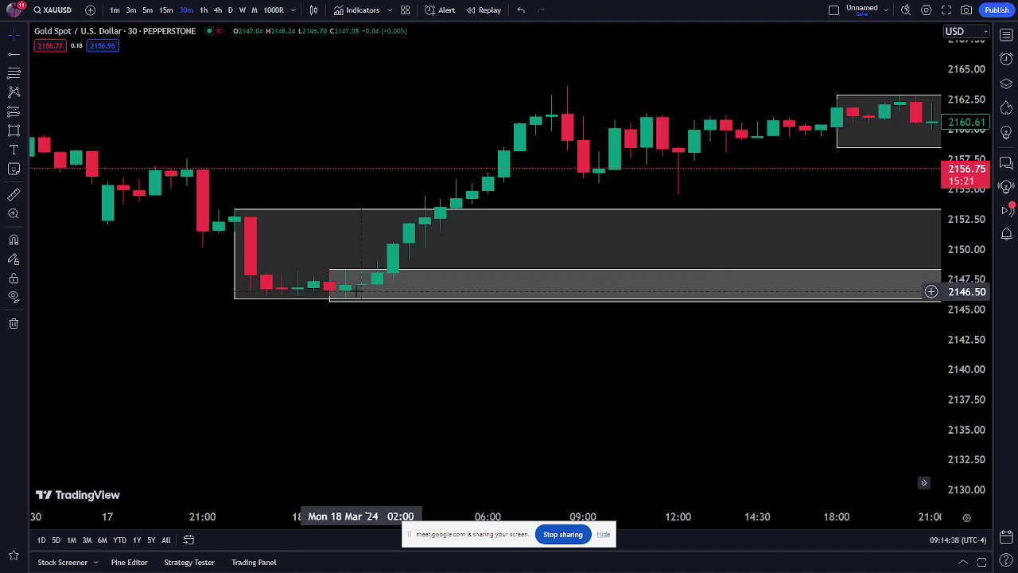
- Draw a small rectangle at the lower zone's upper edge from 17 March 22:00 to 18 March 02:30, about 2153.47 to 2151.62
click(14, 131)
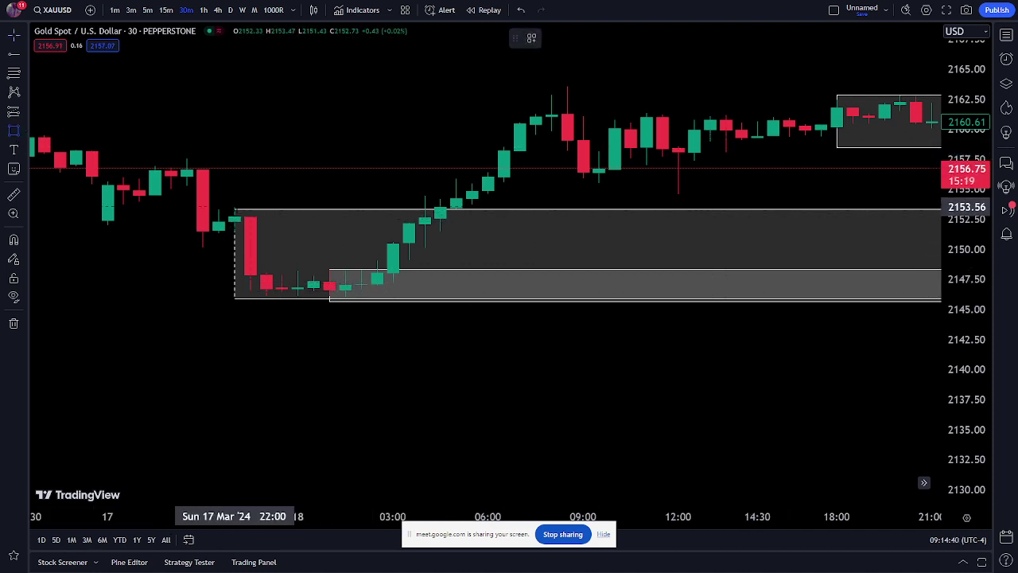
click(235, 208)
click(377, 229)
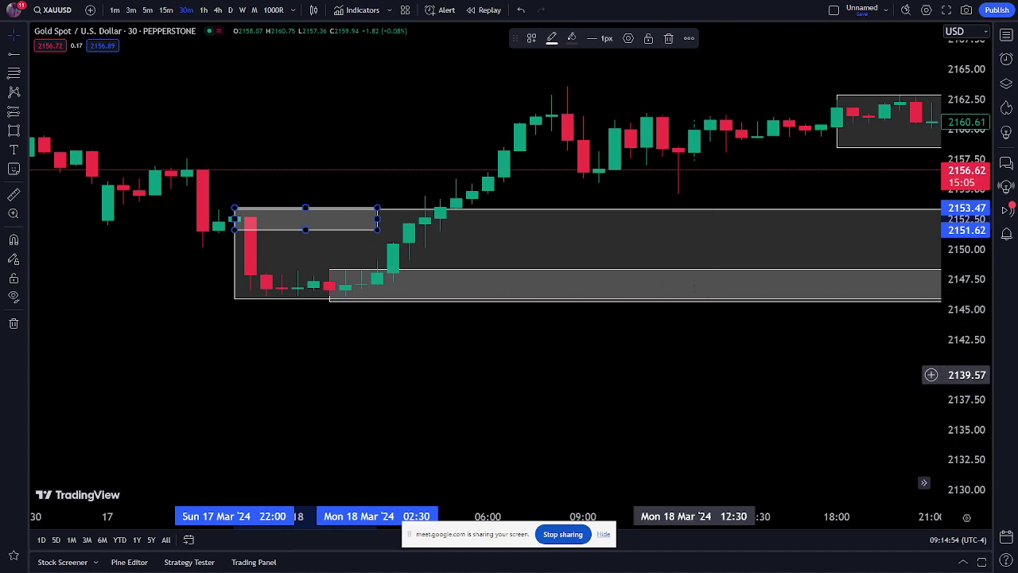
- Recolour the narrow rectangle at the lower zone's base with an orange border and an orange fill
drag(694, 375, 538, 363)
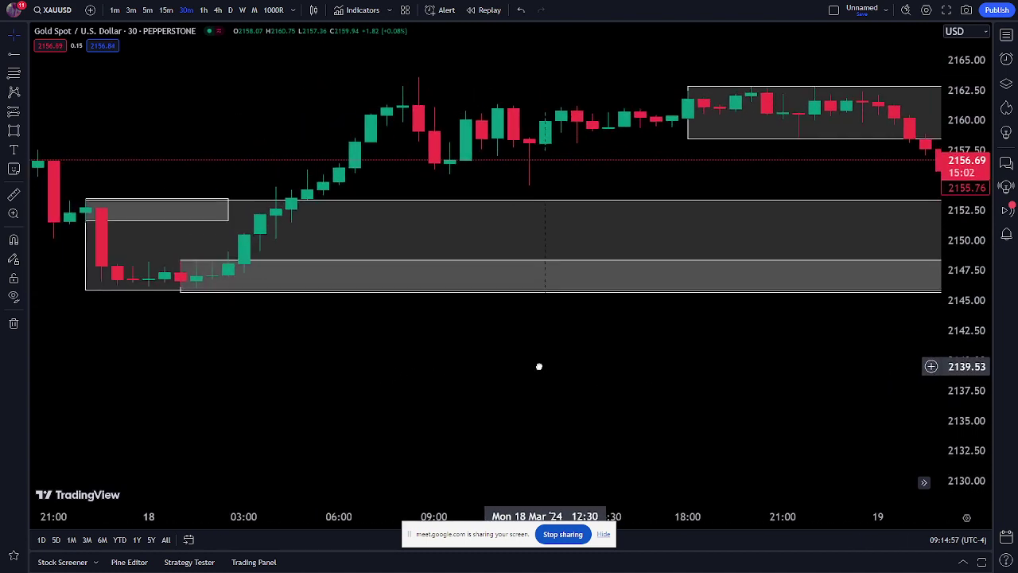
click(451, 267)
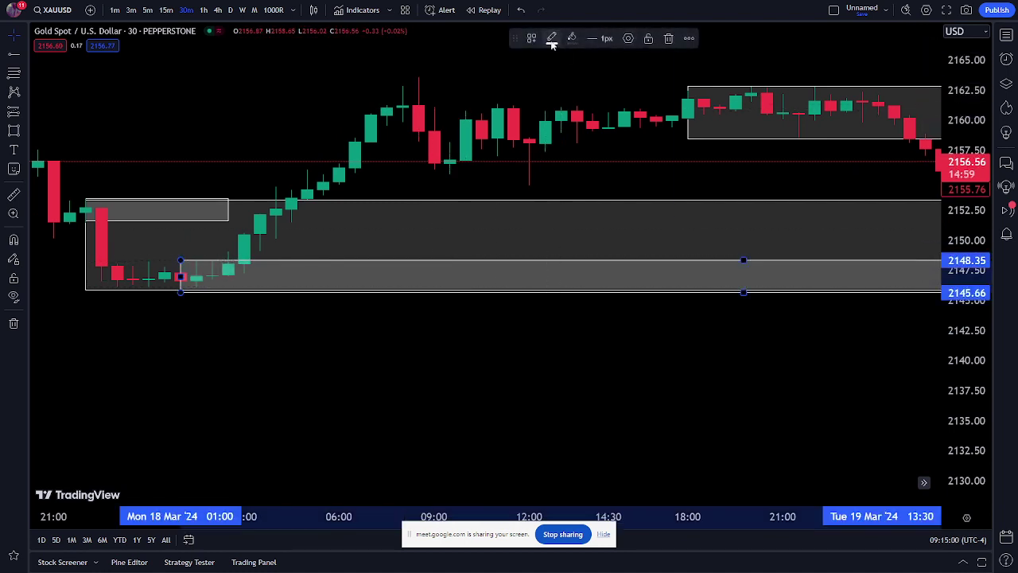
click(551, 38)
click(553, 74)
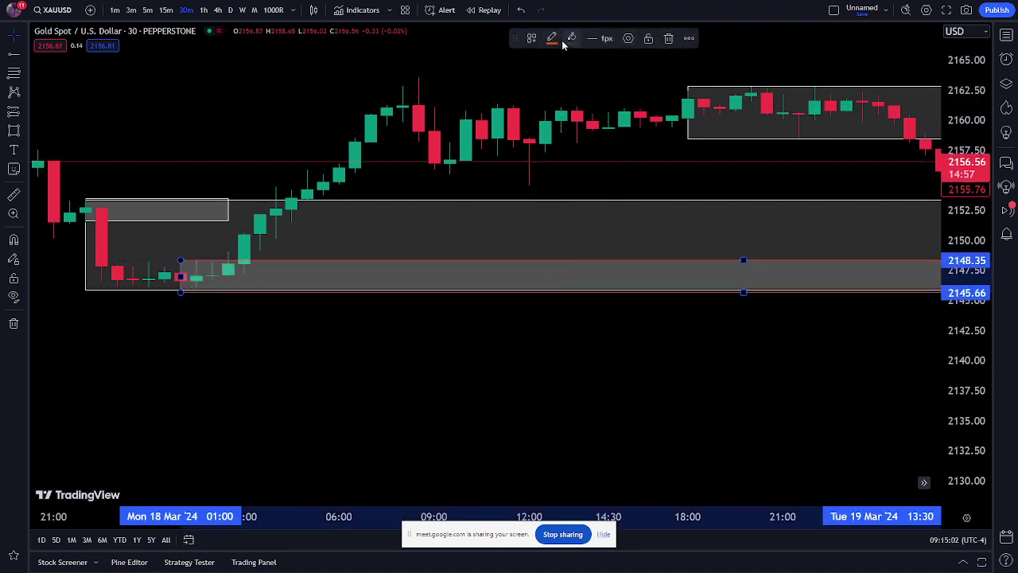
click(571, 38)
click(583, 139)
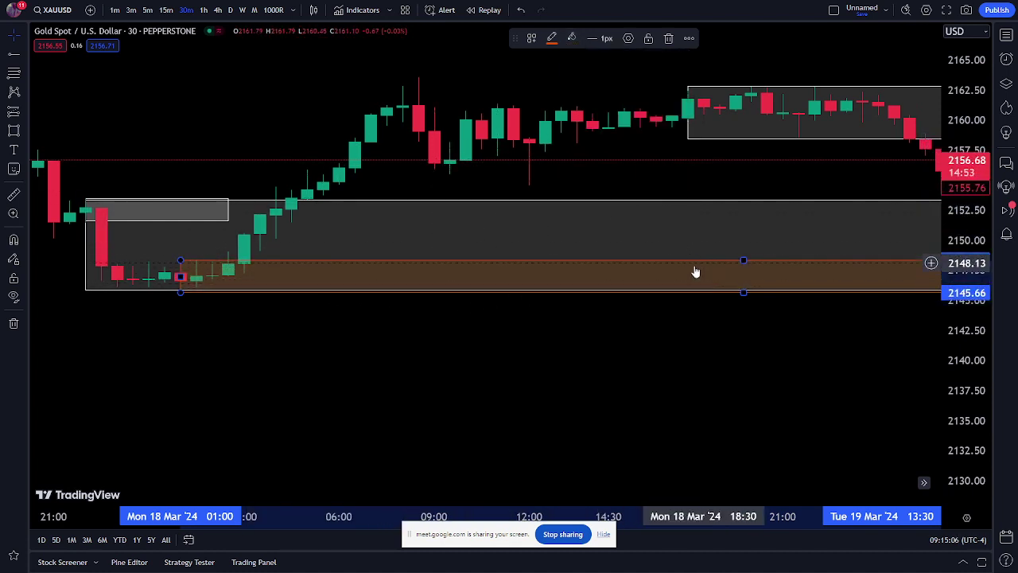
- Place a long position at 19 March 03:30 with entry at about 2148.18, stop at 2145.31 and target at 2158.55
drag(640, 339, 274, 348)
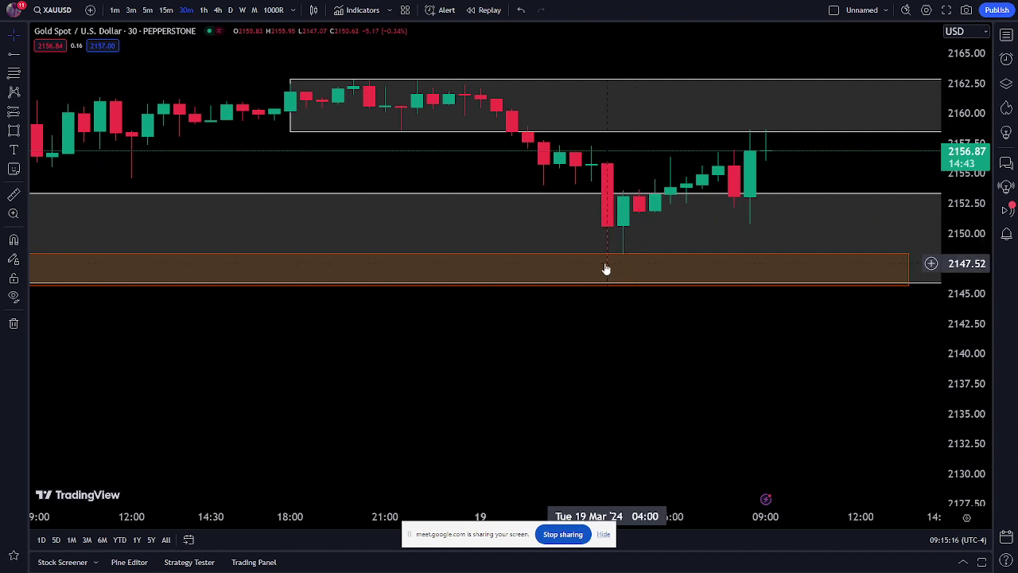
click(24, 117)
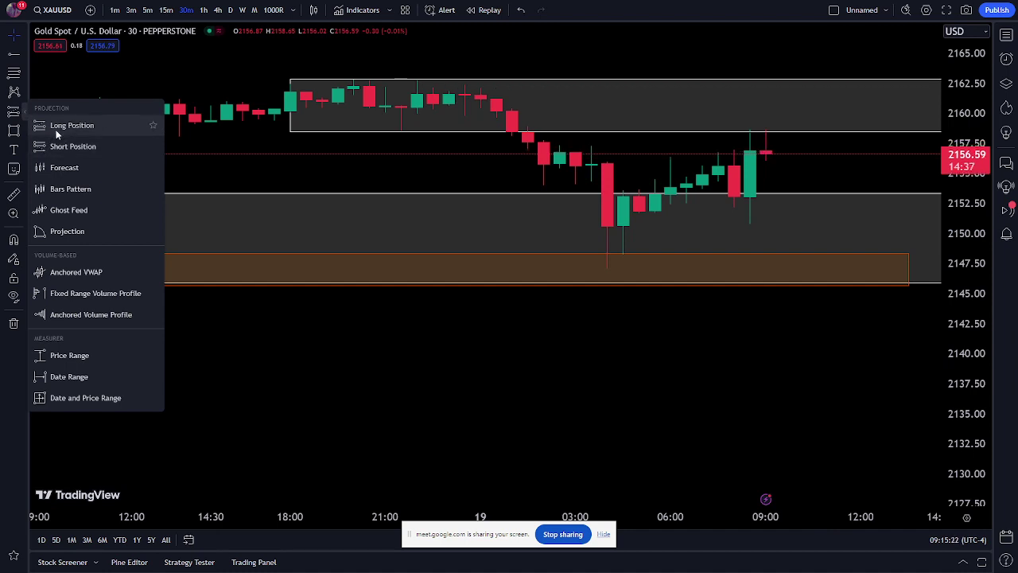
click(57, 132)
click(594, 255)
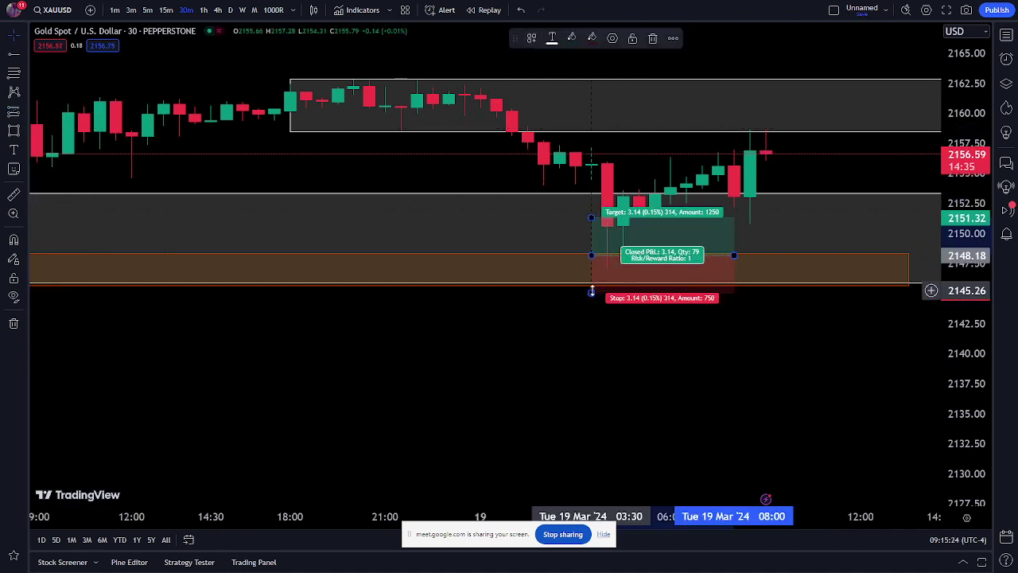
drag(592, 291, 592, 292)
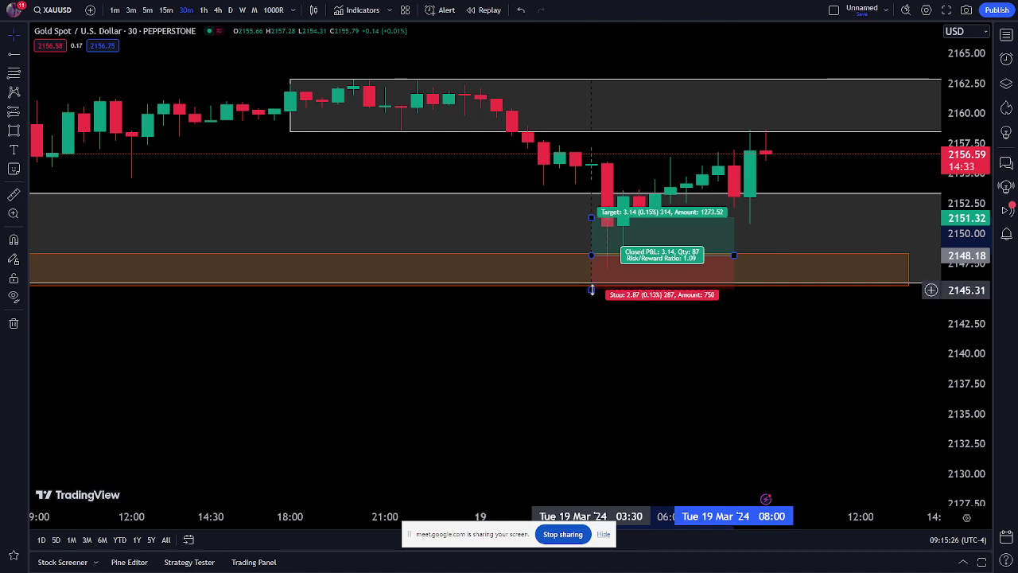
mouse_move(591, 216)
mouse_down()
mouse_move(604, 158)
mouse_move(604, 132)
mouse_move(591, 130)
mouse_up()
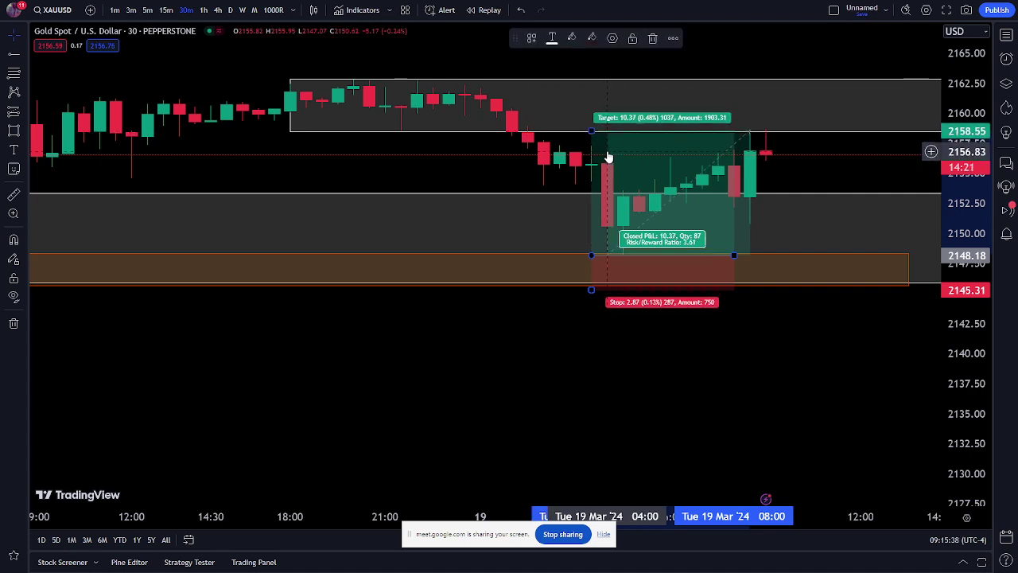
- Review the zones and the long position against recent price action, switching to the 4-hour timeframe
scroll(493, 127, down, 2)
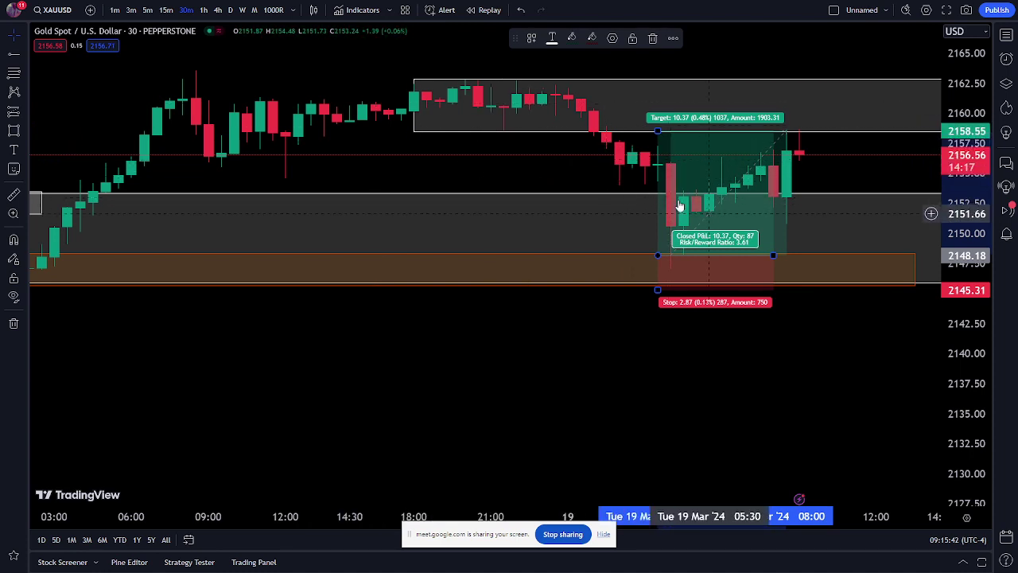
scroll(563, 127, down, 2)
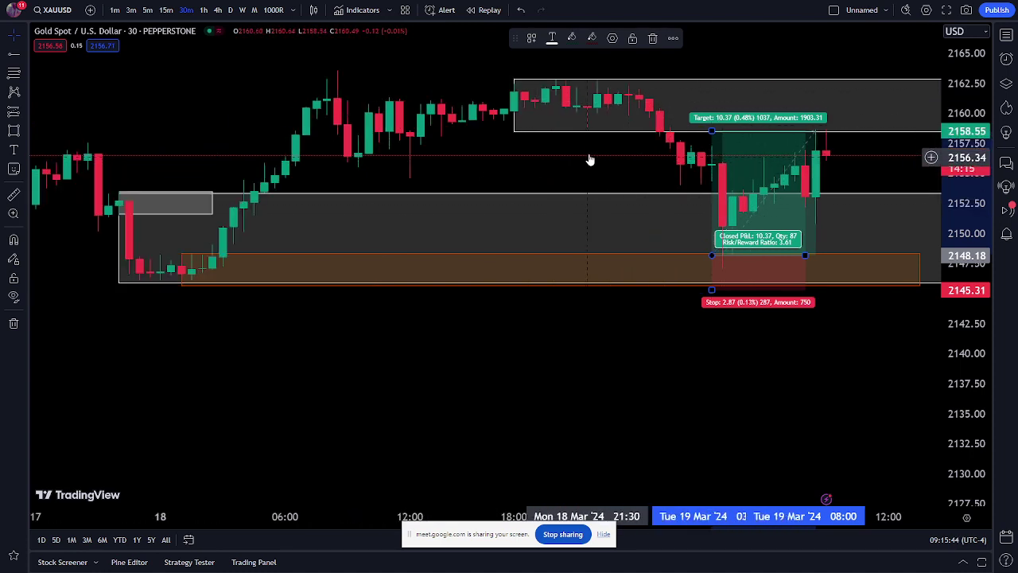
click(217, 9)
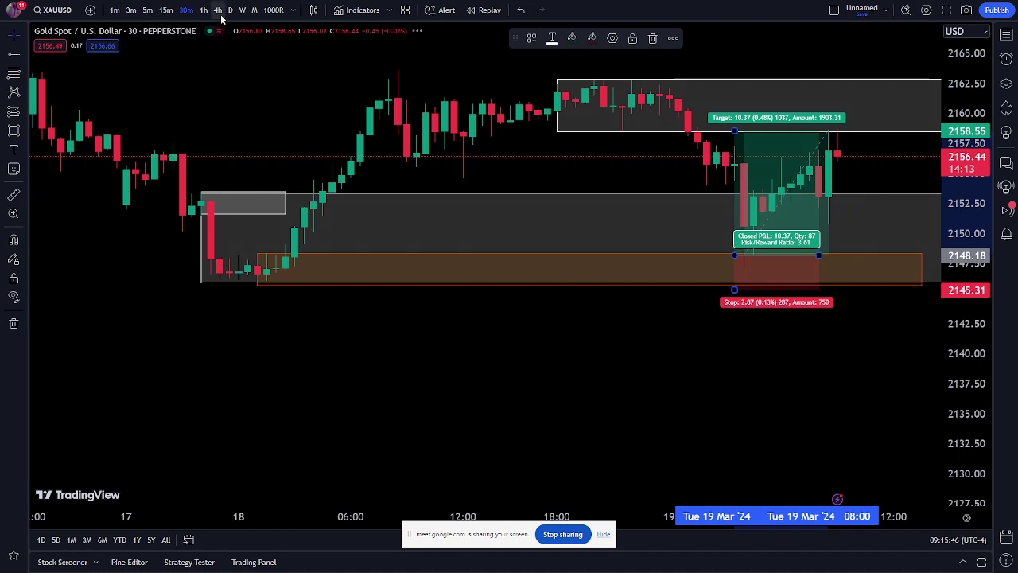
drag(898, 350, 681, 352)
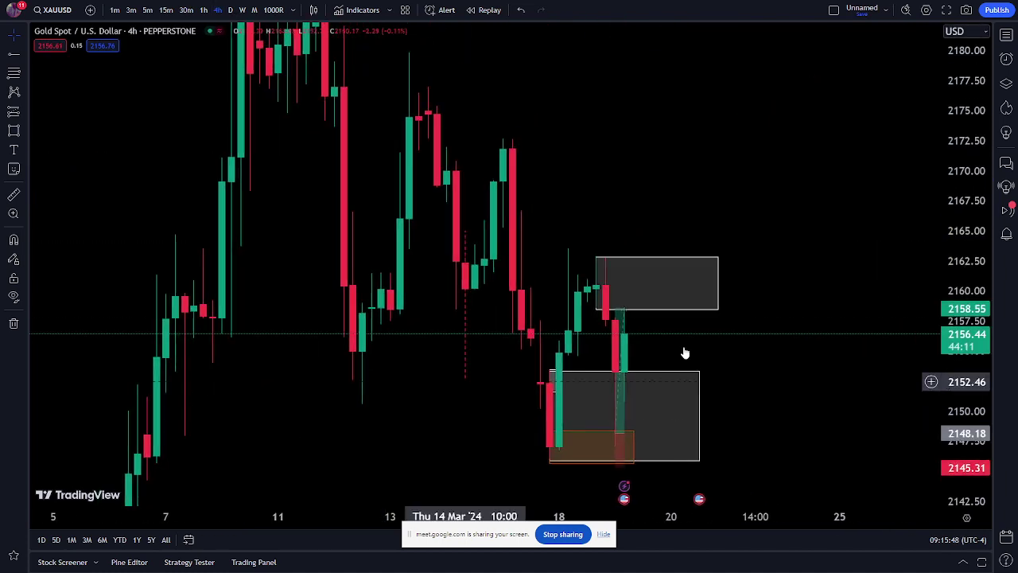
scroll(583, 294, up, 4)
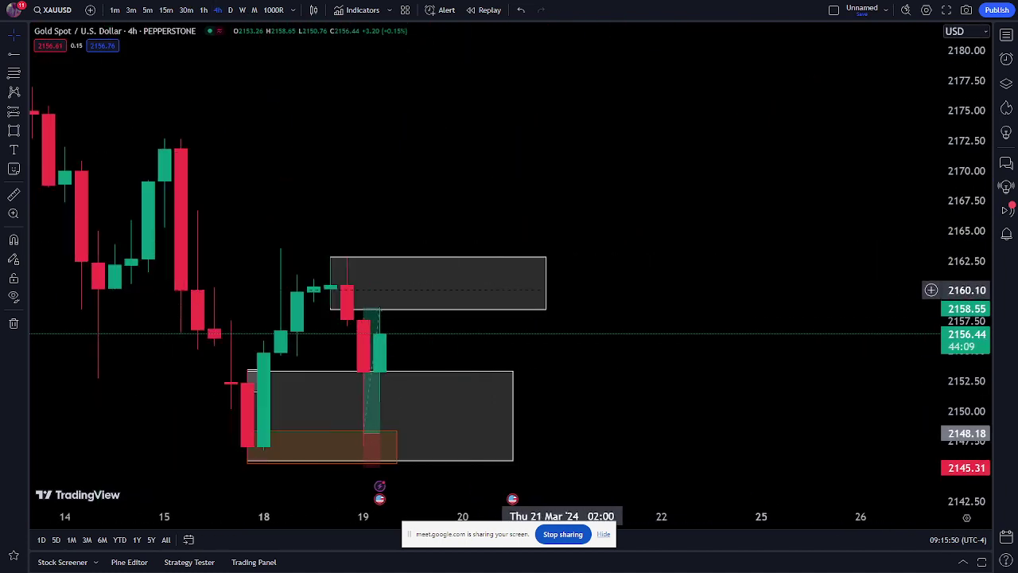
drag(518, 344, 482, 350)
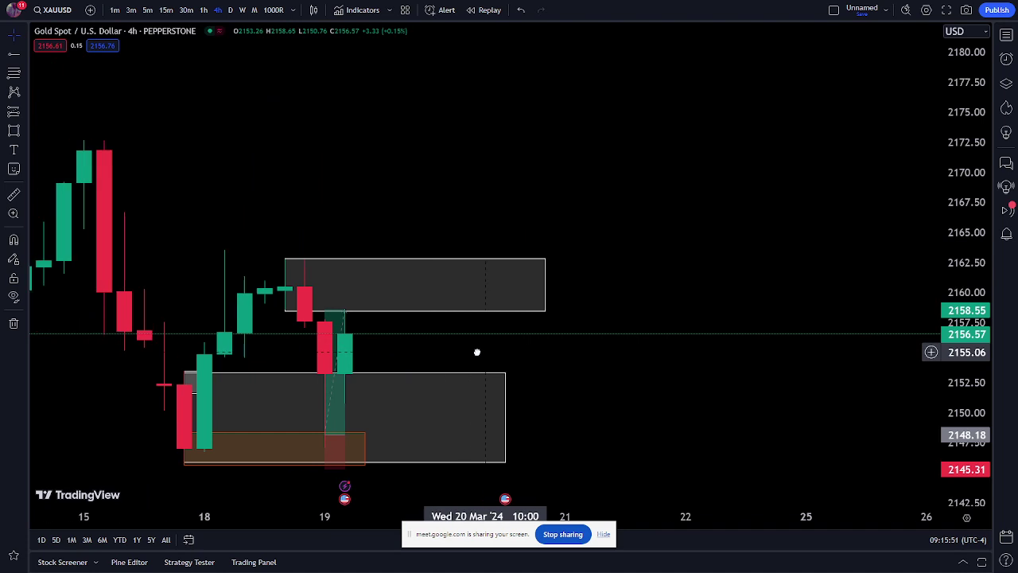
- Switch to the 15-minute timeframe and draw a small orange rectangle inside the upper zone, about 2162.52 to 2160.76, ending 19 March 01:15
click(166, 10)
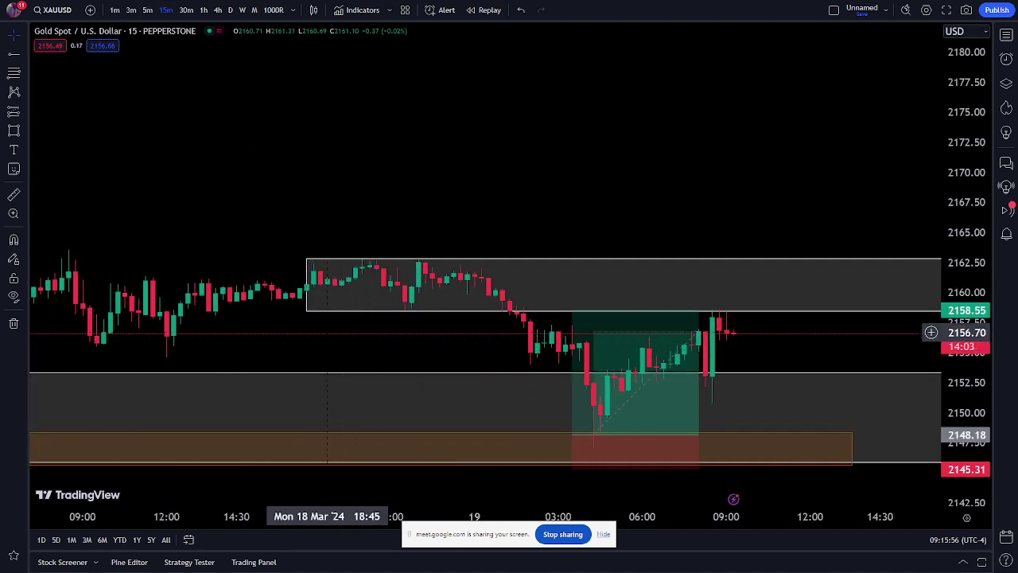
click(14, 131)
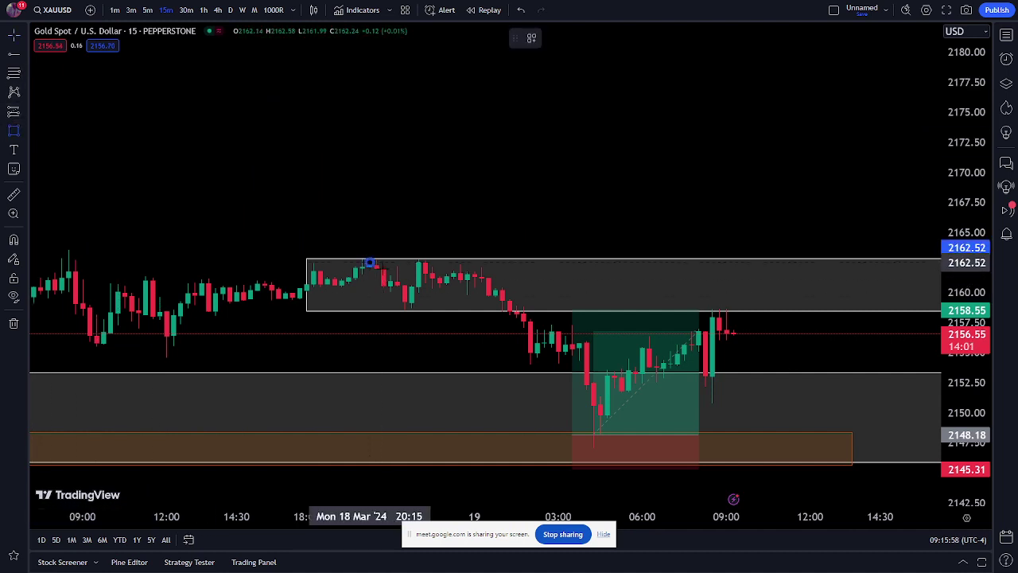
mouse_move(369, 261)
mouse_down()
mouse_move(426, 274)
mouse_move(439, 290)
mouse_up()
drag(369, 274, 502, 275)
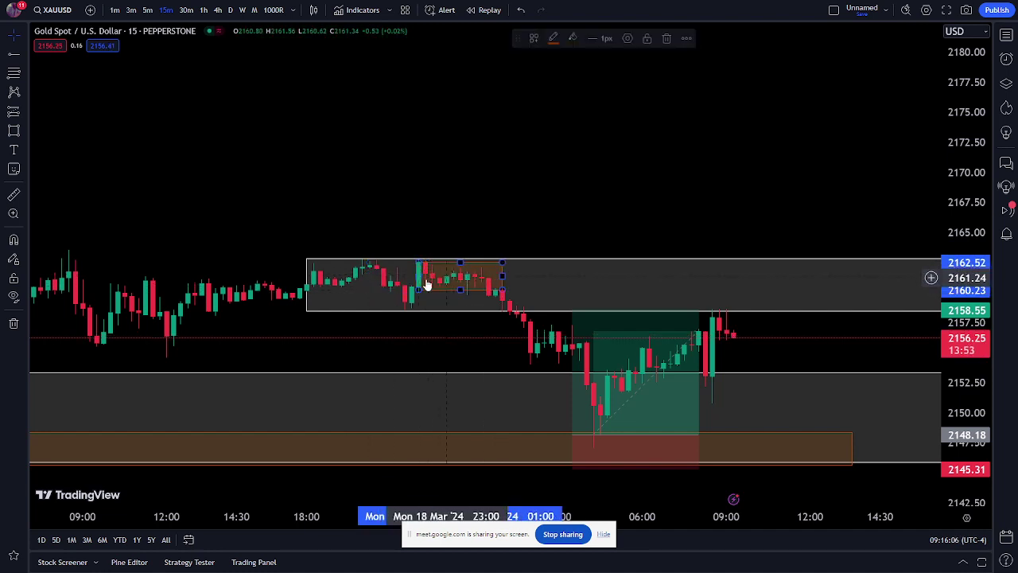
drag(418, 276, 508, 282)
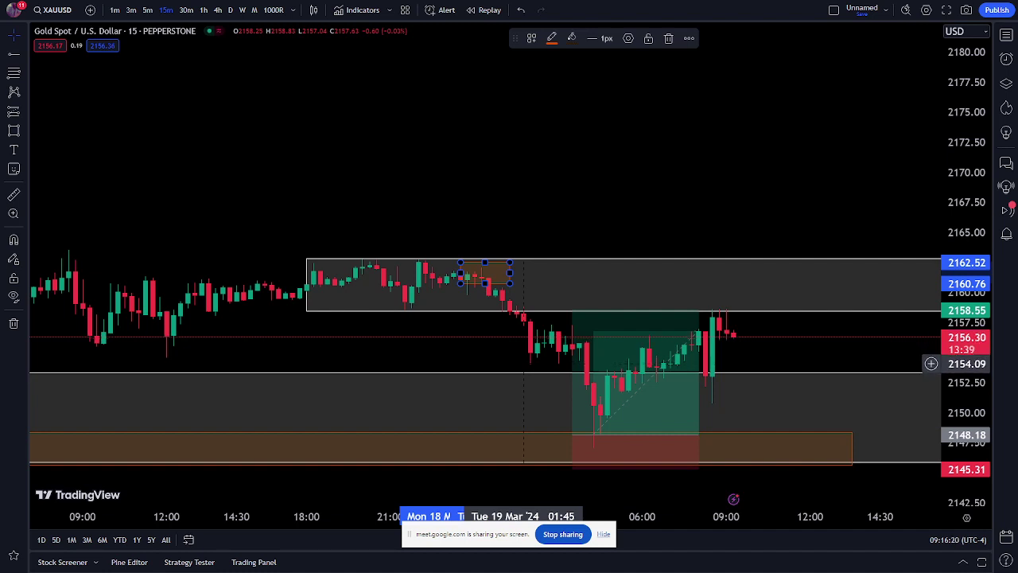
- Draw horizontal rays starting at 18 March 08:15 at about 2161.51 and 2155.59 to bound the sideways price range
scroll(524, 372, down, 3)
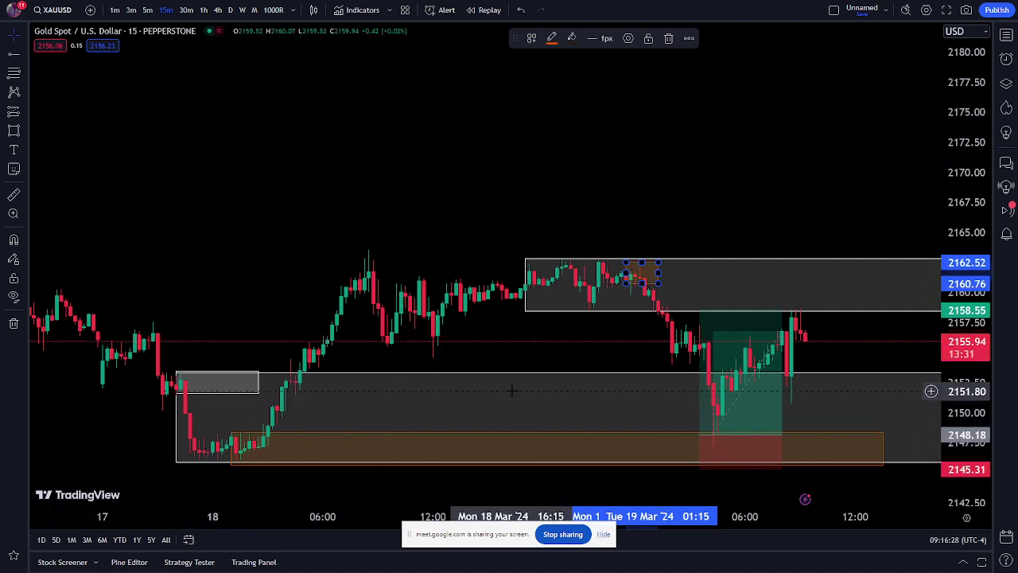
click(12, 62)
click(366, 275)
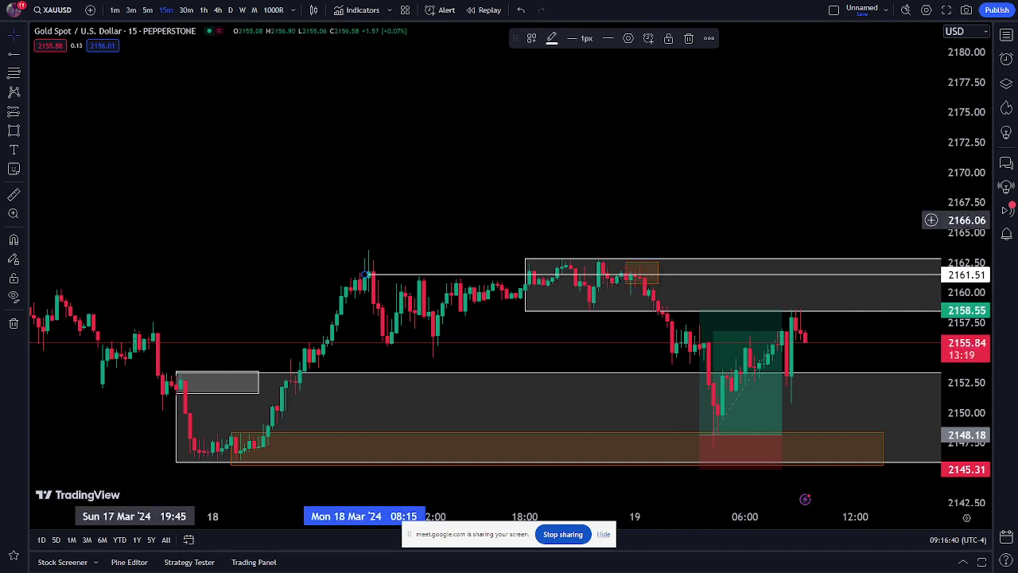
click(176, 173)
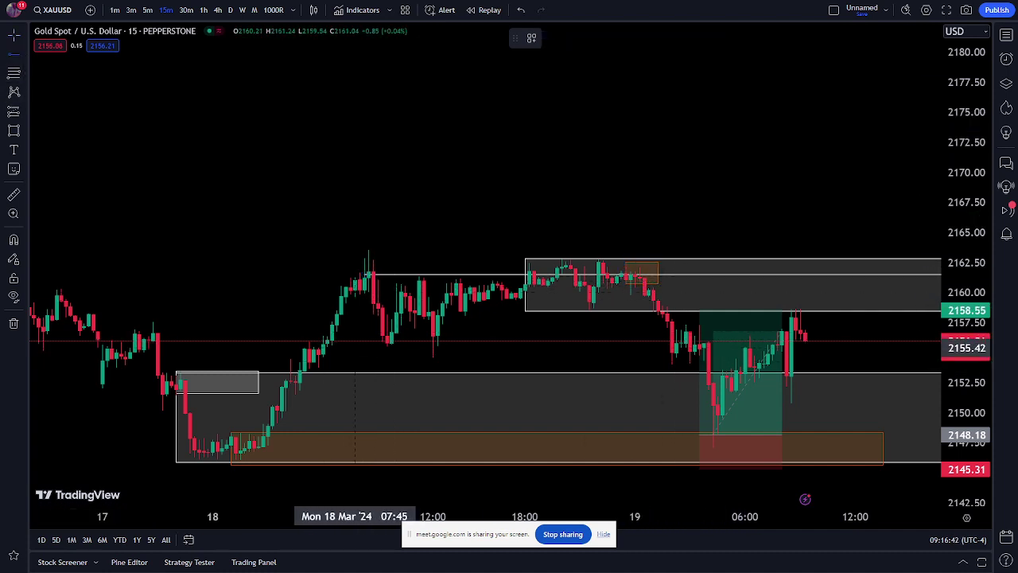
click(364, 345)
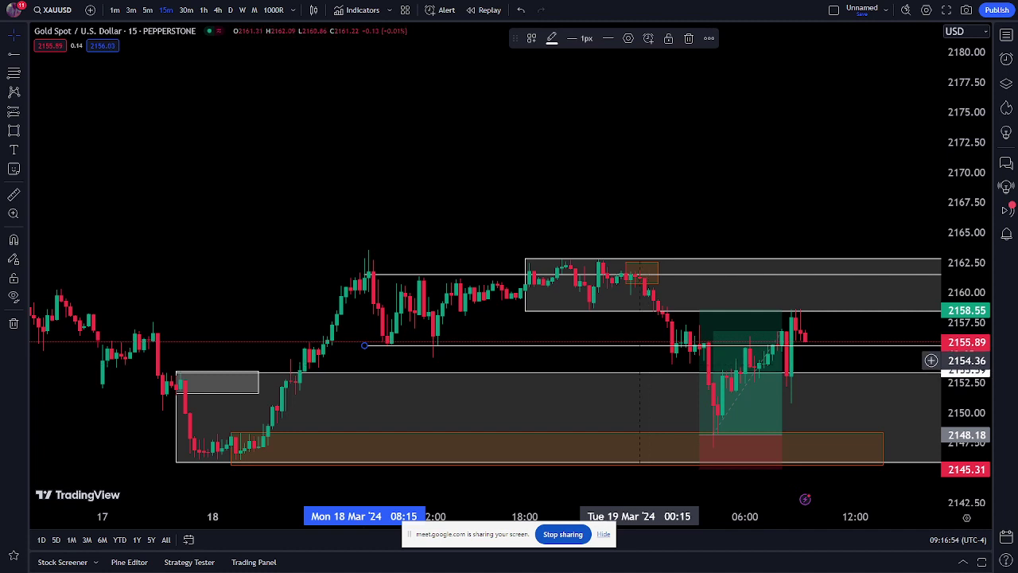
- Draw a horizontal ray from the 18 March 22:00 high inside the upper zone at about 2162.48
scroll(635, 358, up, 1)
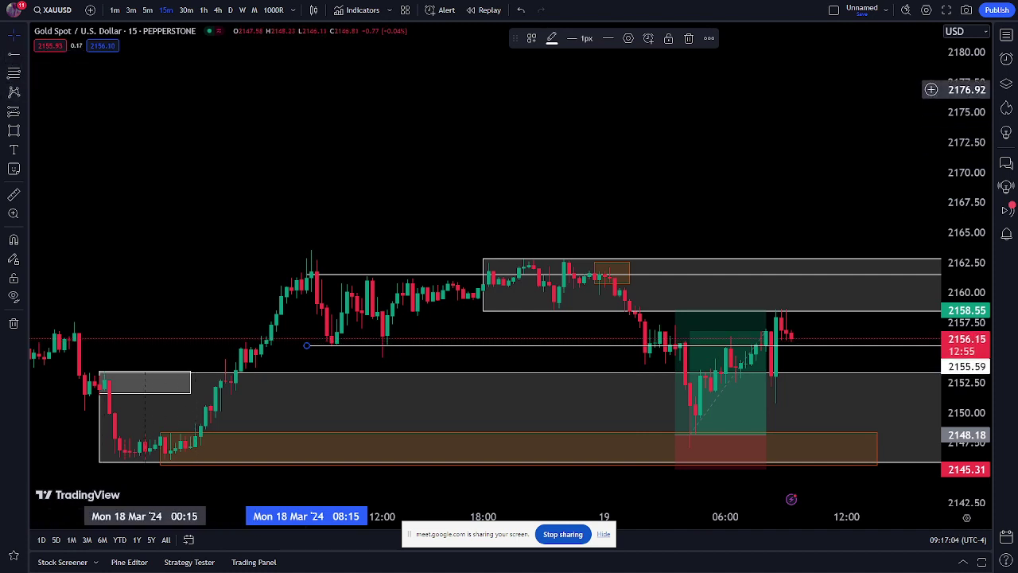
click(306, 90)
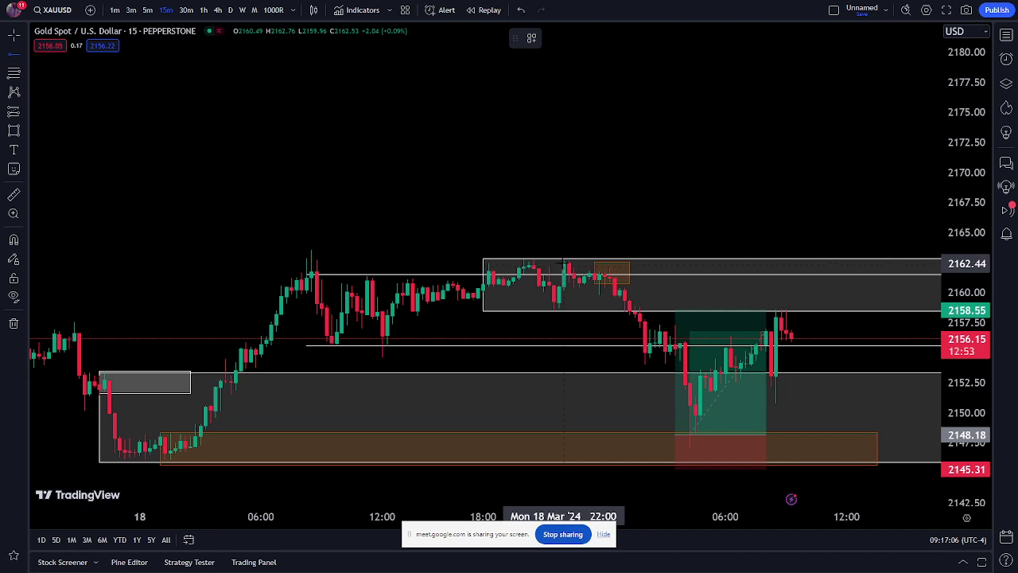
click(563, 263)
- Remove all drawings and indicators from the chart
click(14, 324)
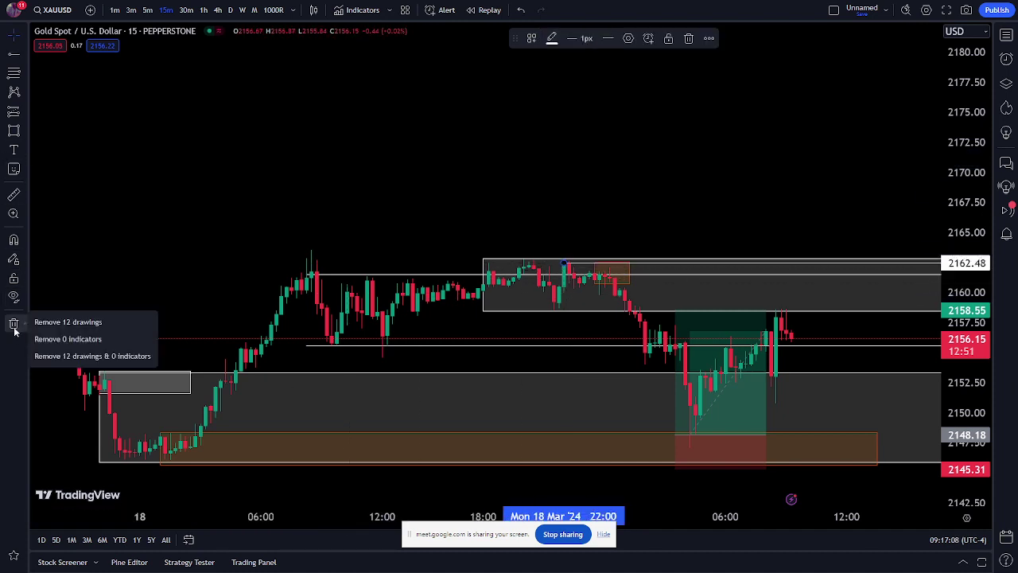
click(68, 357)
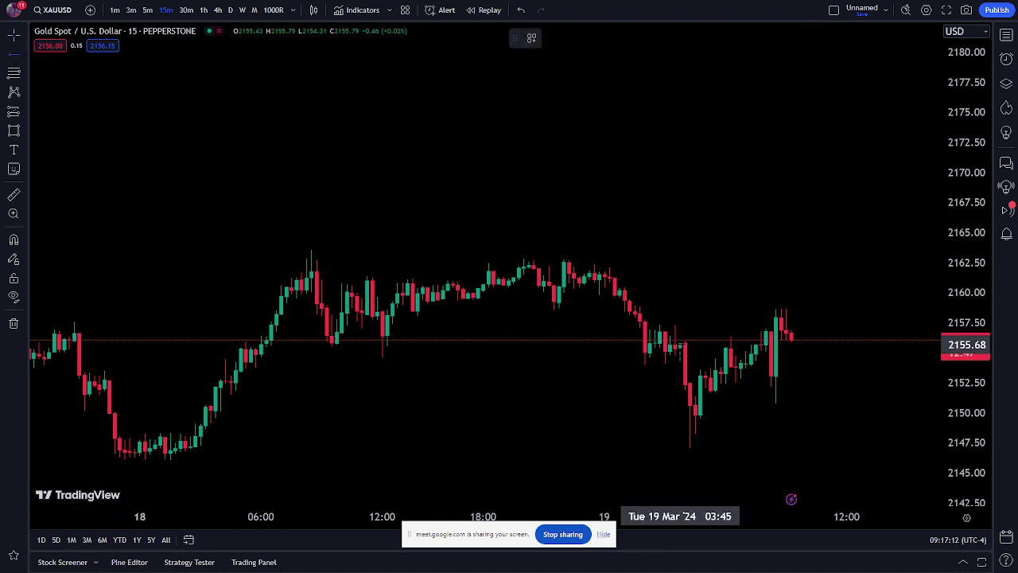
drag(680, 516, 875, 516)
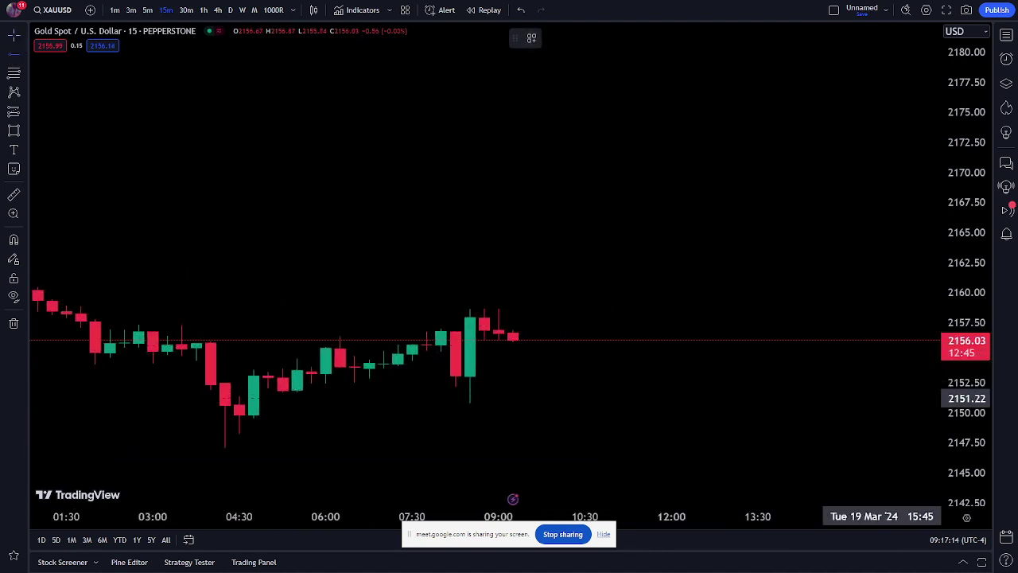
drag(874, 398, 870, 512)
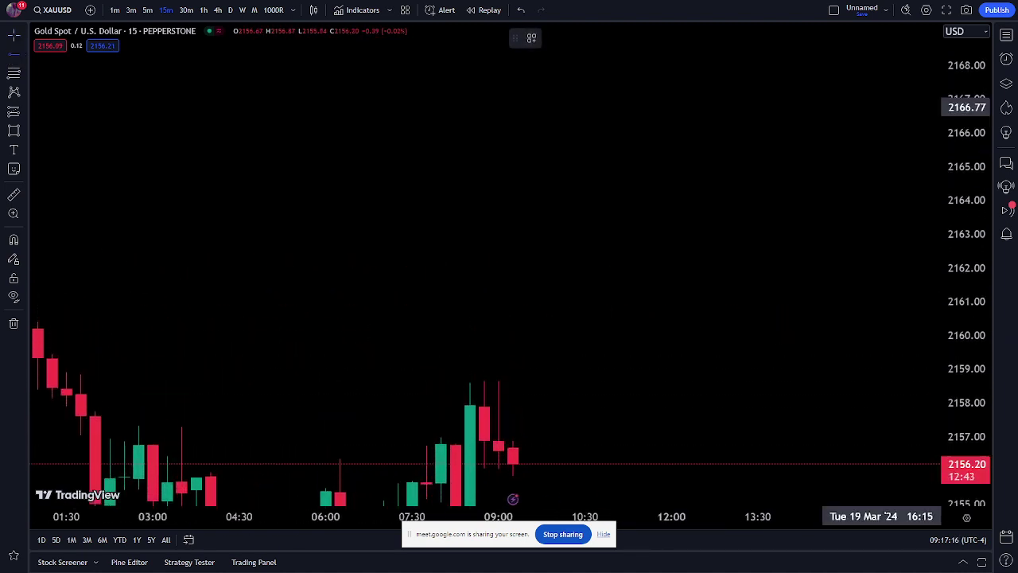
- Draw horizontal rays on 19 March from 13:00 at about 2161.68, 08:15 at about 2153 and 08:30 at about 2157.89
scroll(602, 273, up, 3)
drag(600, 279, 658, 58)
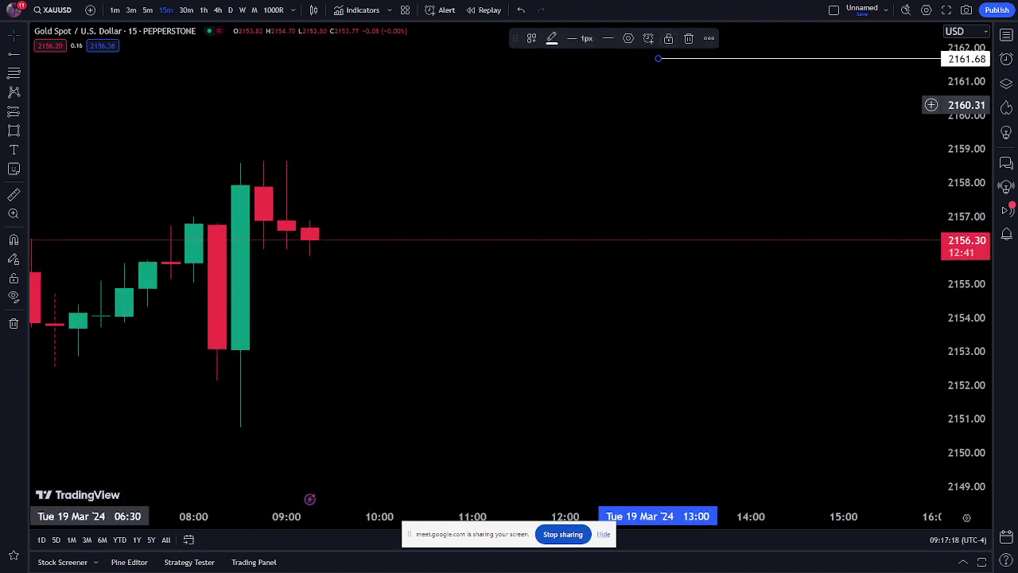
click(11, 57)
click(227, 350)
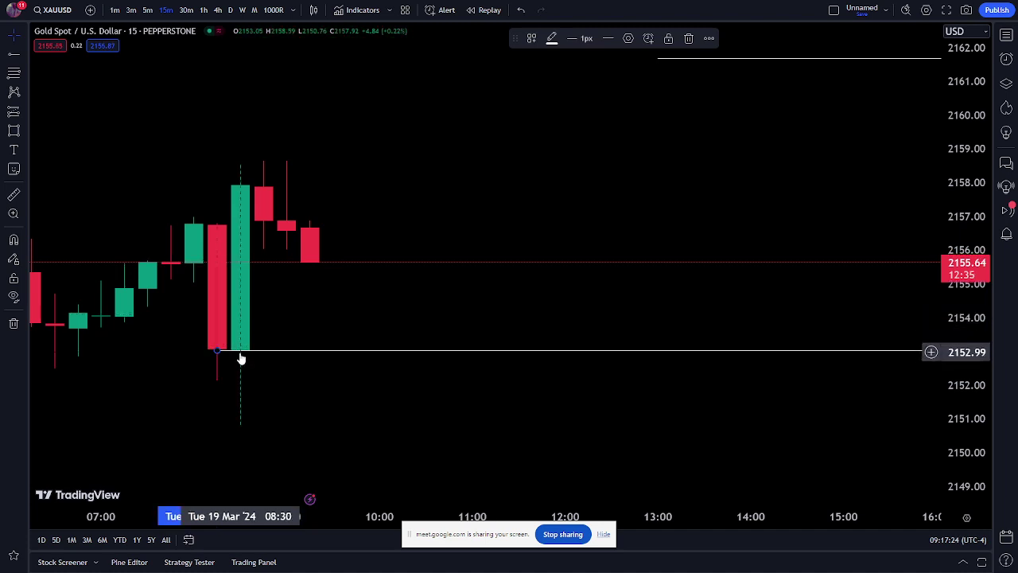
click(318, 209)
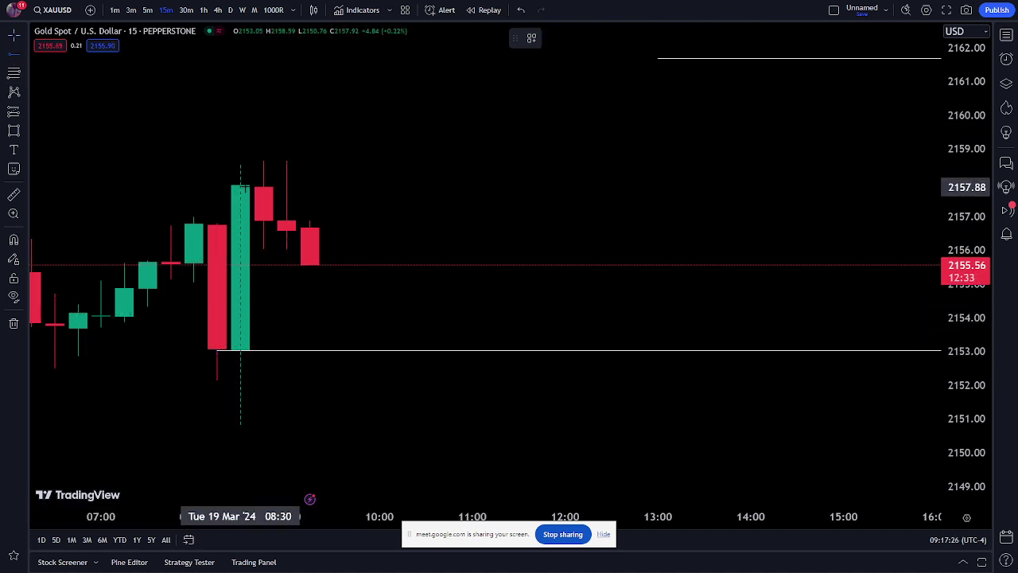
click(241, 188)
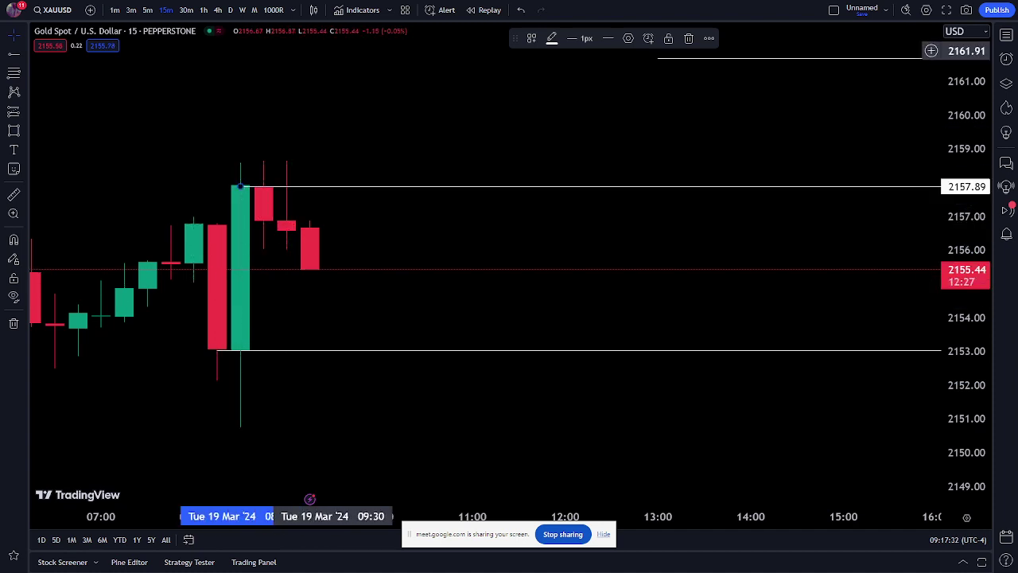
- Display the price as a line chart to compare the 08:15 and 08:30 rays with the closing prices, and restore candles
click(313, 11)
click(334, 105)
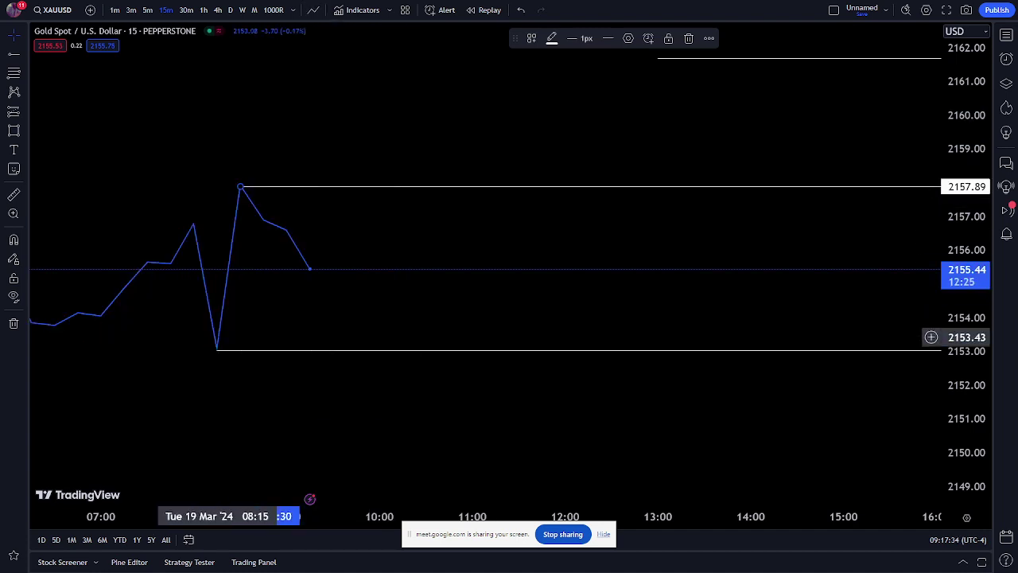
click(216, 349)
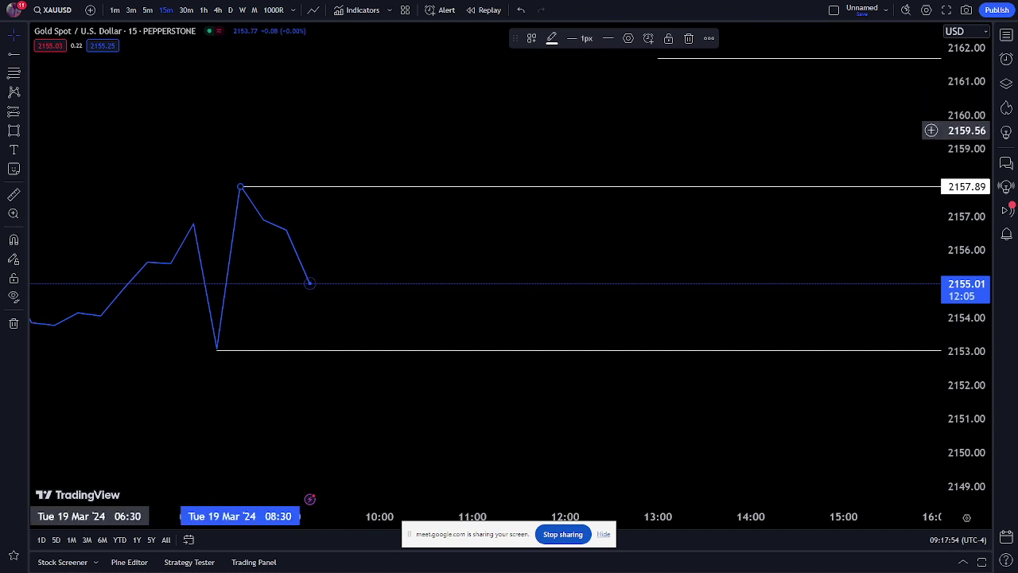
click(313, 9)
click(327, 60)
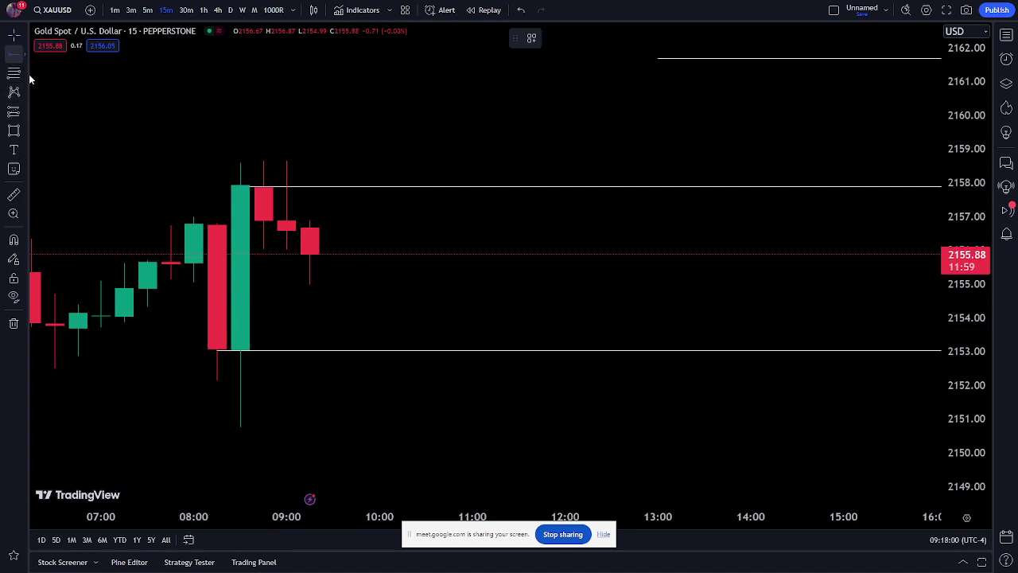
- Draw a horizontal ray from the 19 March 07:15 candle's close at about 2154.8
key(Escape)
click(217, 350)
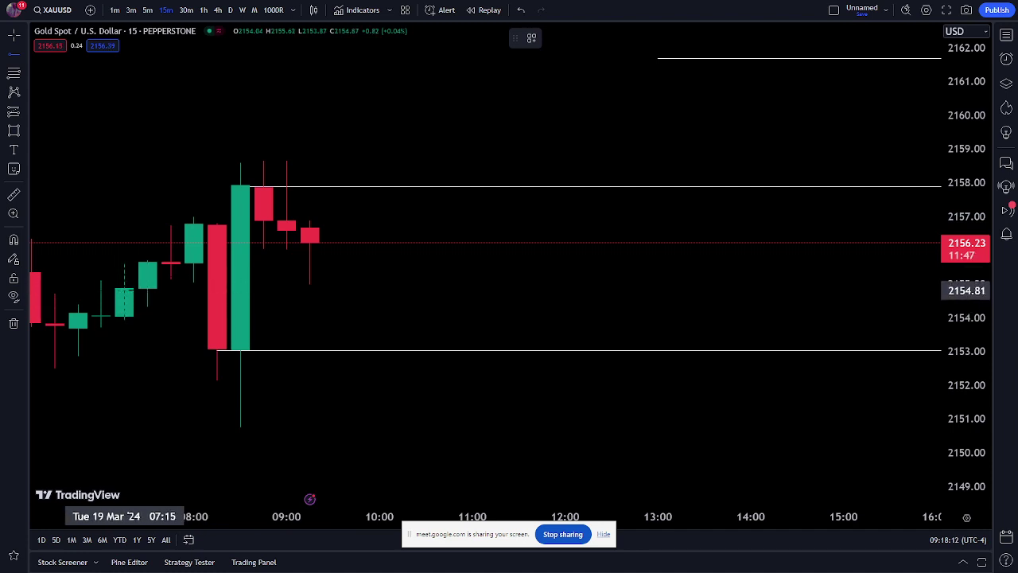
click(123, 288)
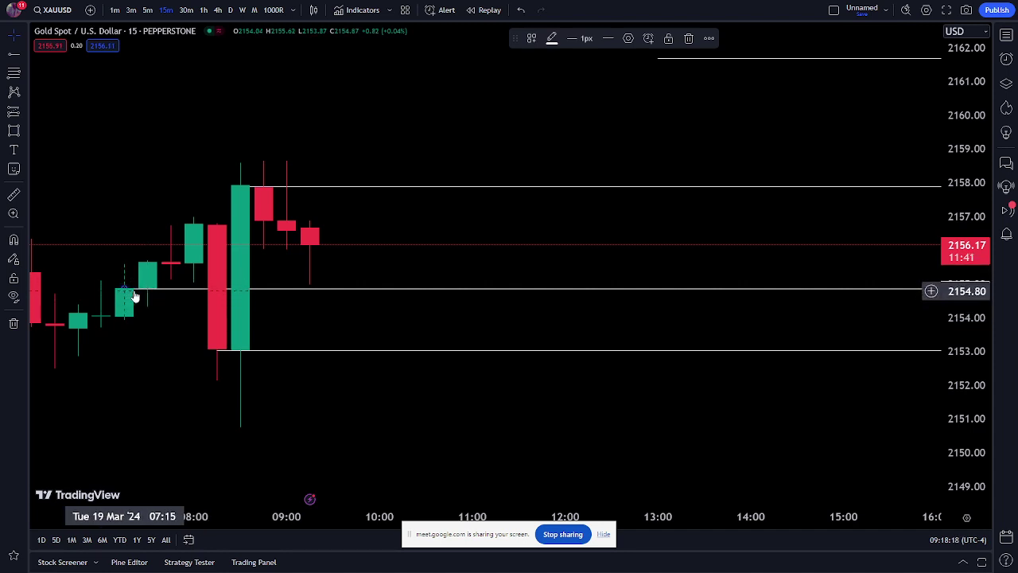
- Draw a horizontal ray from the 19 March 00:45 candle's close at about 2160.23
drag(124, 354, 156, 391)
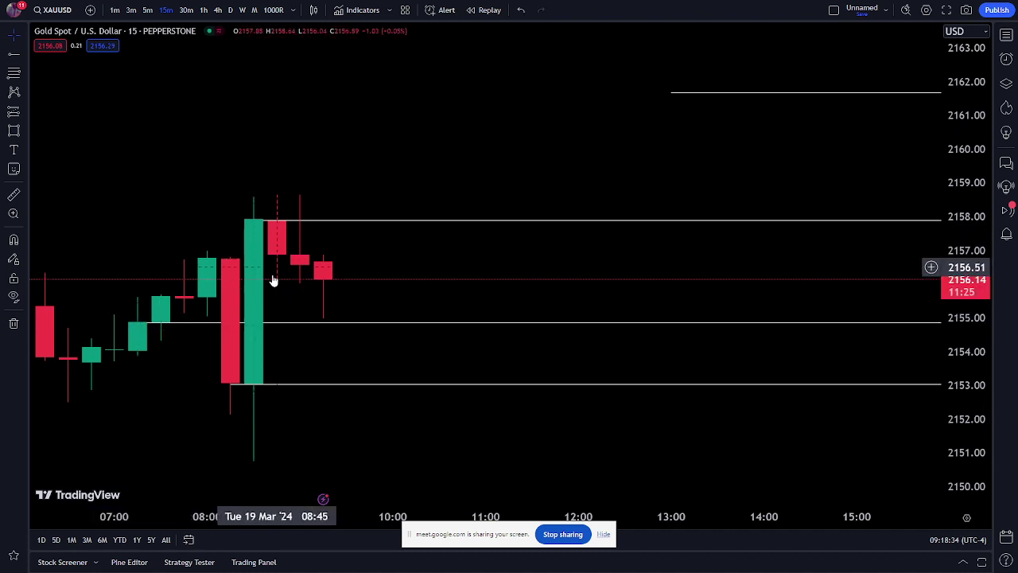
scroll(238, 299, down, 1)
scroll(238, 299, down, 1)
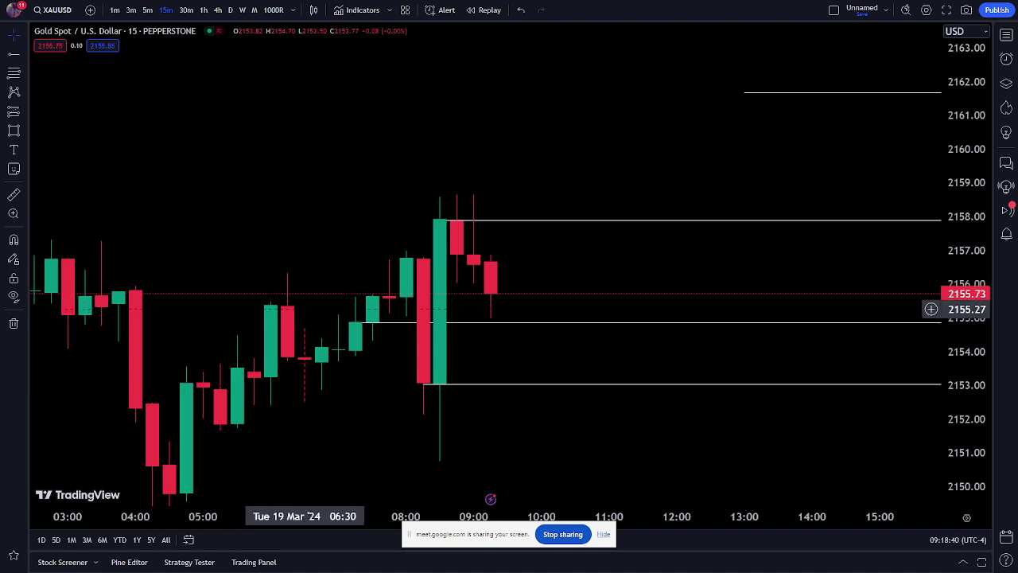
scroll(303, 320, down, 2)
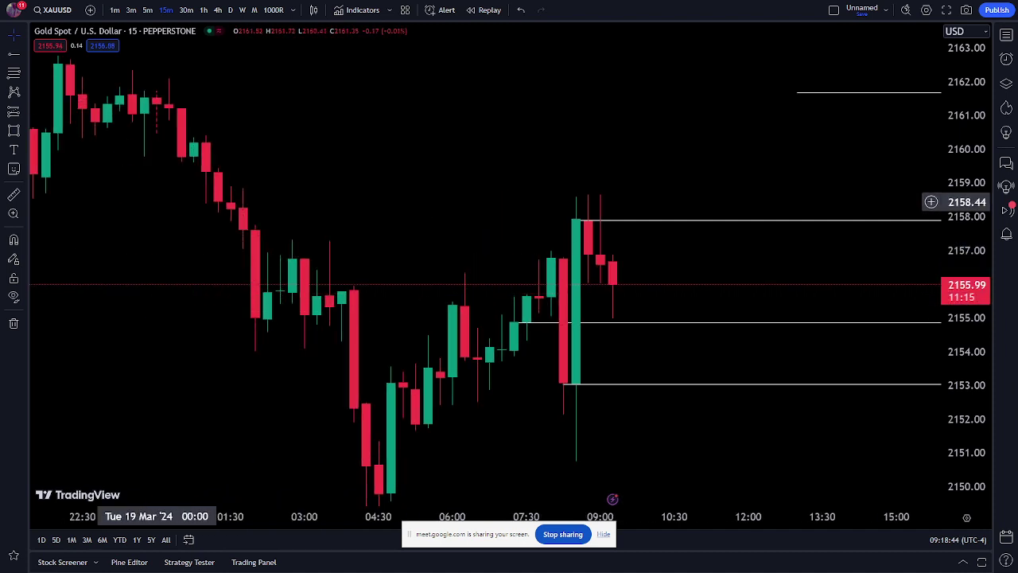
click(206, 144)
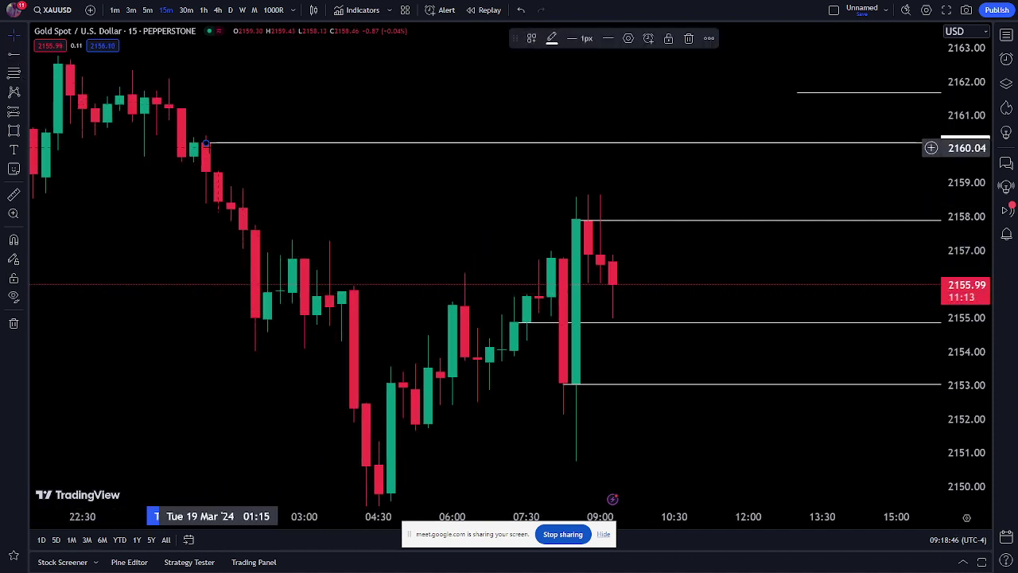
click(192, 143)
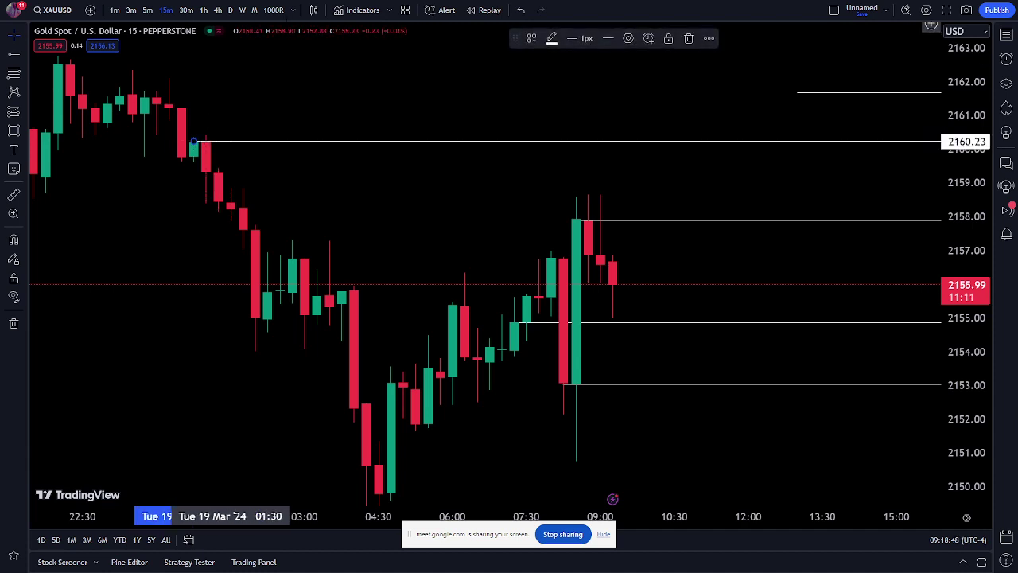
- Check the 00:45 ray against the closing-price peak on a line chart and return to candles
click(313, 10)
click(322, 102)
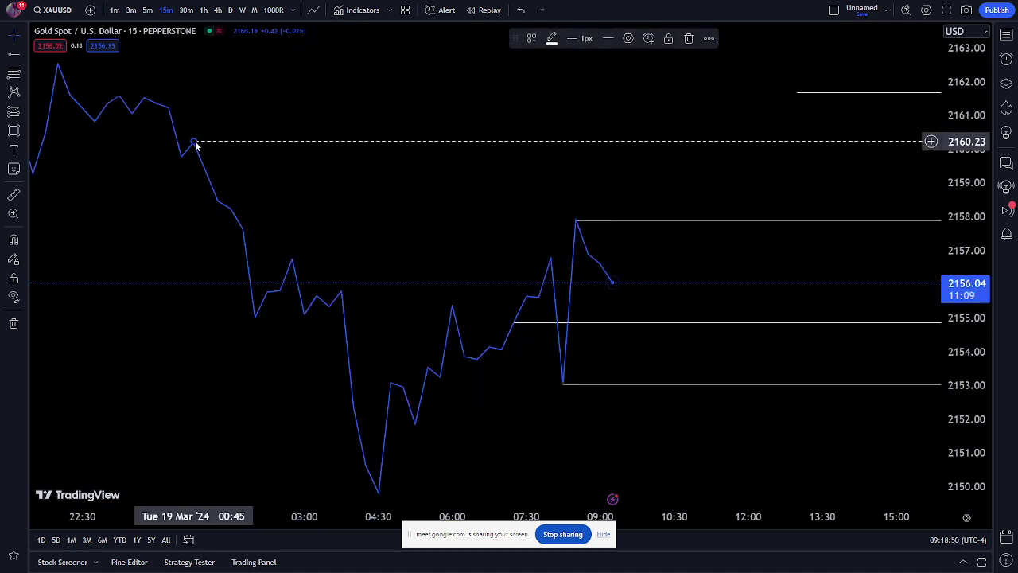
click(313, 9)
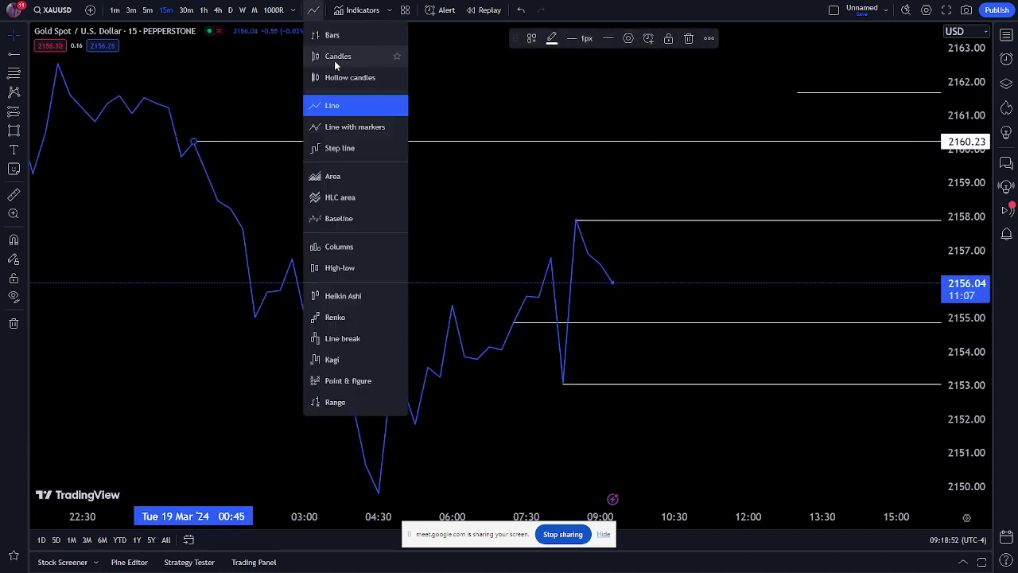
click(334, 59)
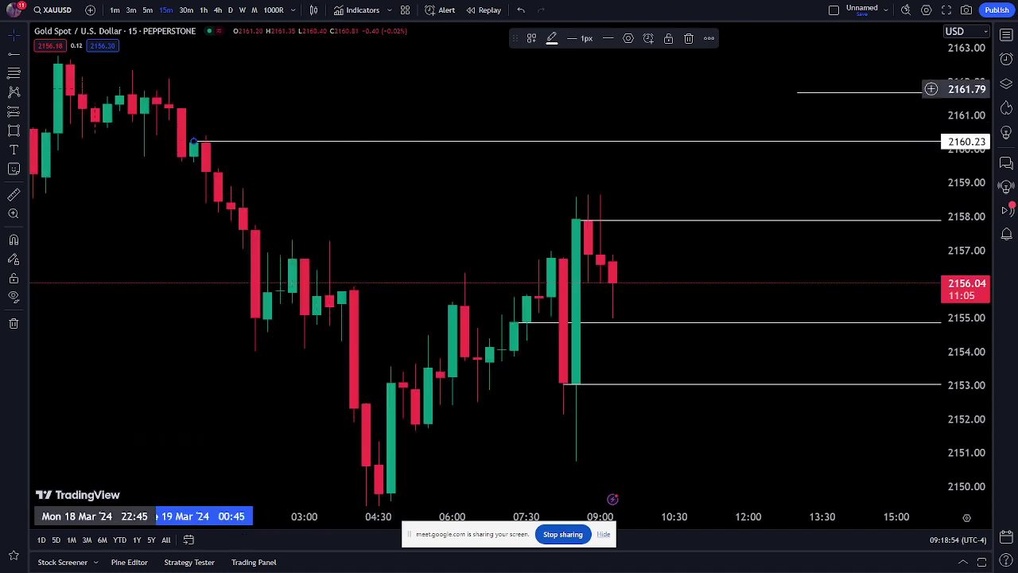
- Draw a horizontal ray from 19 March 00:45 at about 2158.63 and an orange rectangle spanning 00:45 to 13:15, about 2160.17 to 2159.56
click(14, 54)
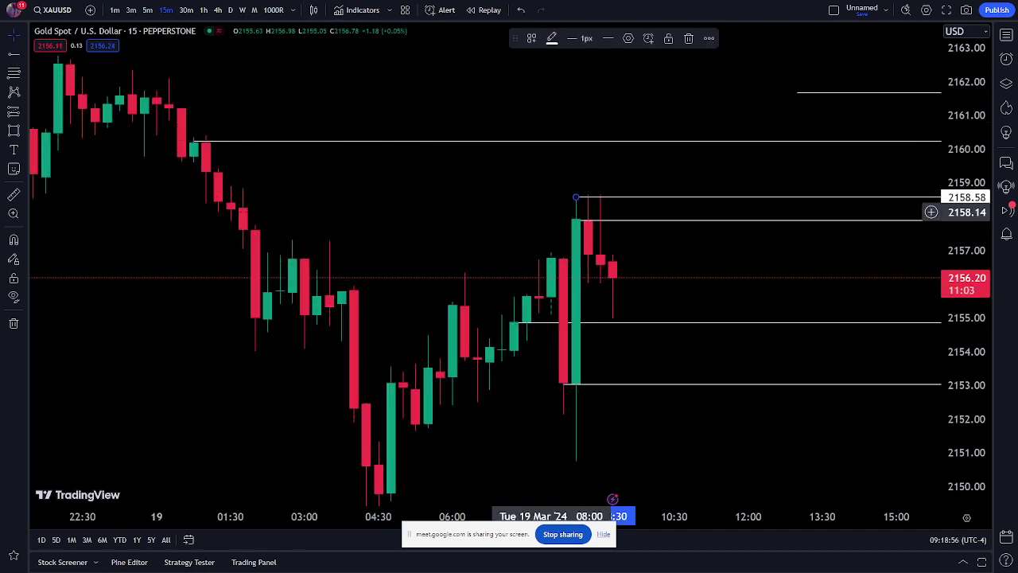
click(194, 197)
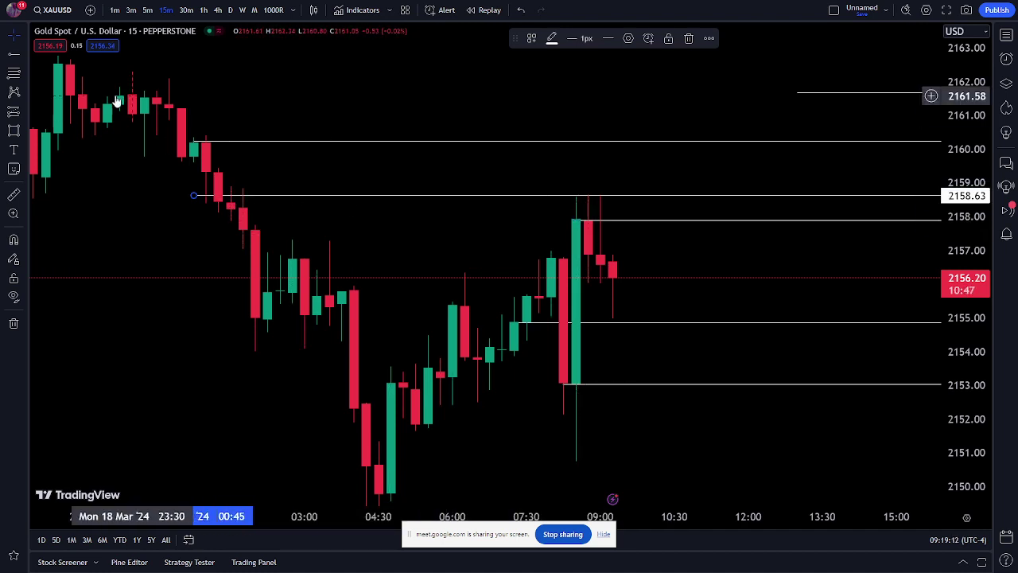
key(alt+shift+r)
mouse_move(195, 142)
mouse_down()
mouse_move(331, 164)
mouse_move(809, 163)
mouse_up()
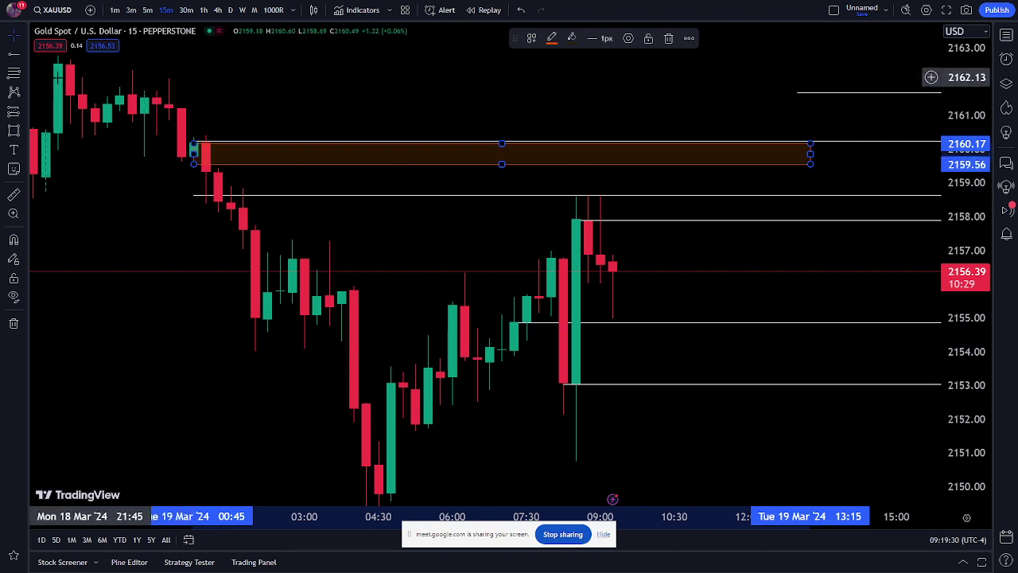
- Switch the chart to the 1-hour timeframe
scroll(321, 205, down, 2)
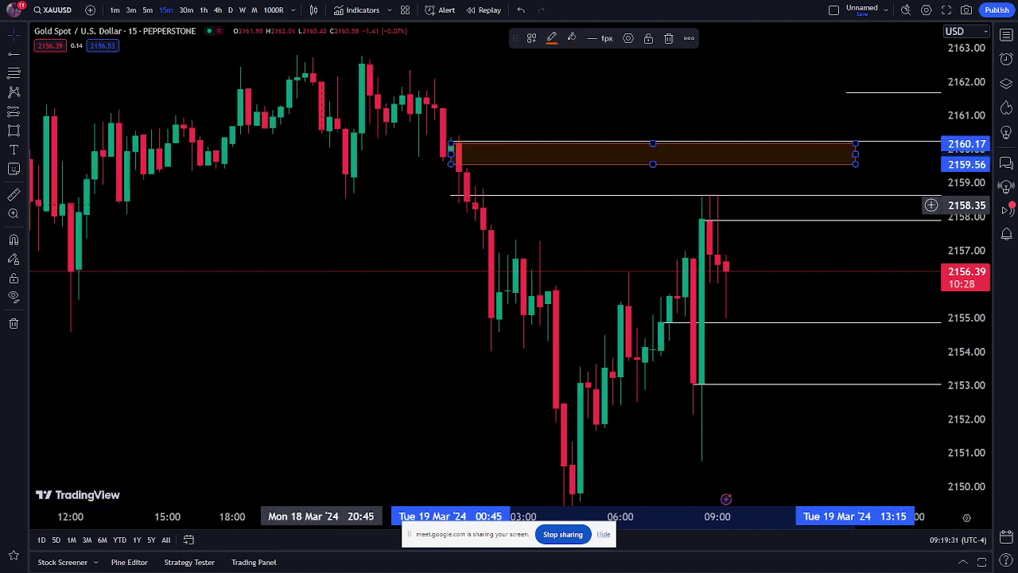
click(313, 10)
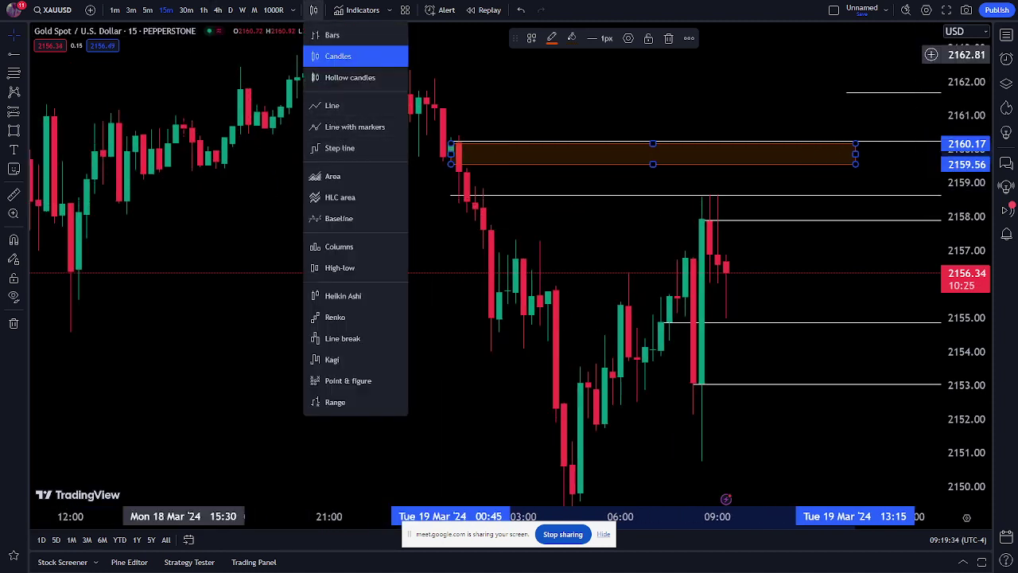
click(204, 10)
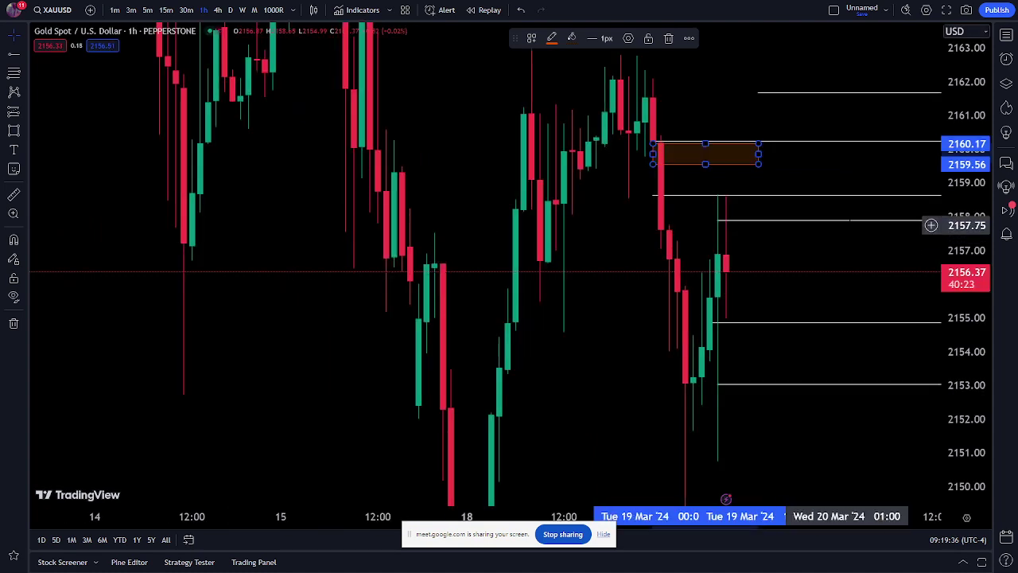
drag(935, 181, 935, 447)
scroll(935, 447, down, 3)
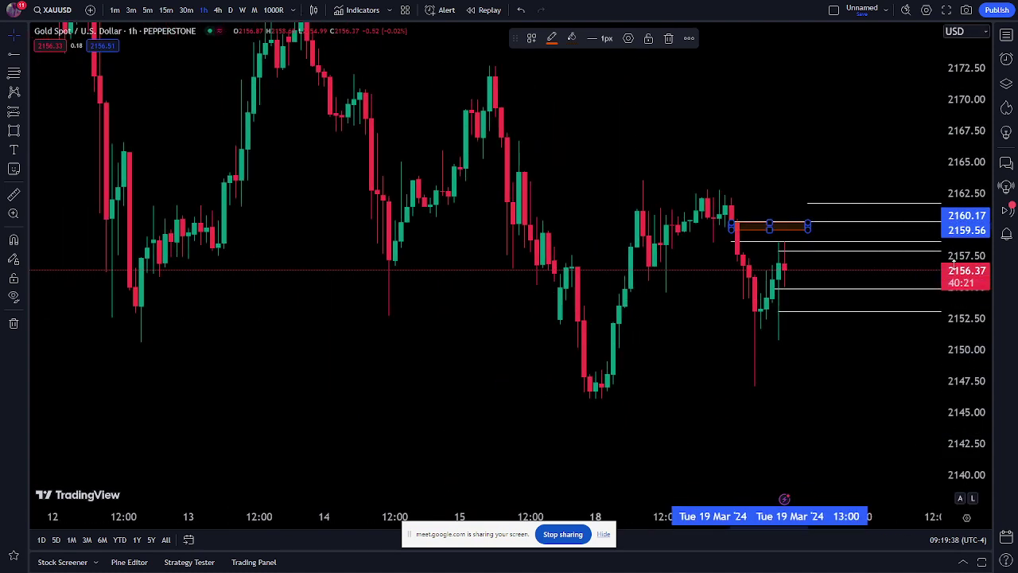
click(33, 71)
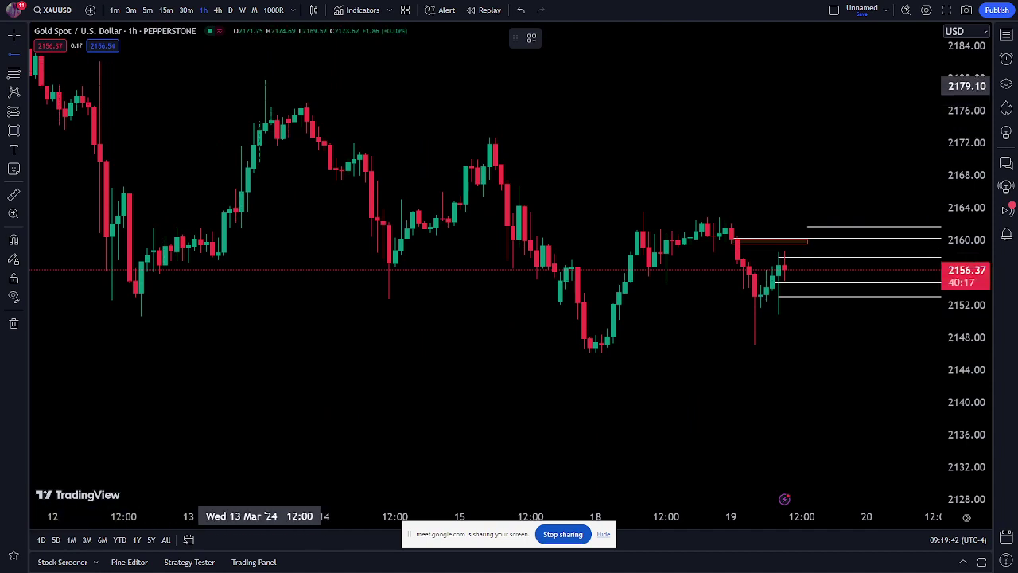
click(263, 85)
drag(191, 98, 94, 98)
click(23, 52)
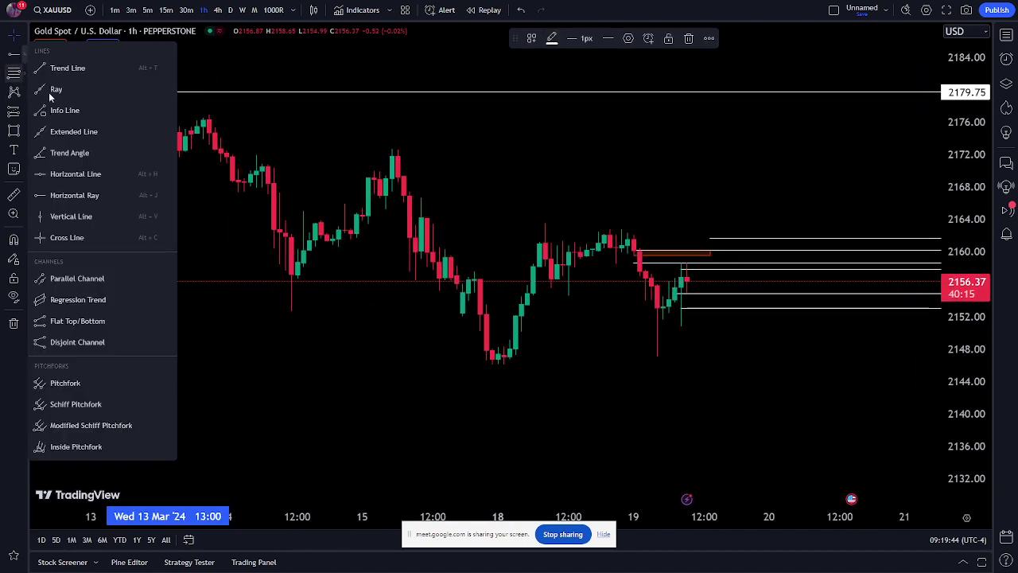
click(275, 211)
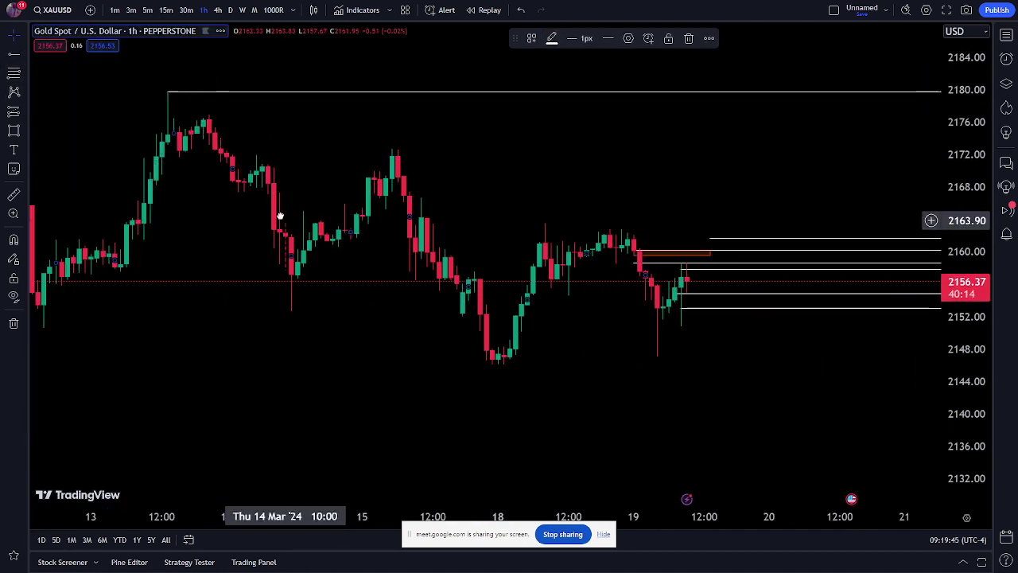
click(222, 94)
click(683, 42)
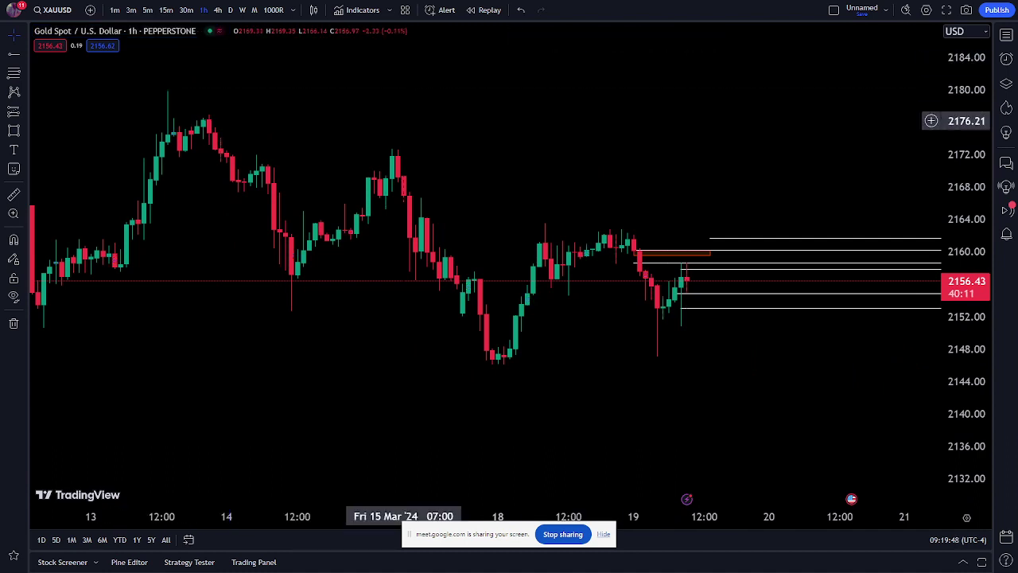
- Draw a descending trend line from the 13 March 13:00 high at about 2180.15 to 20 March 12:00 at about 2158.33
click(27, 55)
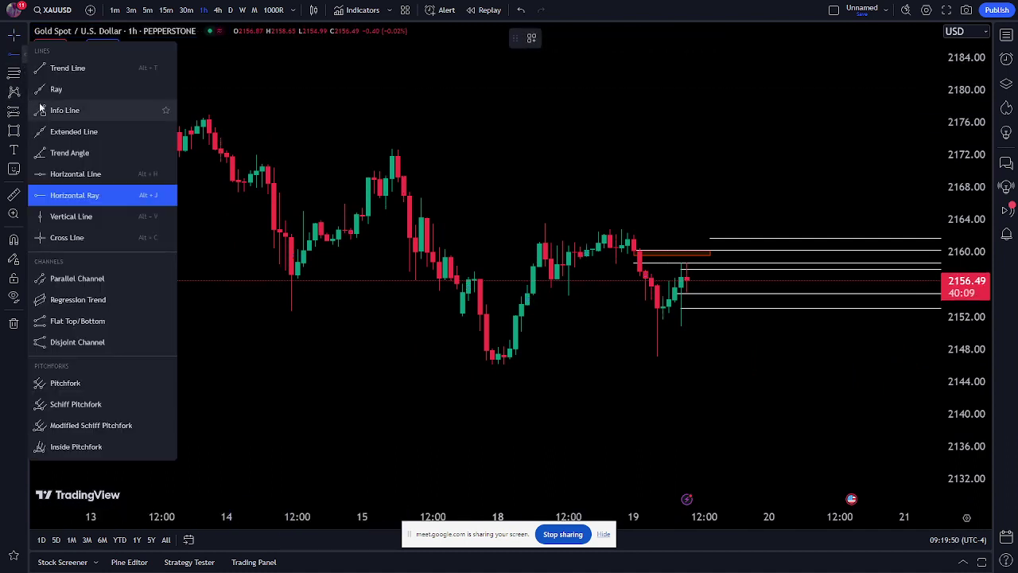
click(47, 68)
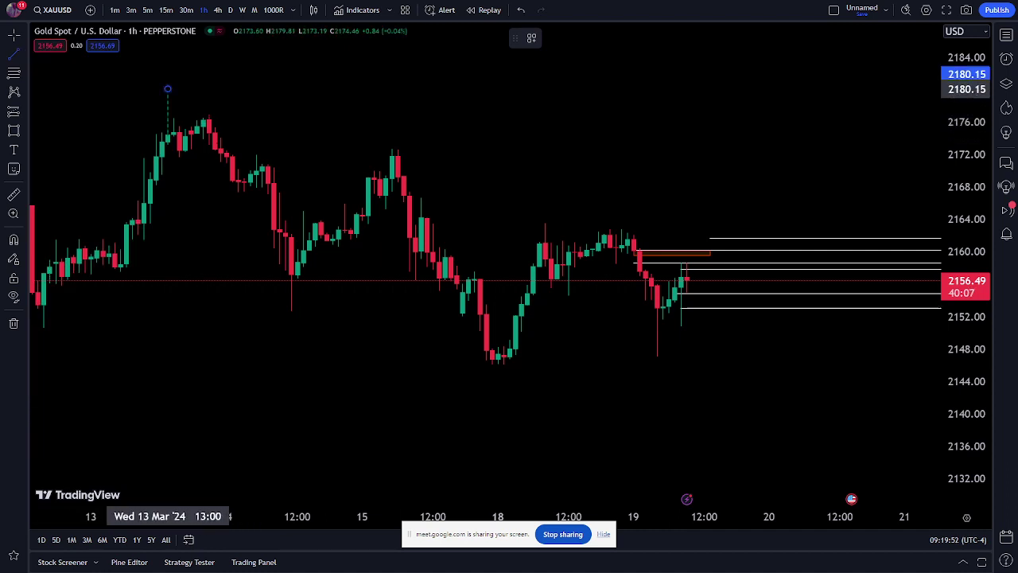
click(167, 89)
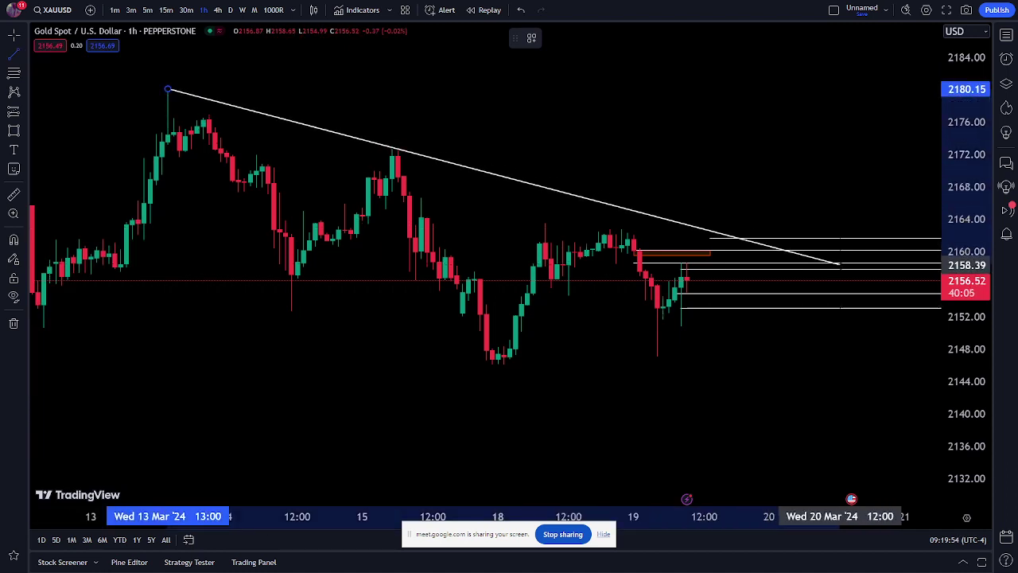
click(838, 264)
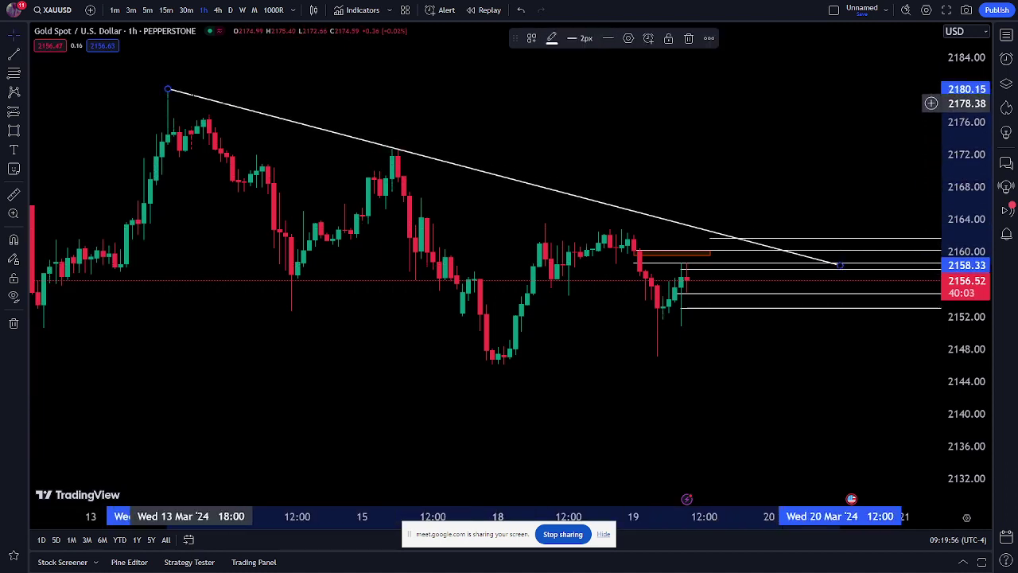
- Move the trend line's starting point to 8 March 13:00 at about 2189.43 and delete the line
scroll(477, 223, left, 5)
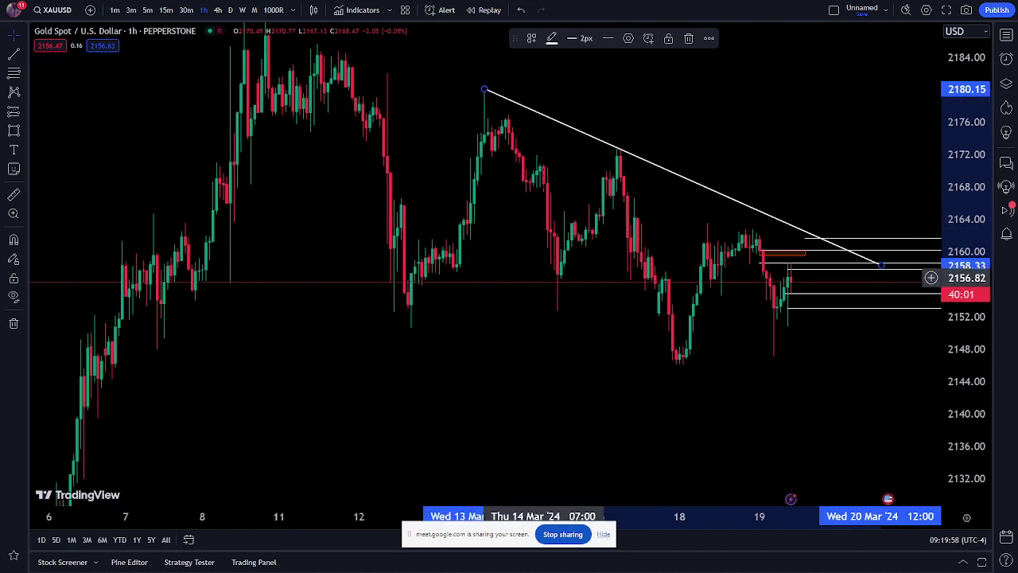
drag(937, 233, 938, 310)
mouse_move(366, 124)
mouse_down()
mouse_move(377, 159)
mouse_move(284, 147)
mouse_move(176, 111)
mouse_up()
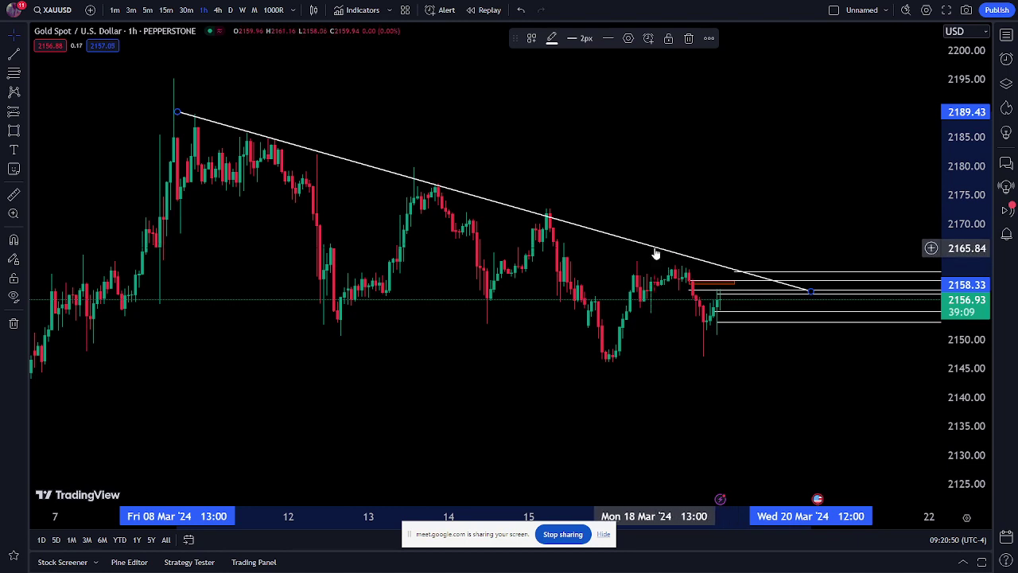
click(688, 40)
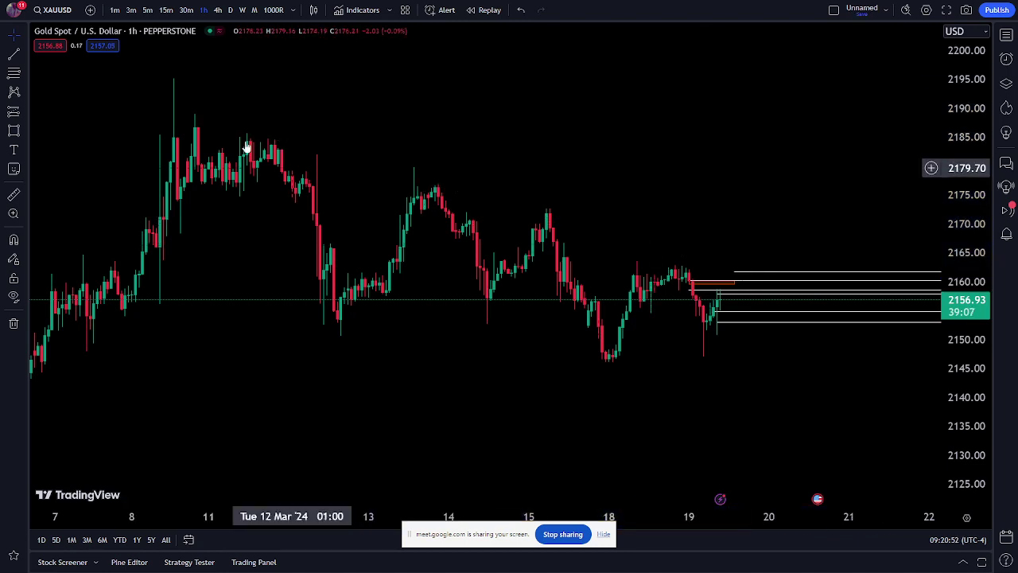
- Draw a descending trend line from 13 March 18:00 at about 2176.50 to 20 March 23:00 at about 2160.17
click(14, 54)
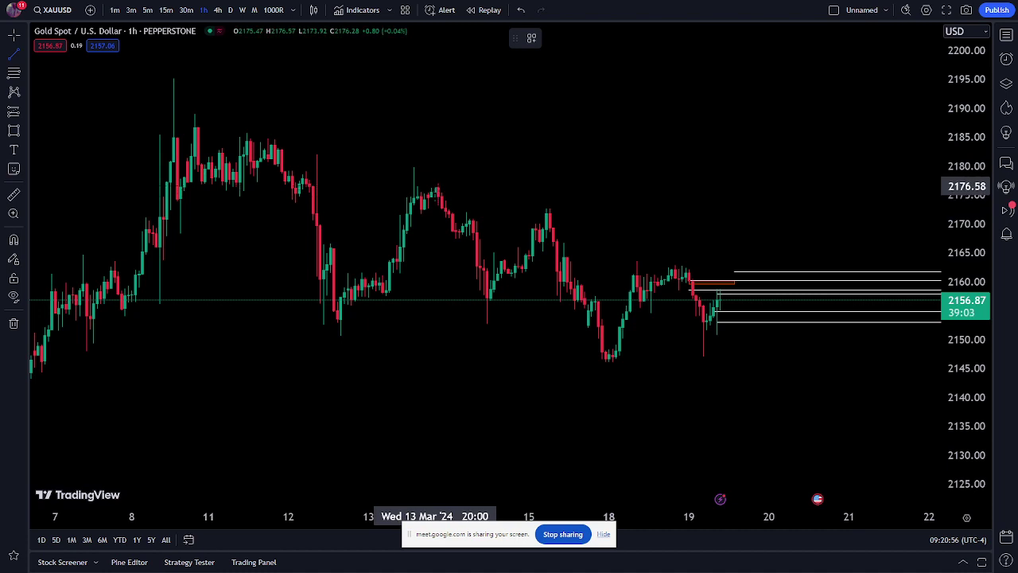
drag(956, 254, 954, 207)
scroll(897, 239, up, 3)
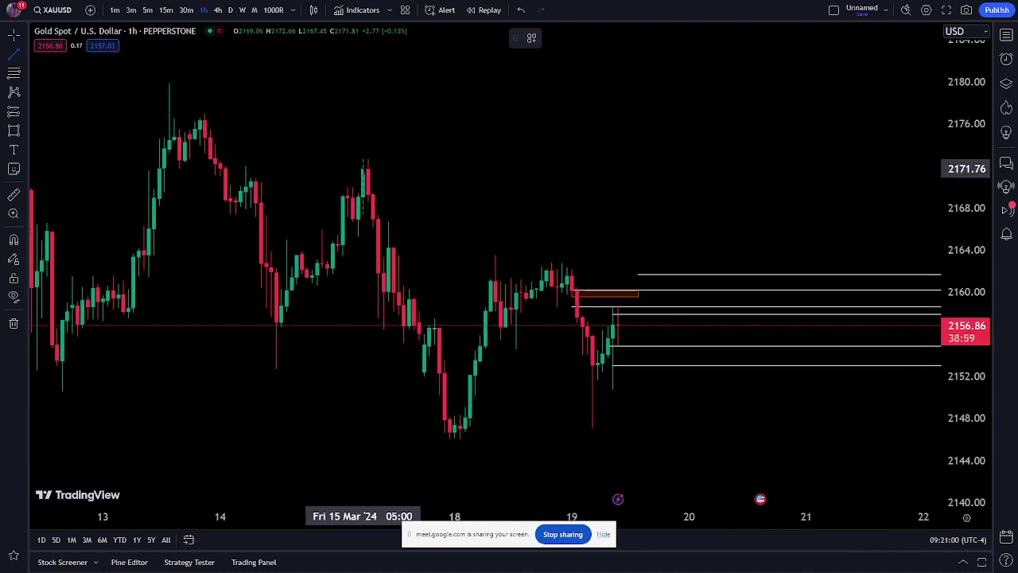
click(14, 52)
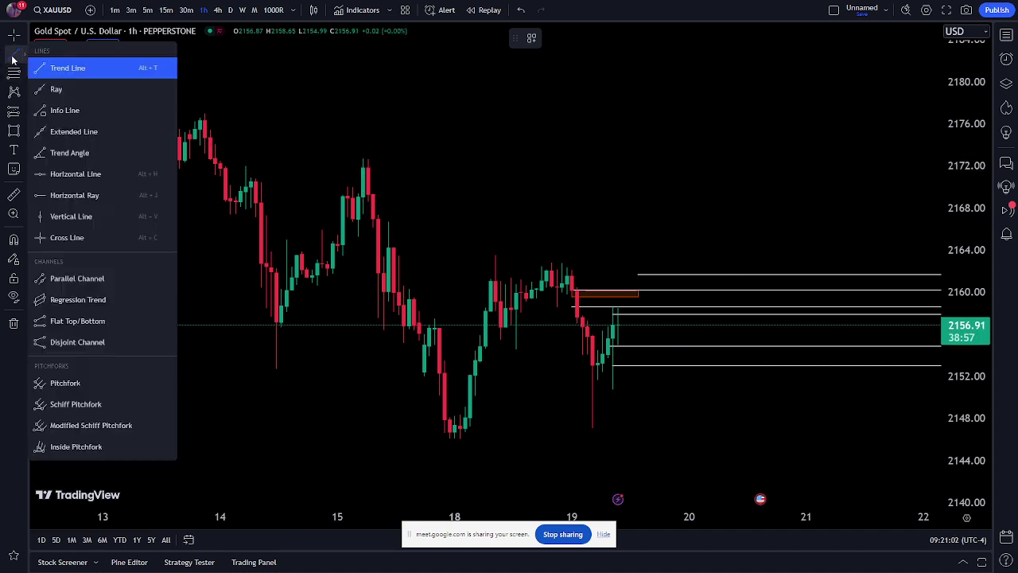
click(214, 116)
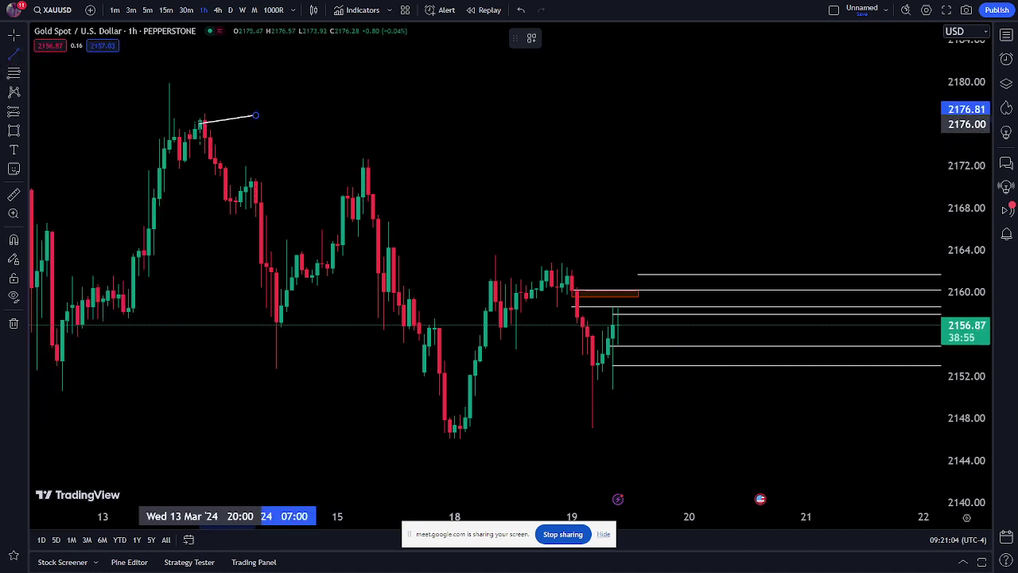
click(256, 116)
drag(260, 120, 801, 290)
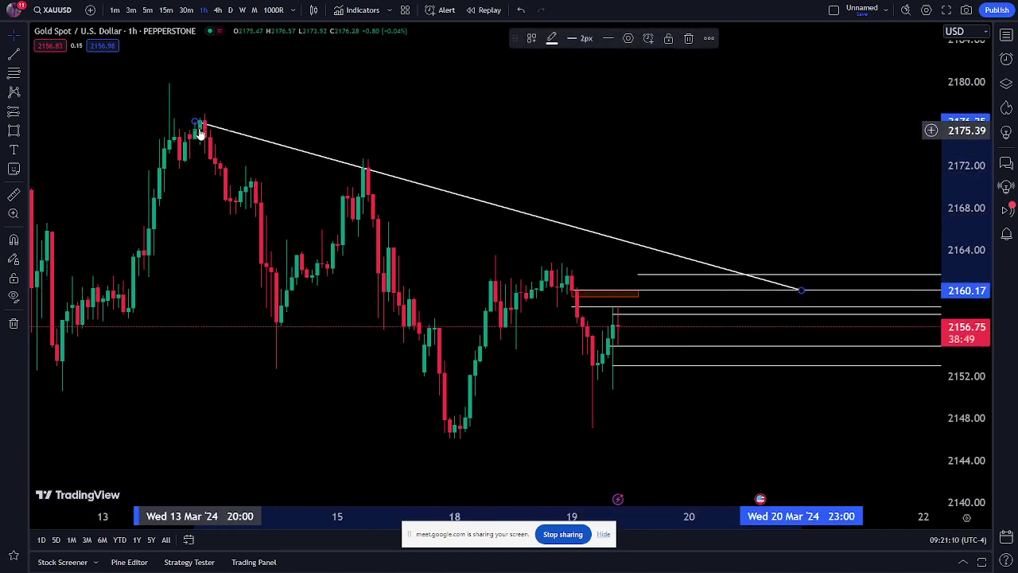
drag(196, 122, 190, 121)
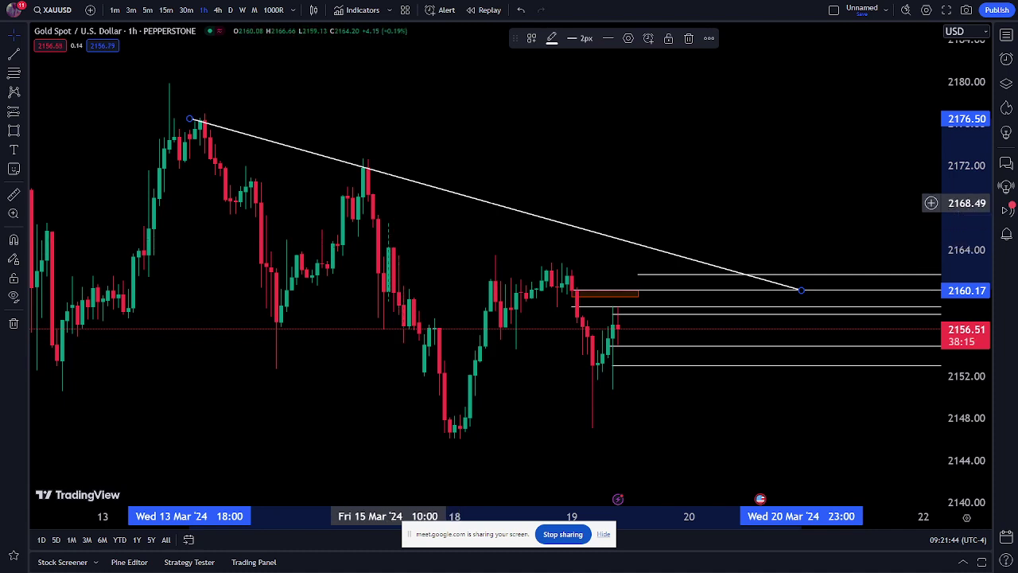
- Draw a second descending trend line from 15 March 10:00 at about 2164.15 to 20 March 08:00 at about 2159.52
key(alt+t)
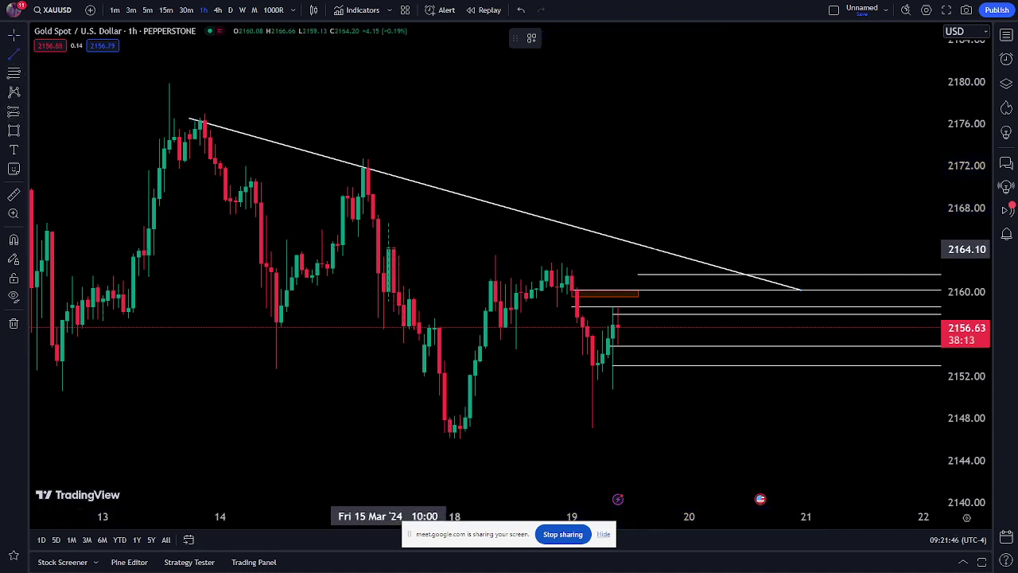
click(388, 249)
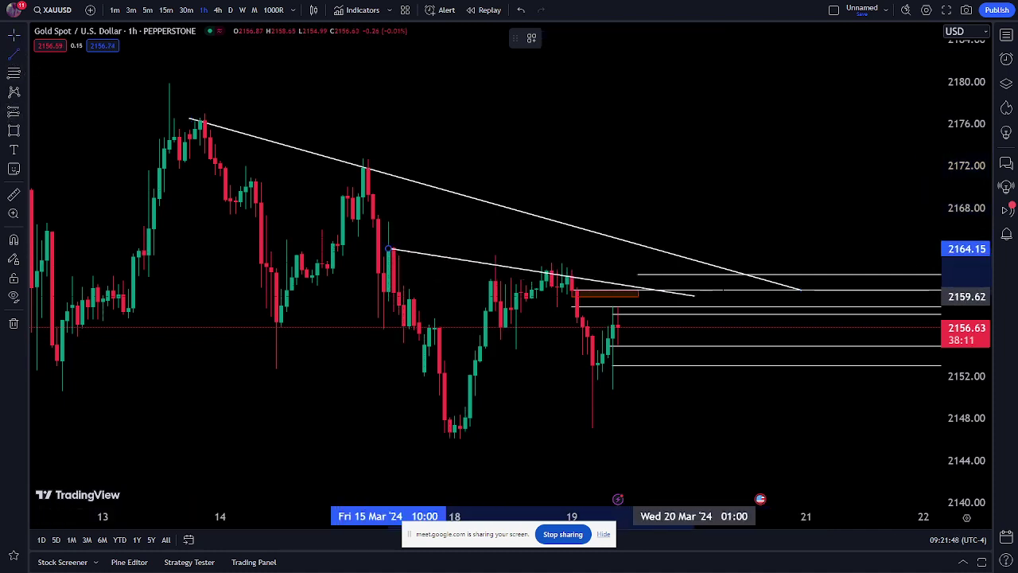
click(728, 296)
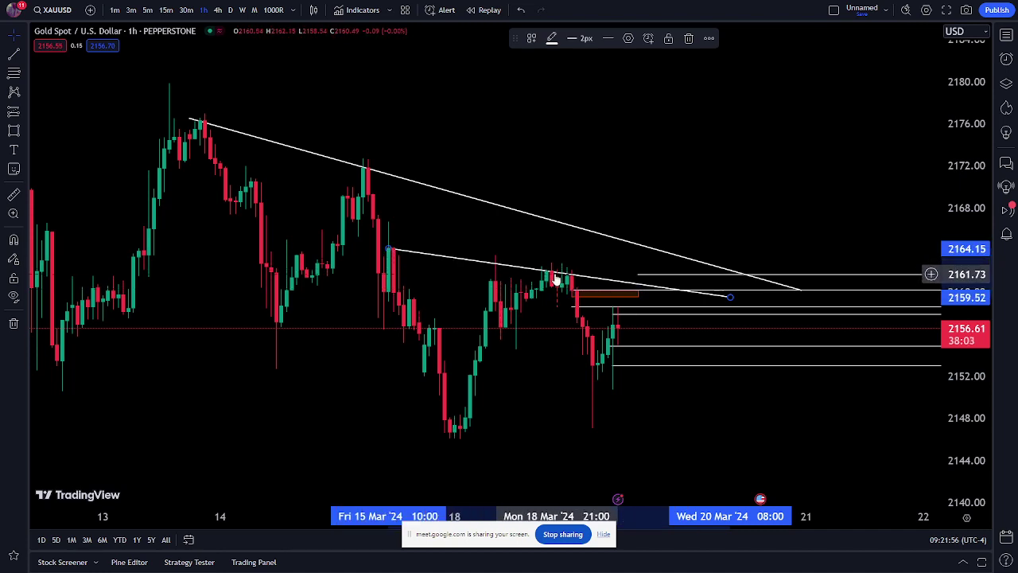
- Draw a horizontal ray from the 18 March 23:00 candle at about 2161.51
drag(964, 280, 963, 239)
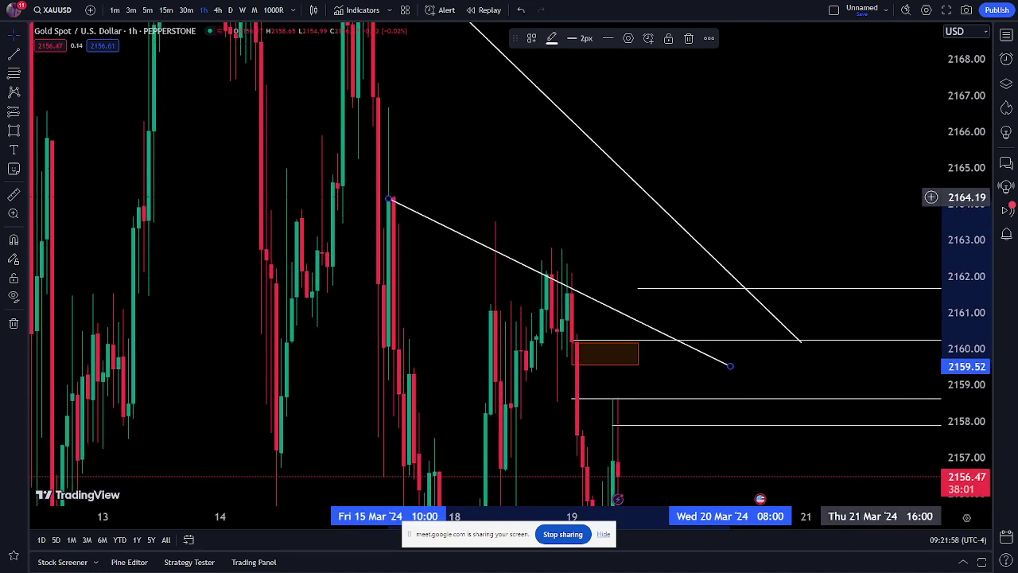
scroll(931, 297, up, 3)
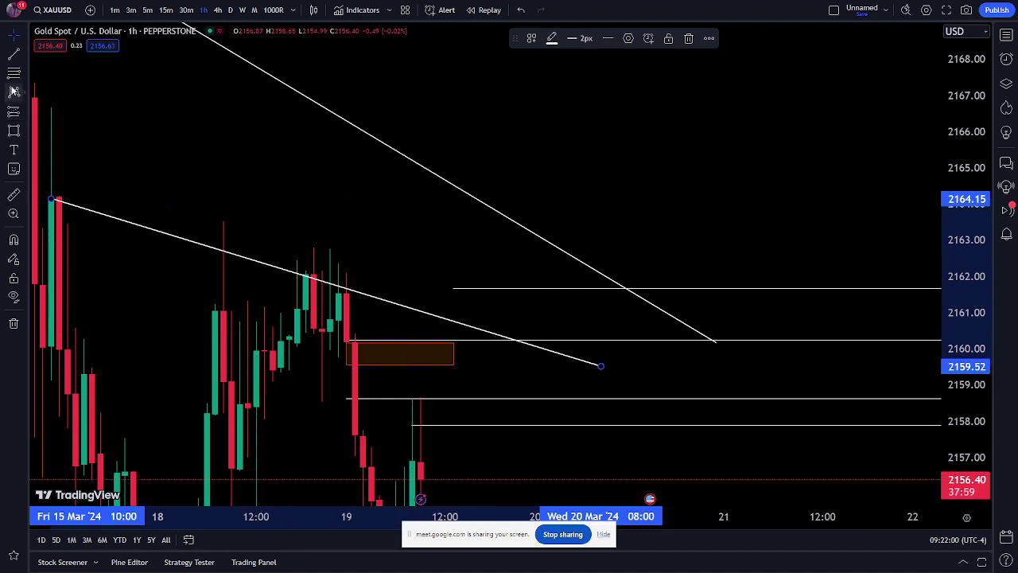
click(24, 53)
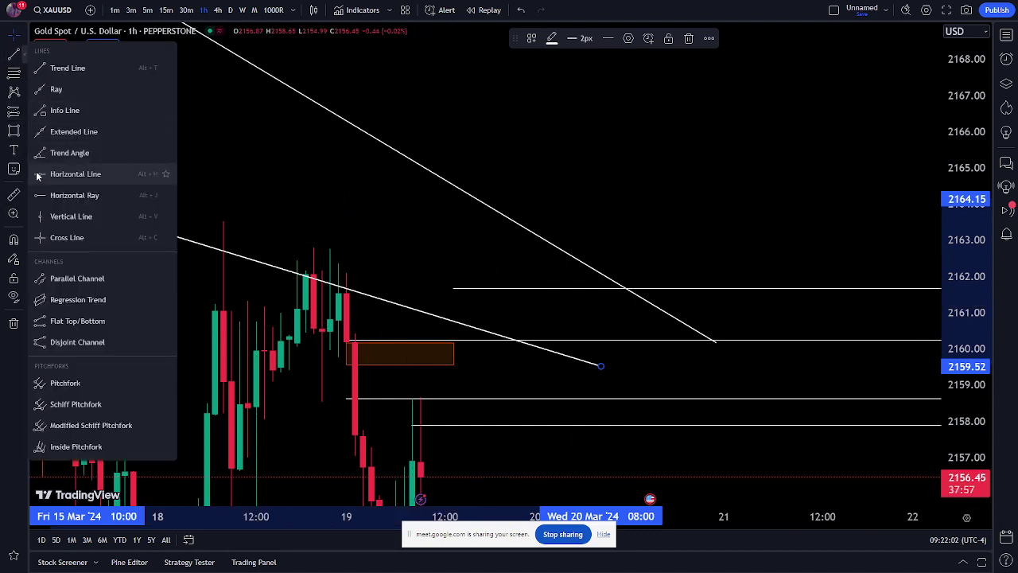
click(75, 173)
click(338, 293)
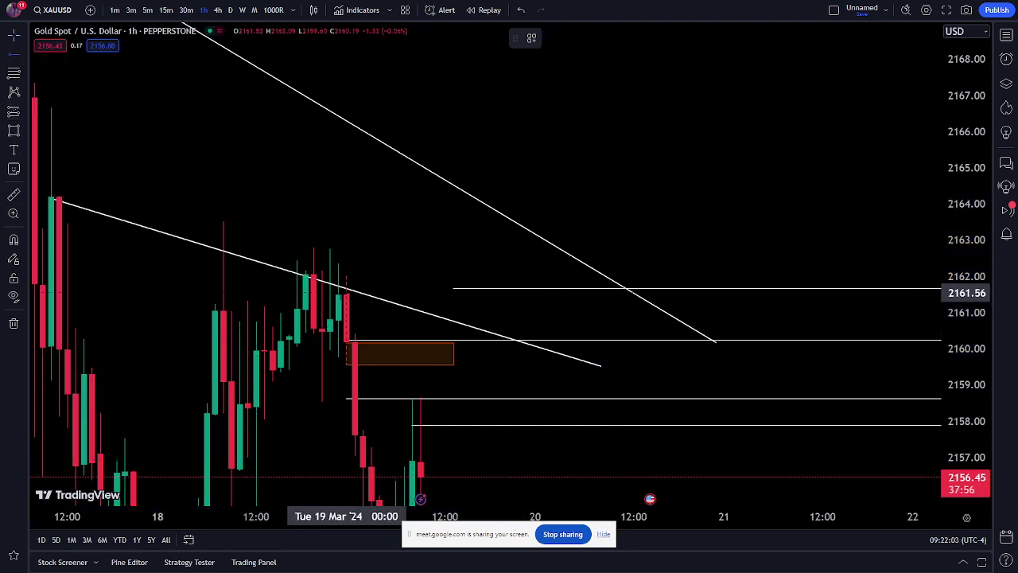
click(350, 349)
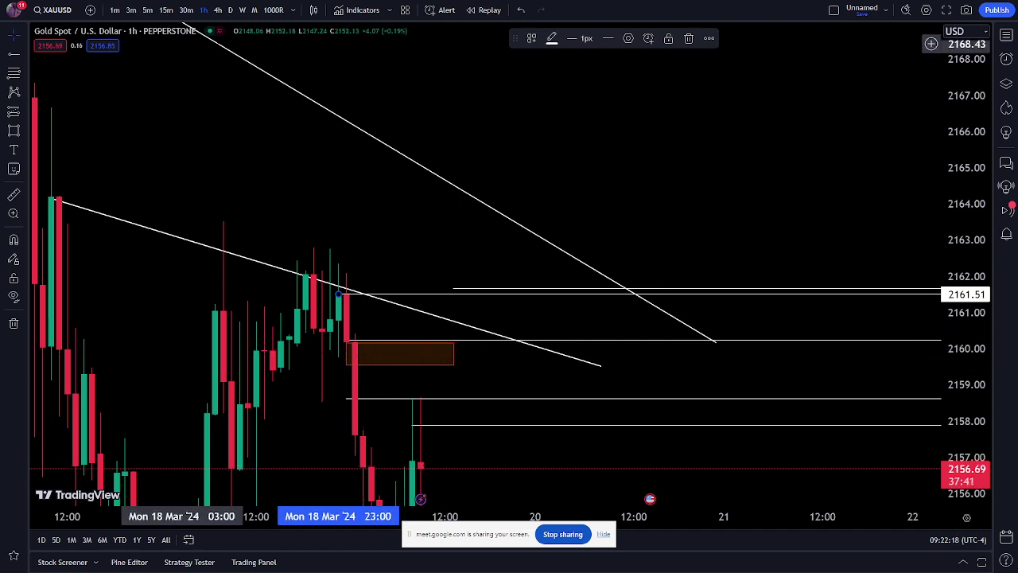
- Compare the orange zone on the 15-minute timeframe with the same area on the 1-hour timeframe
click(165, 9)
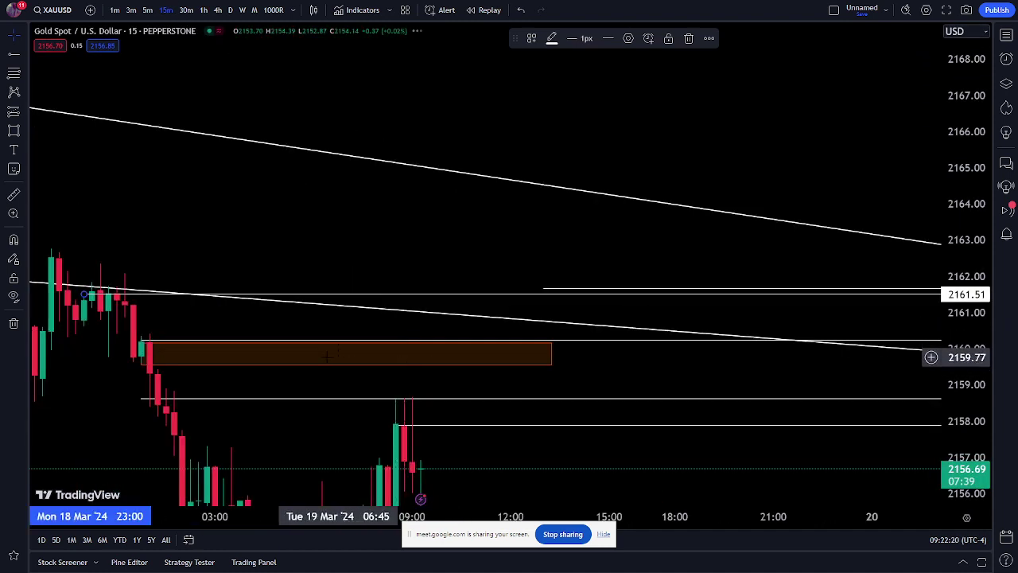
scroll(310, 350, down, 2)
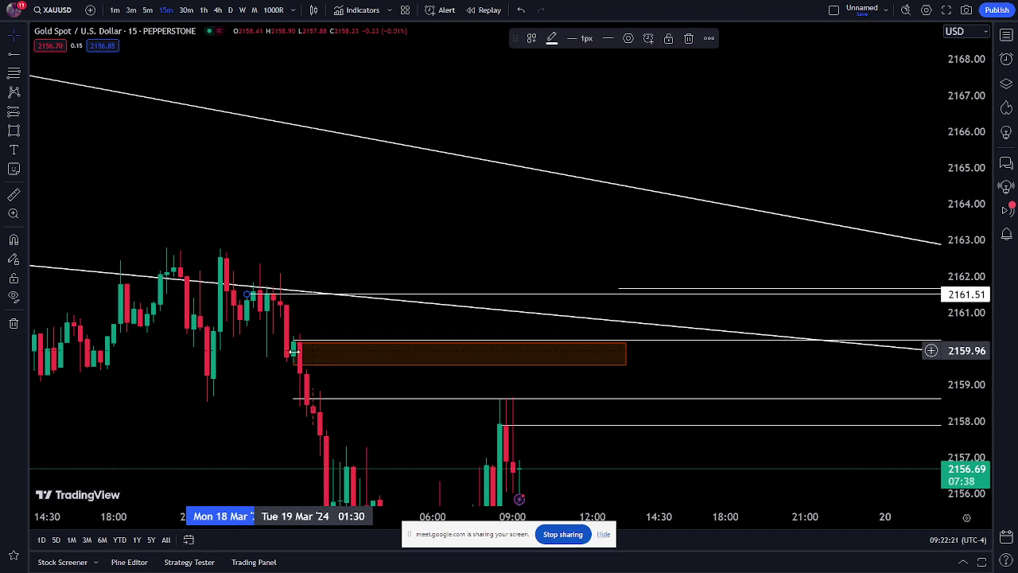
click(203, 10)
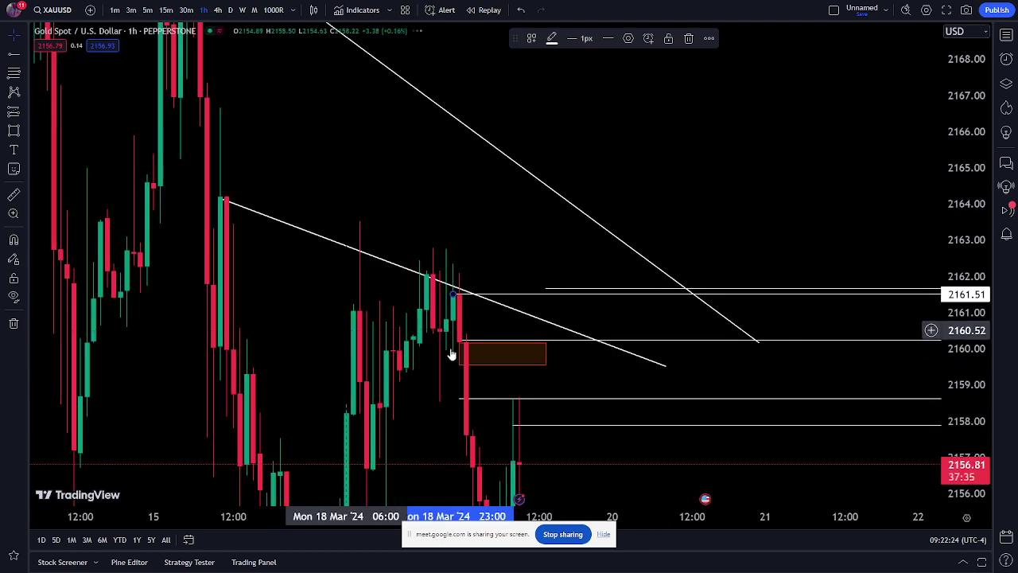
click(479, 346)
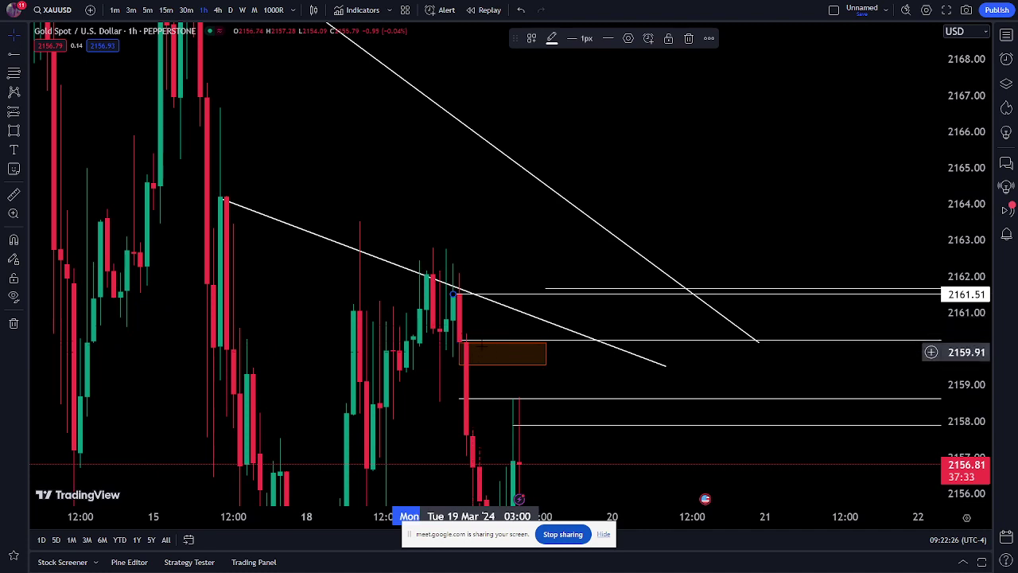
- Draw a horizontal ray from the 19 March 00:00 candle's close at about 2160.15
drag(966, 445, 909, 230)
scroll(432, 355, up, 2)
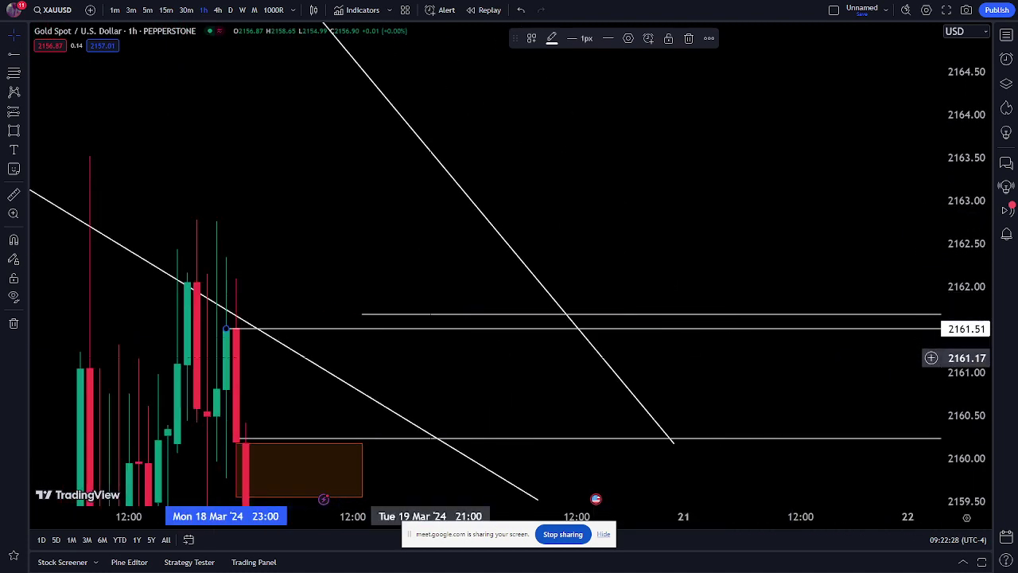
drag(432, 354, 477, 208)
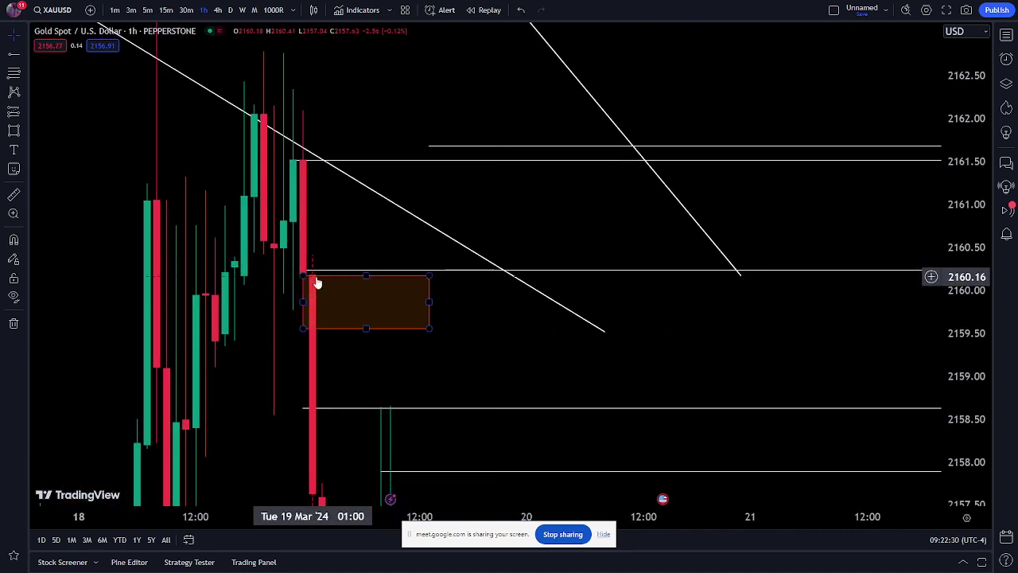
click(13, 59)
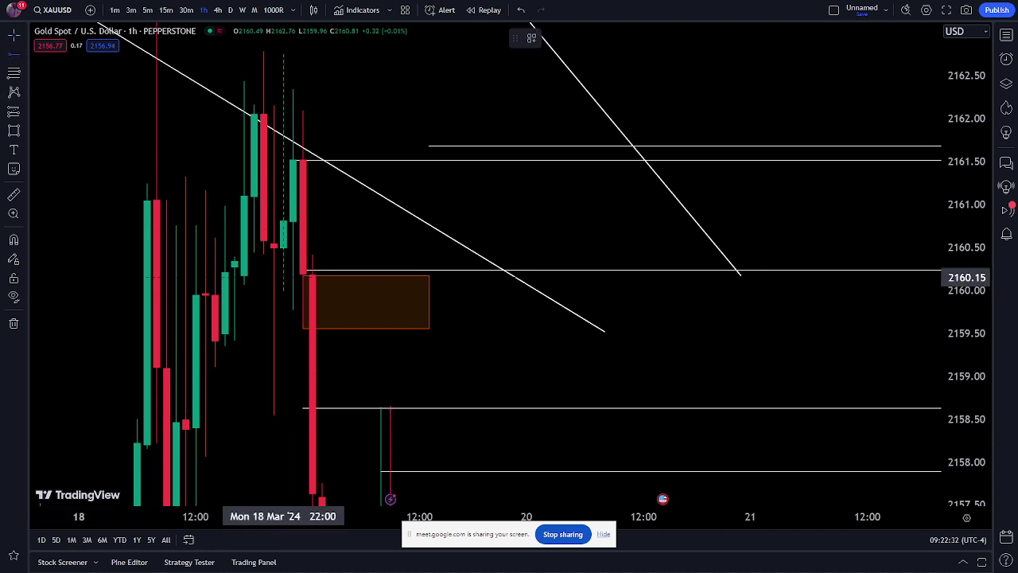
click(307, 276)
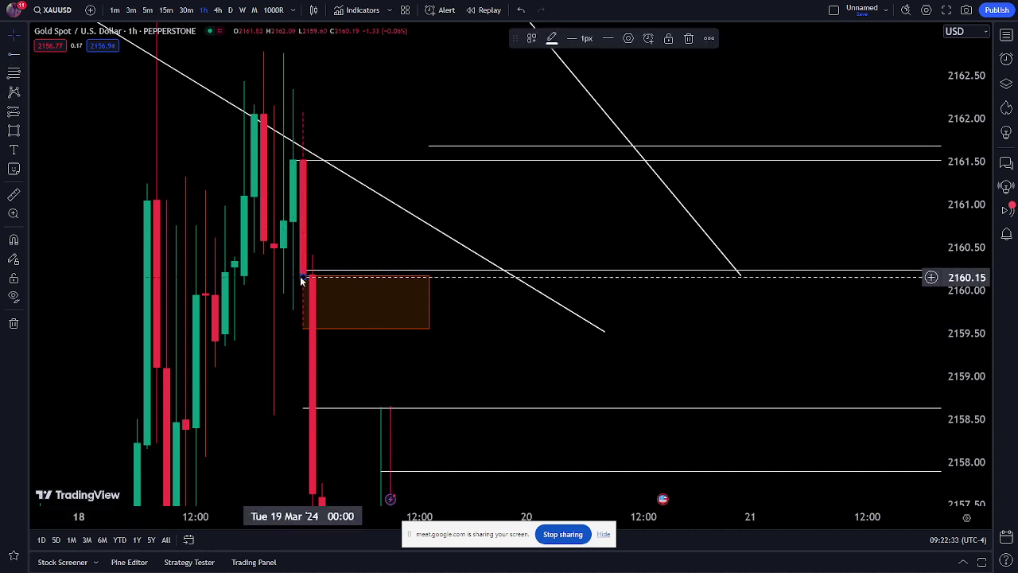
- Switch the chart to the 15-minute timeframe and examine the new ray against the orange zone
click(166, 10)
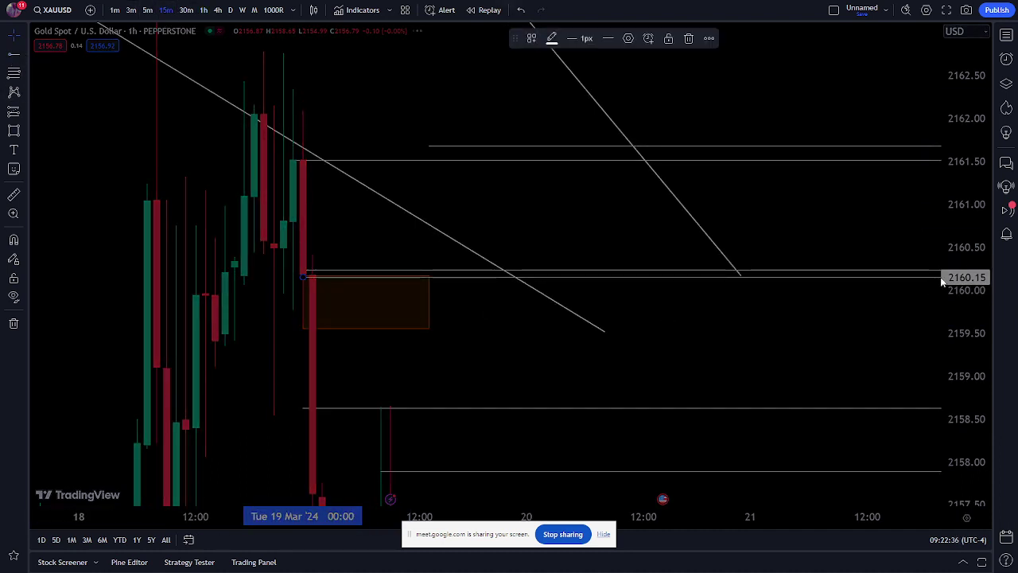
scroll(927, 398, down, 2)
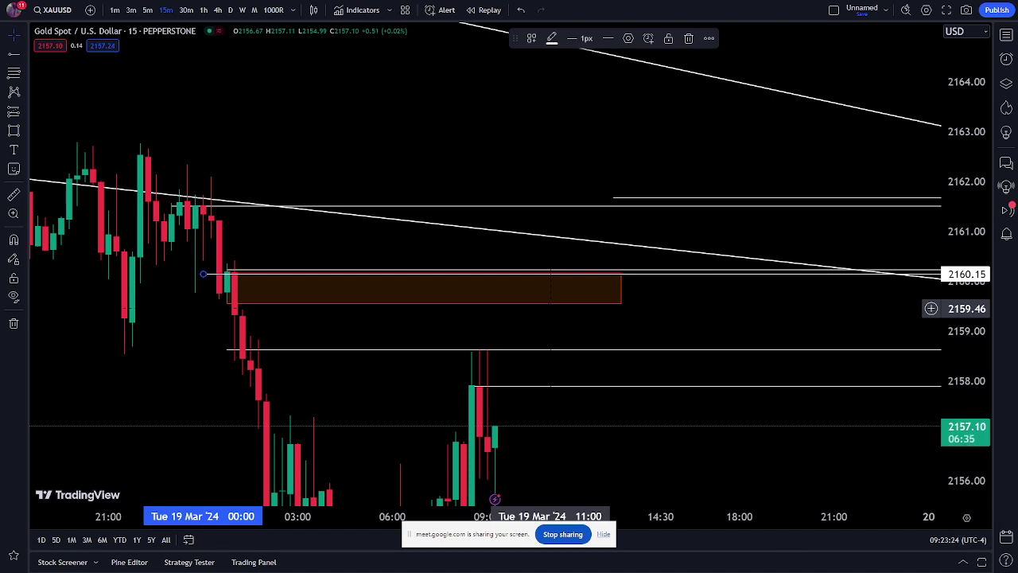
- Leave the full-screen chart, check the in-call messages in Google Meet and return to the TradingView chart
key(Escape)
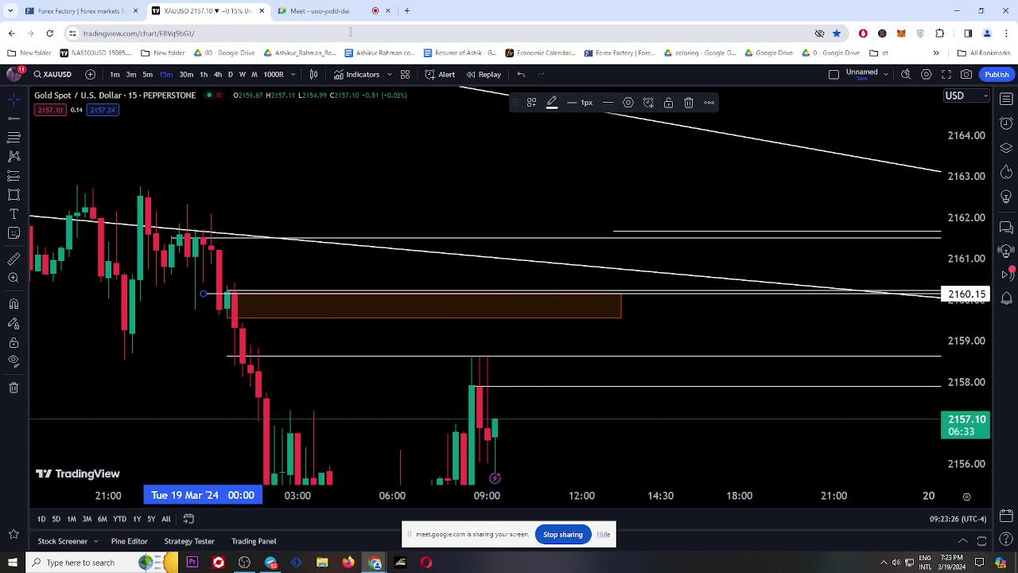
click(340, 12)
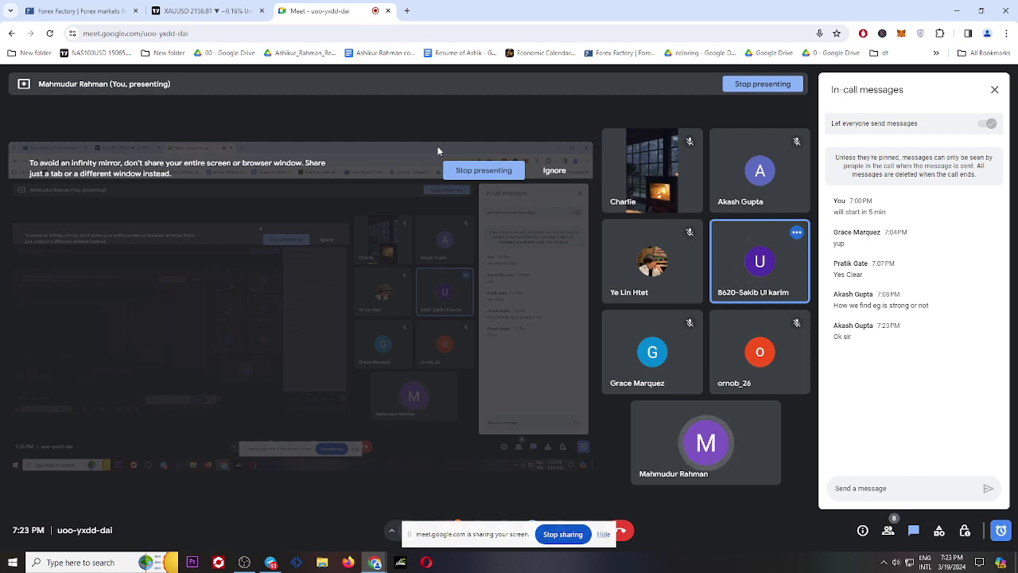
click(202, 10)
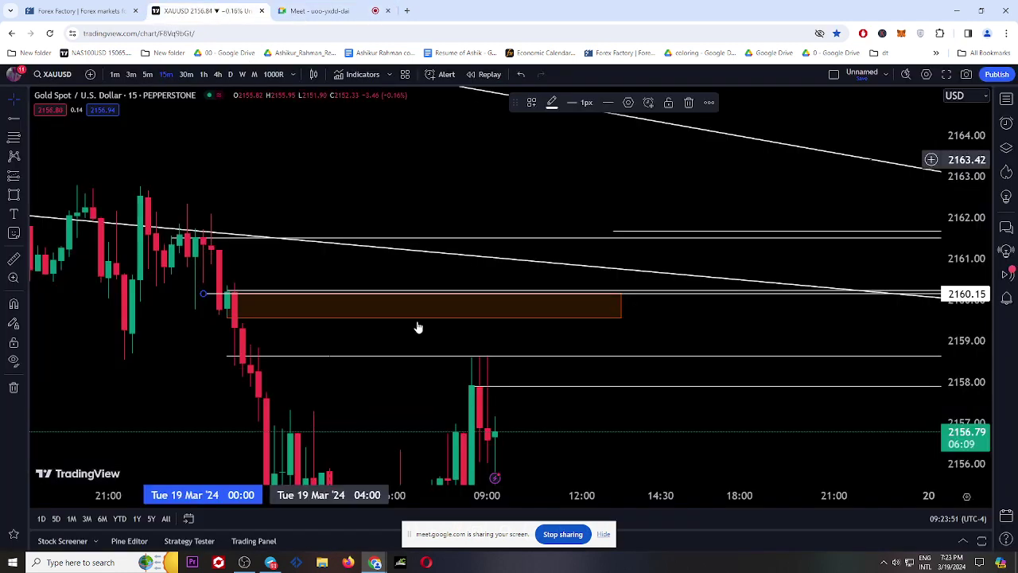
- Remove all drawings and indicators from the chart
drag(411, 387, 409, 368)
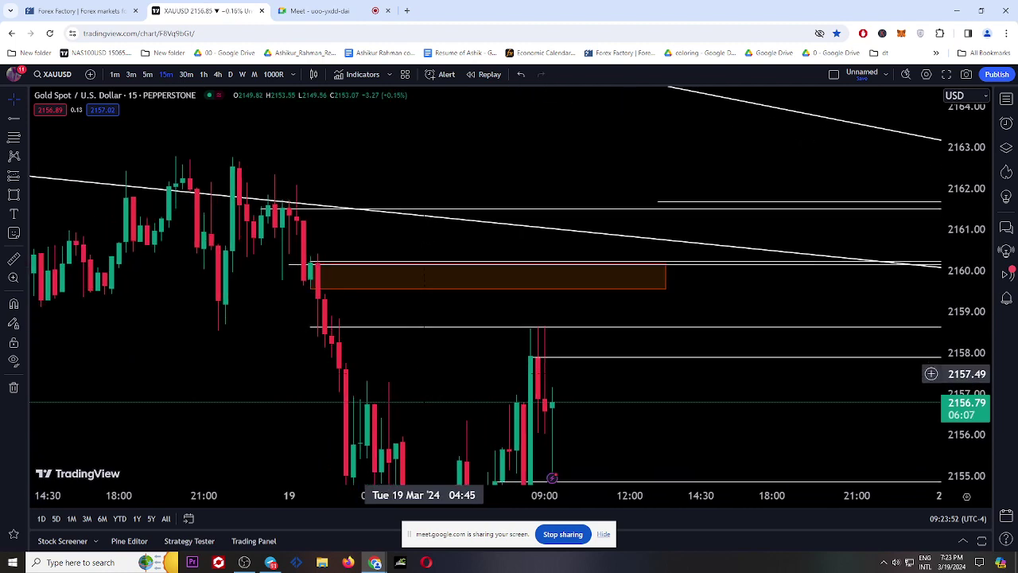
scroll(366, 394, up, 3)
drag(366, 394, 381, 166)
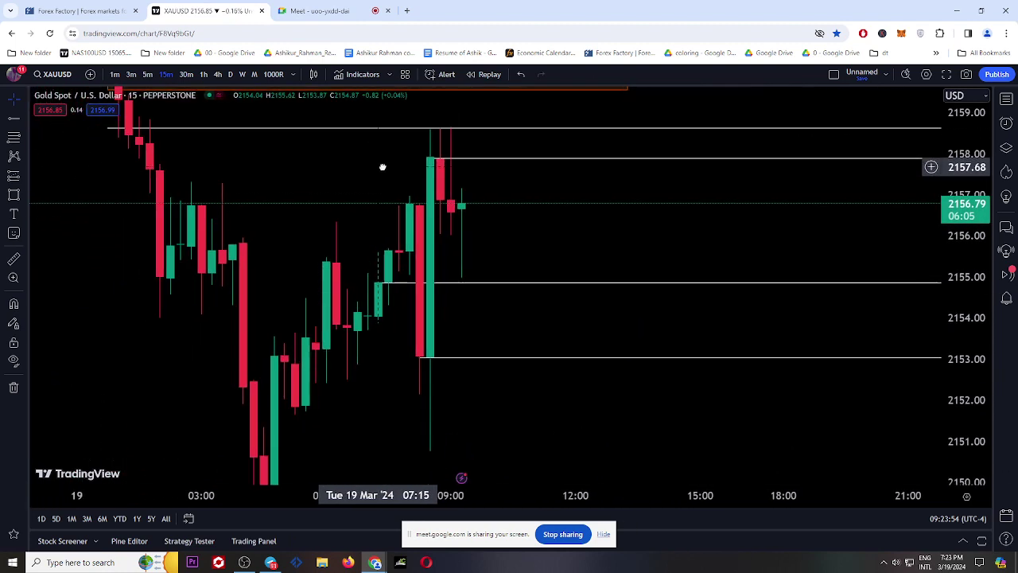
click(14, 387)
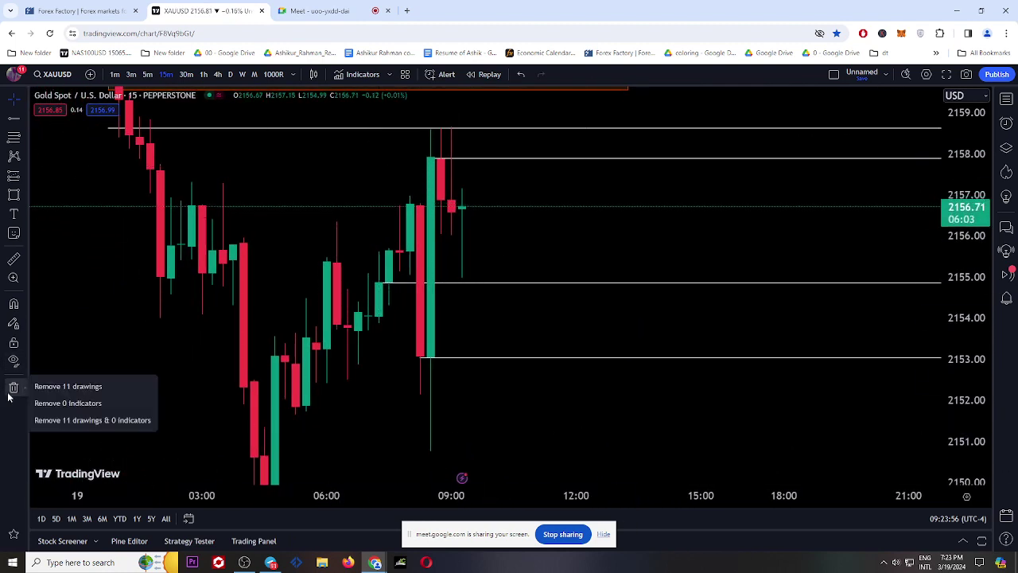
click(79, 420)
- On the 4-hour timeframe, draw a horizontal ray from 17 March 22:00 and adjust it to about 2146.91
scroll(226, 346, down, 2)
drag(226, 346, 355, 72)
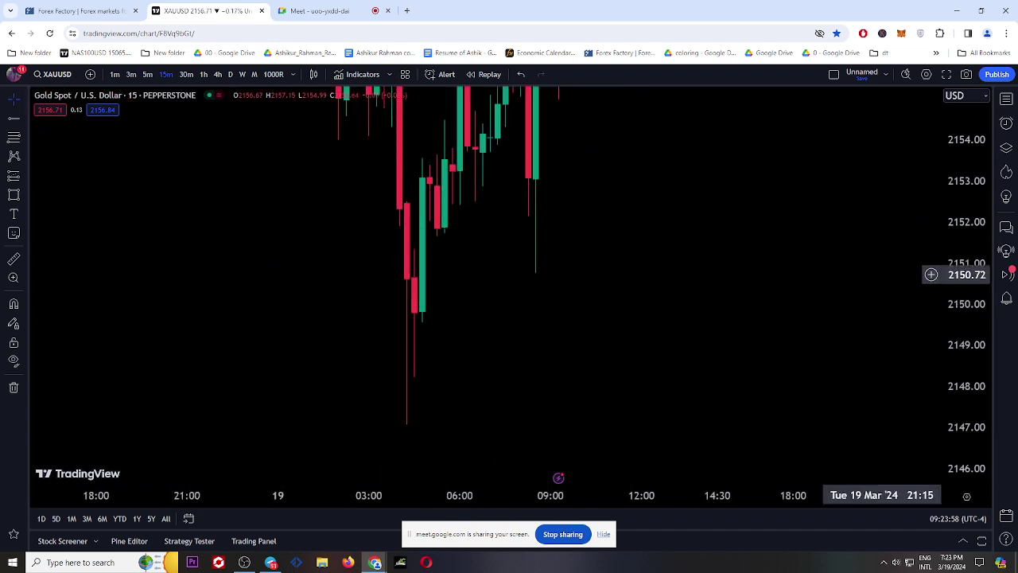
click(217, 74)
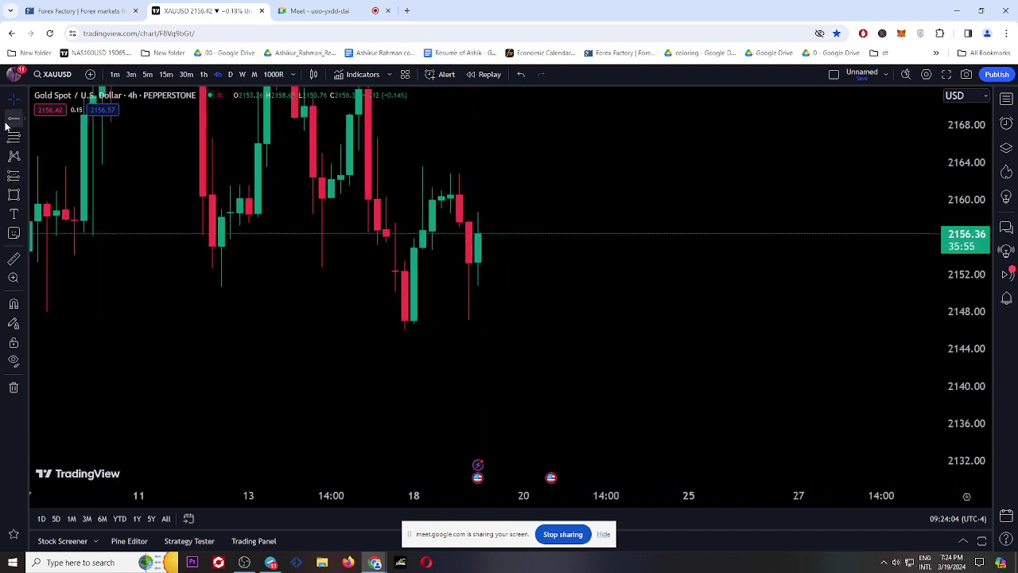
click(405, 324)
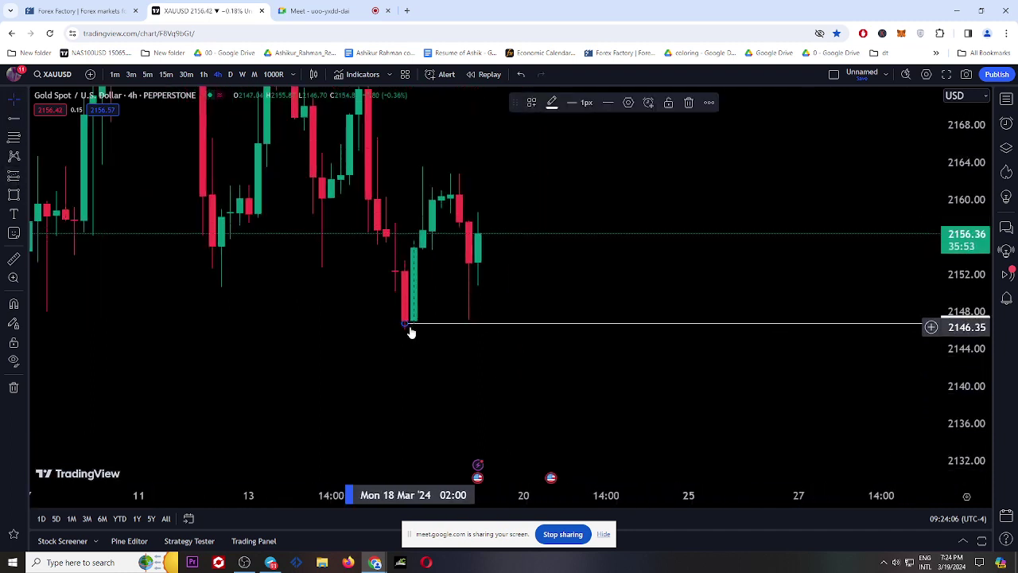
key(Escape)
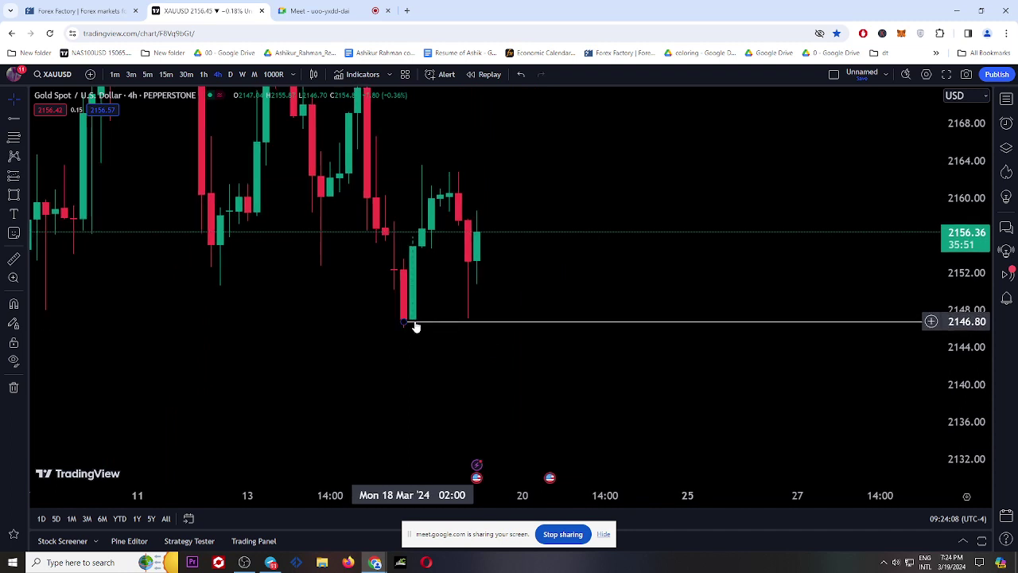
drag(415, 327, 411, 325)
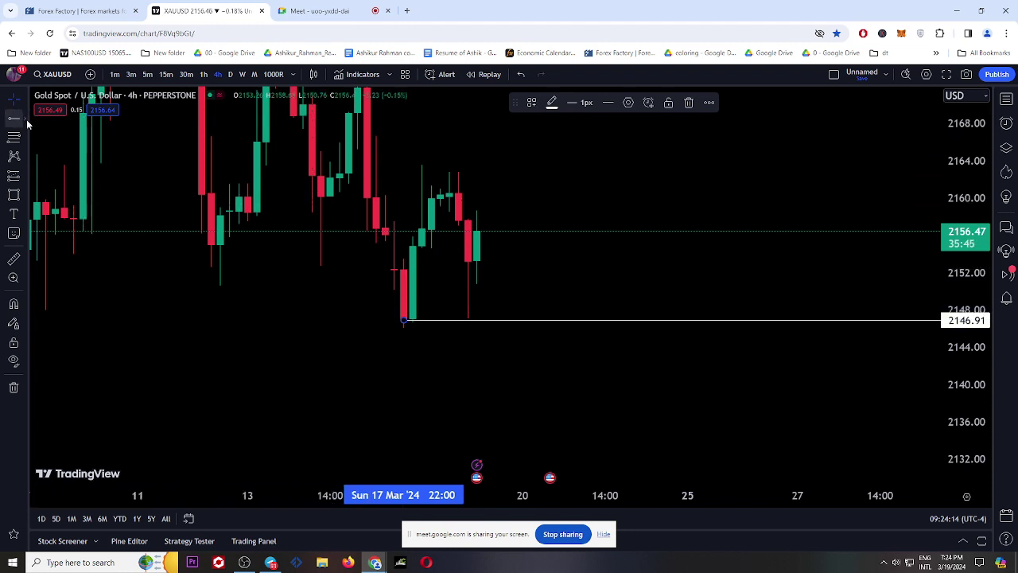
- Draw a horizontal ray at the recent high from 18 March 18:00 and adjust it to about 2160.62
click(14, 118)
click(458, 191)
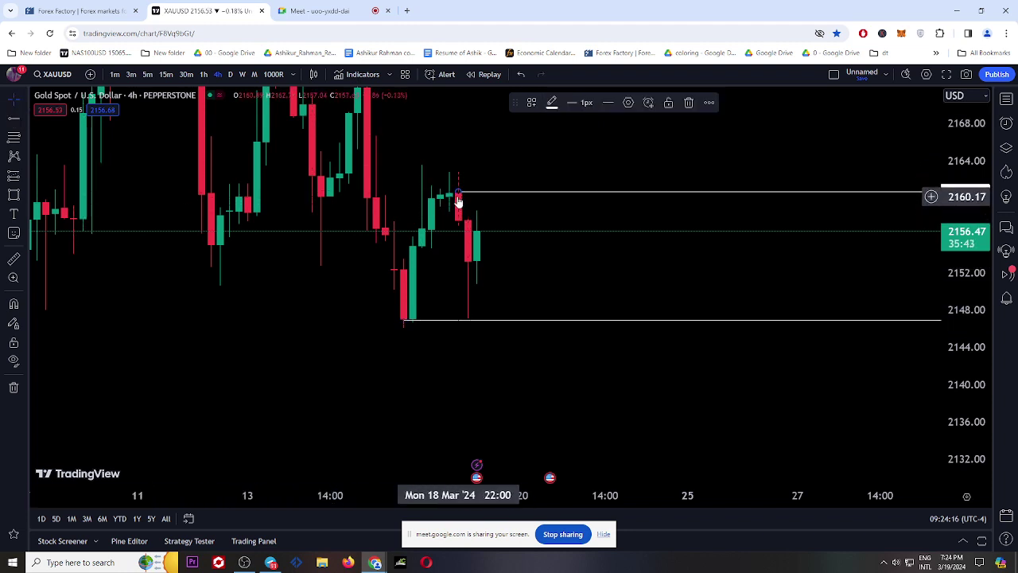
click(447, 196)
click(447, 196)
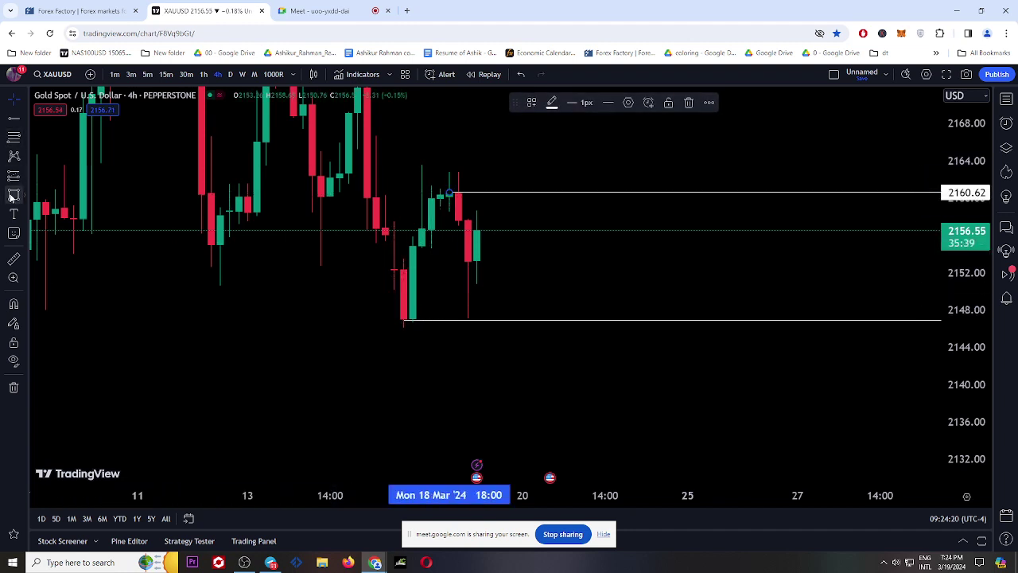
- Draw a rectangle zone around the upper ray from 18 March 18:00 to 25 March 06:00, between about 2162.45 and 2158.63
click(12, 195)
click(450, 175)
click(632, 210)
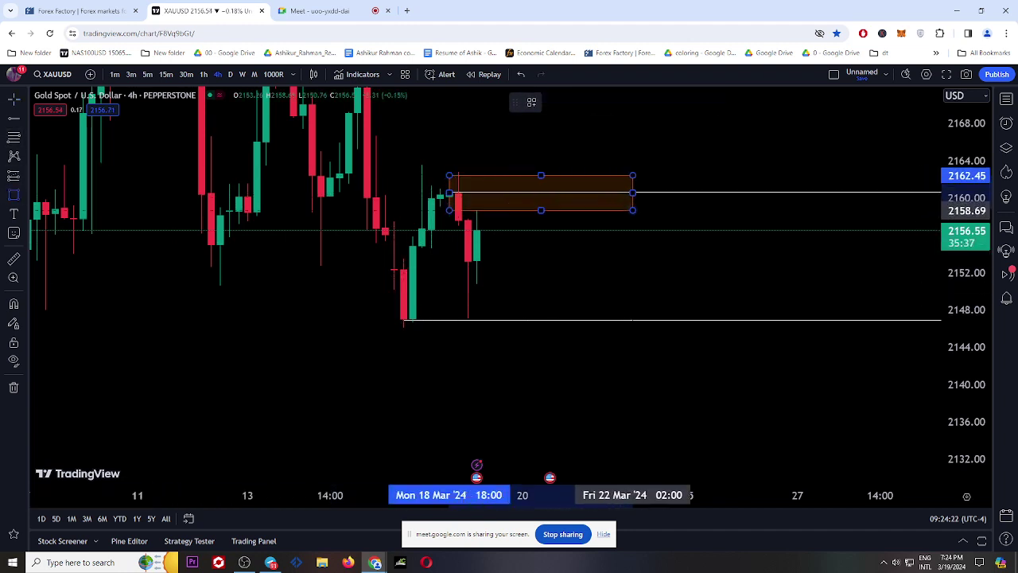
click(697, 210)
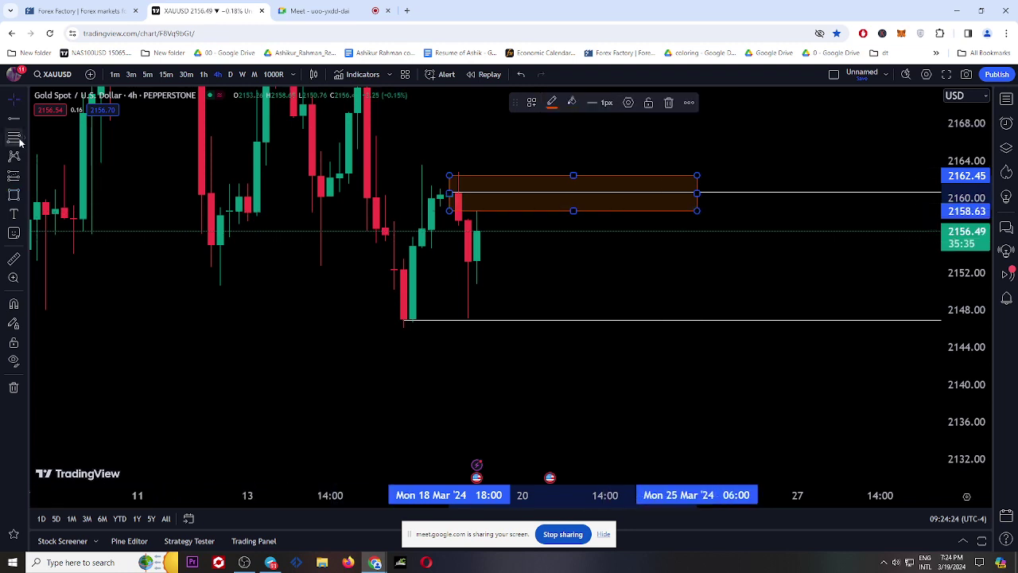
- Draw a rectangle zone over the lower ray from 17 March 22:00 to 26 March 02:00, between about 2153.06 and 2146.06
click(13, 195)
click(403, 263)
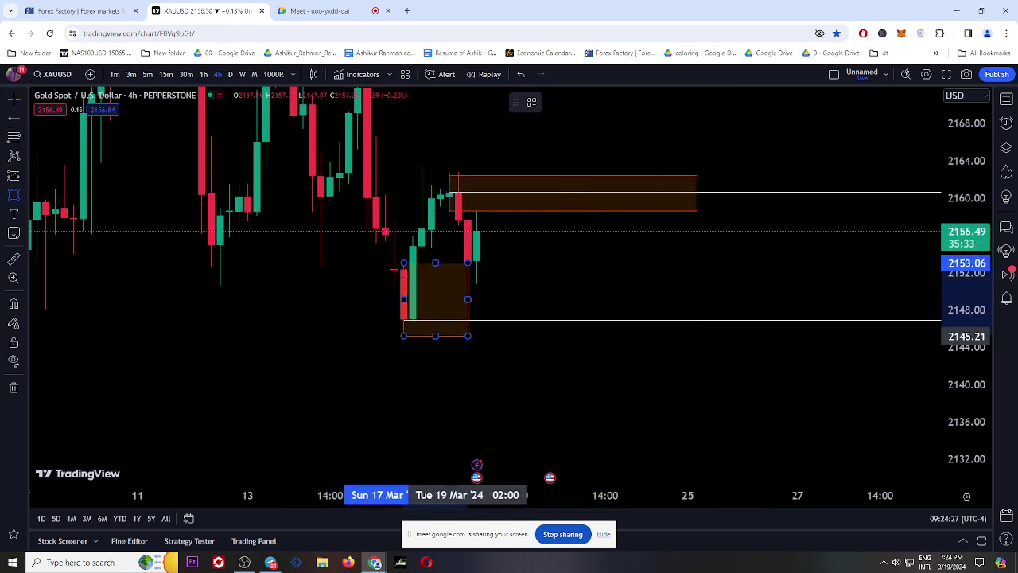
click(669, 318)
click(743, 327)
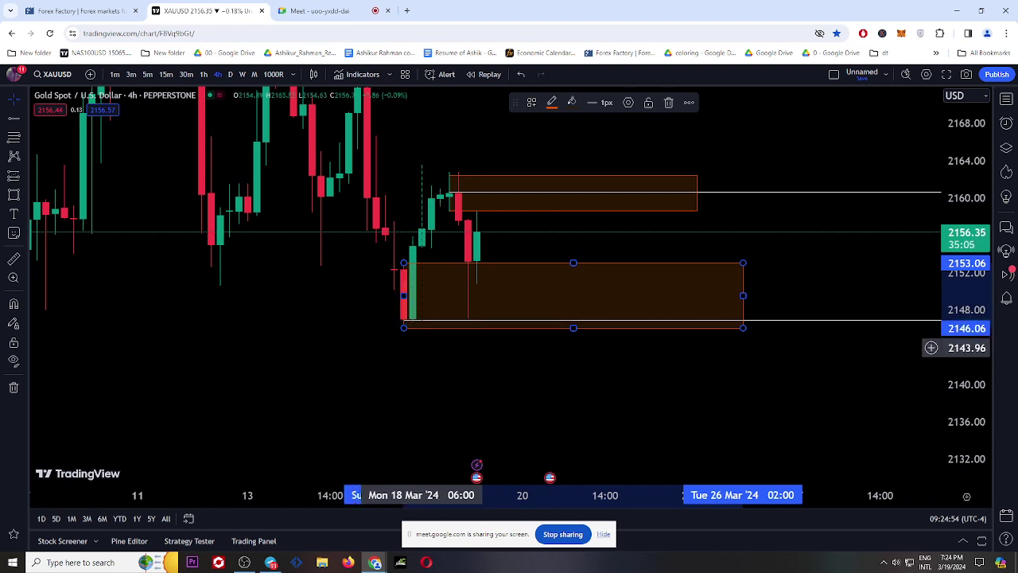
- Delete the rectangle zone over the lower ray
click(675, 332)
click(638, 303)
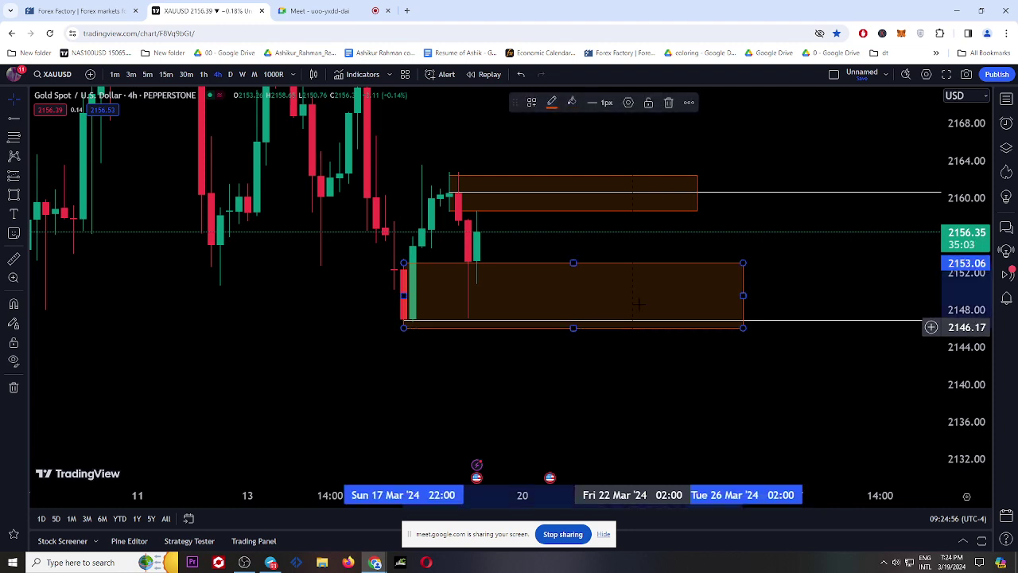
click(668, 103)
- Fine-tune the lower horizontal ray to the close of the 17 March 22:00 candle, at about 2147.01
click(401, 320)
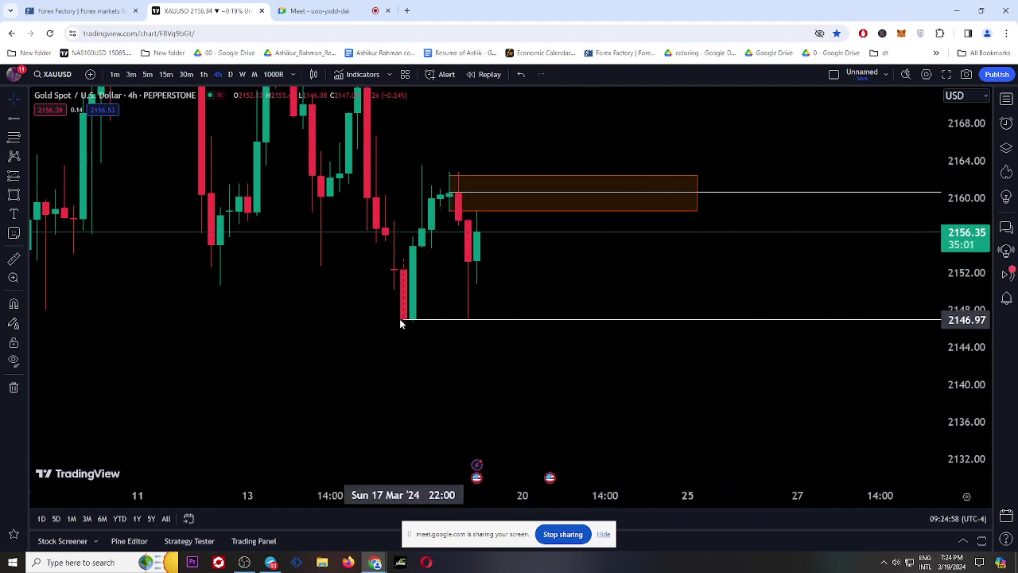
scroll(512, 297, up, 5)
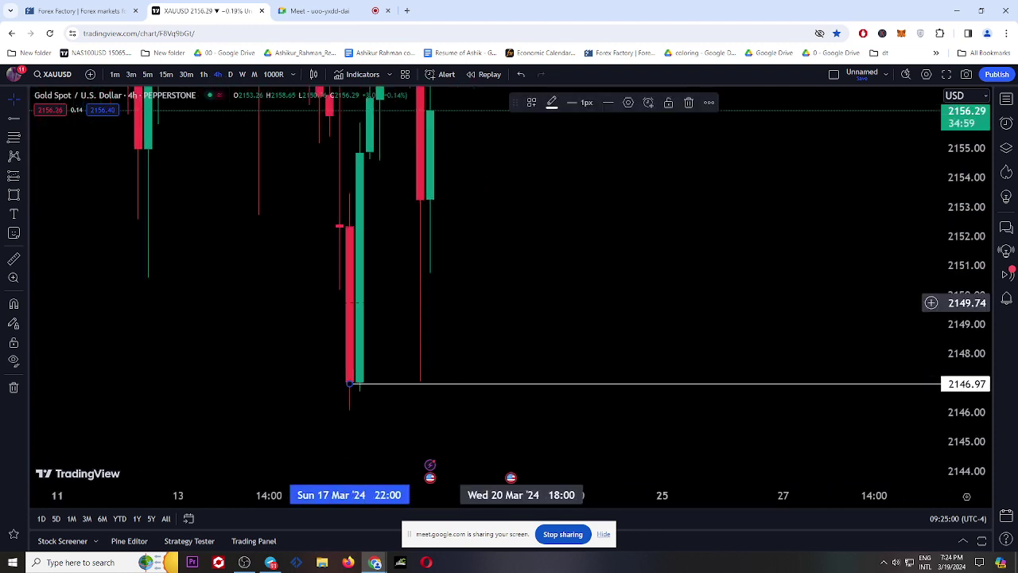
drag(360, 326, 711, 234)
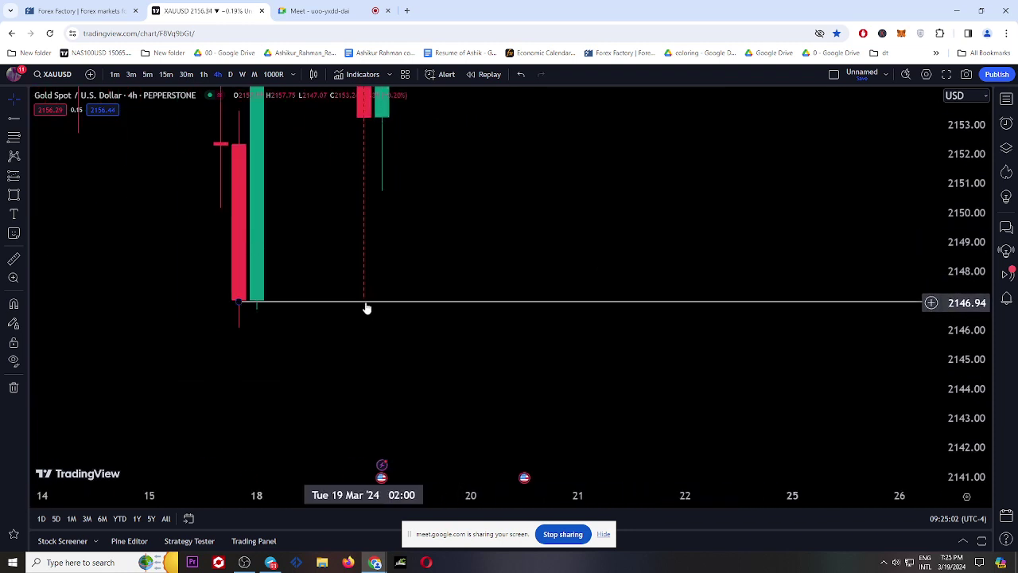
drag(236, 301, 233, 305)
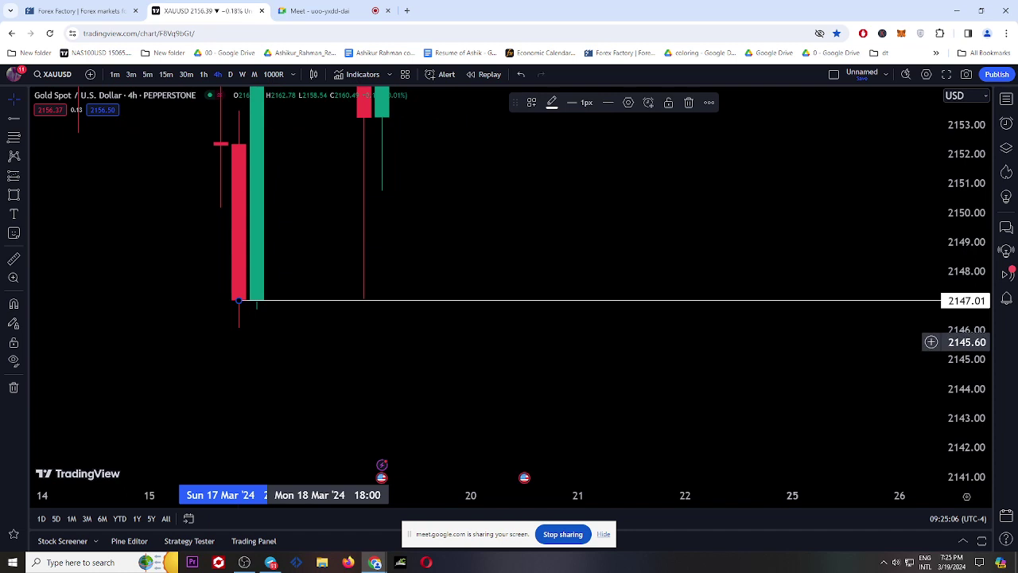
scroll(927, 346, up, 3)
drag(281, 380, 597, 382)
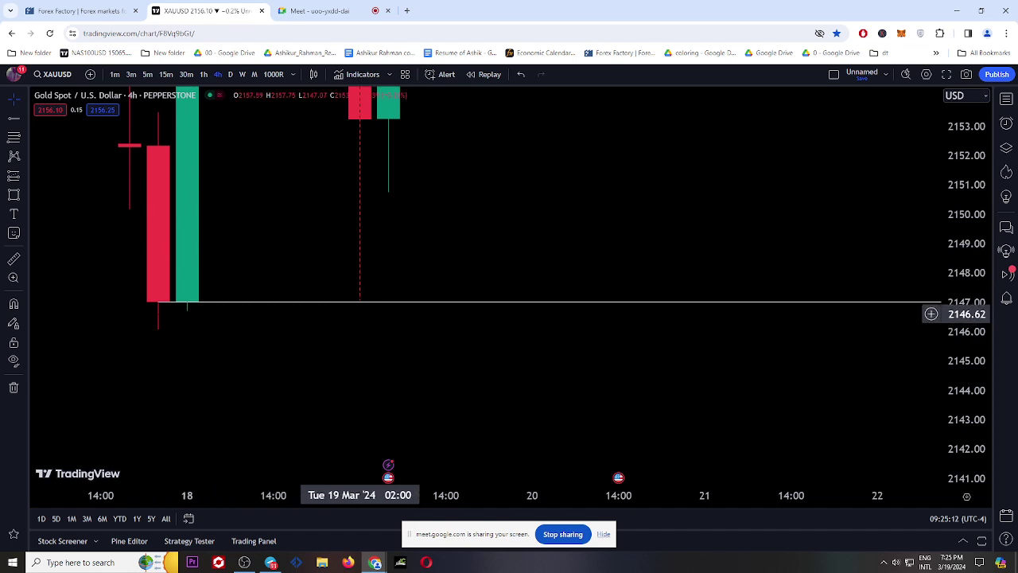
click(354, 303)
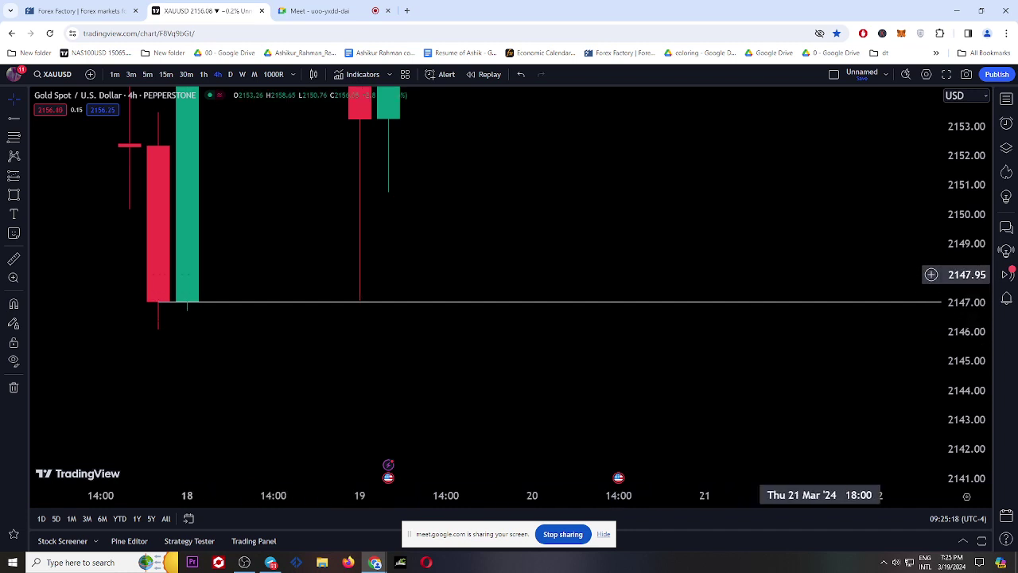
- Draw a narrow candle-shaped rectangle from 19 March 10:00 to 14:00, spanning about 2156.14 down to 2147.68
drag(969, 216, 943, 416)
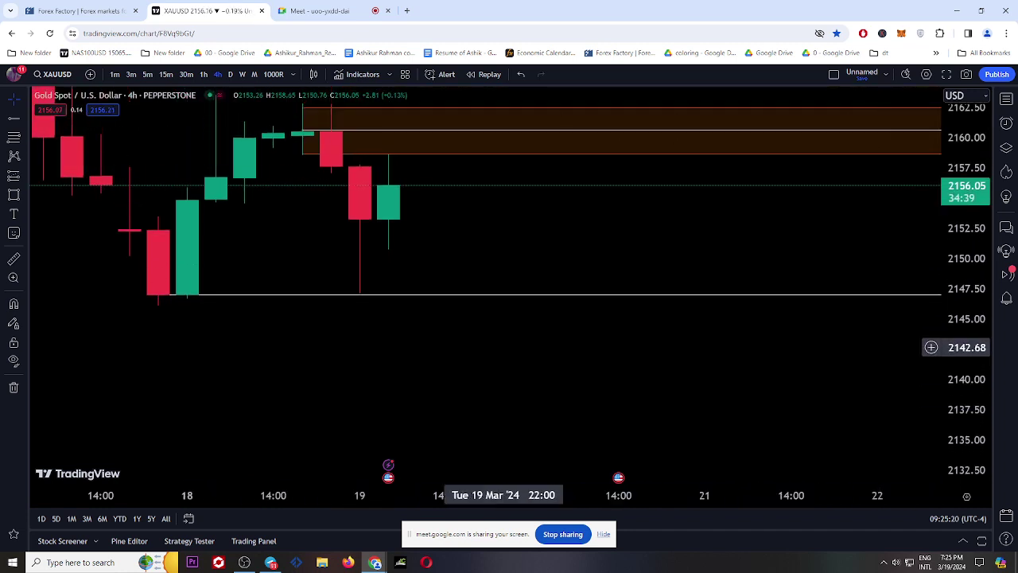
scroll(409, 340, down, 2)
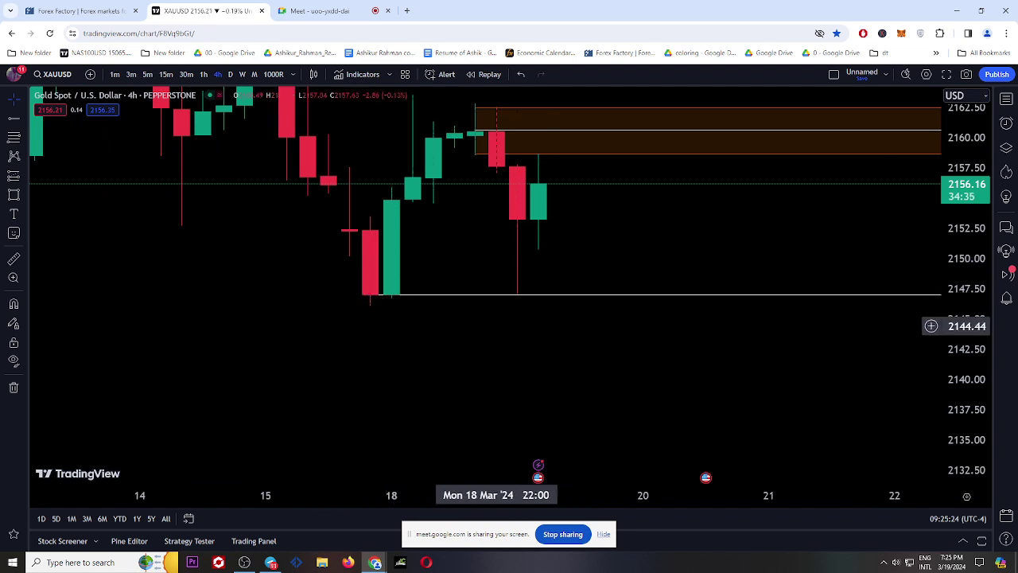
click(27, 124)
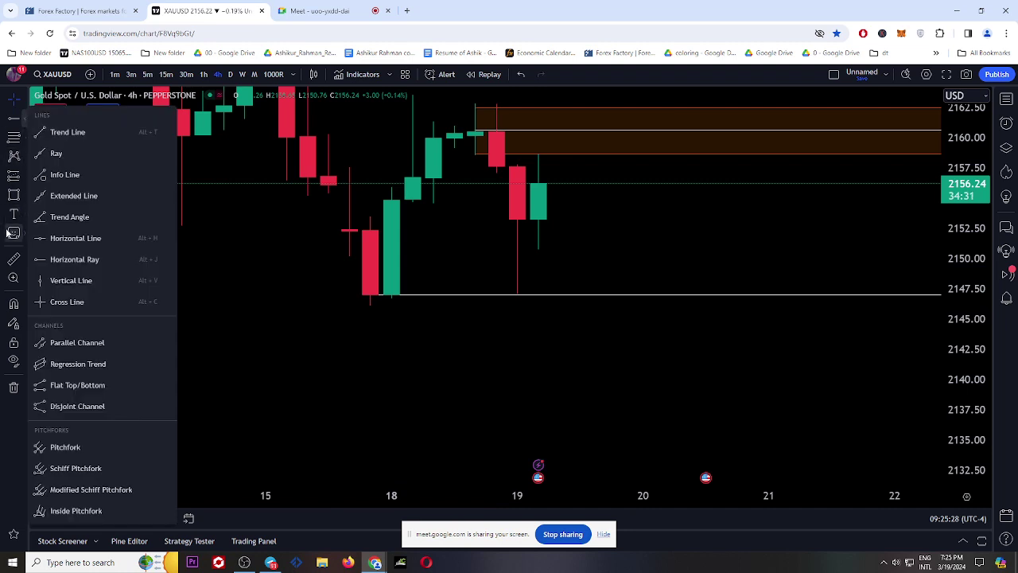
click(13, 194)
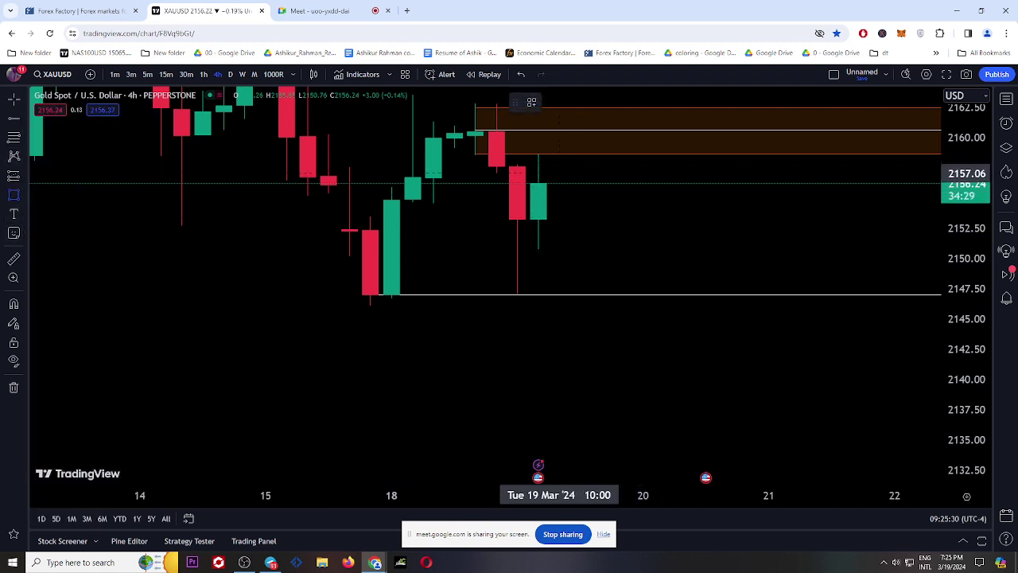
drag(558, 184, 581, 285)
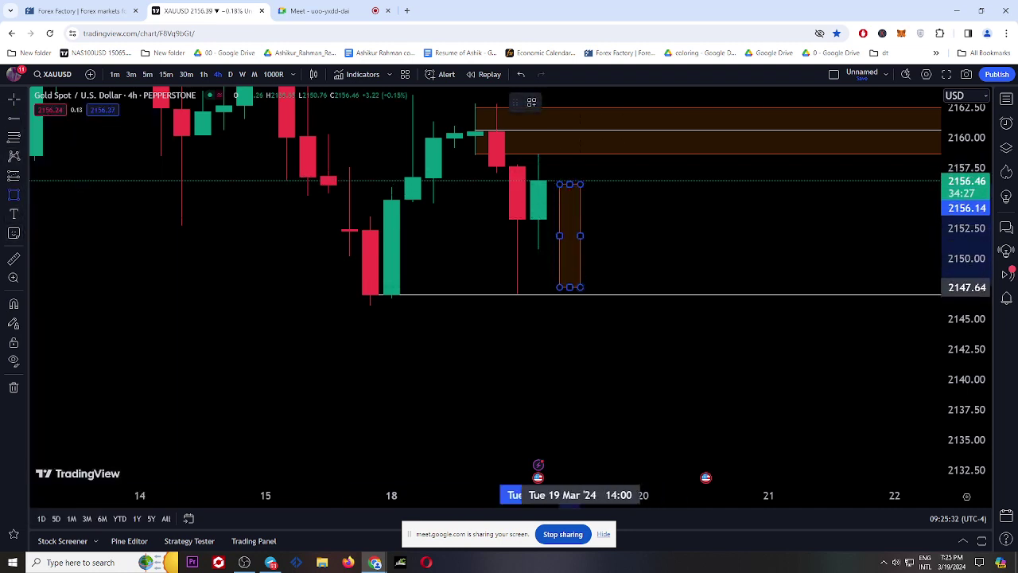
click(560, 334)
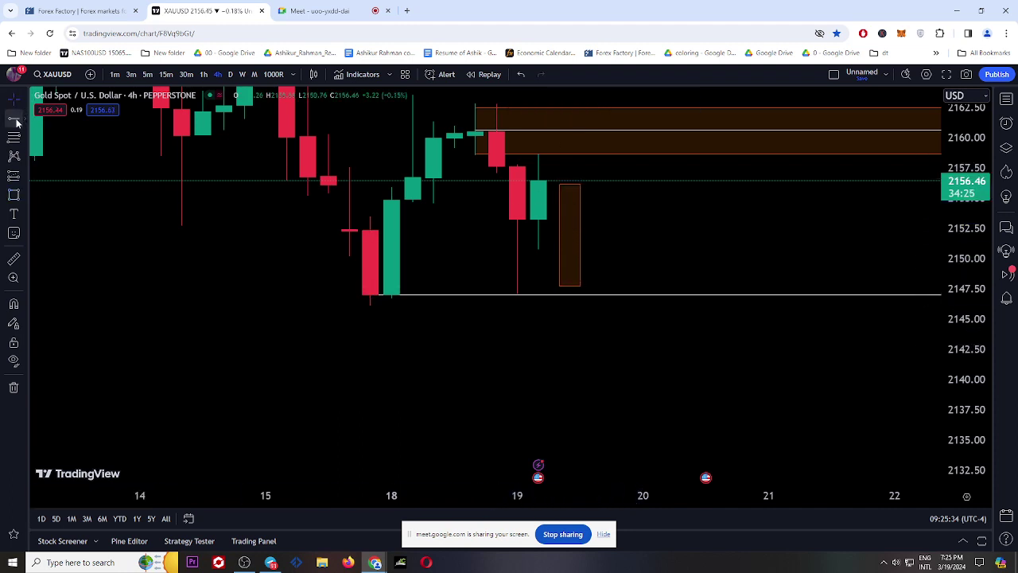
- Draw a short vertical trend line at 19 March 10:00 from the narrow rectangle's lower corner down to about 2146.36, as a wick
drag(560, 288, 641, 293)
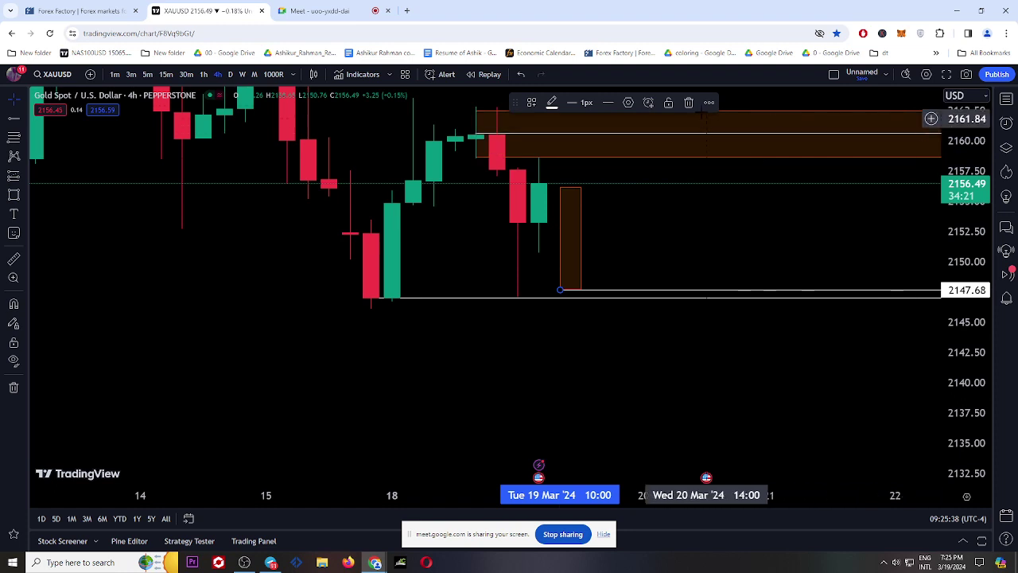
key(Escape)
click(27, 117)
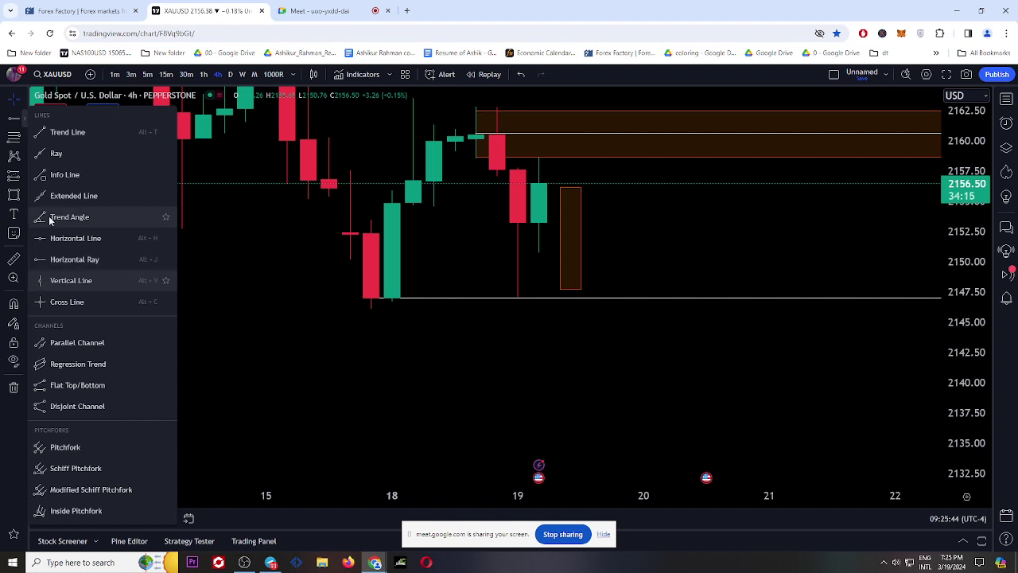
click(63, 132)
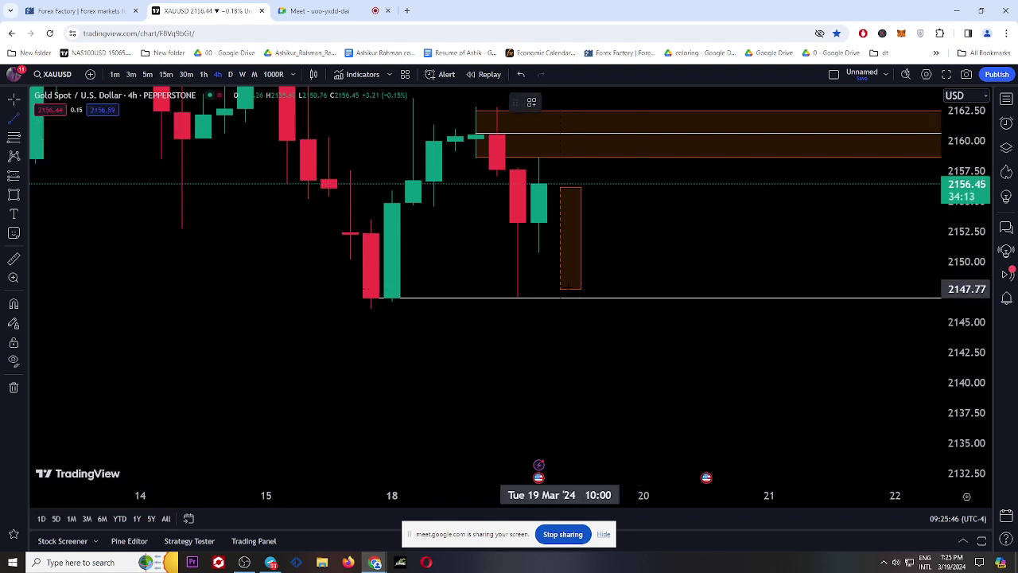
click(559, 287)
click(560, 305)
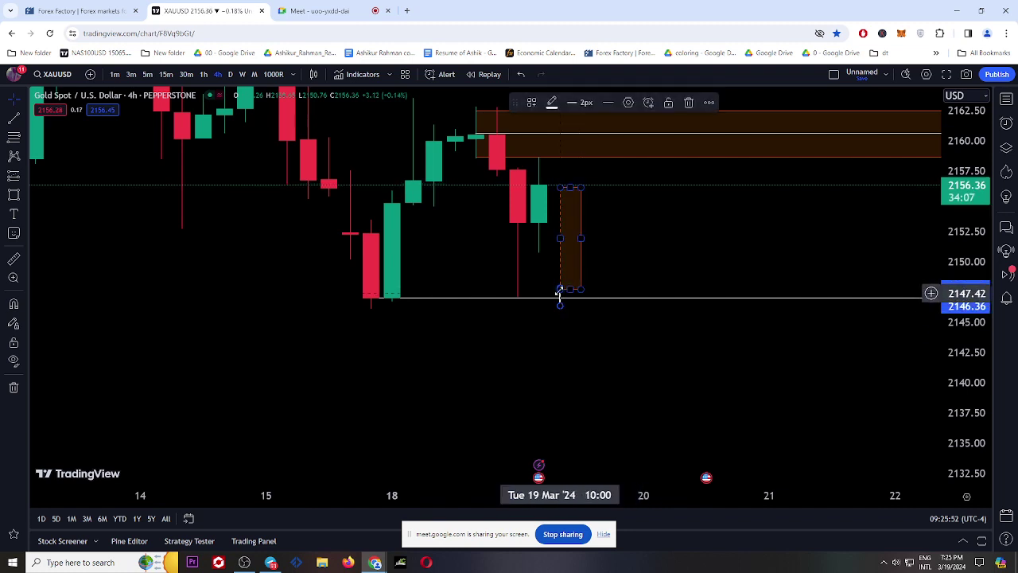
key(Escape)
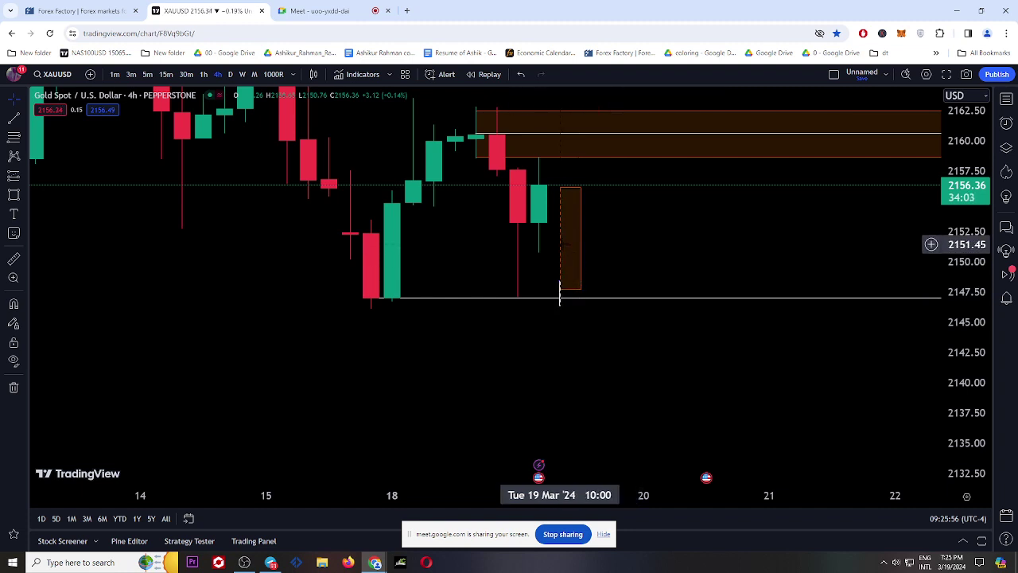
- Move the narrow candle rectangle slightly lower, so its bottom edge sits just above the lower ray
mouse_move(560, 249)
mouse_down()
mouse_move(548, 246)
mouse_move(571, 247)
mouse_up()
click(622, 379)
drag(966, 382, 967, 342)
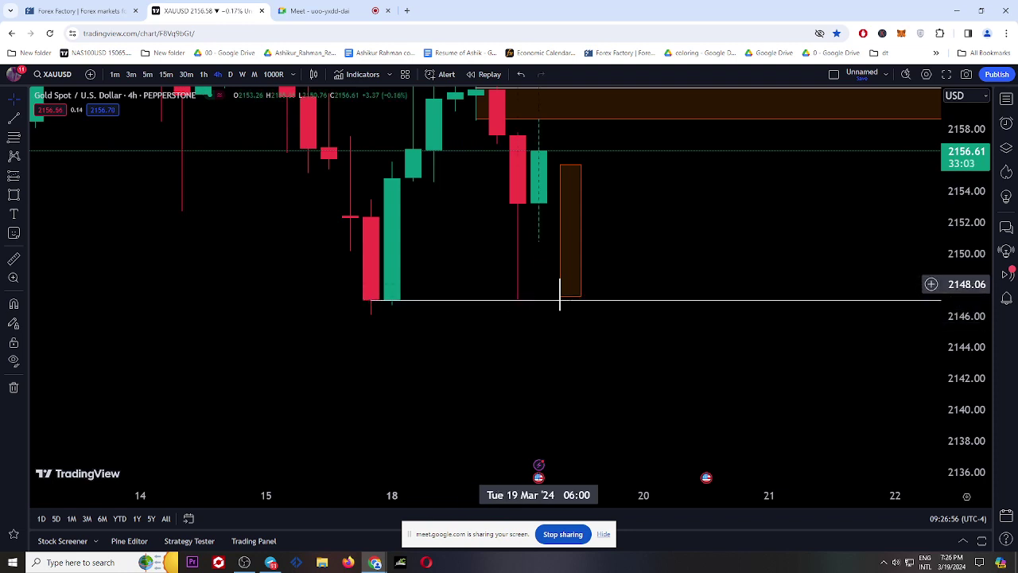
- On the 1-hour timeframe, draw a rectangle inside the upper zone from 18 March 23:00 to 19 March 21:00, between about 2161.94 and 2159.69
click(205, 74)
scroll(413, 302, down, 5)
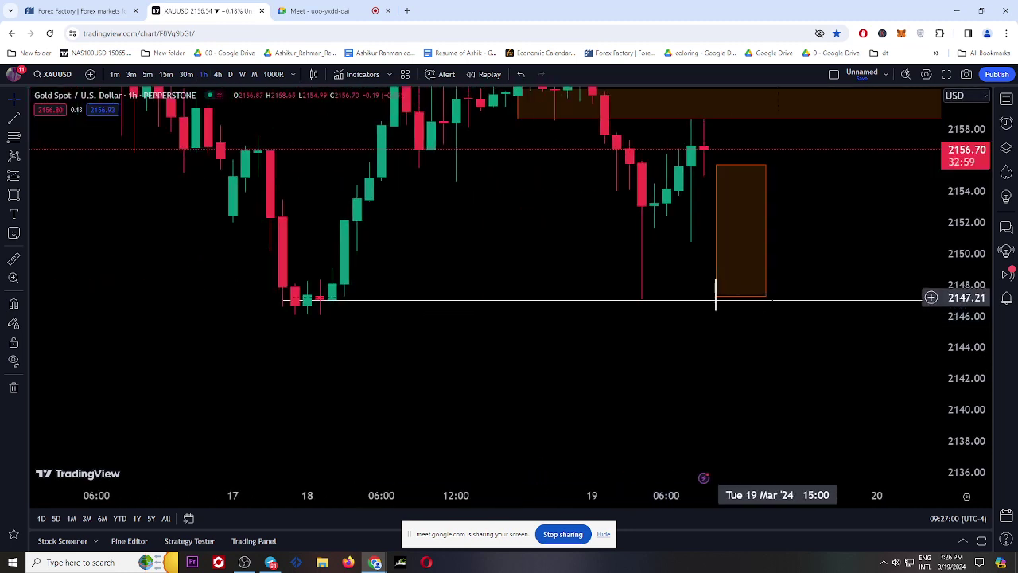
drag(944, 261, 935, 352)
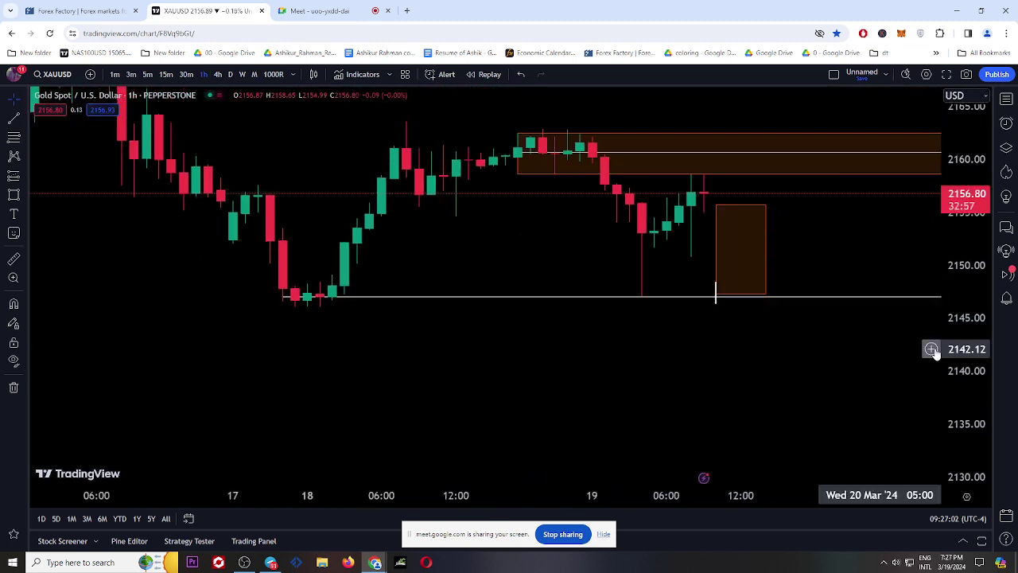
scroll(704, 352, down, 2)
drag(705, 353, 513, 391)
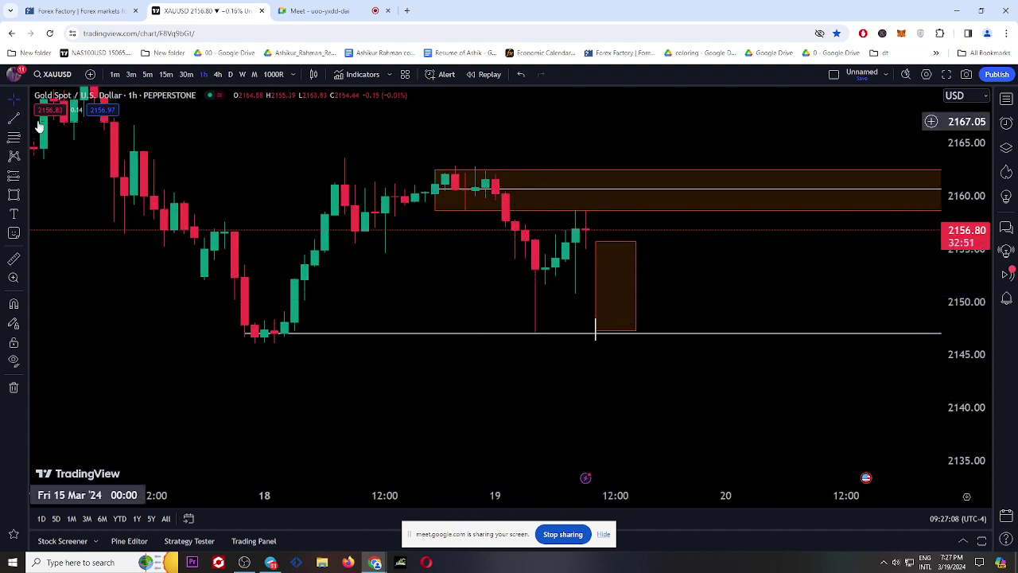
click(14, 194)
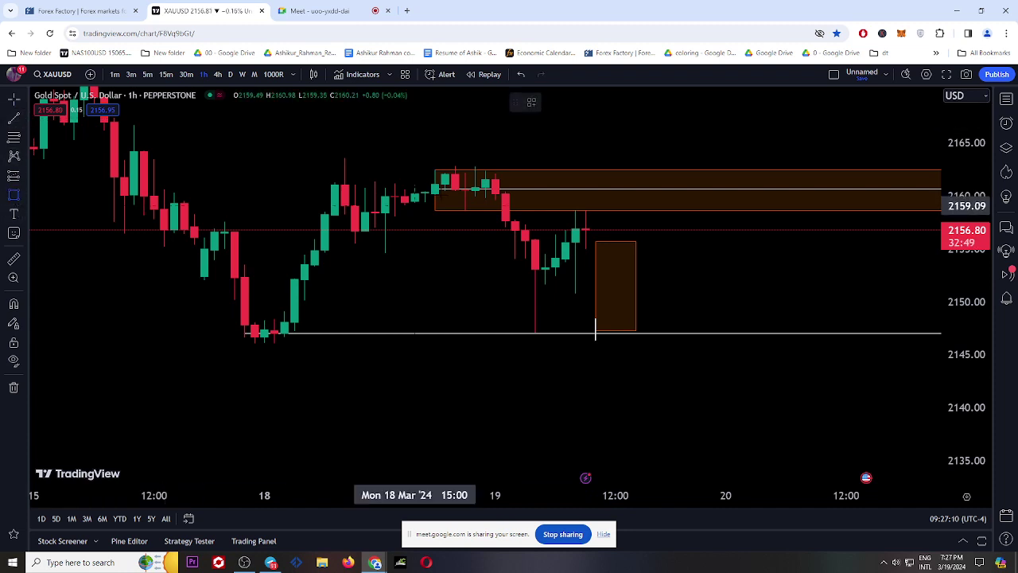
drag(485, 175, 696, 199)
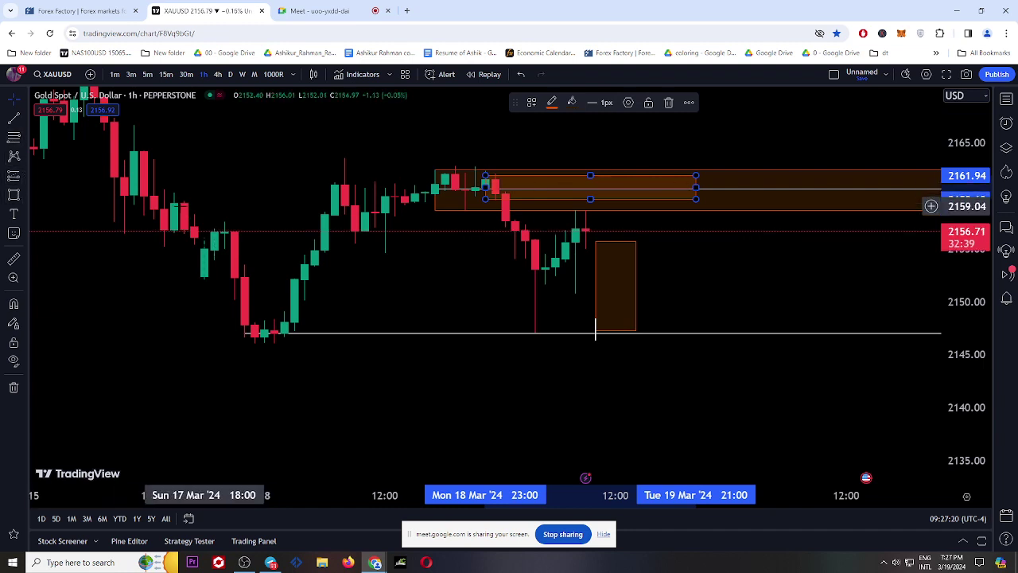
click(24, 176)
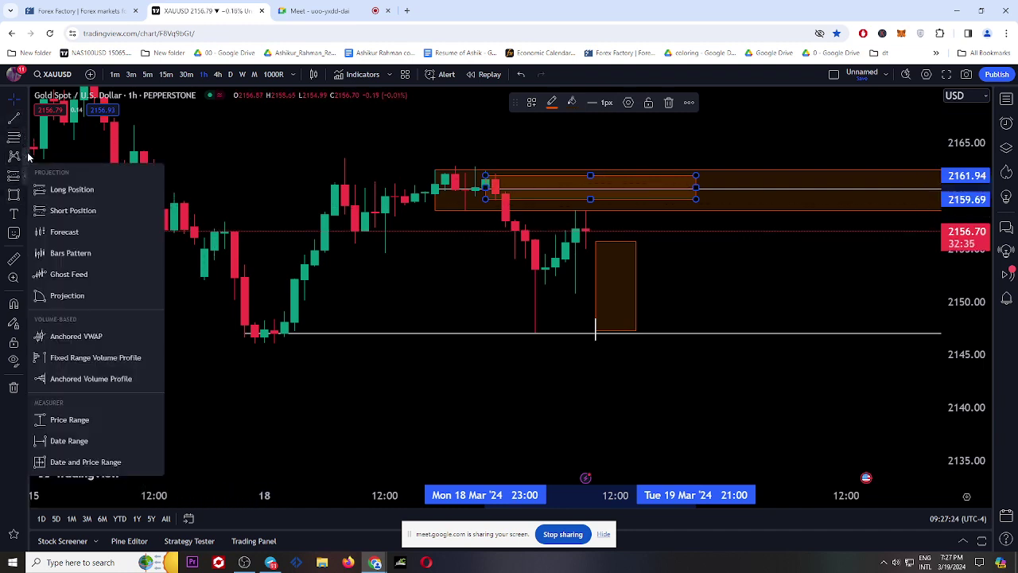
click(27, 156)
click(25, 158)
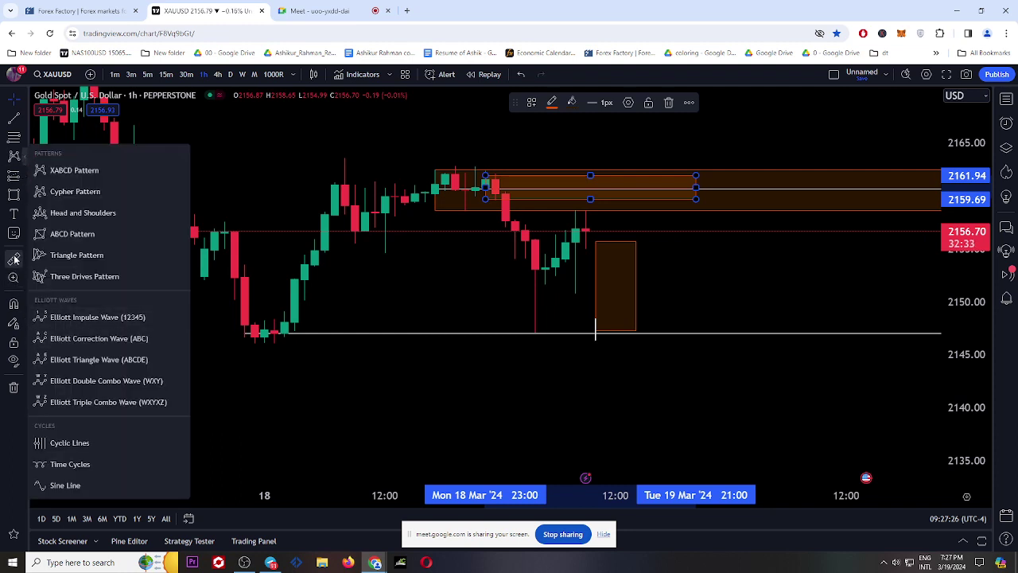
click(23, 194)
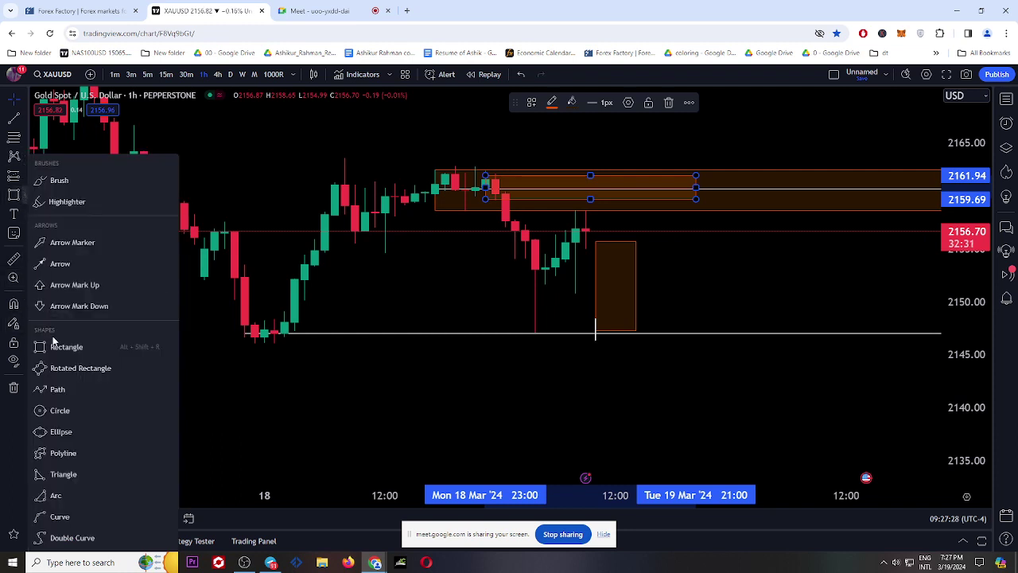
click(24, 213)
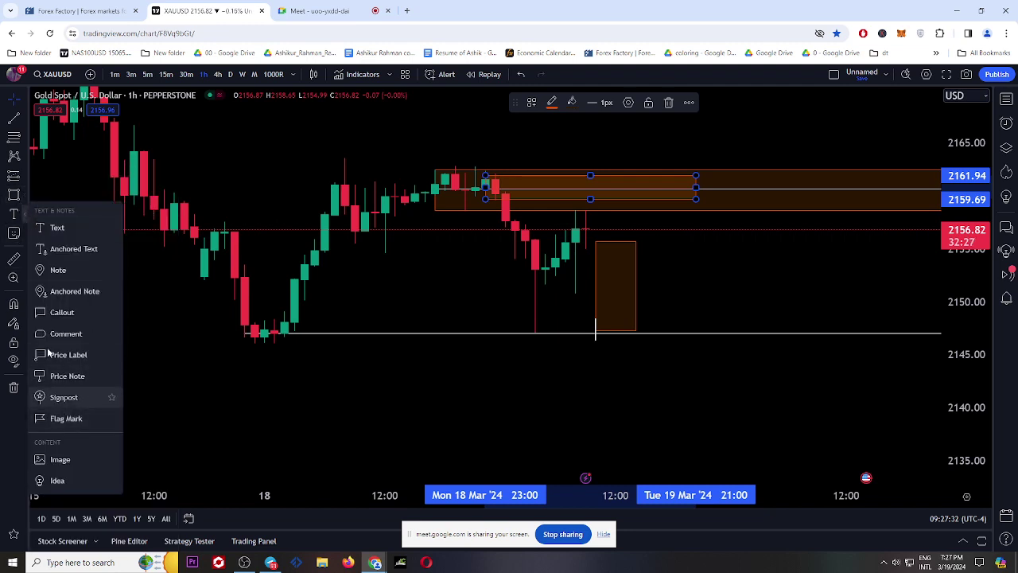
click(20, 156)
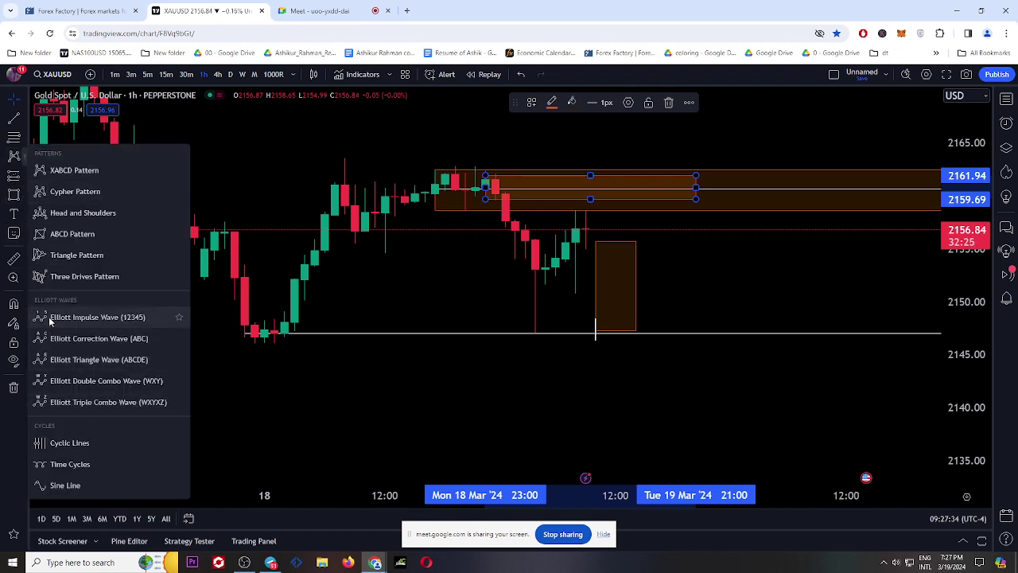
- Draw a path from the latest candles near 2157 up to the upper zone's top edge, ending just above the lower ray
click(24, 137)
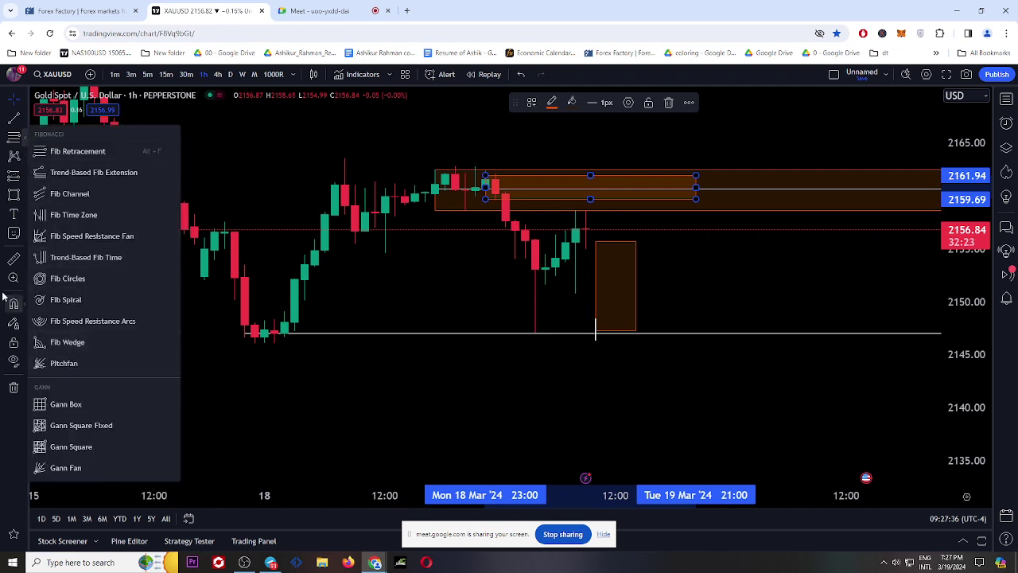
click(28, 236)
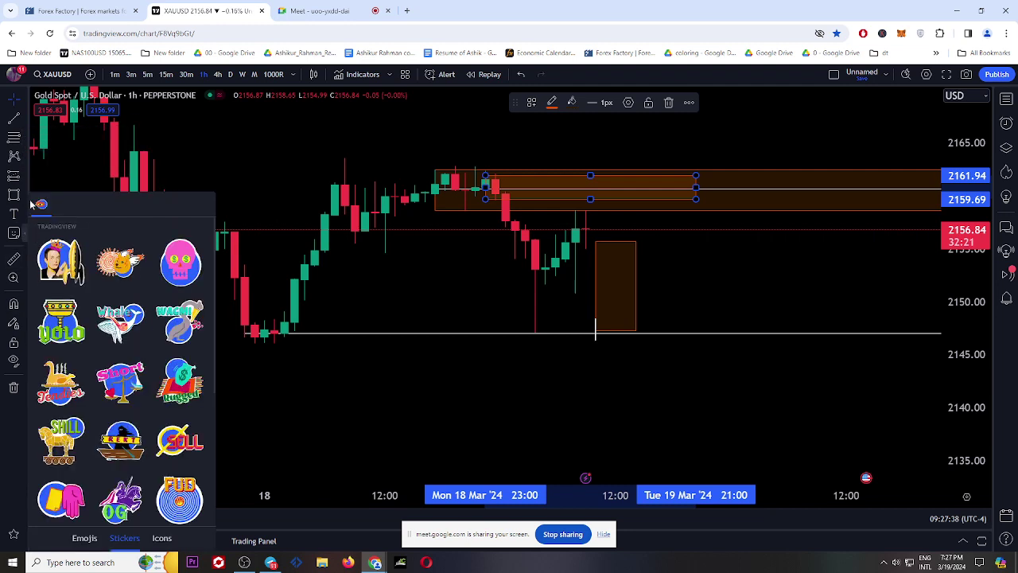
click(23, 195)
click(53, 387)
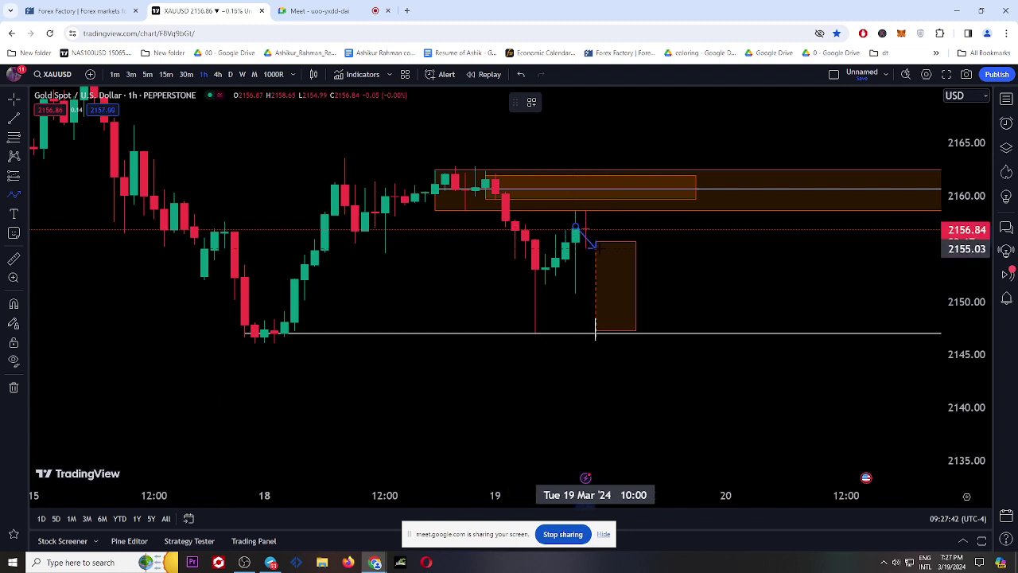
click(576, 228)
click(595, 166)
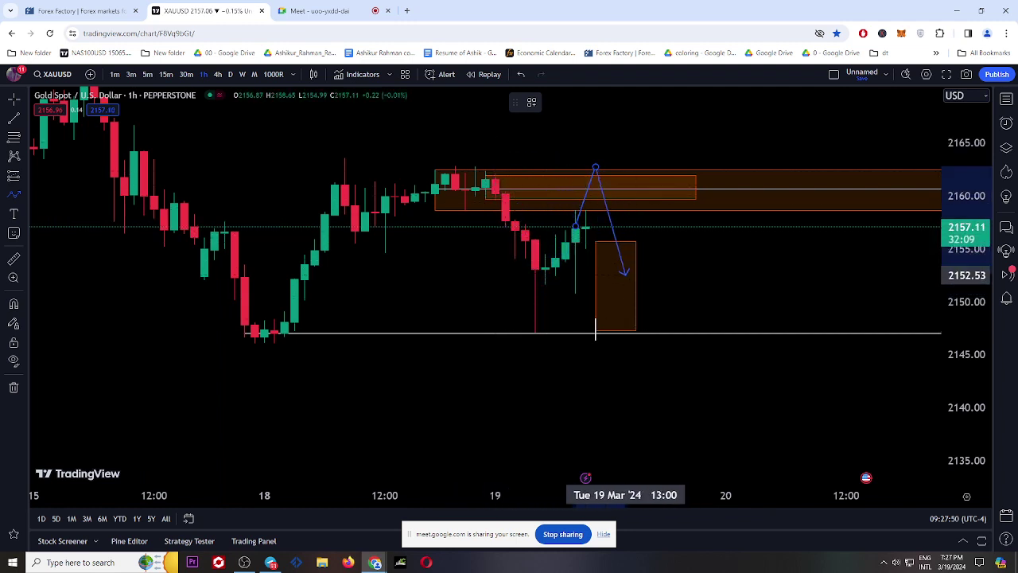
double_click(655, 325)
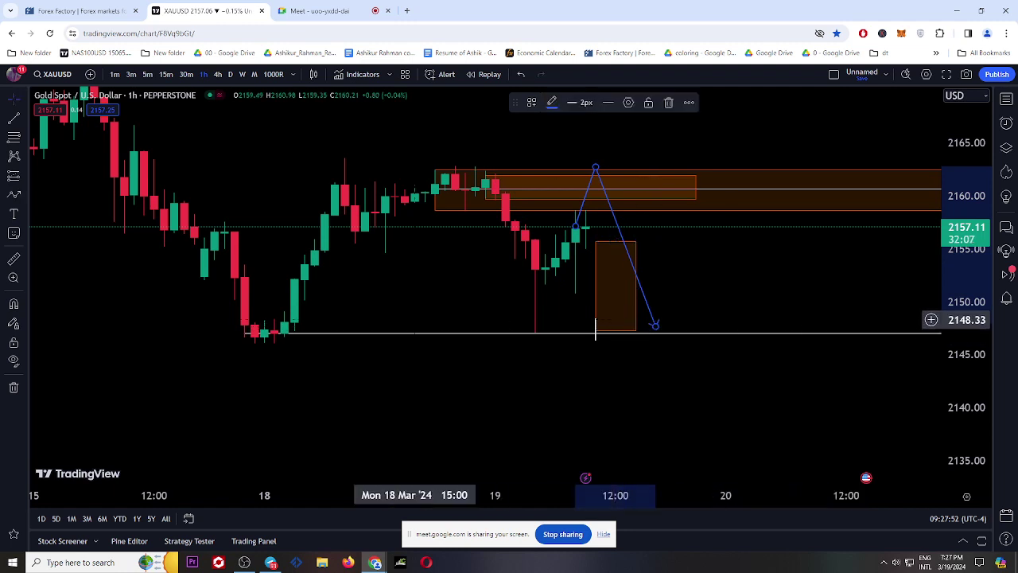
- Draw a thin rectangle over the lower ray from 18 March 01:00 to 20 March 00:00, between about 2147.93 and 2146.68
click(25, 183)
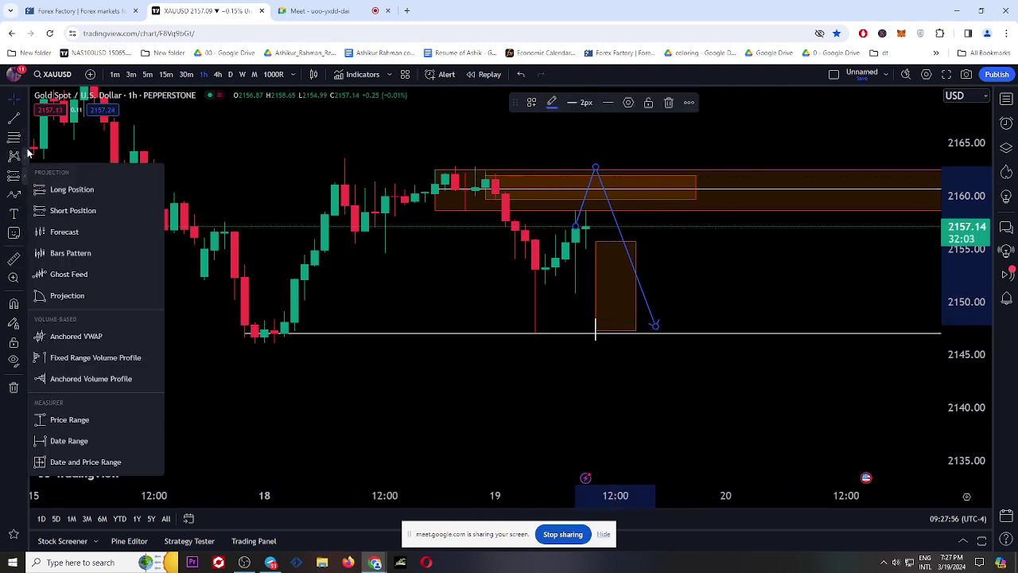
click(27, 196)
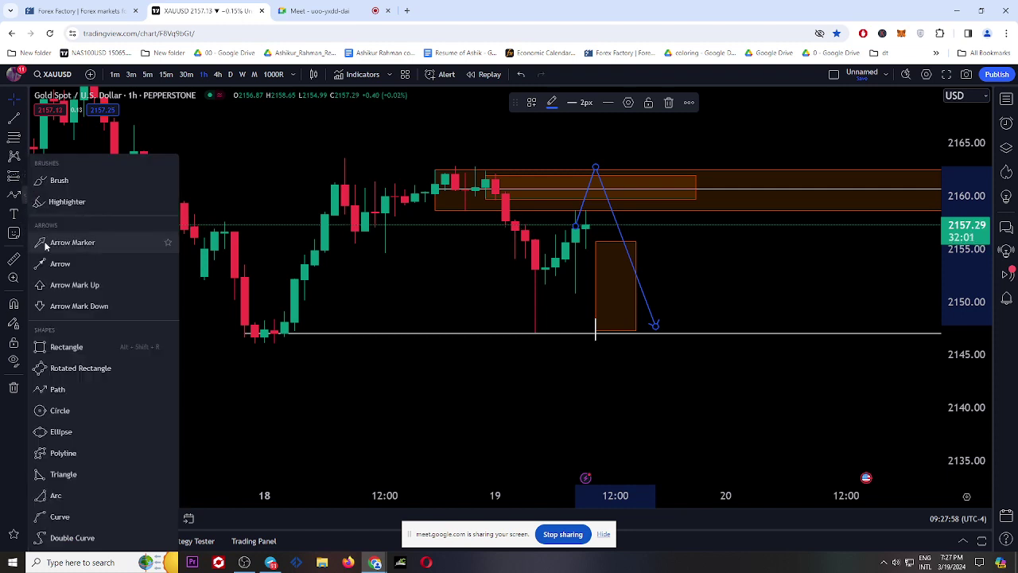
click(66, 347)
drag(274, 322, 726, 336)
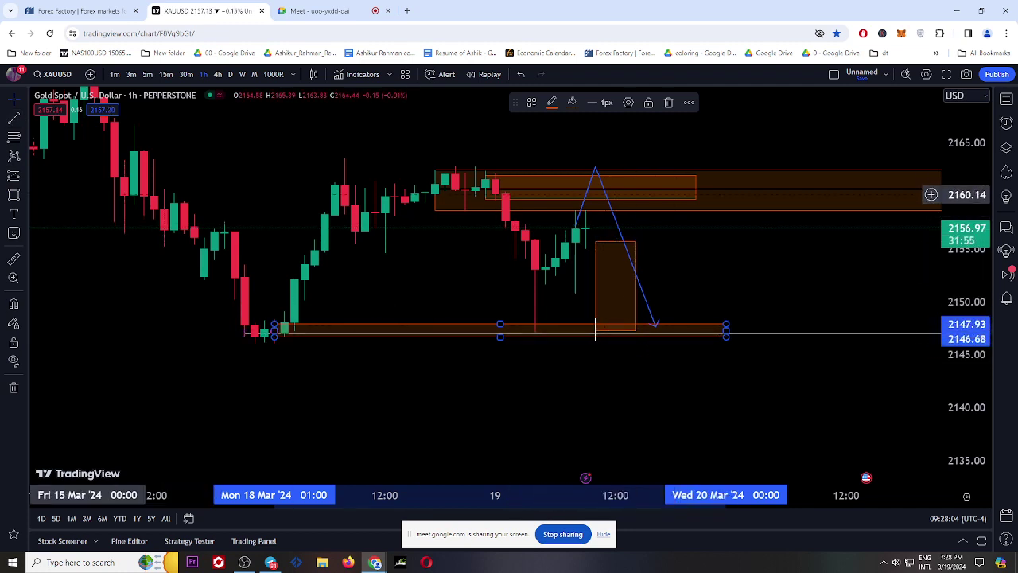
- Try a long position at 2156.89 with its stop at 2145.97 and target at 2180.57, and delete it
click(24, 182)
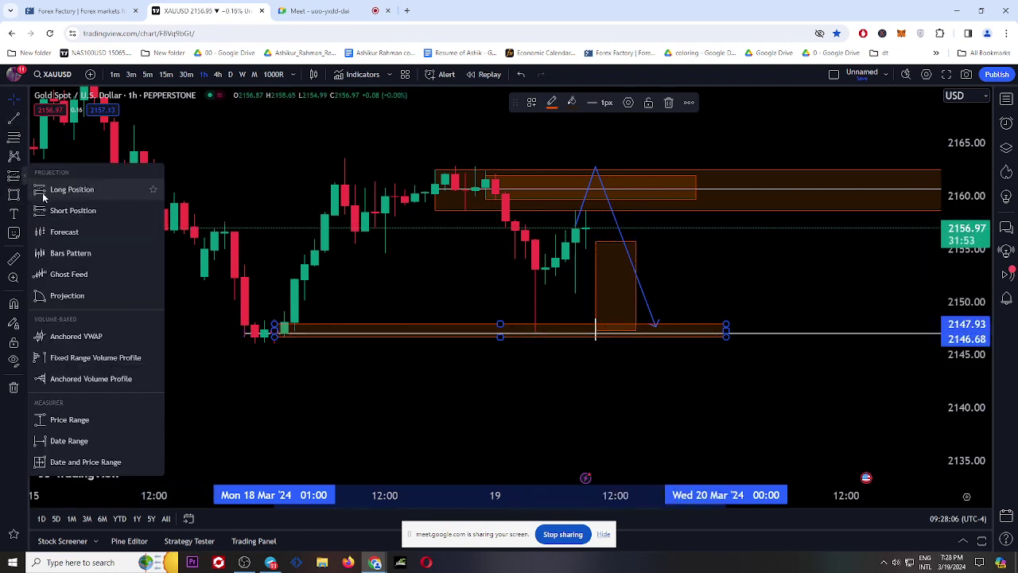
click(40, 193)
click(585, 228)
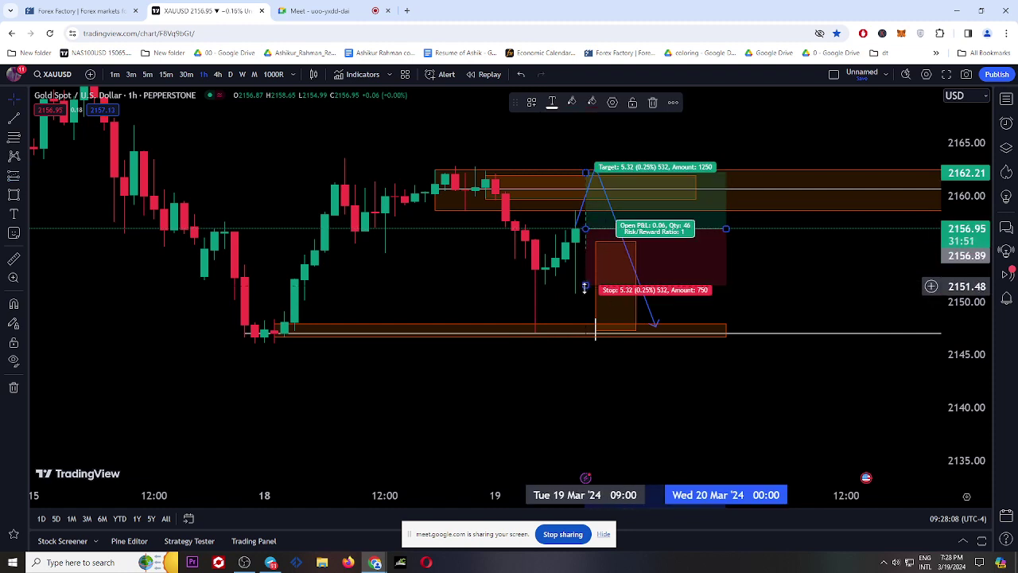
drag(585, 288, 585, 345)
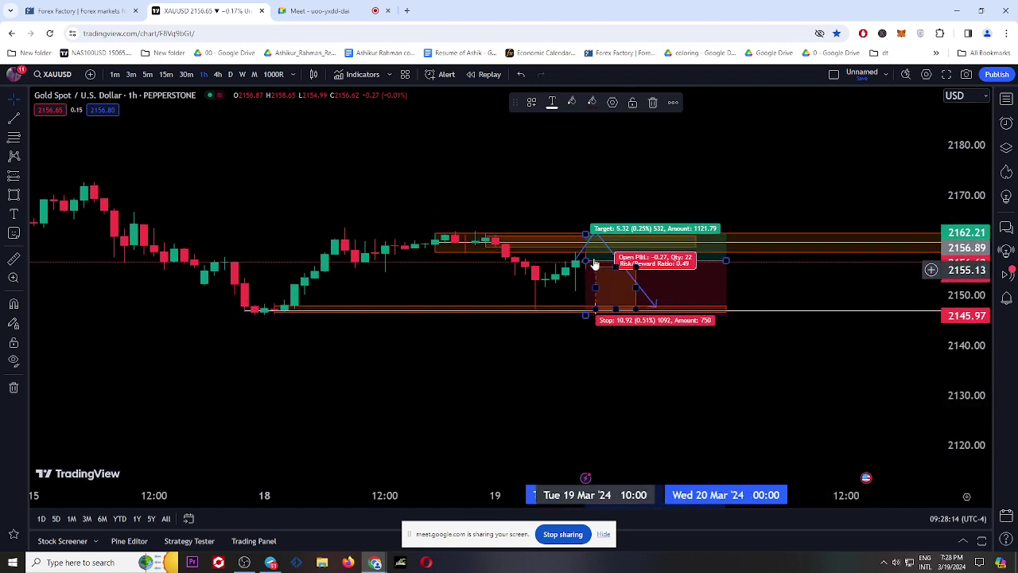
drag(585, 233, 581, 141)
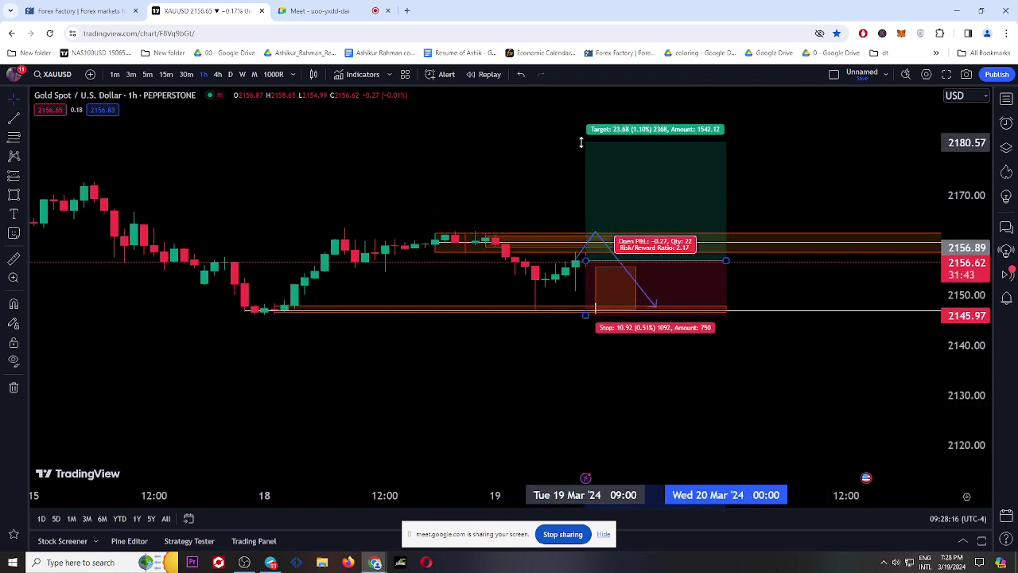
click(672, 104)
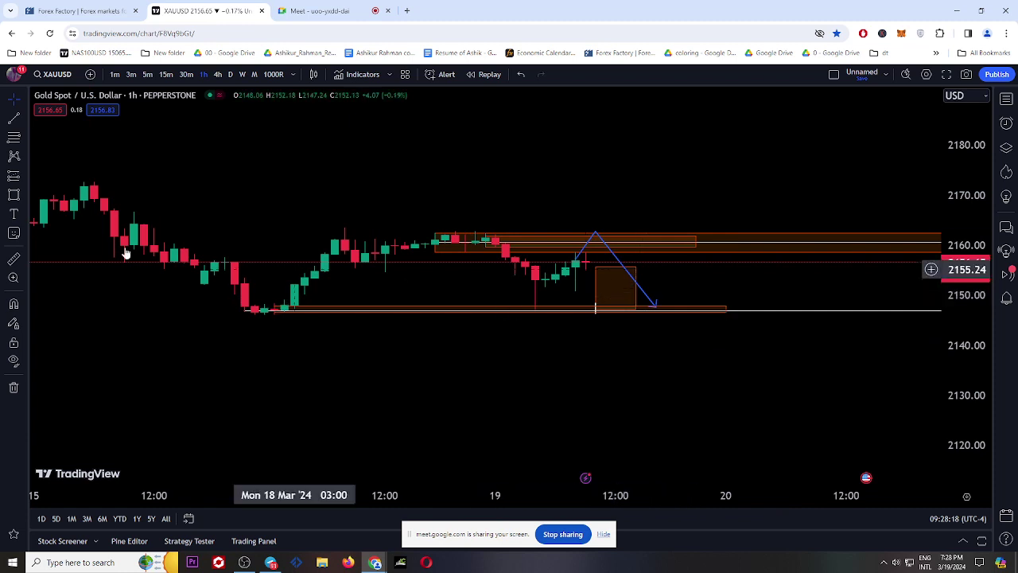
click(14, 176)
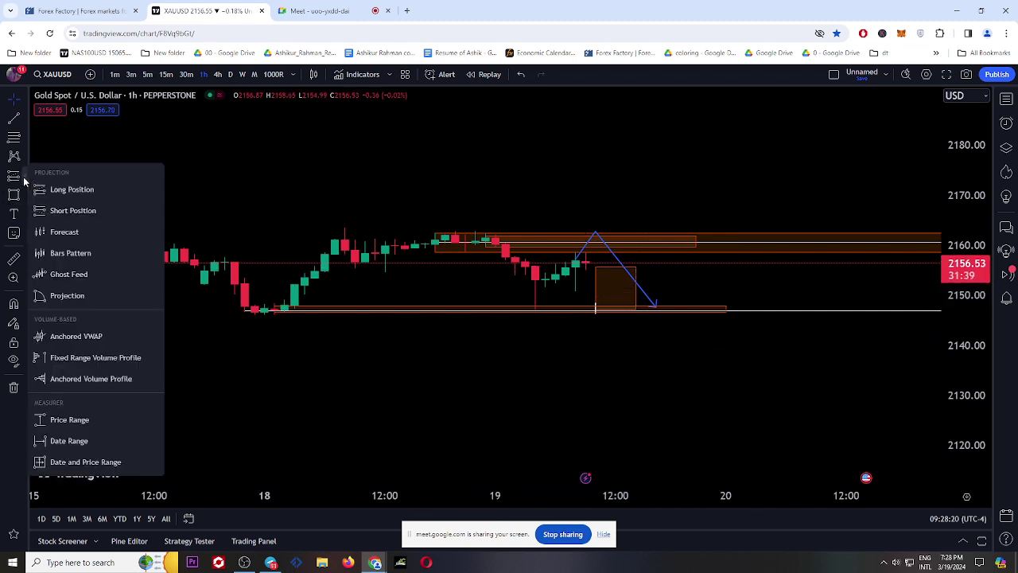
click(56, 209)
click(636, 307)
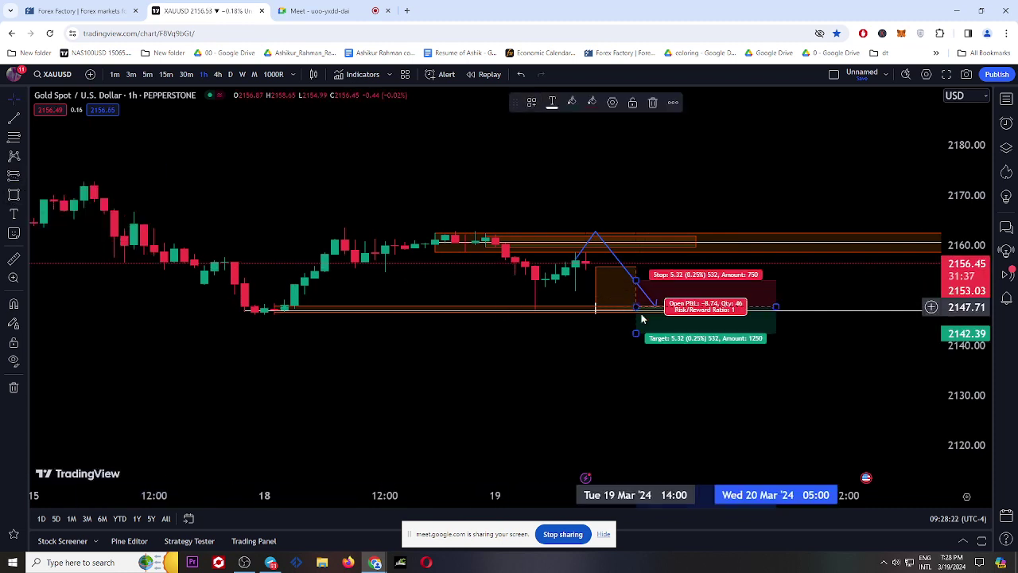
key(Delete)
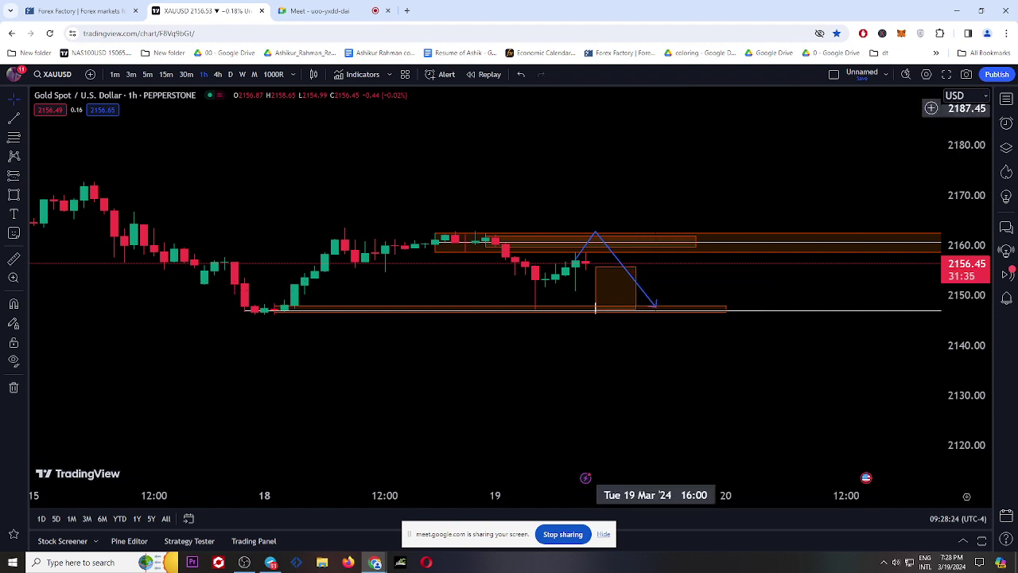
- Place a long position at 19 March 12:00 with entry about 2147.82, stop about 2145.38 and target about 2162.12
click(15, 176)
click(72, 190)
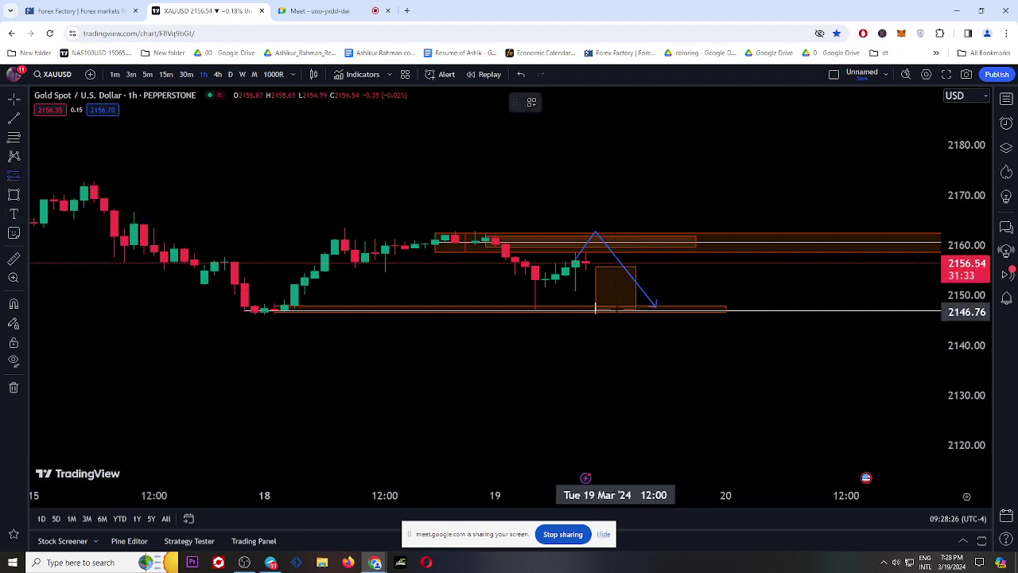
click(617, 306)
drag(615, 332, 615, 318)
drag(614, 278, 614, 217)
click(602, 237)
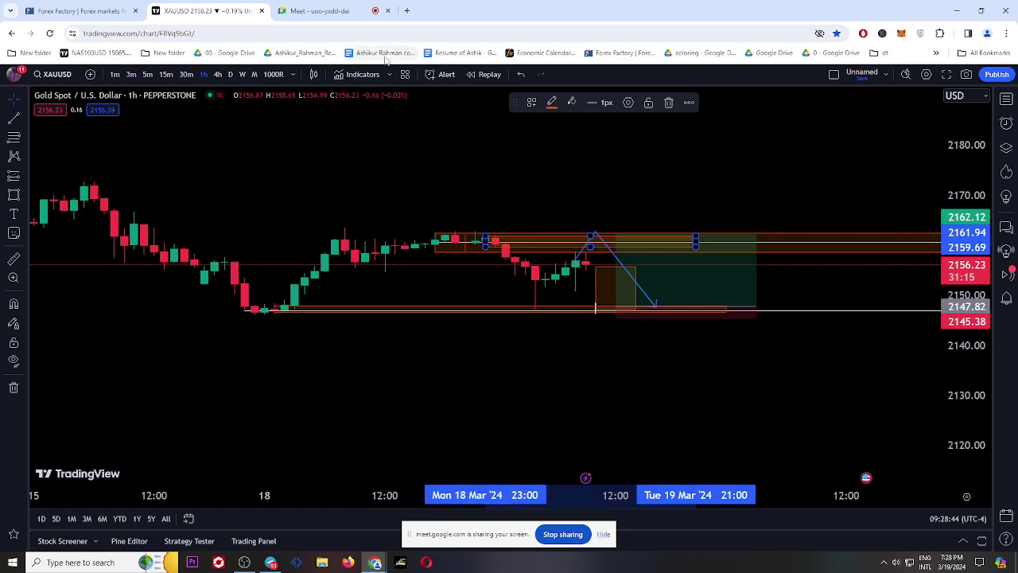
- Check the in-call messages in the Google Meet call and return to the XAUUSD chart
click(320, 10)
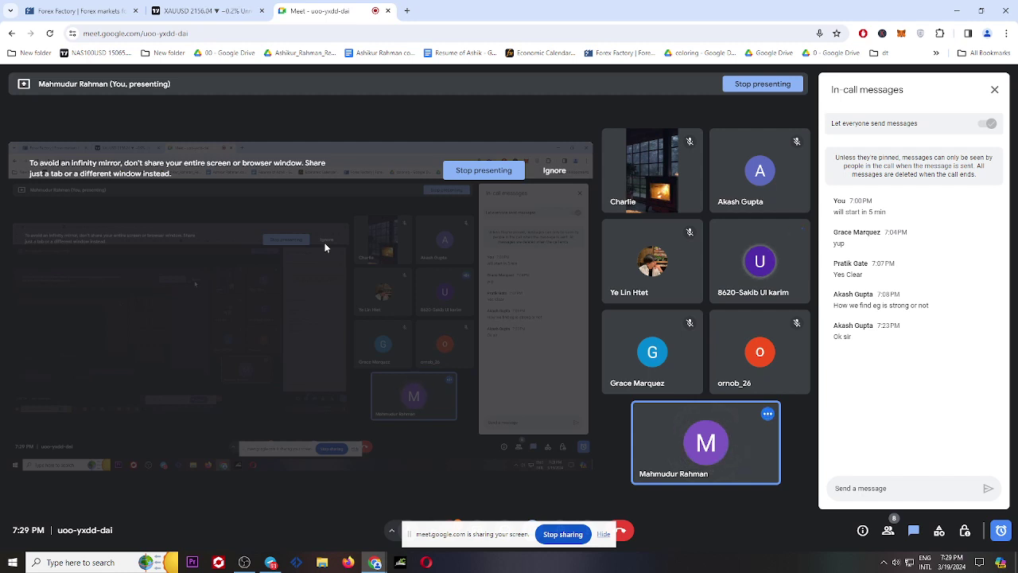
click(166, 10)
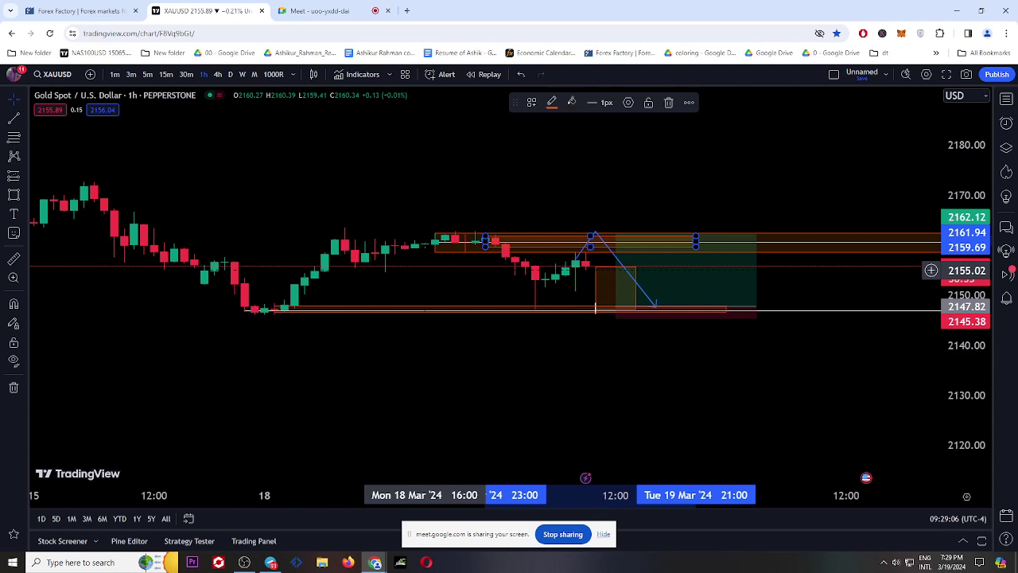
- Switch the chart to the daily timeframe and examine the price trend from February through mid-March
click(217, 74)
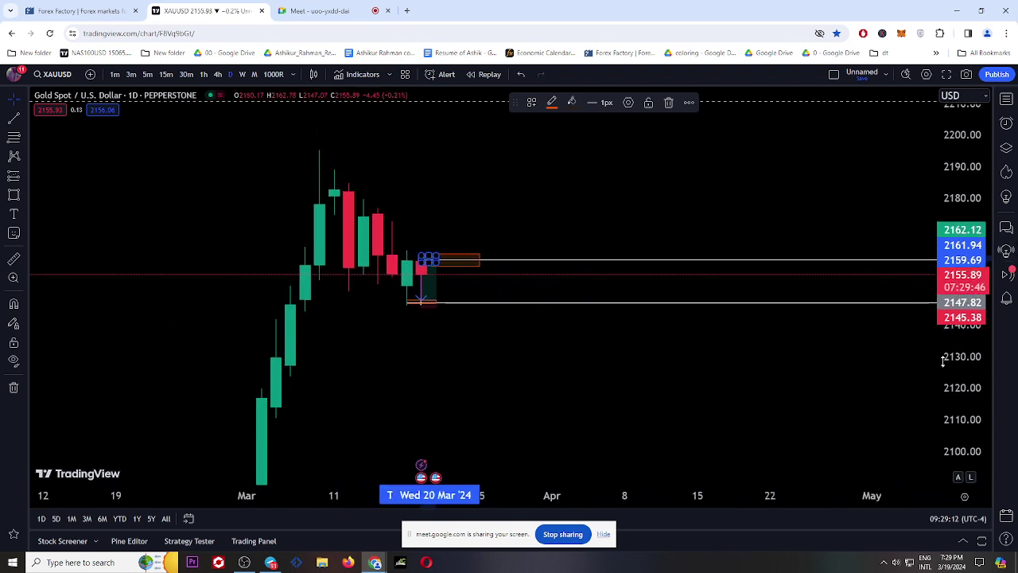
drag(942, 361, 946, 425)
click(552, 366)
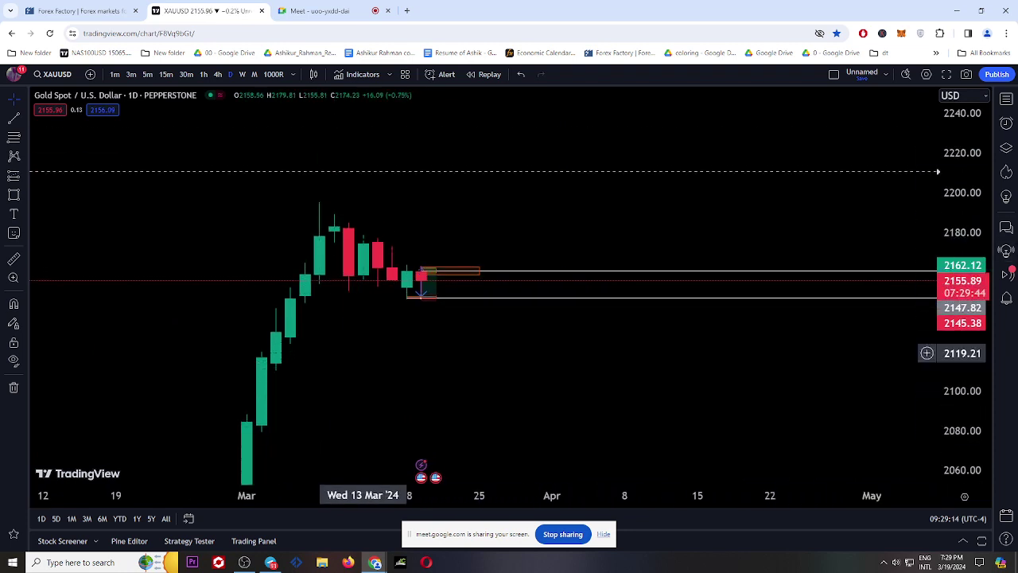
drag(675, 366, 803, 370)
drag(958, 374, 958, 453)
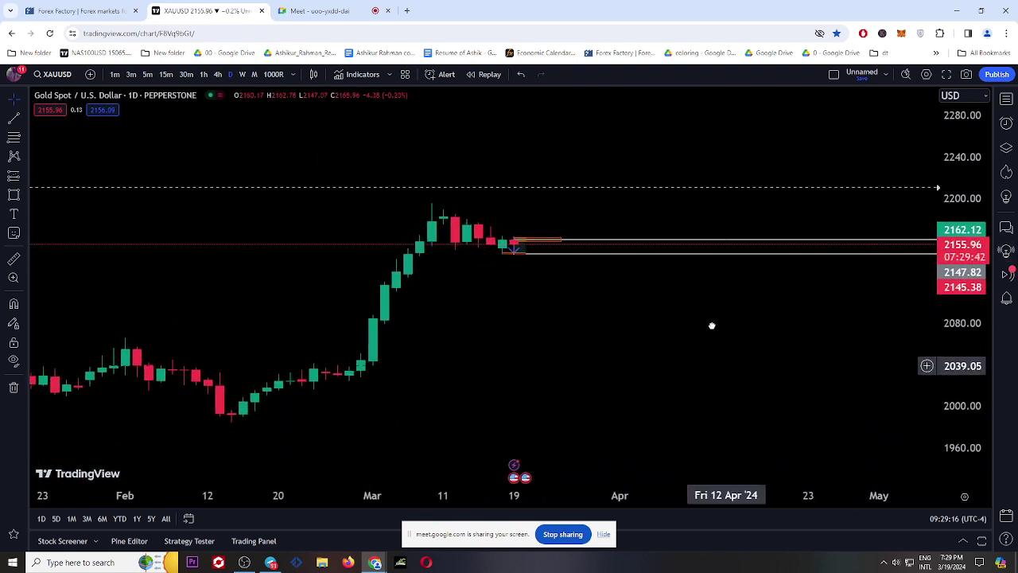
drag(711, 325, 698, 290)
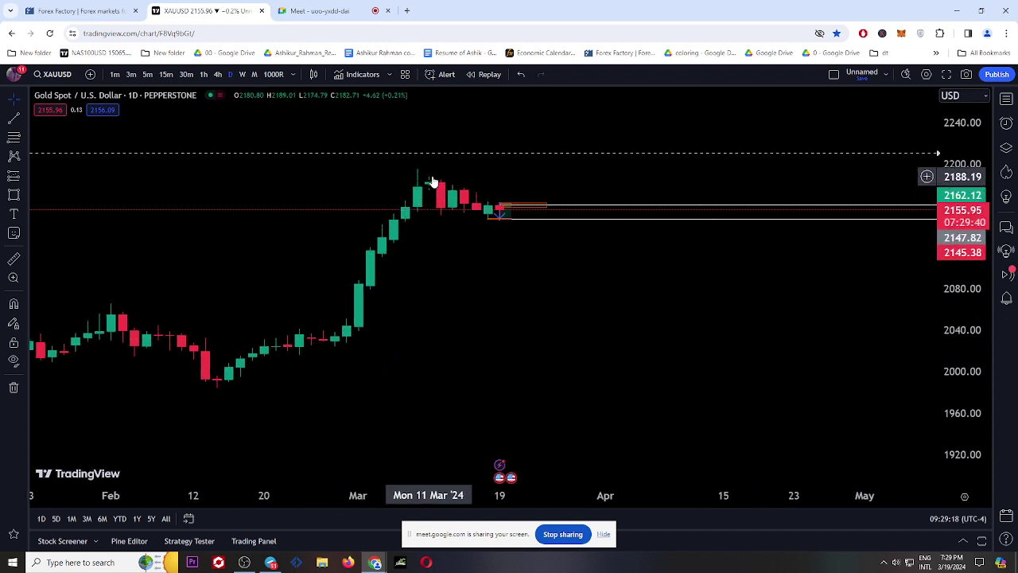
mouse_move(501, 227)
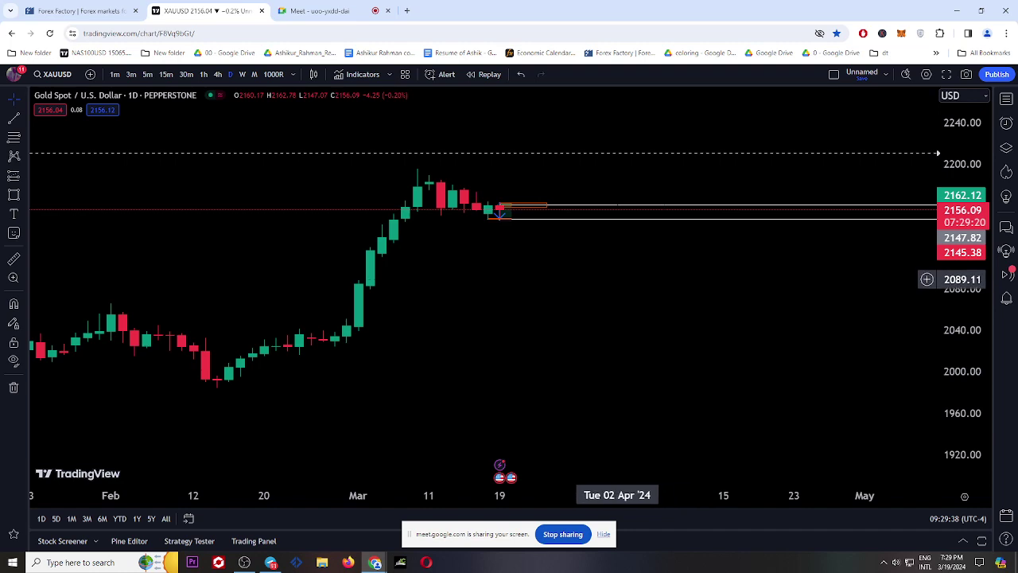
- Switch the chart to the 15-minute timeframe and examine the long position against the upper and lower zones
click(167, 75)
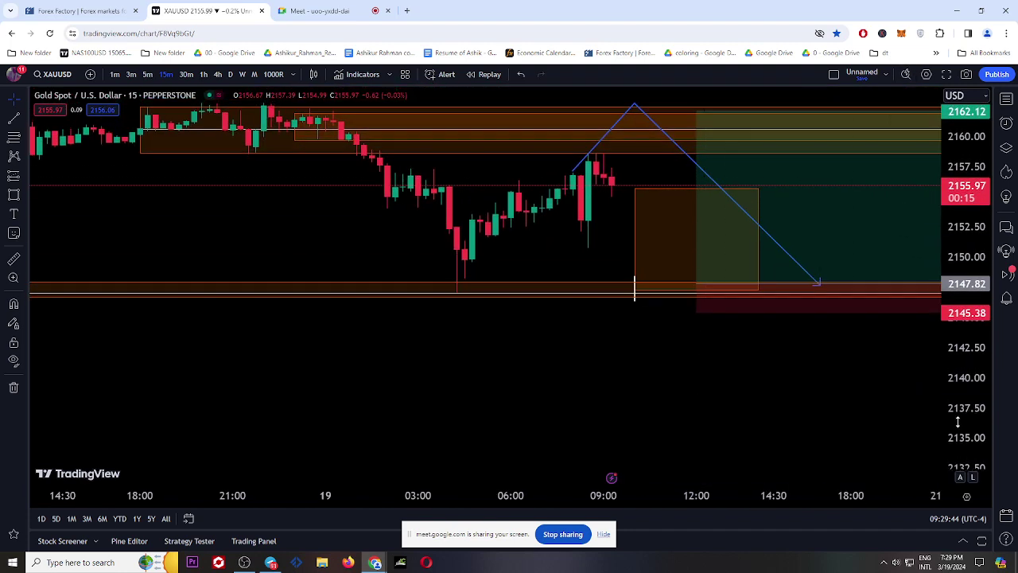
drag(962, 381, 818, 200)
drag(684, 423, 609, 447)
drag(954, 176, 958, 318)
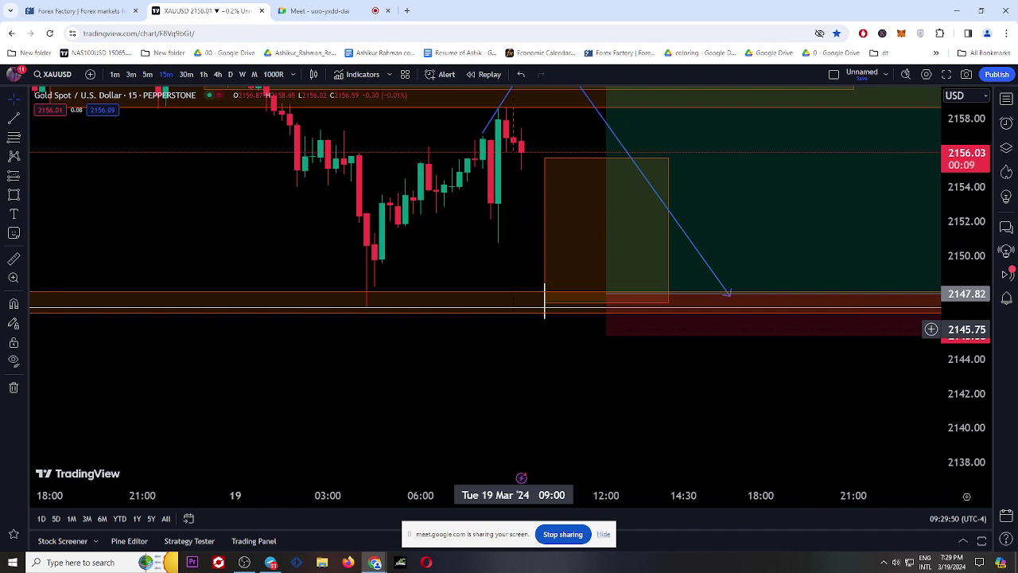
scroll(521, 318, down, 3)
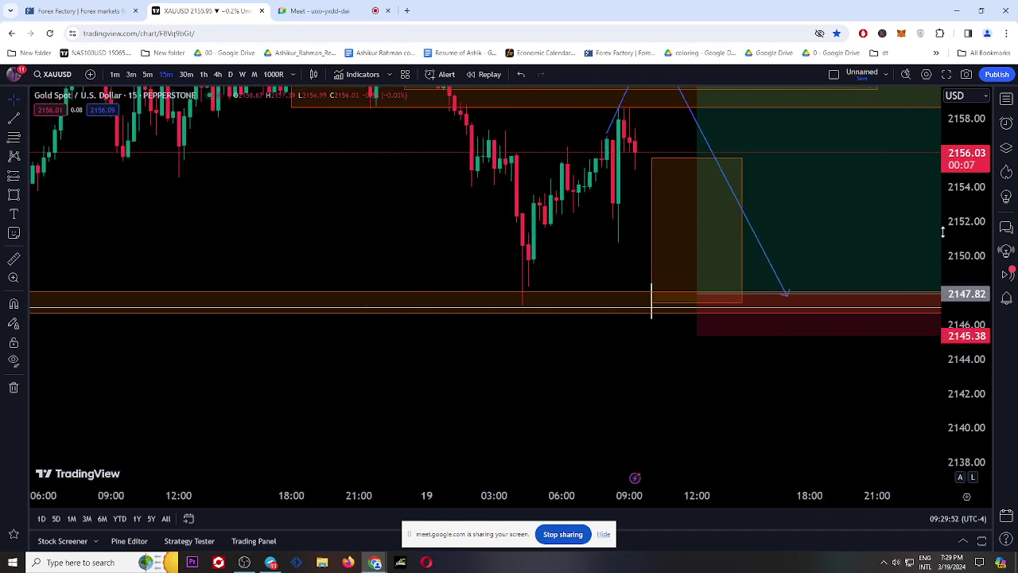
drag(942, 232, 929, 283)
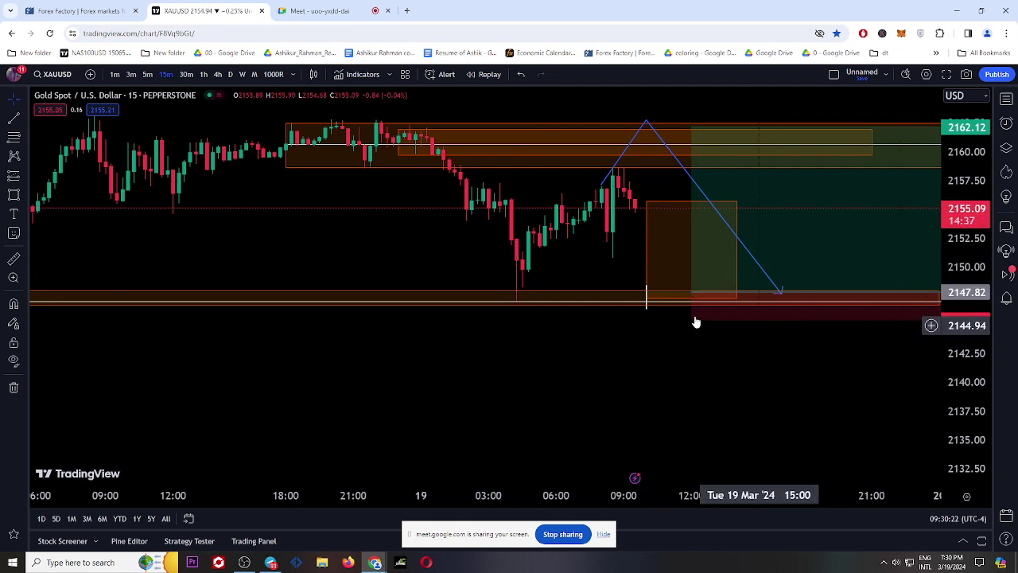
- Remove all drawings and indicators from the 15-minute chart
click(14, 388)
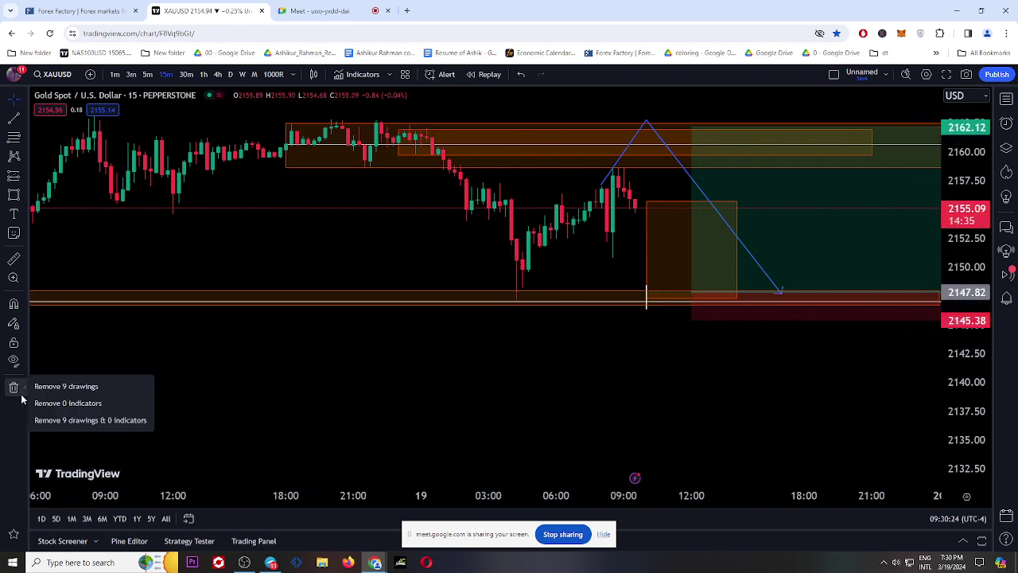
click(51, 427)
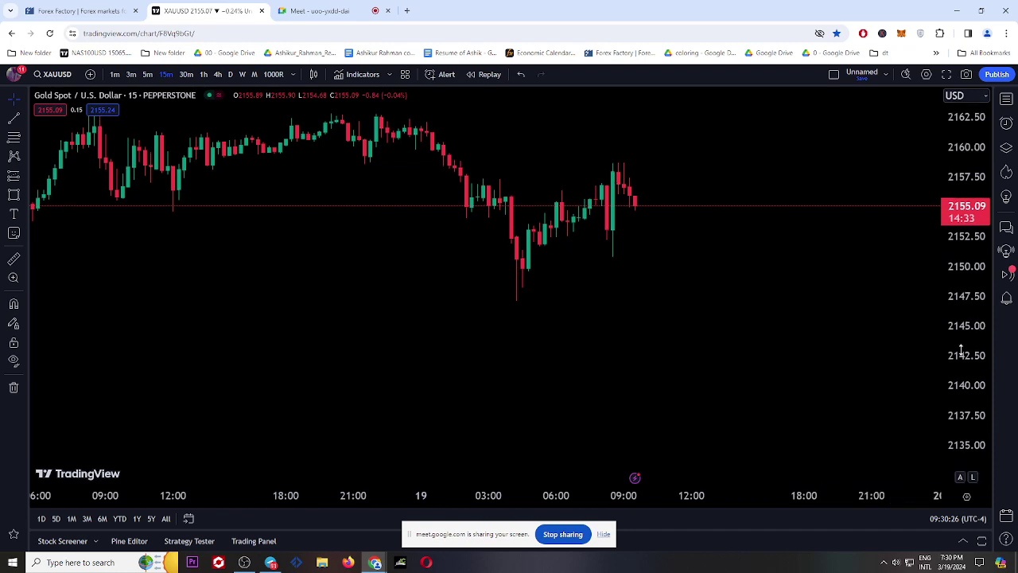
drag(961, 350, 658, 431)
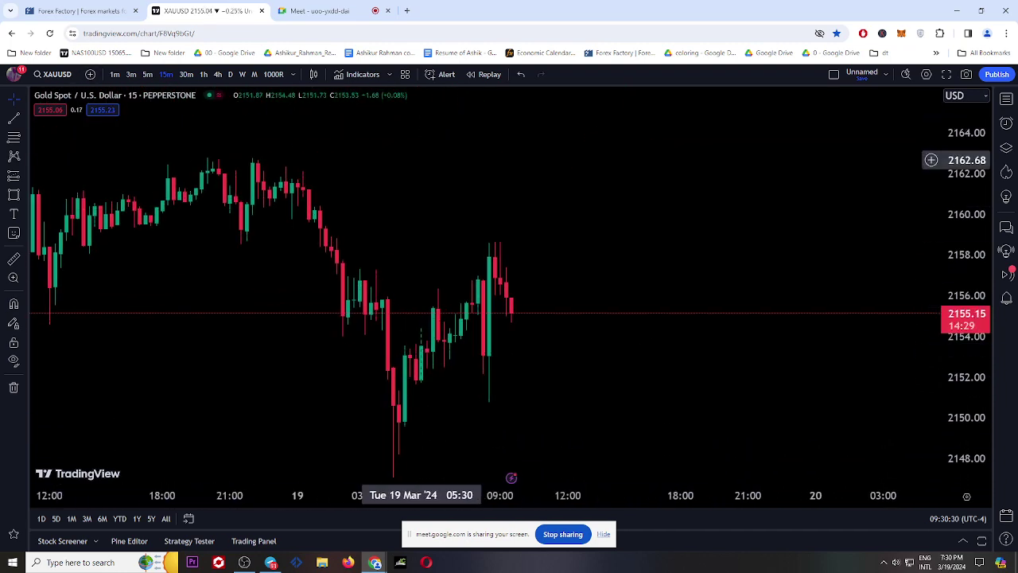
- Draw a nearly horizontal trend line from the 18 March 22:15 high at about 2162.62 to about 19 March 21:30
click(18, 121)
click(256, 161)
click(652, 165)
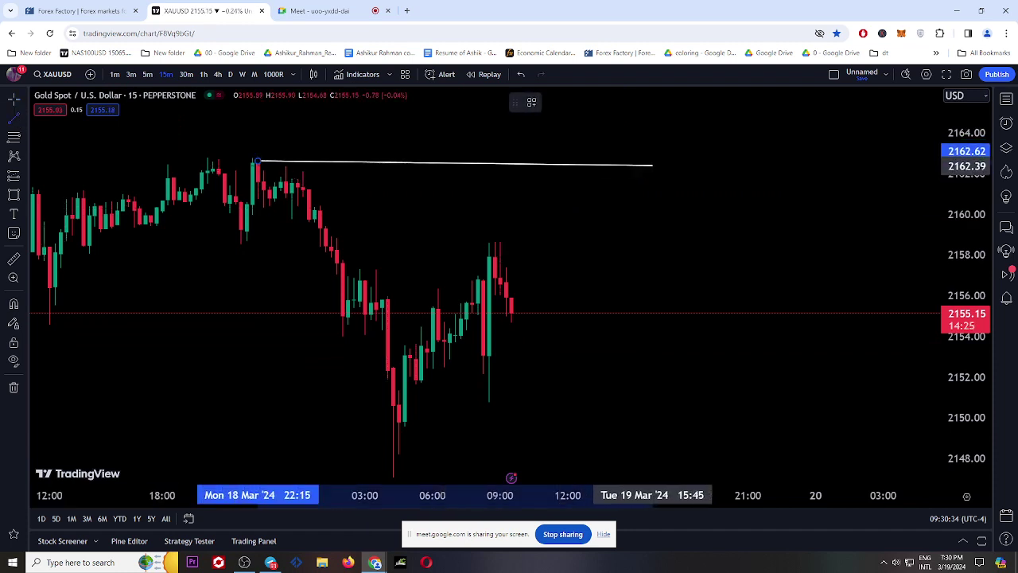
click(760, 160)
- Draw nearly horizontal trend lines at about 2149.6 from 19 March 04:30 to 20 March 00:45 and about 2156.8 from 19 March 02:45 to 19:30
click(382, 400)
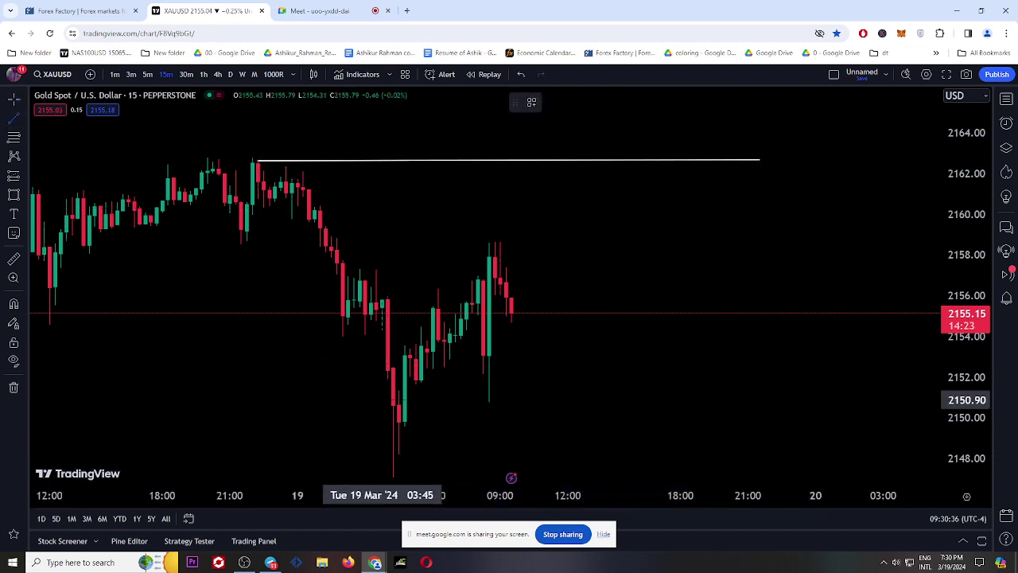
click(398, 424)
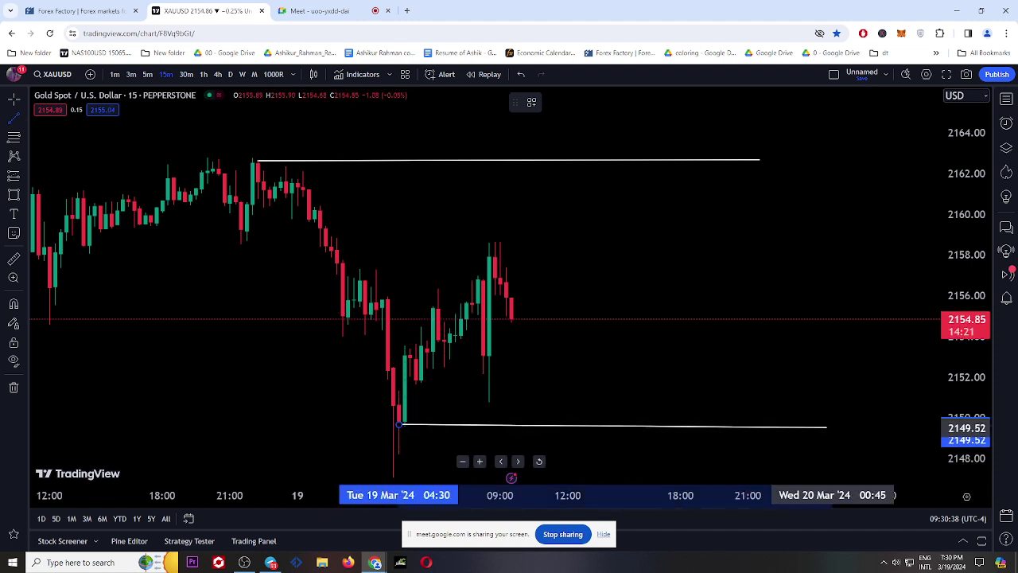
click(832, 427)
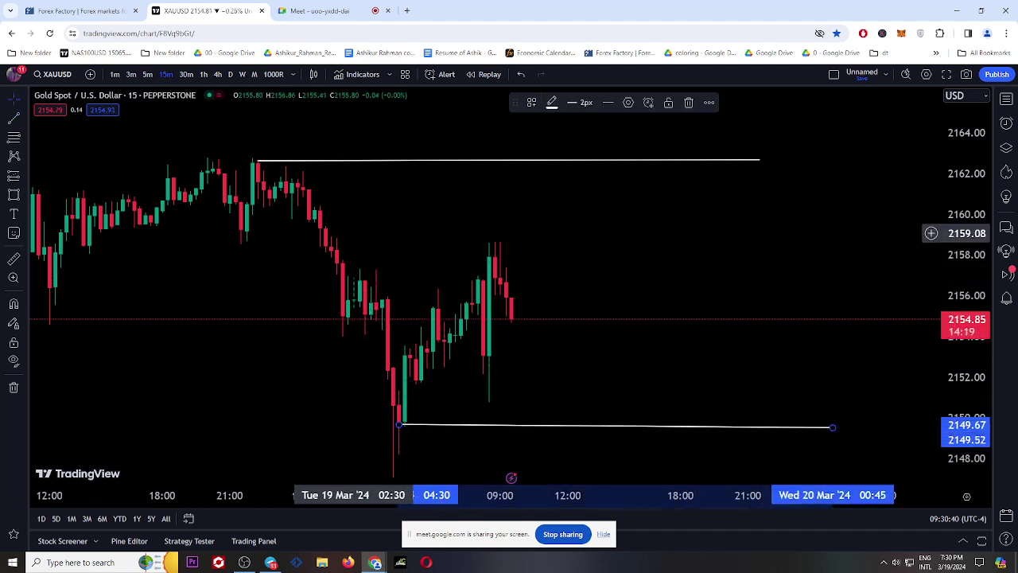
click(374, 280)
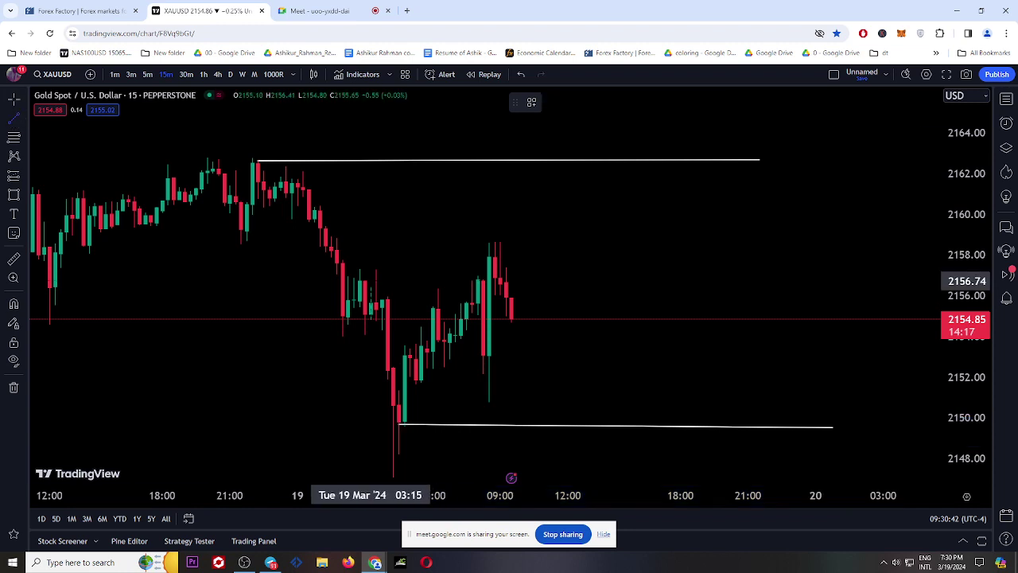
click(360, 281)
click(714, 281)
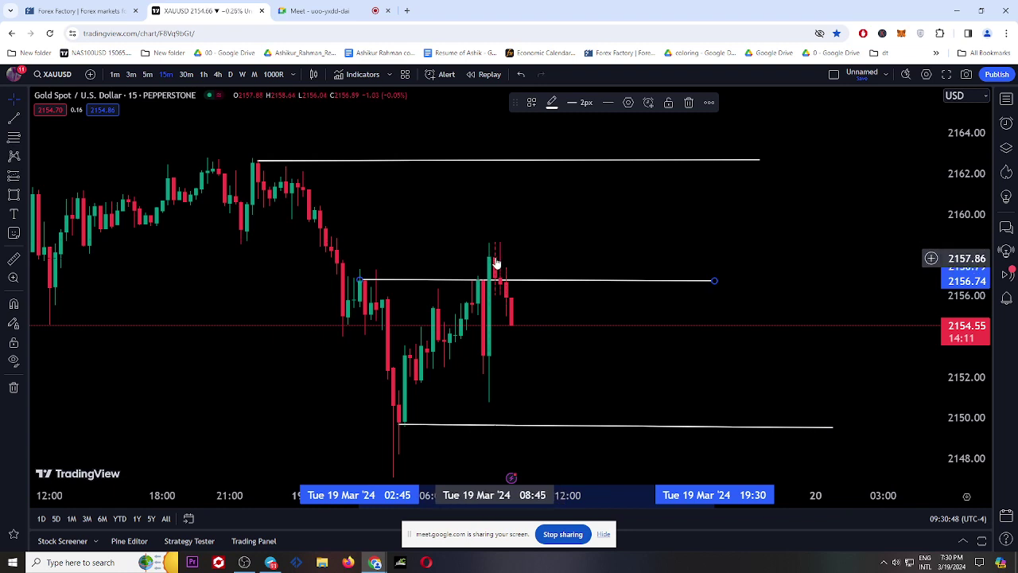
- Draw nearly horizontal trend lines on 19 March at about 2152.9 from 08:15 to 22:30 and about 2158.0 from 08:30 to 18:45
click(13, 118)
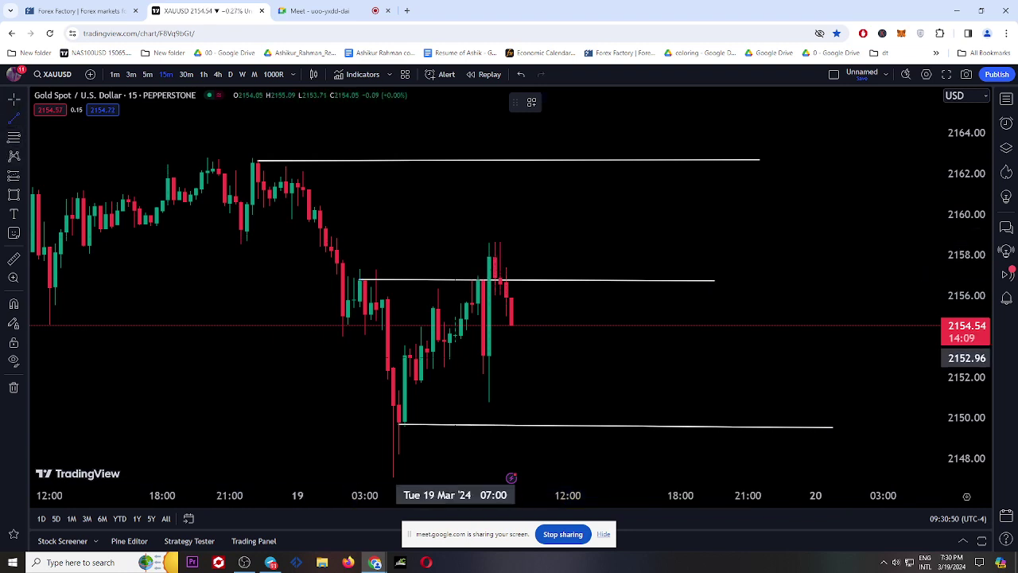
click(483, 357)
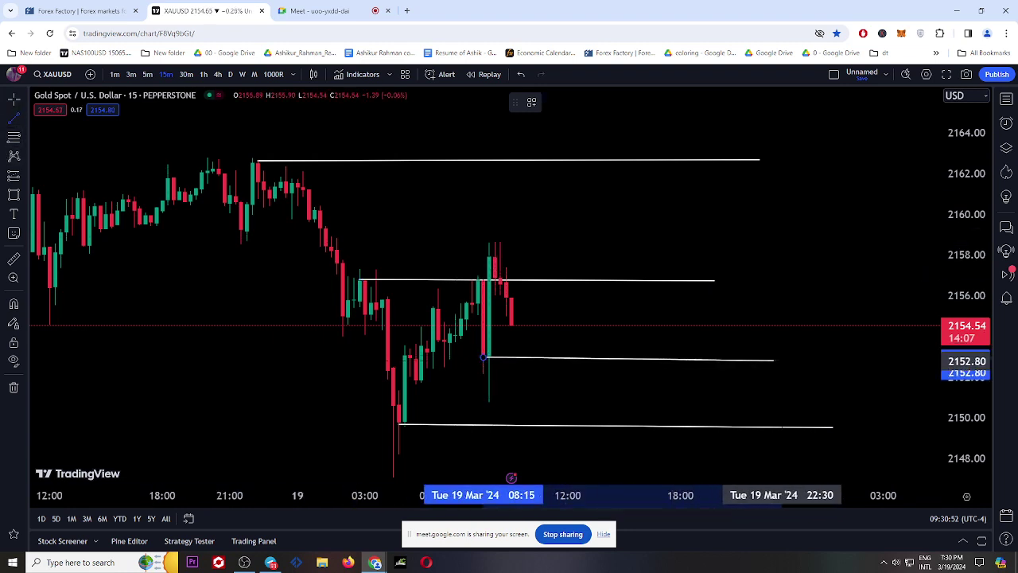
click(782, 359)
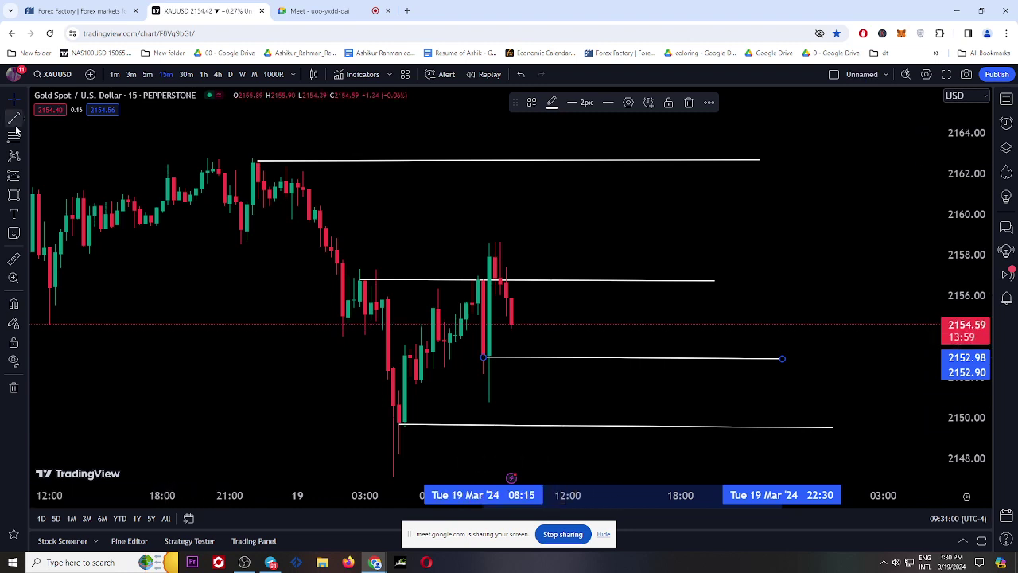
click(485, 247)
click(489, 255)
click(696, 253)
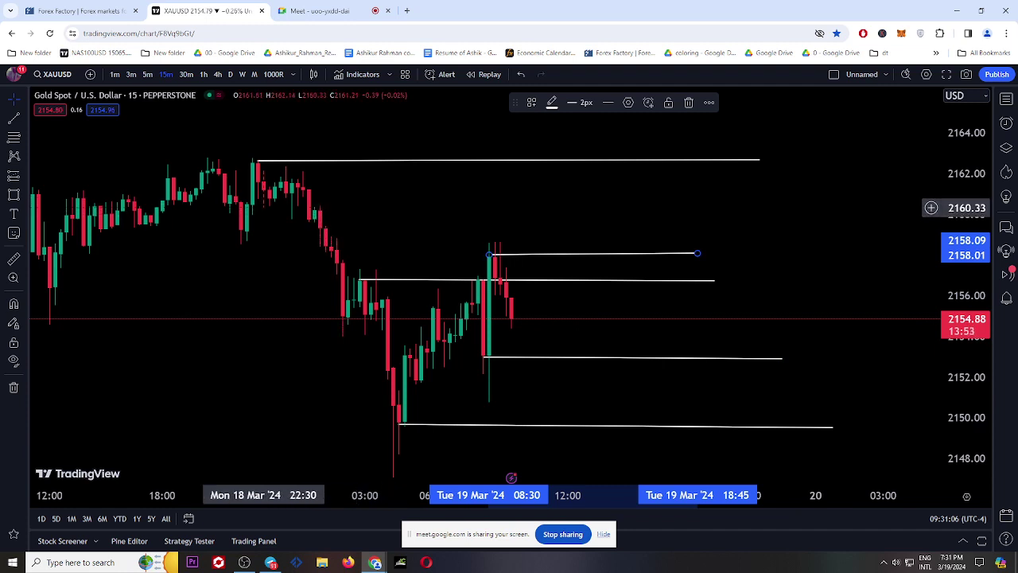
- Draw rectangle zones at about 2159.55–2160.33 from 19 March 00:45 and about 2149.83–2151.24 from 19 March 04:30, both extending past the current price
click(14, 196)
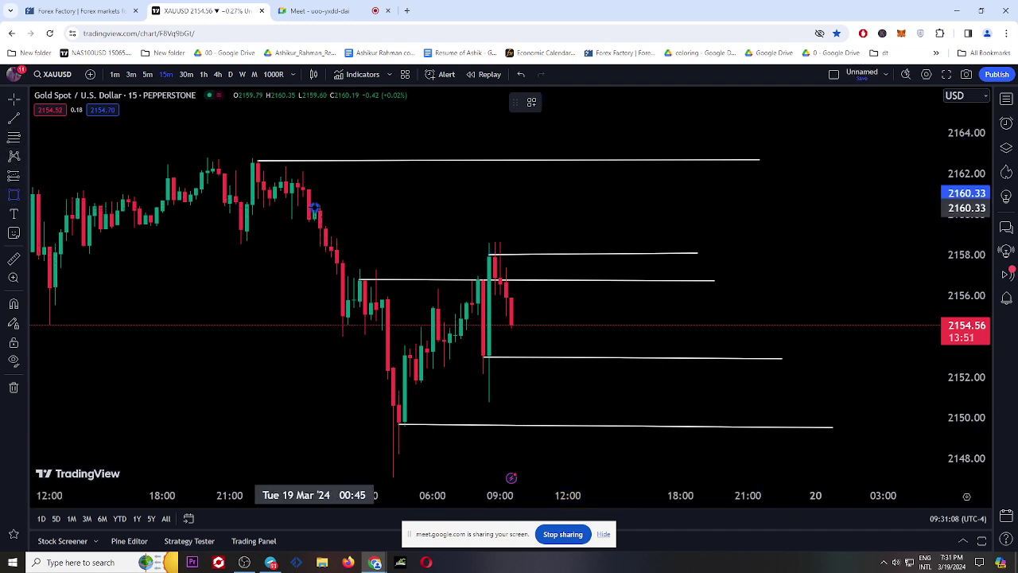
mouse_move(315, 208)
mouse_down()
mouse_move(760, 236)
mouse_move(810, 223)
mouse_up()
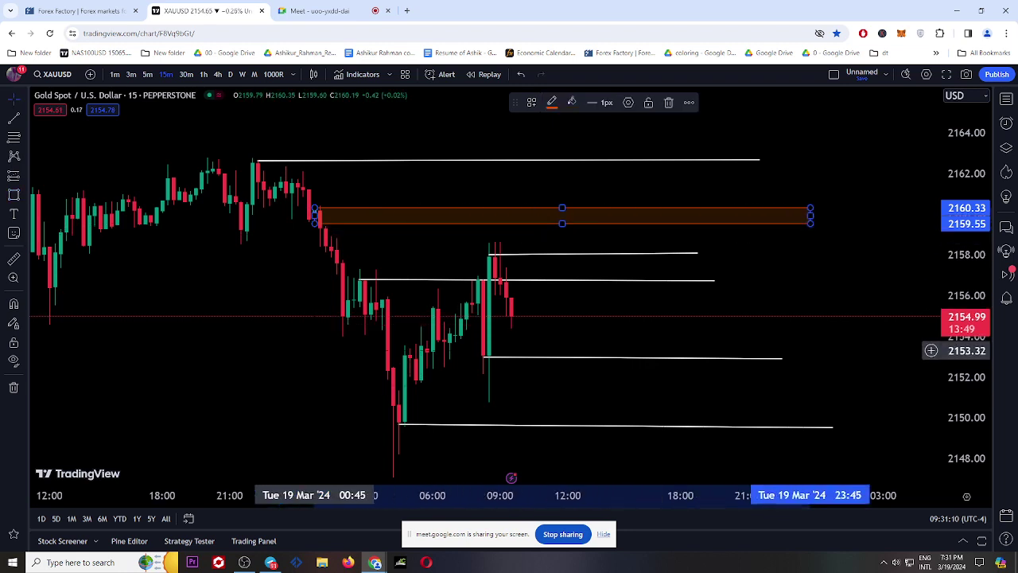
click(13, 196)
mouse_move(398, 393)
mouse_down()
mouse_move(445, 414)
mouse_move(822, 421)
mouse_up()
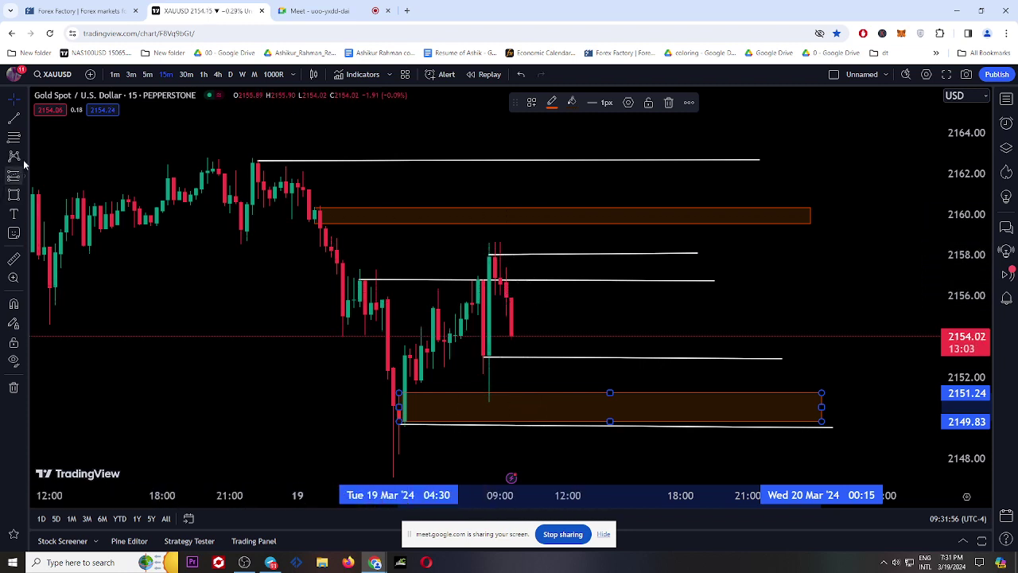
- Switch to the 5-minute chart and draw a rectangle zone at about 2157.67–2158.59 from 19 March 01:40 to 13:15
click(146, 74)
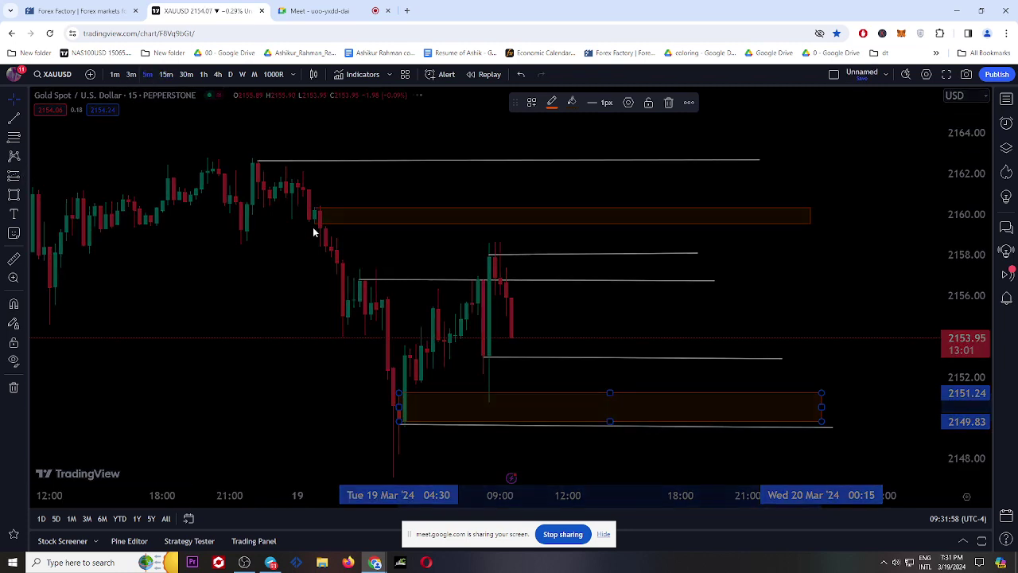
drag(264, 305, 336, 305)
scroll(336, 305, down, 1)
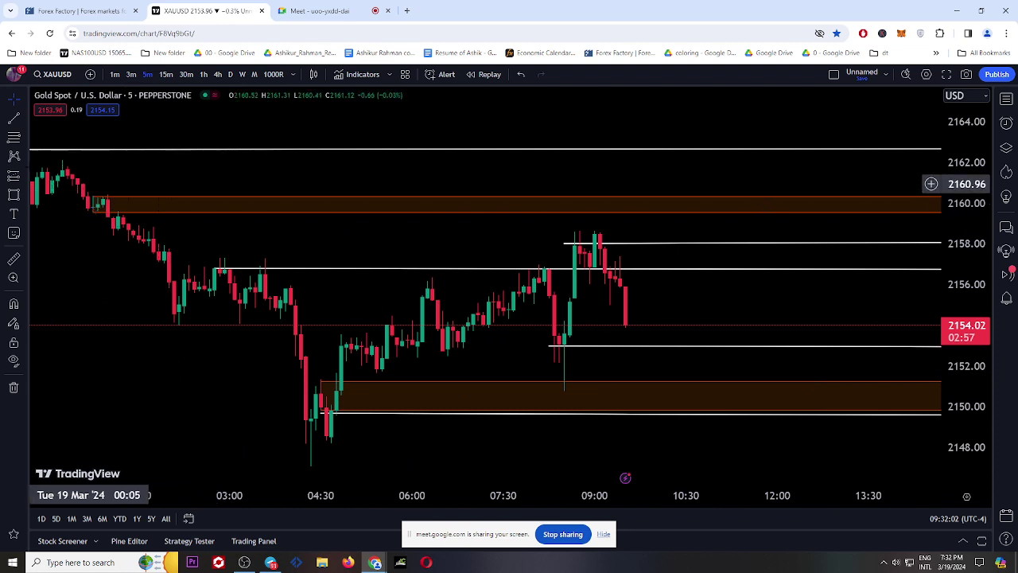
click(14, 194)
click(149, 232)
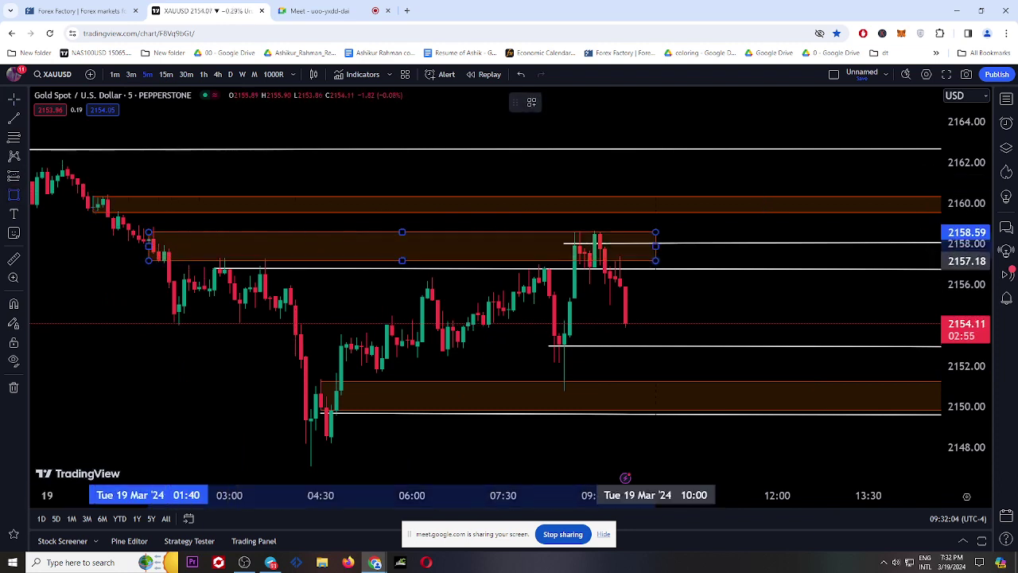
click(853, 256)
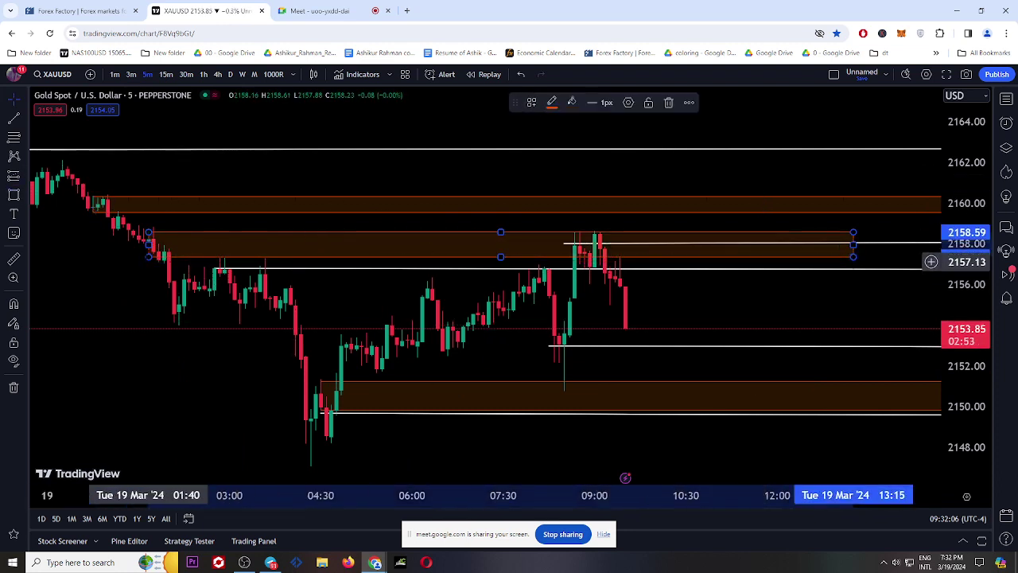
drag(149, 257, 148, 250)
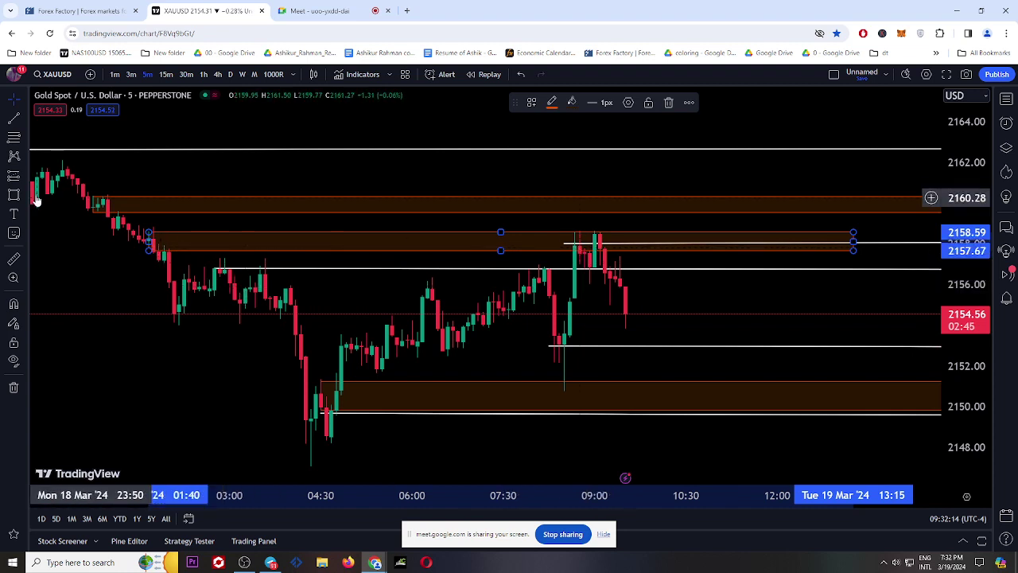
- Place a horizontal line at about 2156.84 along the middle trend line
click(24, 120)
click(79, 236)
click(211, 271)
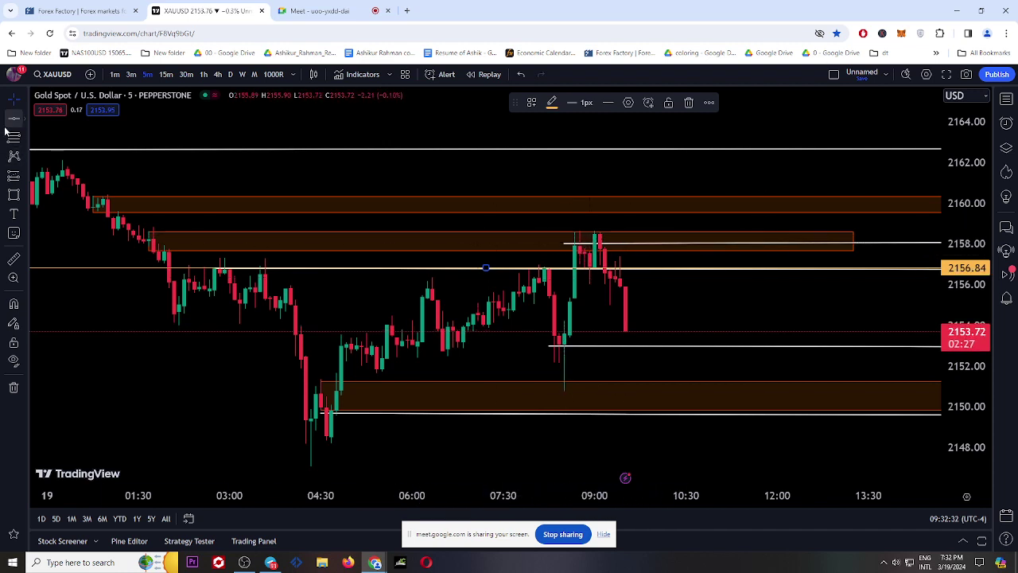
- Place a short position with entry at about 2158.04, stop at about 2159.24 and target at about 2149.78 near the lowest trend line
click(28, 181)
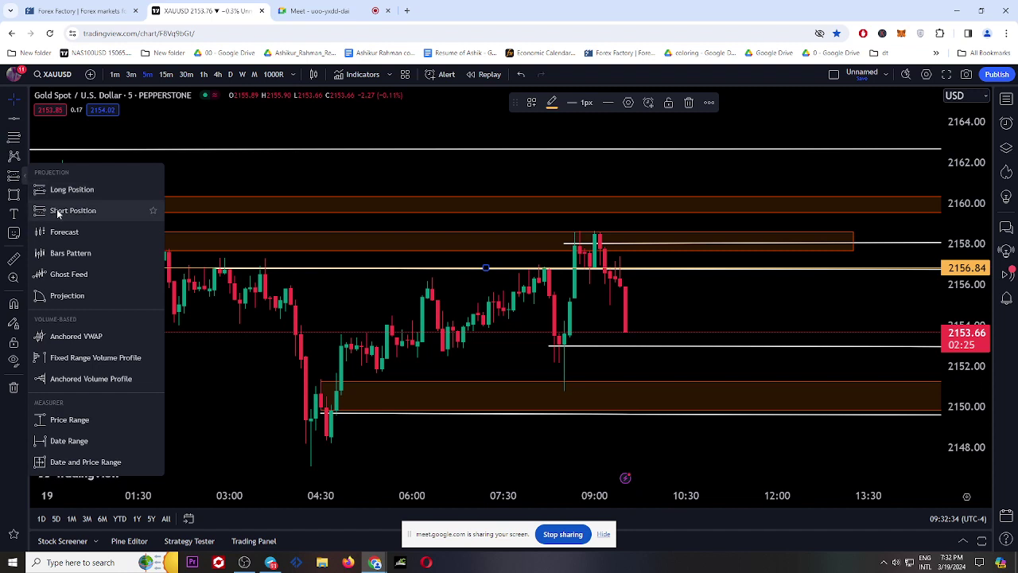
click(57, 211)
click(595, 242)
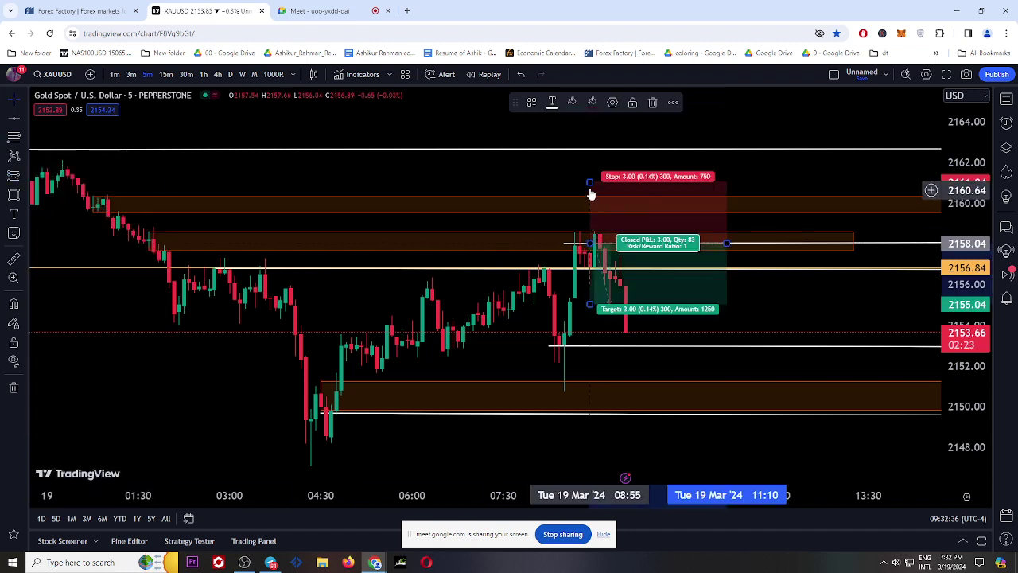
drag(594, 182, 595, 218)
drag(589, 303, 606, 411)
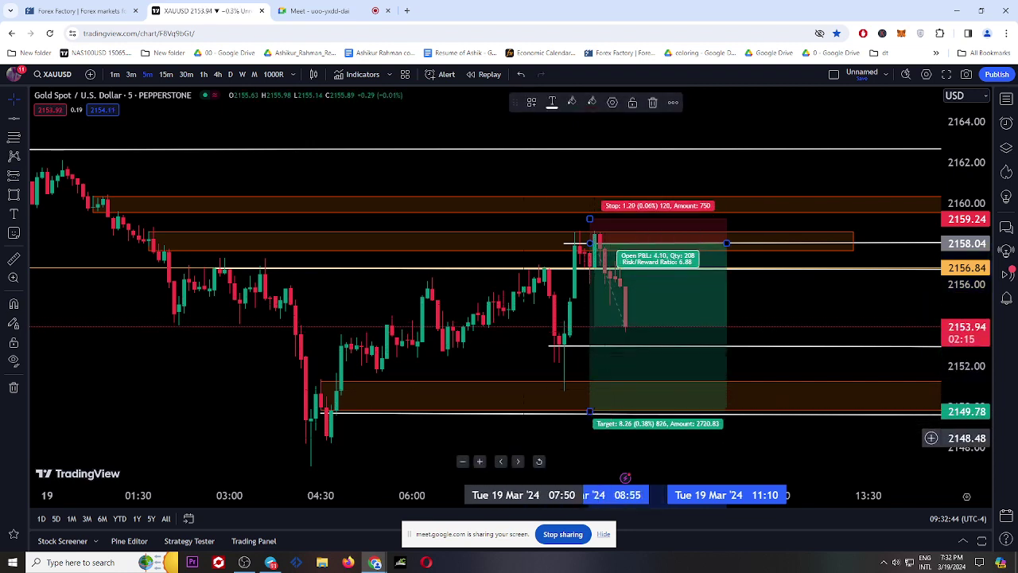
click(525, 439)
click(600, 356)
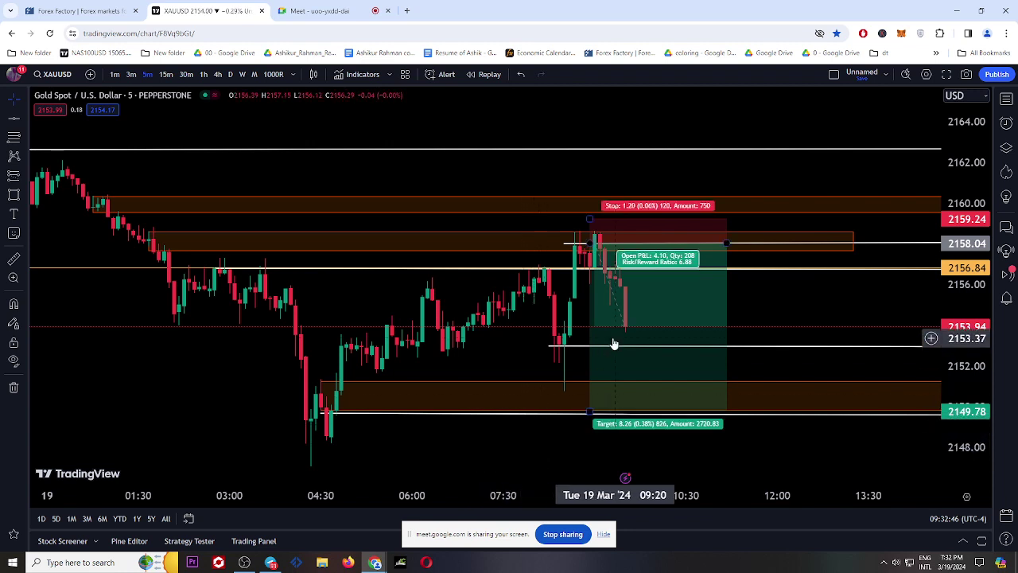
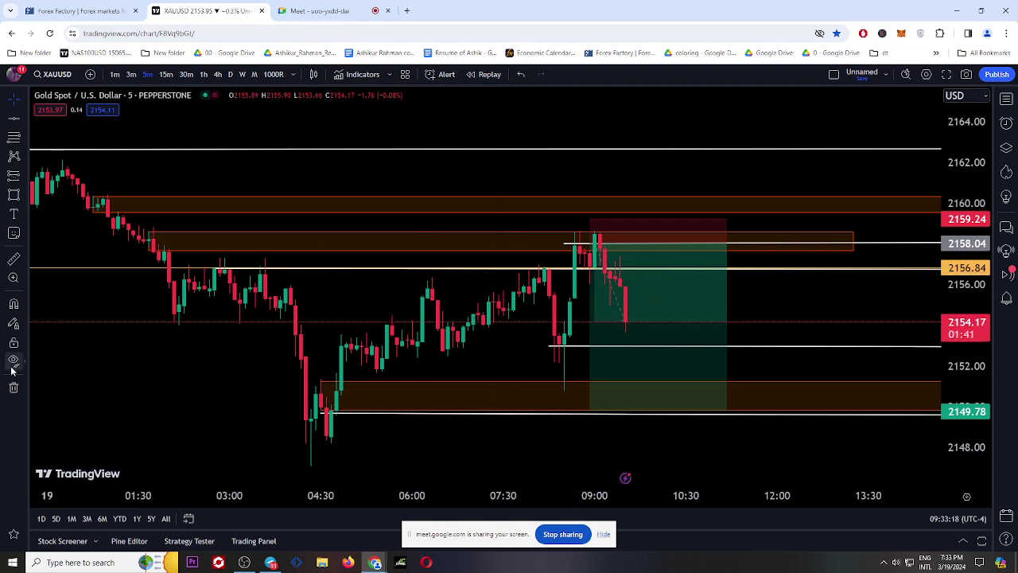
- Remove all drawings from the 5-minute chart and place a horizontal line at about 2159.29 near the 01:05 candle
click(13, 387)
click(78, 422)
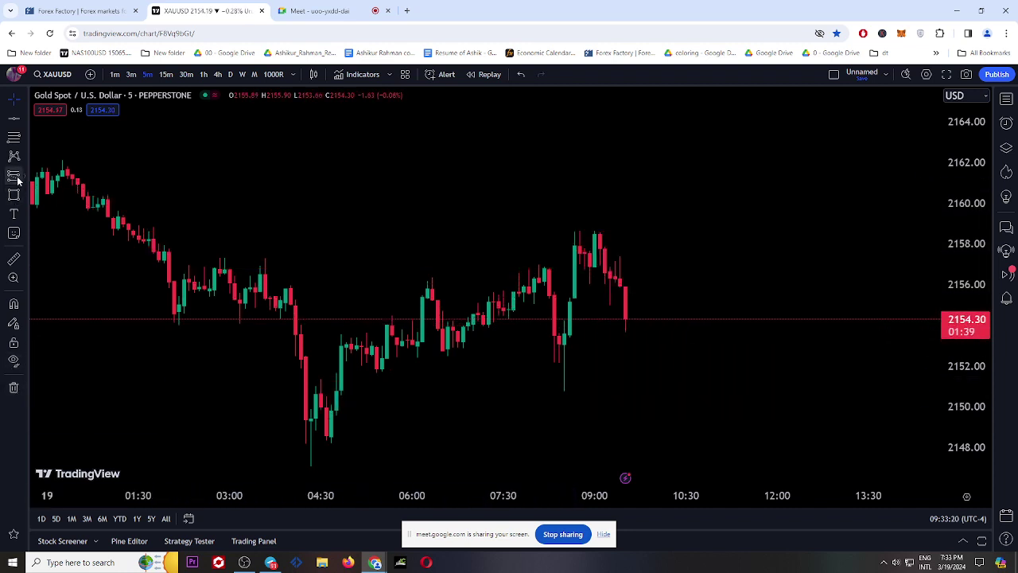
click(118, 216)
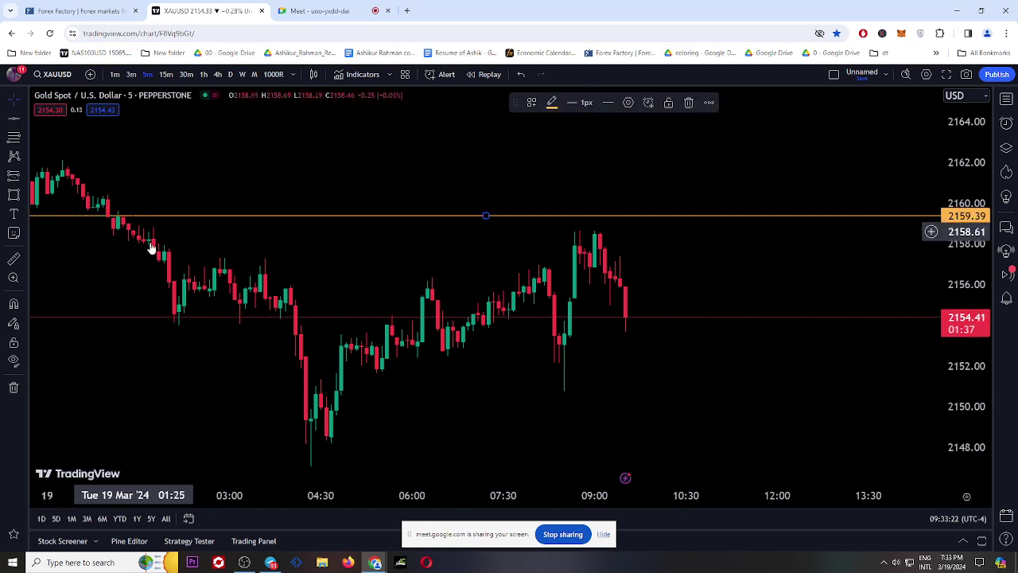
key(Escape)
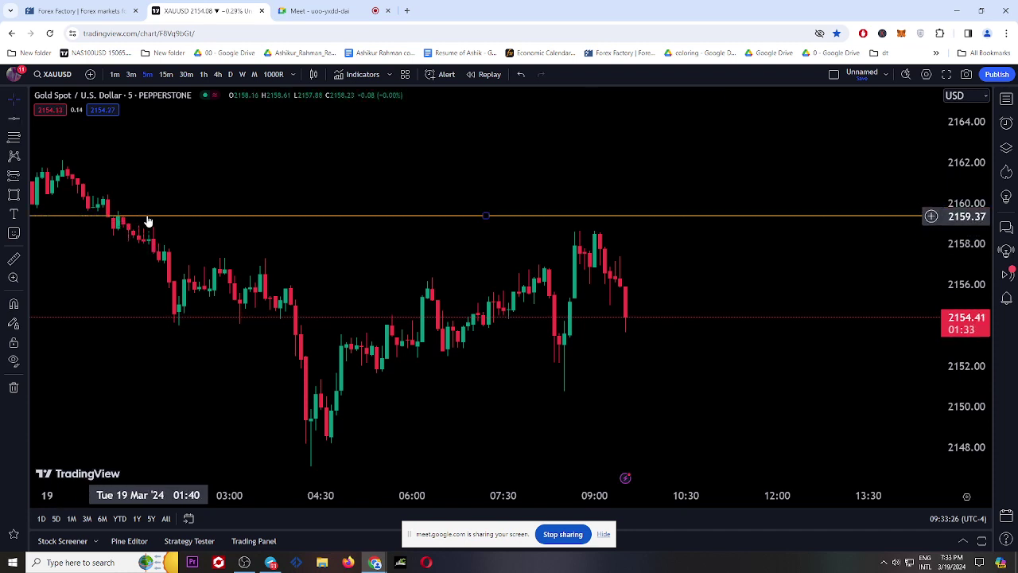
drag(488, 216, 485, 216)
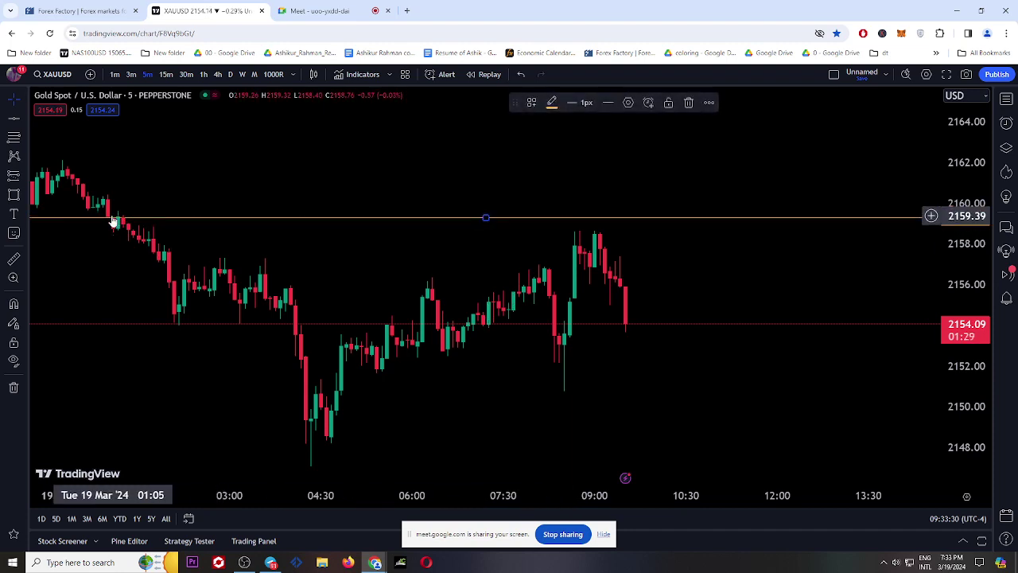
- Raise the horizontal line to about 2159.34 to align it with the candles around 19 March 01:00
scroll(268, 287, up, 1)
drag(268, 286, 783, 299)
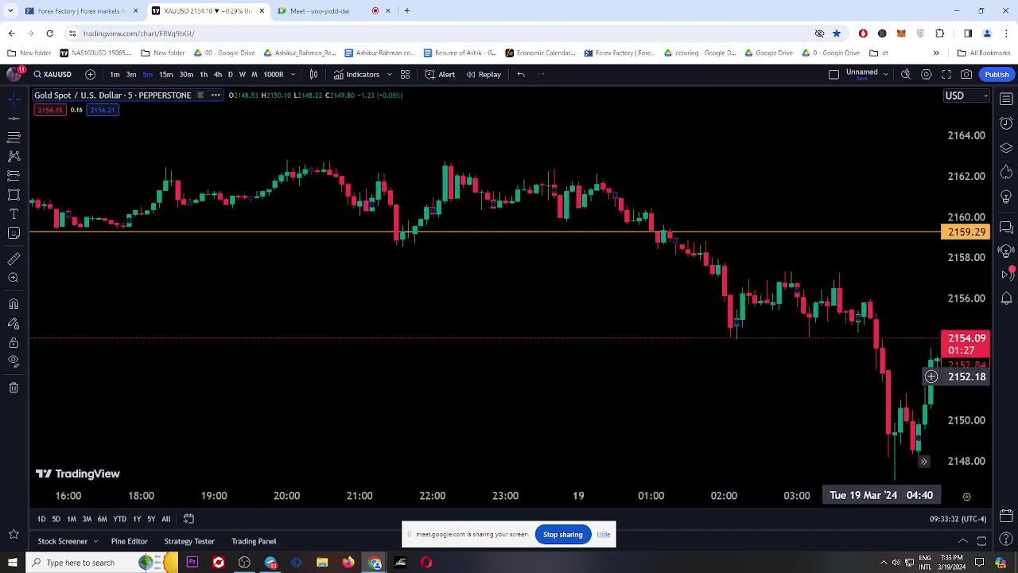
drag(966, 350, 966, 183)
drag(727, 287, 560, 388)
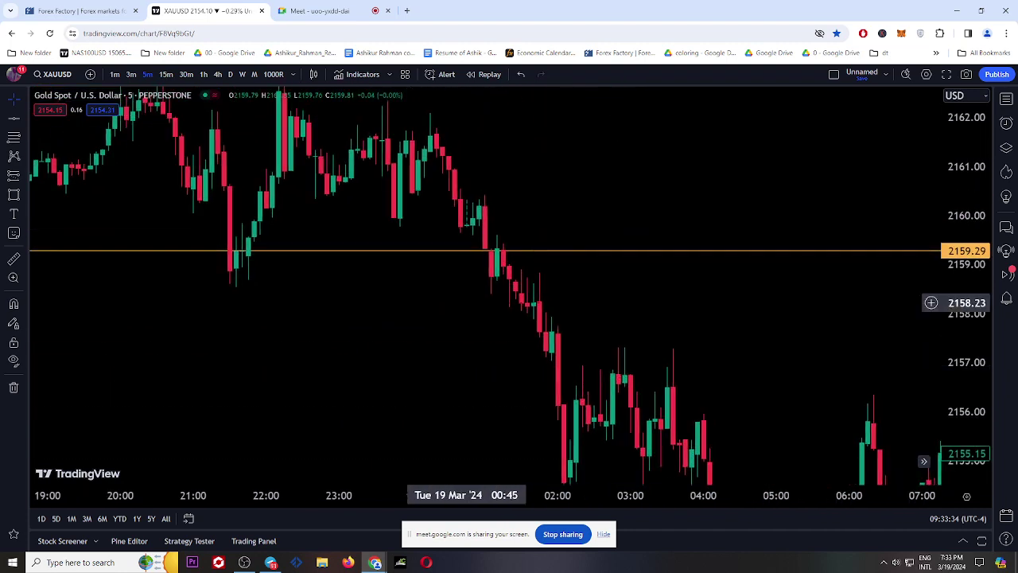
click(483, 251)
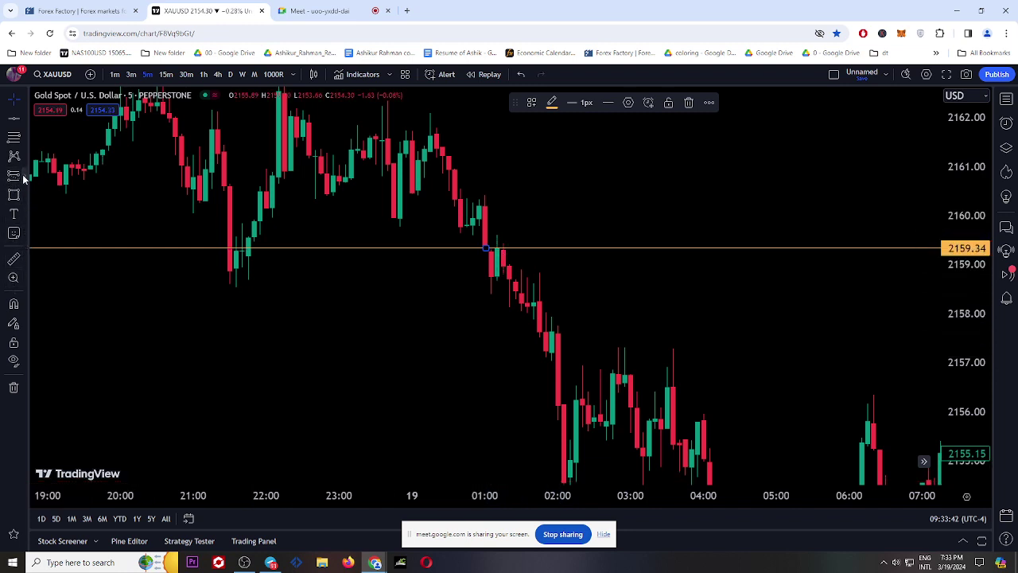
- Add two more horizontal lines beneath the first one, at about 2158.98 and 2158.64
click(16, 121)
click(509, 268)
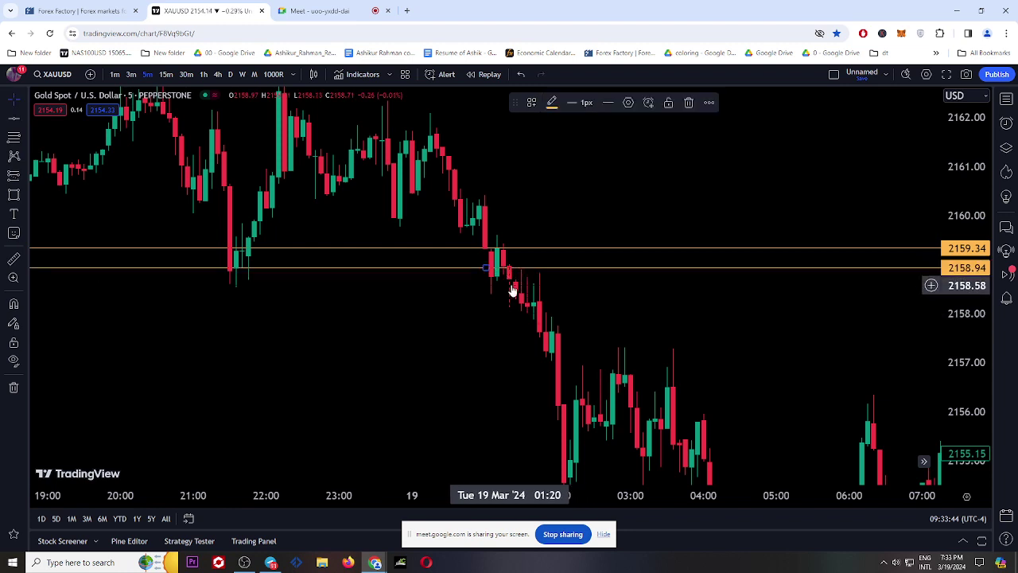
drag(507, 272, 503, 270)
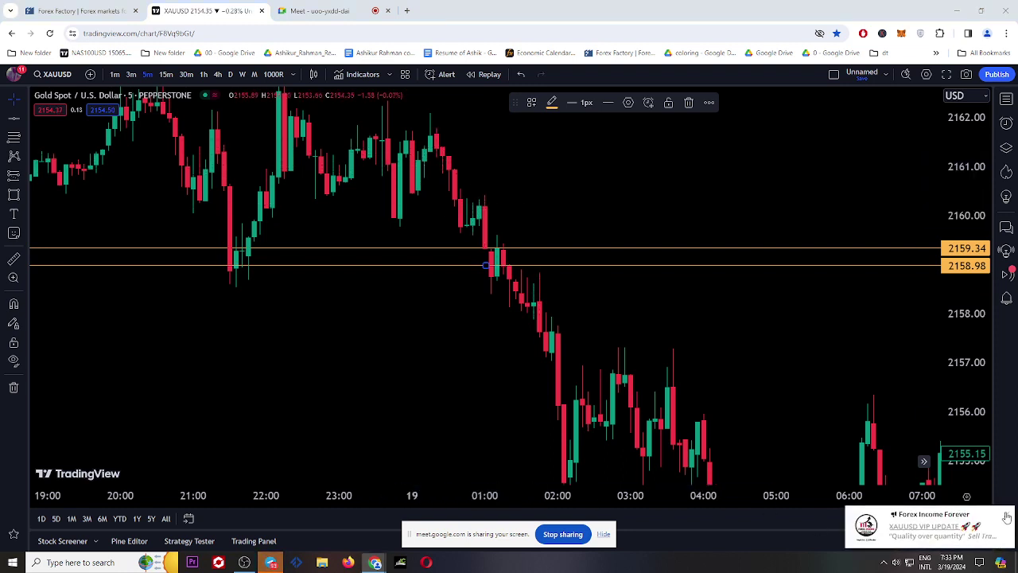
click(1006, 517)
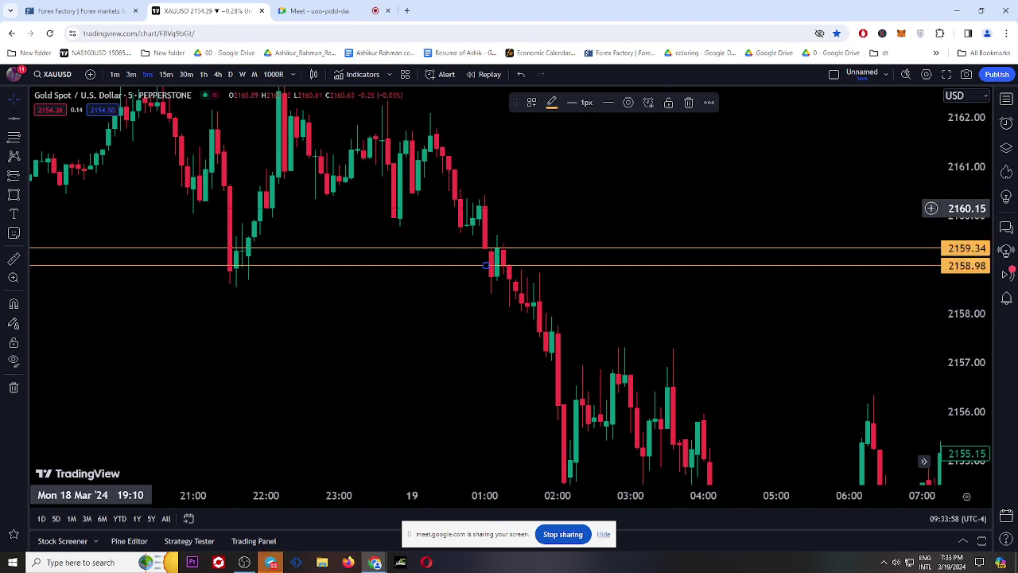
click(503, 288)
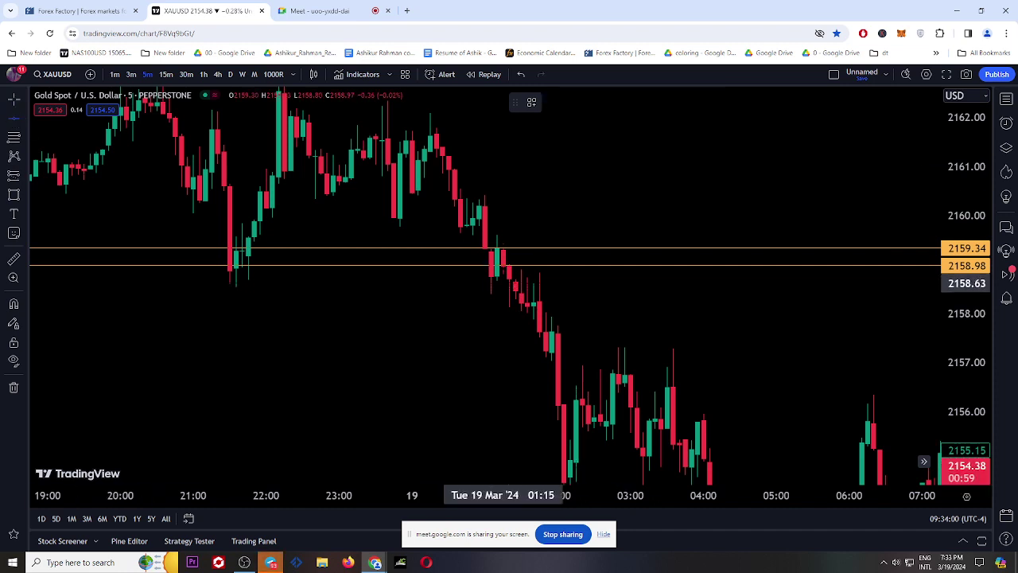
click(503, 283)
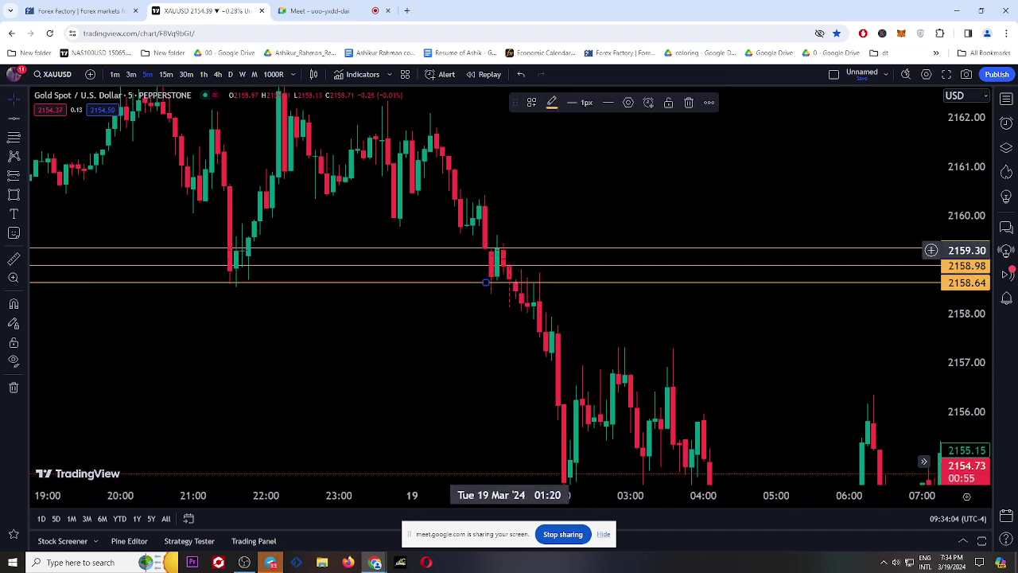
- Draw a rectangle zone from about 2158.64 down to 2158.15, spanning about 01:35 to 02:35 on 19 March
click(513, 266)
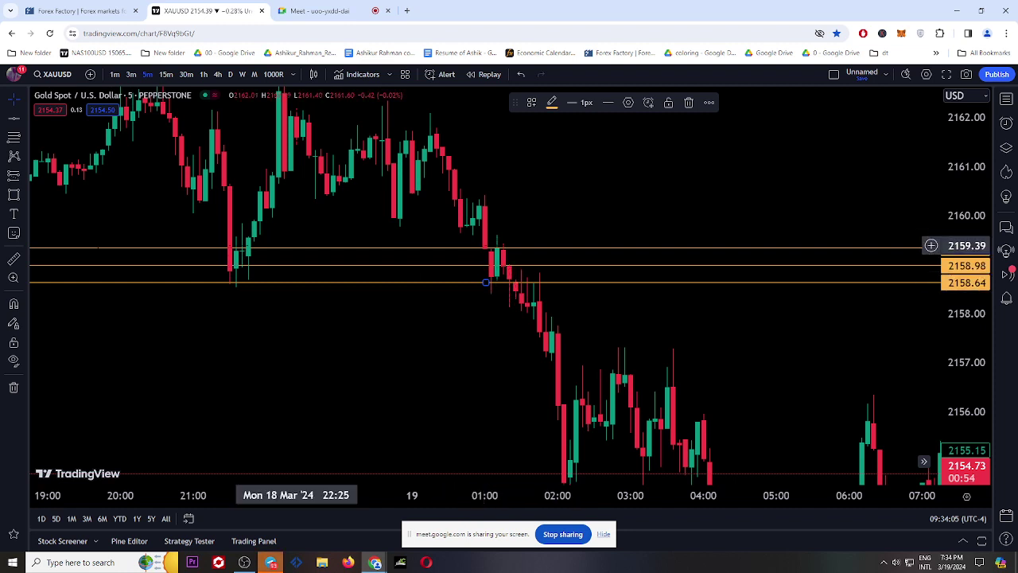
click(14, 196)
mouse_move(526, 284)
mouse_down()
mouse_move(534, 296)
mouse_move(589, 308)
mouse_up()
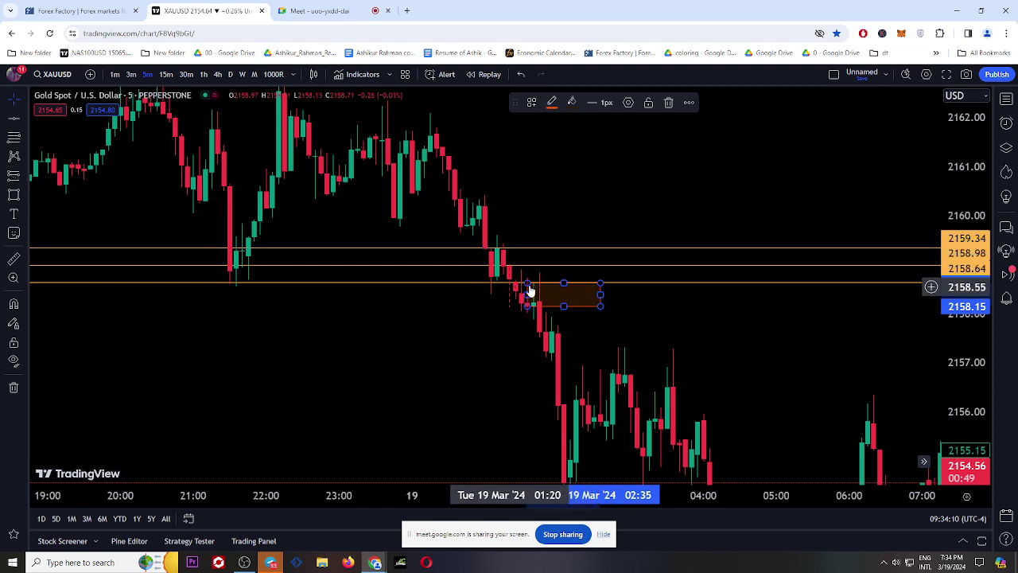
click(450, 328)
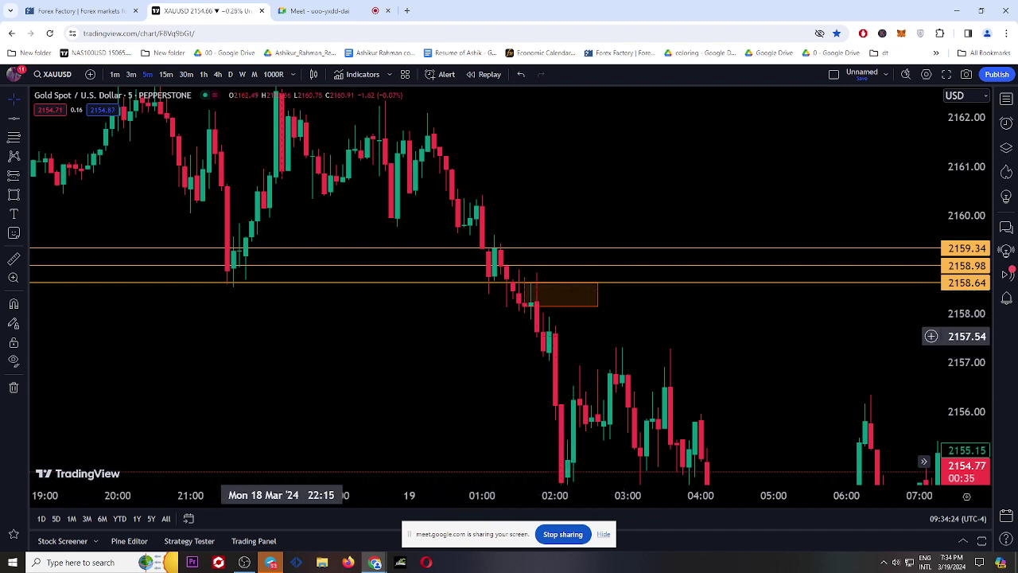
- Place a horizontal ray at about 2160.31 starting near the 18 March 21:05 candle
click(24, 120)
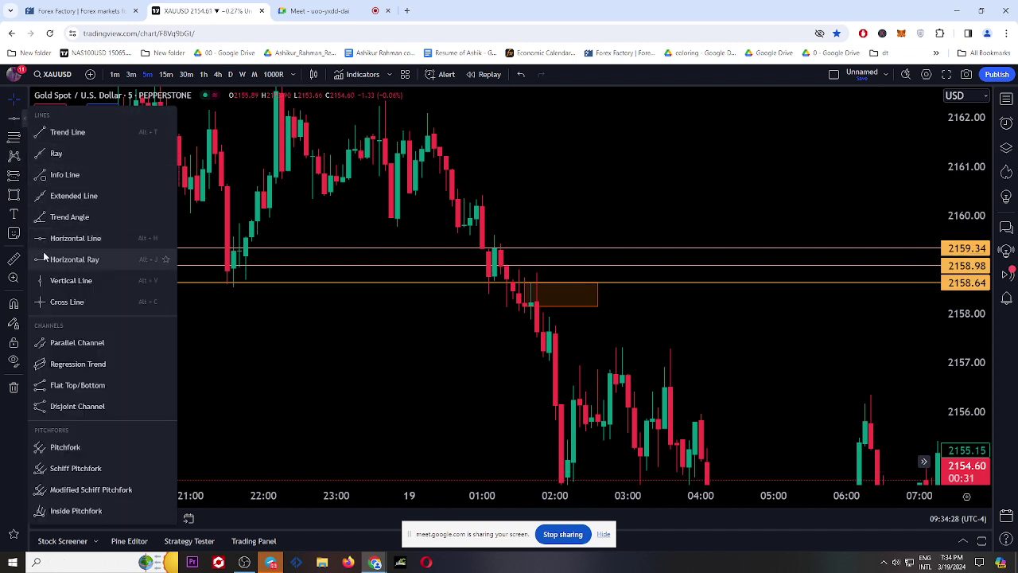
click(79, 260)
click(196, 200)
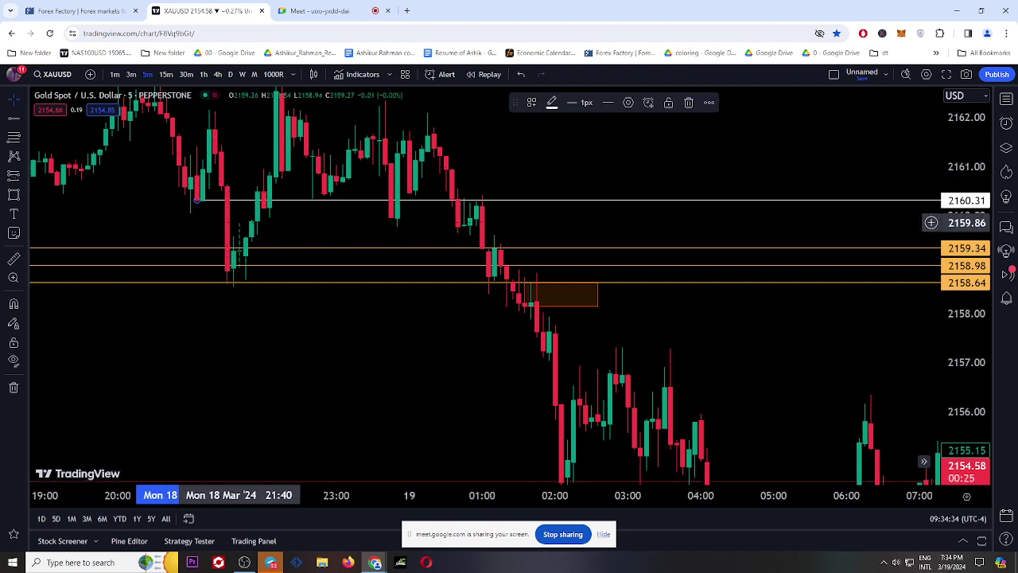
- Draw a rectangle zone from about 2160.57 down to the white ray, spanning 18:30 to 21:35 on 18 March
drag(178, 227, 520, 232)
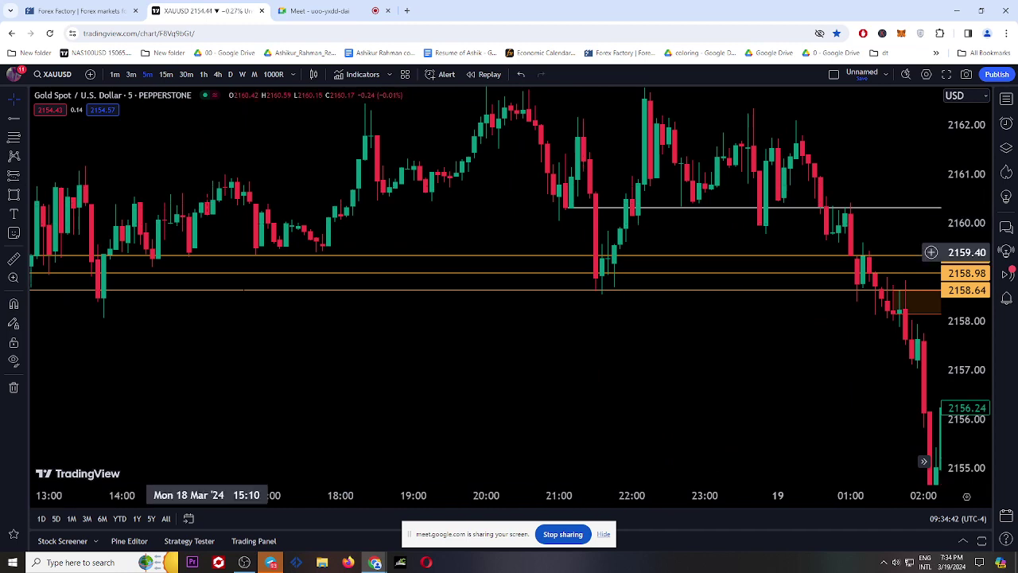
scroll(256, 378, up, 2)
drag(256, 379, 652, 466)
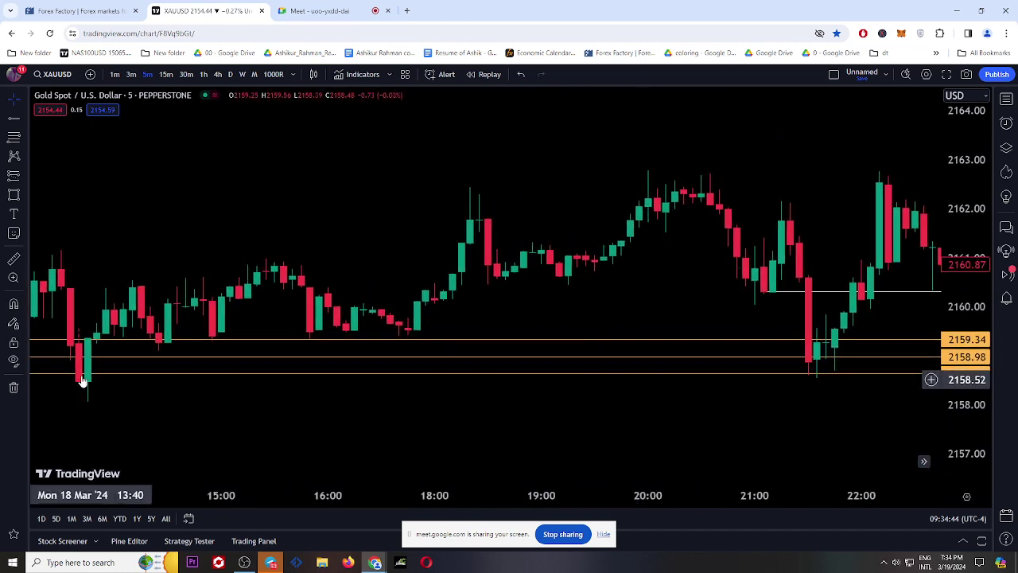
drag(789, 237, 710, 272)
scroll(613, 318, up, 2)
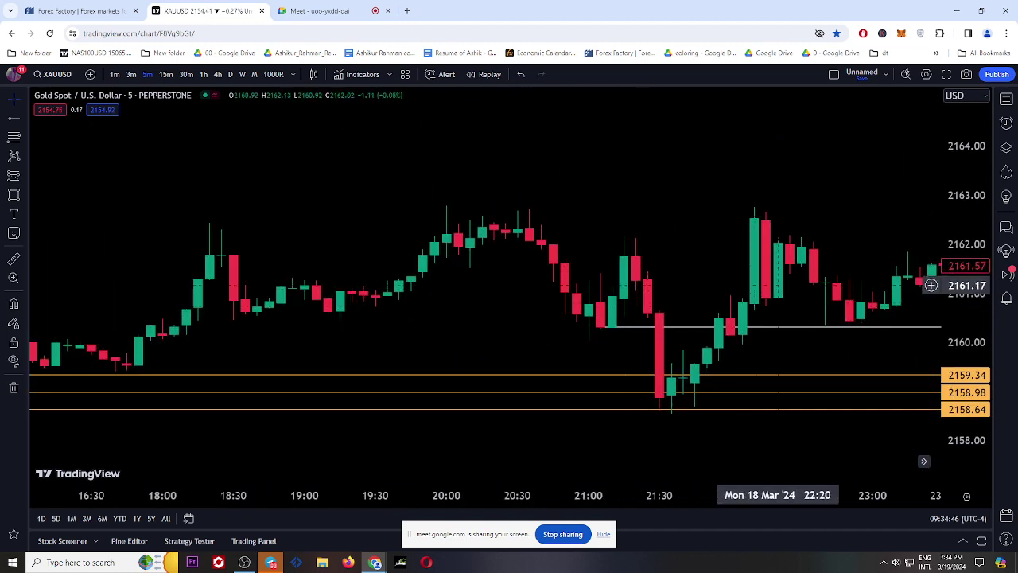
drag(983, 332, 983, 263)
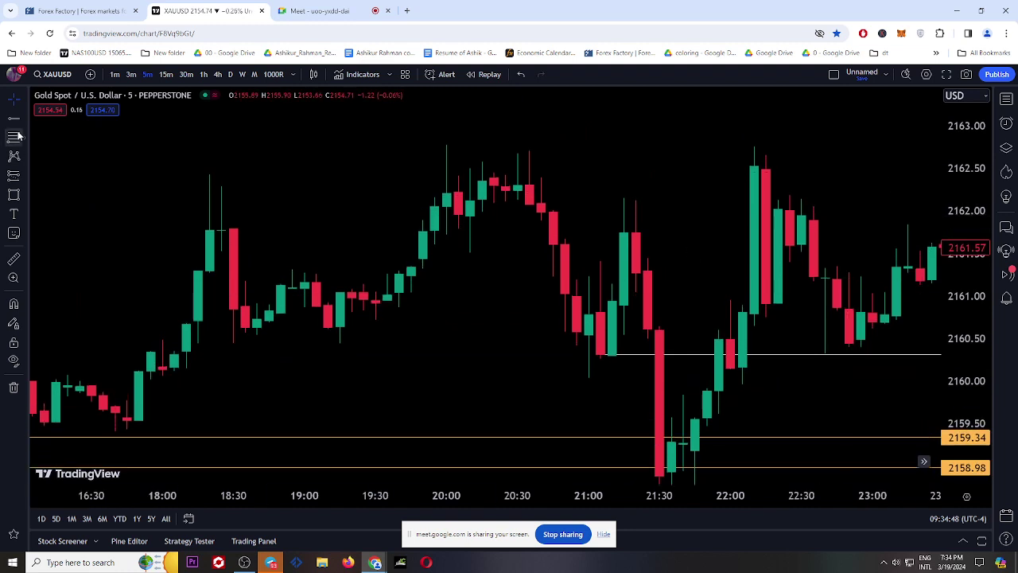
click(13, 194)
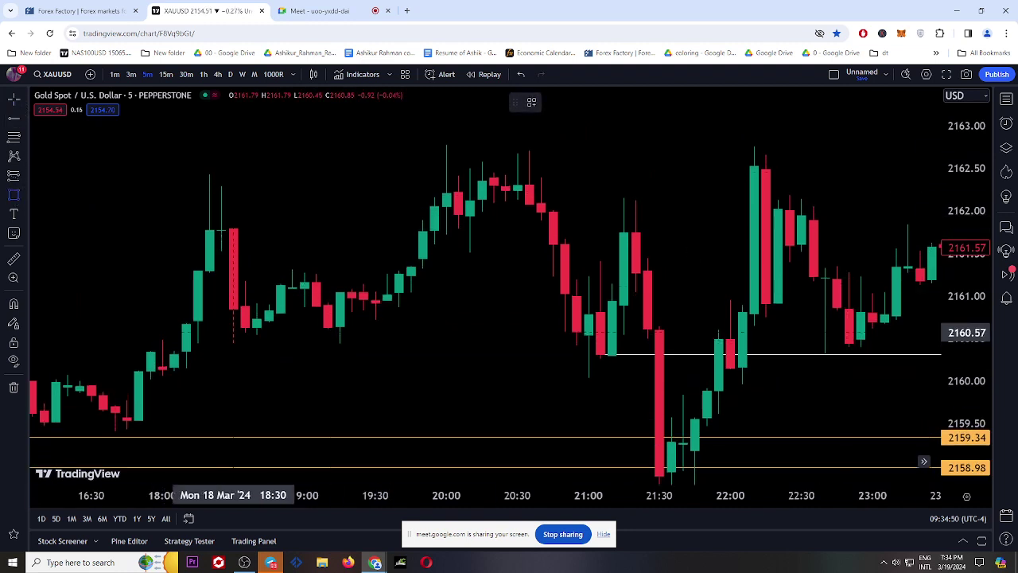
mouse_move(233, 332)
mouse_down()
mouse_move(666, 346)
mouse_move(671, 355)
mouse_up()
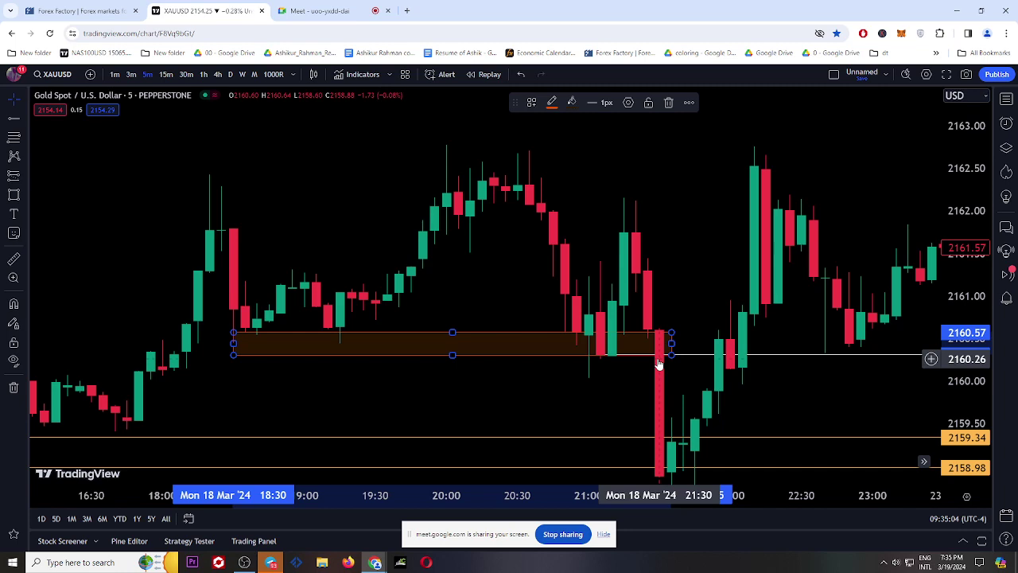
- Draw a rectangle zone from about 2159.51 down to 2158.44, spanning 13:40 to 21:55 on 18 March
scroll(628, 338, left, 2)
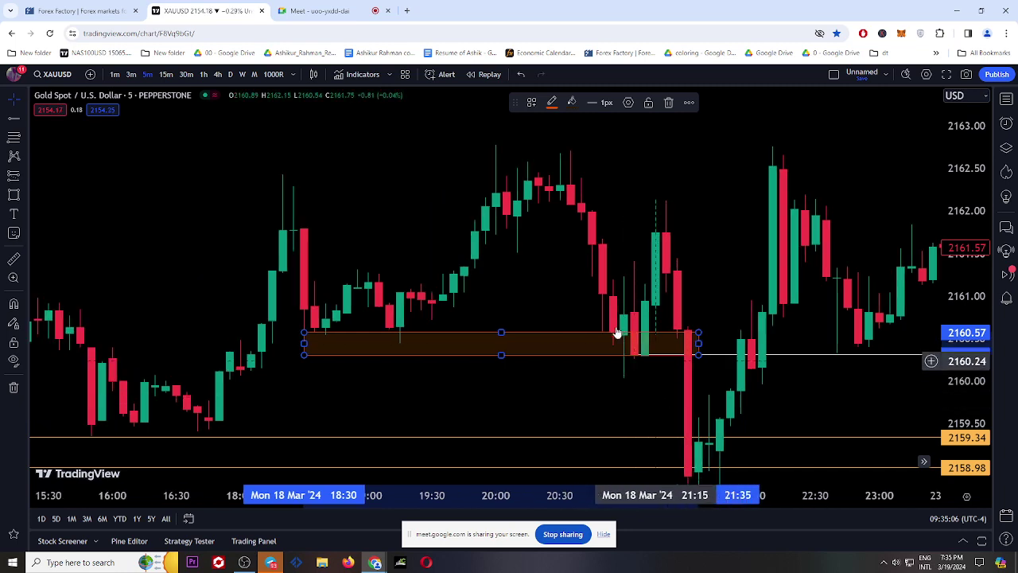
drag(323, 382, 496, 311)
scroll(419, 347, down, 2)
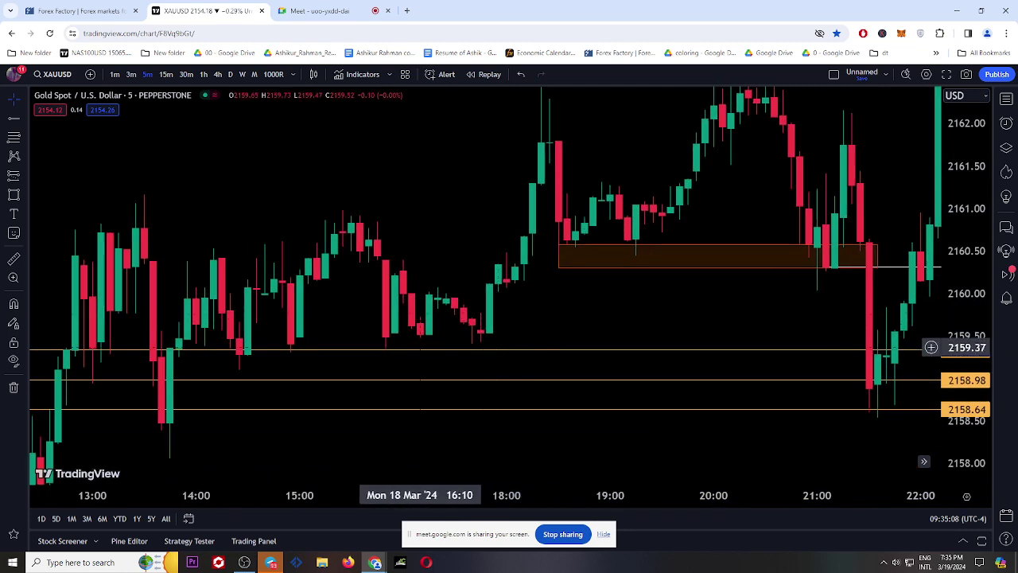
click(13, 194)
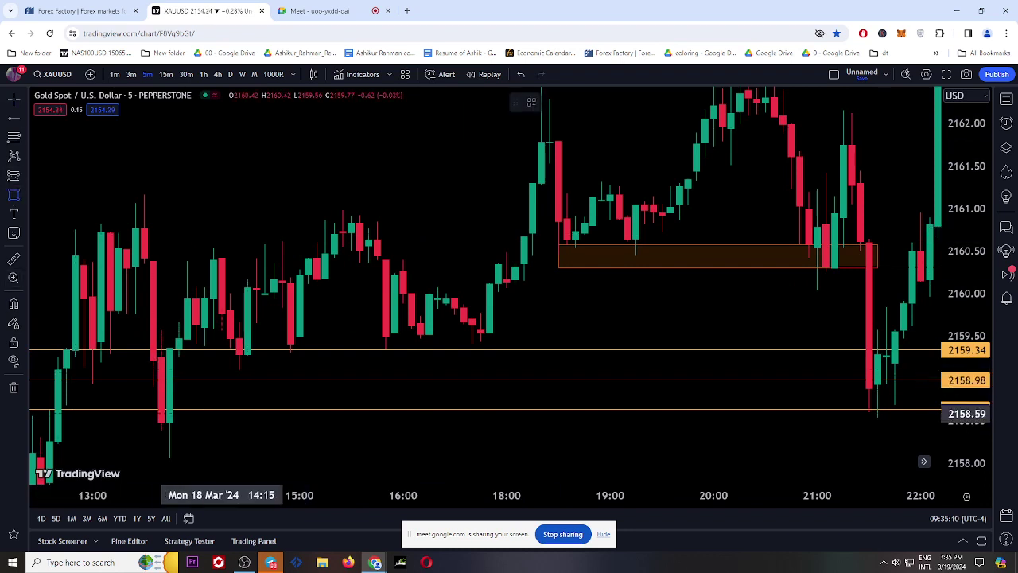
click(162, 335)
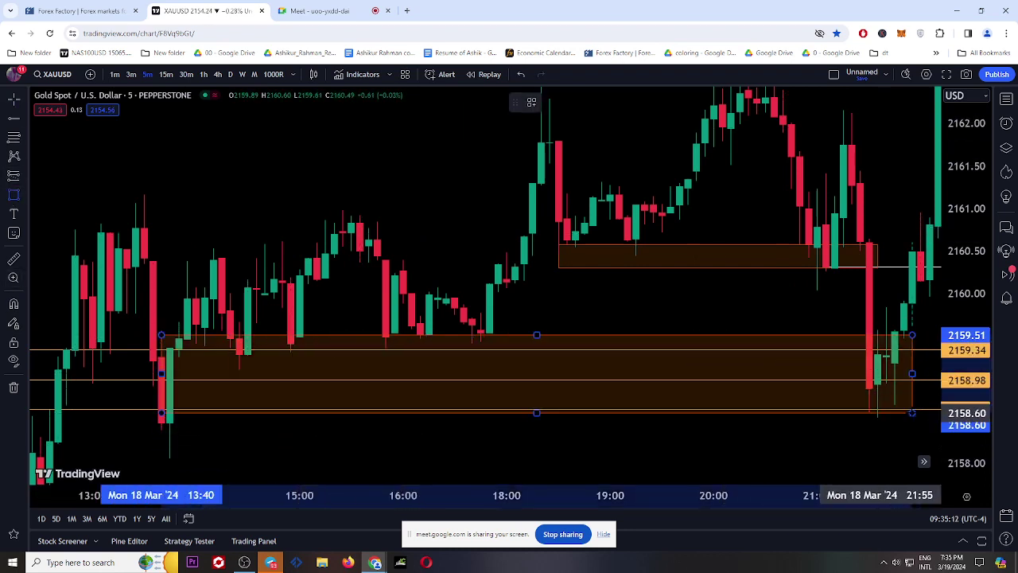
click(912, 413)
drag(161, 412, 162, 426)
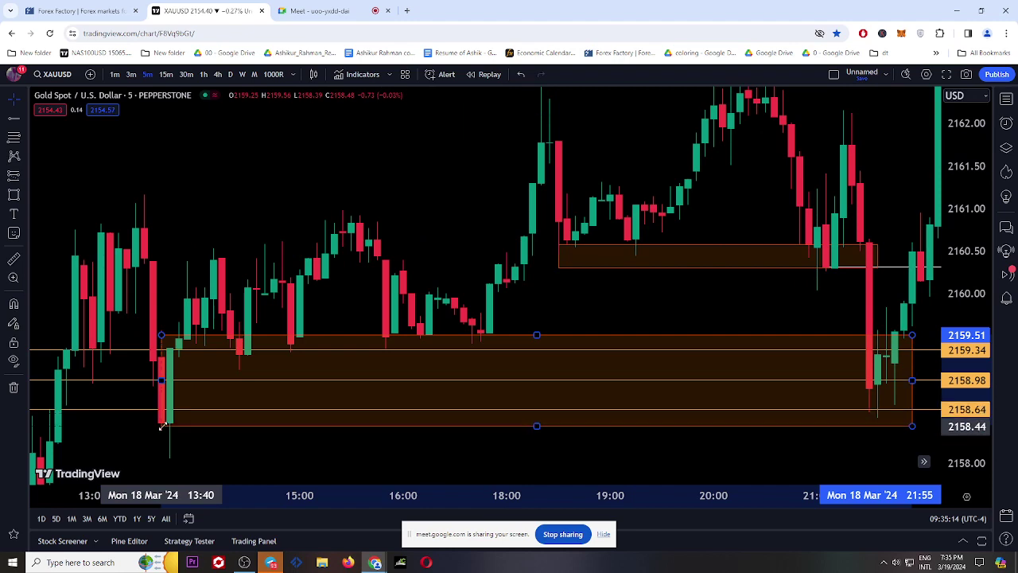
- Extend the zone beneath the 2158.64 line forward in time to about the 09:35 candle on 19 March
drag(762, 424, 439, 459)
drag(671, 441, 581, 426)
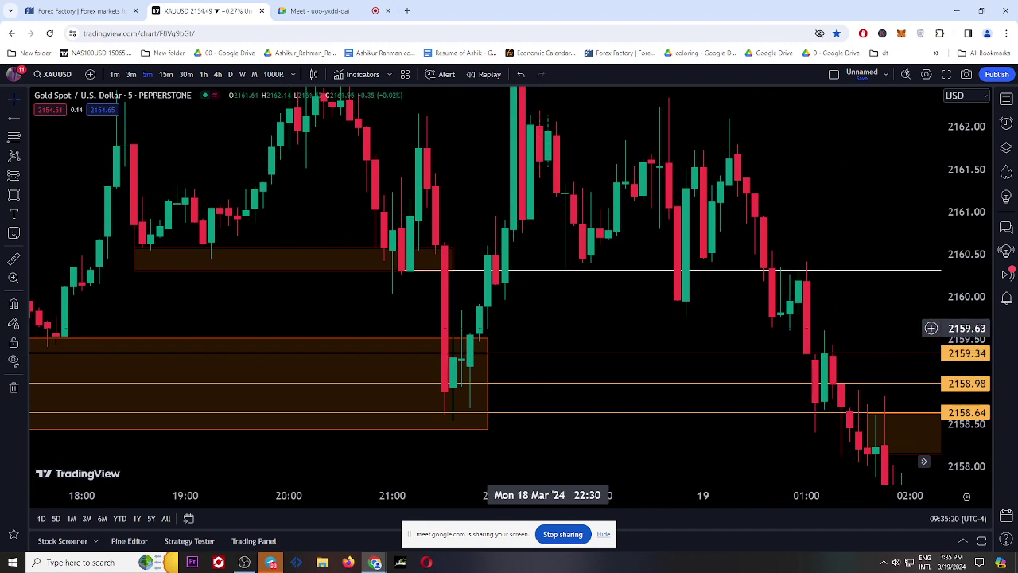
drag(564, 321, 429, 342)
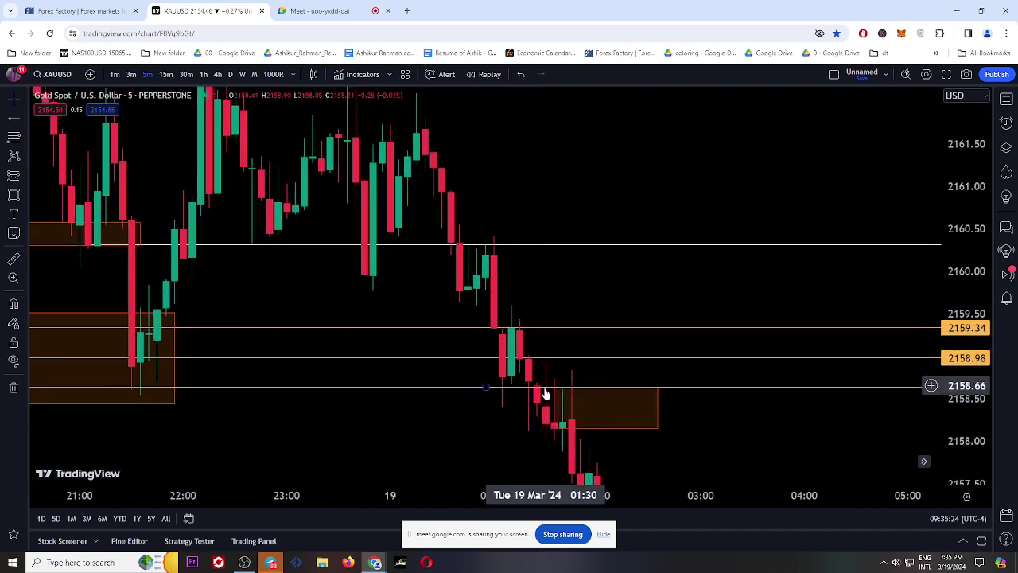
drag(502, 424, 374, 365)
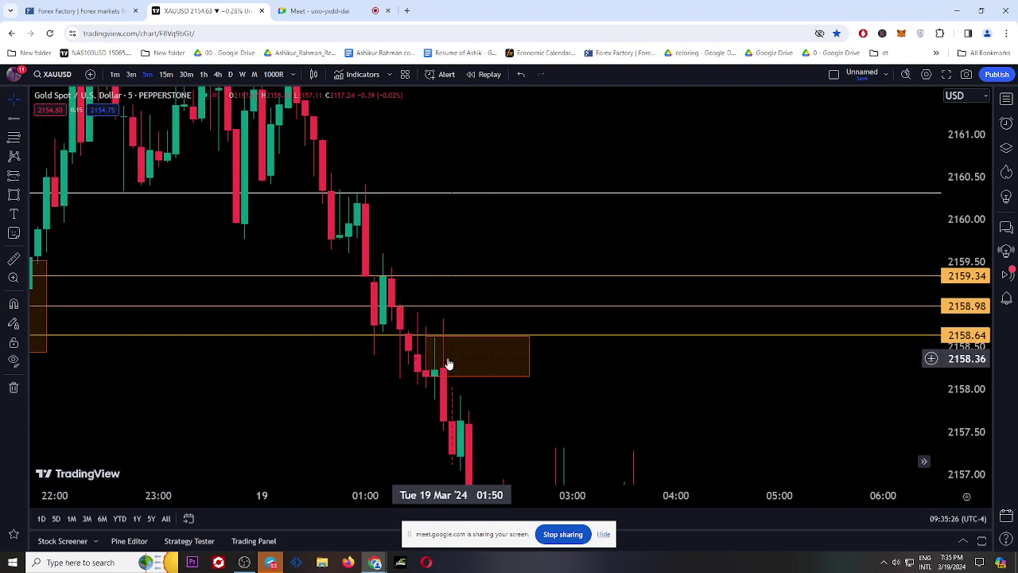
drag(531, 357, 900, 357)
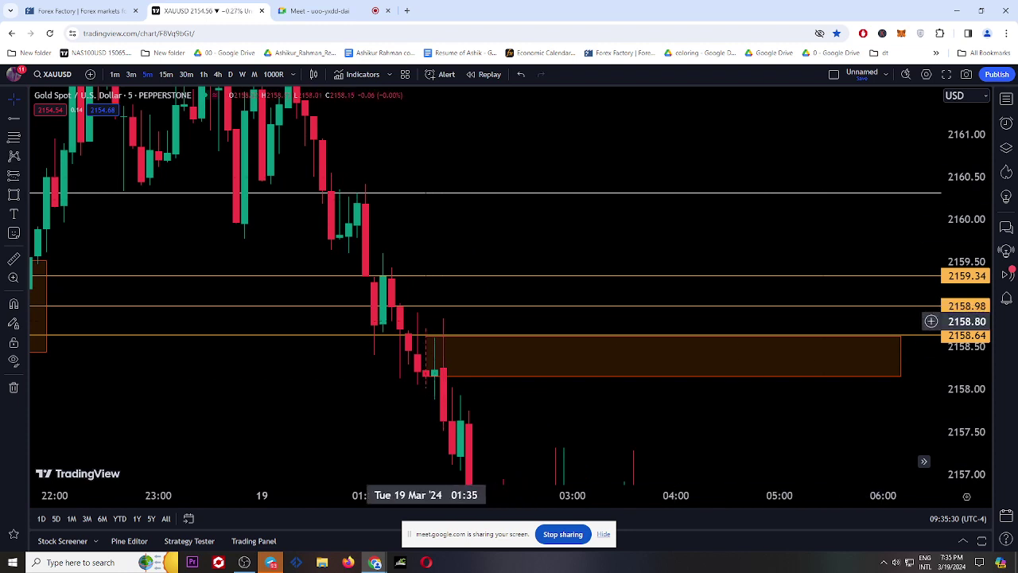
drag(521, 385, 160, 352)
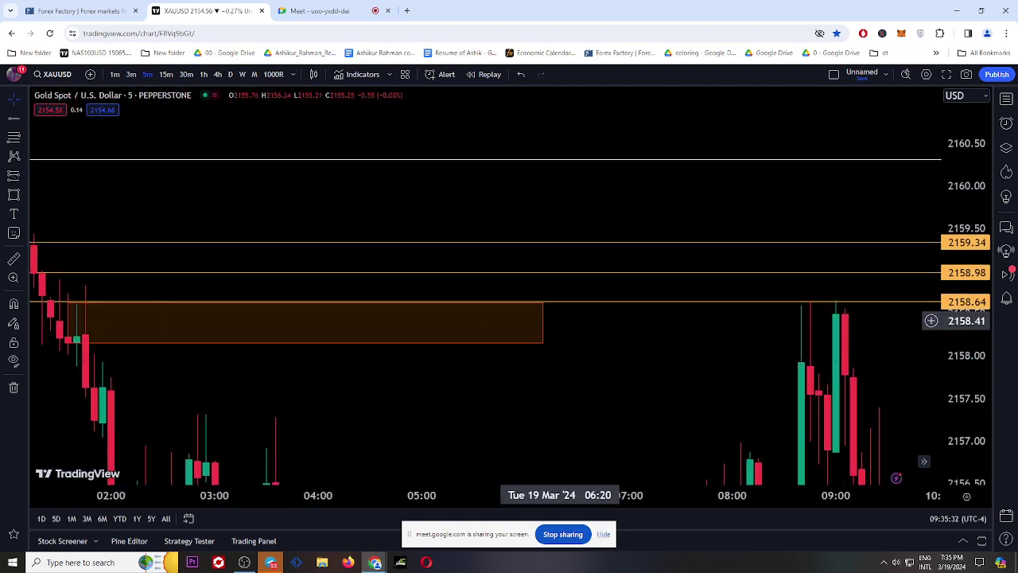
mouse_move(541, 319)
mouse_down()
mouse_move(899, 308)
mouse_move(896, 321)
mouse_up()
- Draw a demand zone rectangle from about 2153.55 down to 2152.23, spanning about 08:25 to 12:20 on 19 March
scroll(831, 317, down, 2)
drag(703, 374, 388, 250)
drag(965, 334, 965, 390)
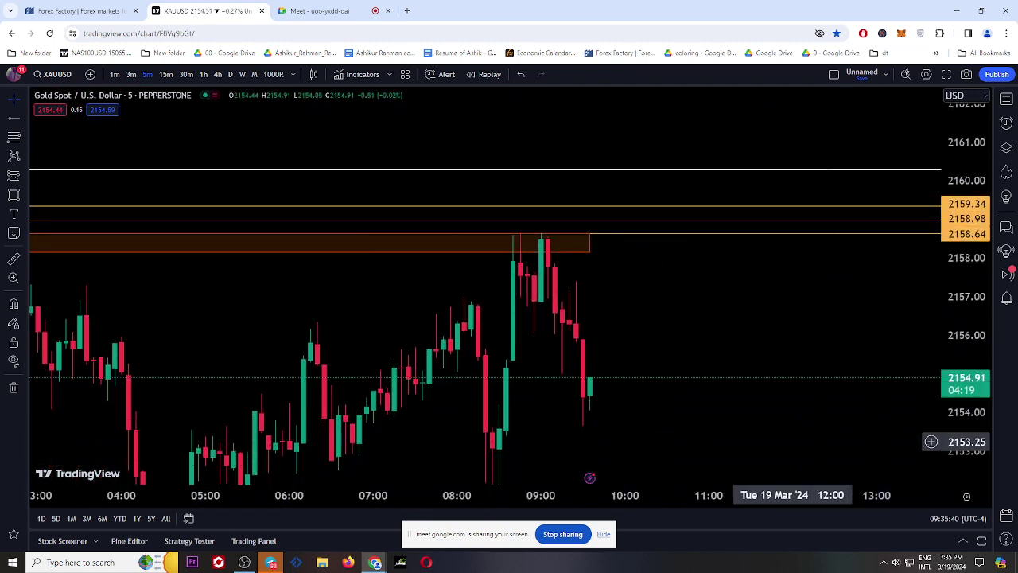
drag(795, 438, 734, 286)
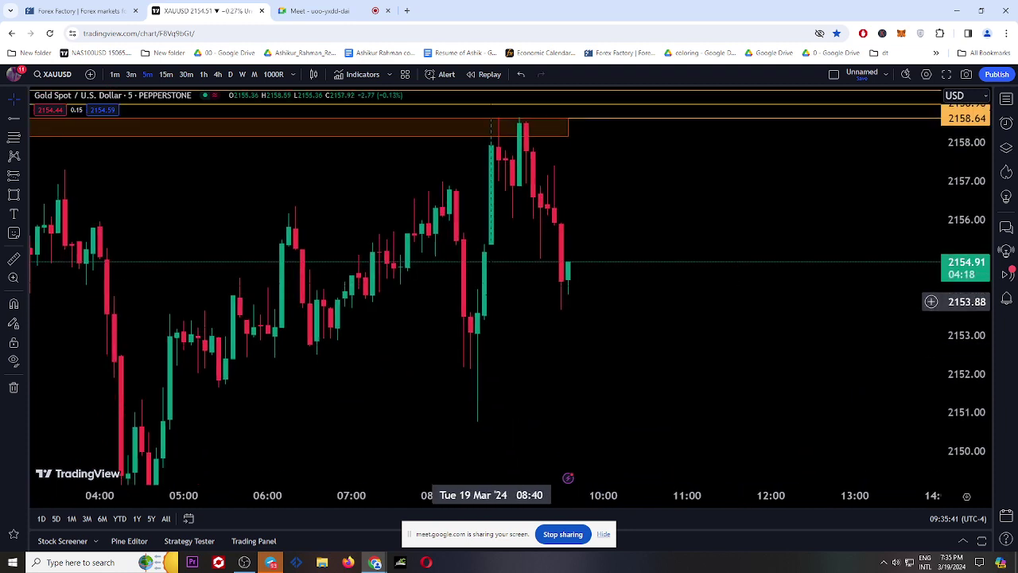
click(12, 196)
drag(471, 315, 798, 365)
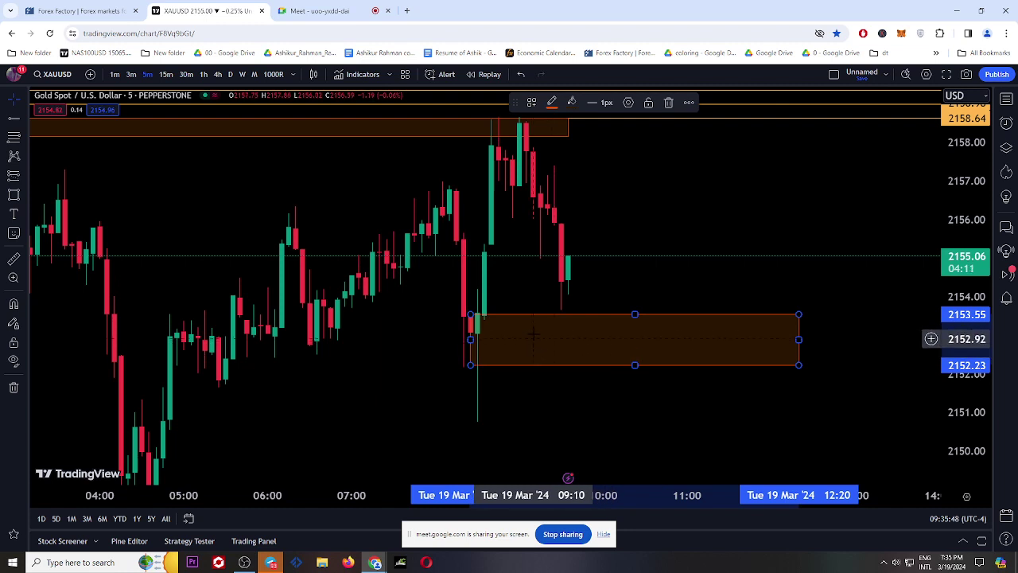
click(518, 380)
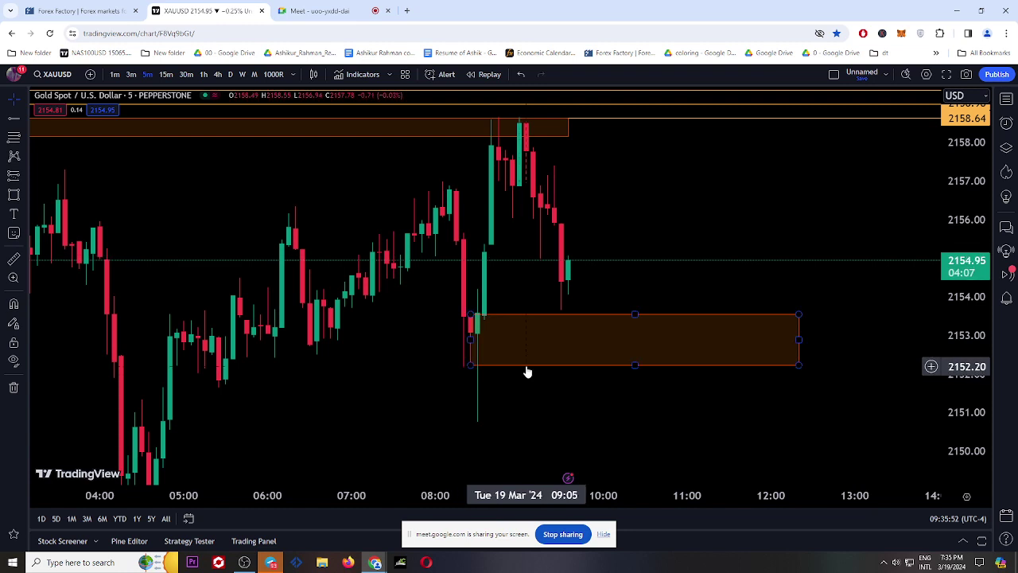
- Examine the live price action at the new demand zone and its relation to the supply zone and lines above
scroll(527, 372, down, 3)
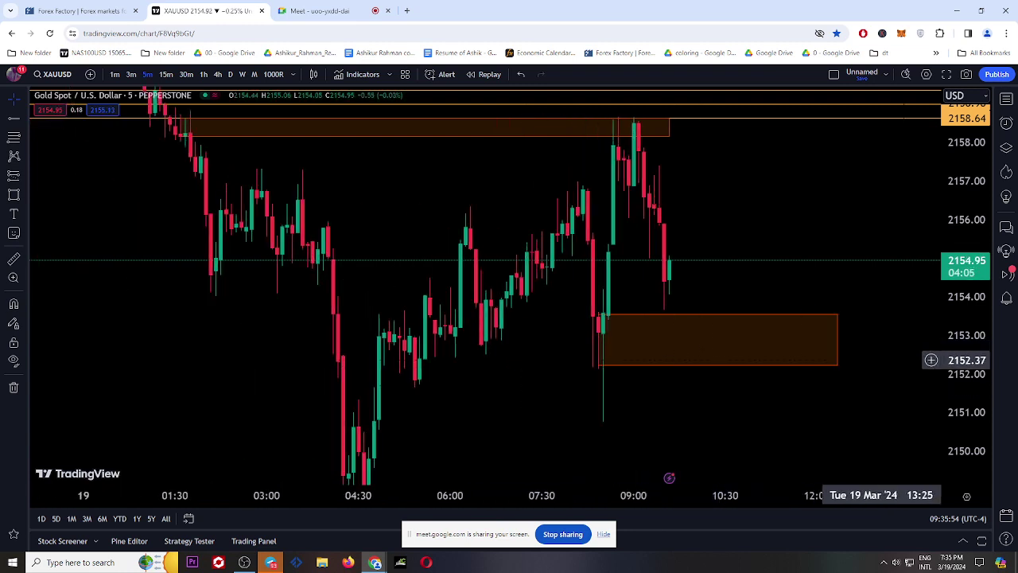
drag(962, 314, 962, 332)
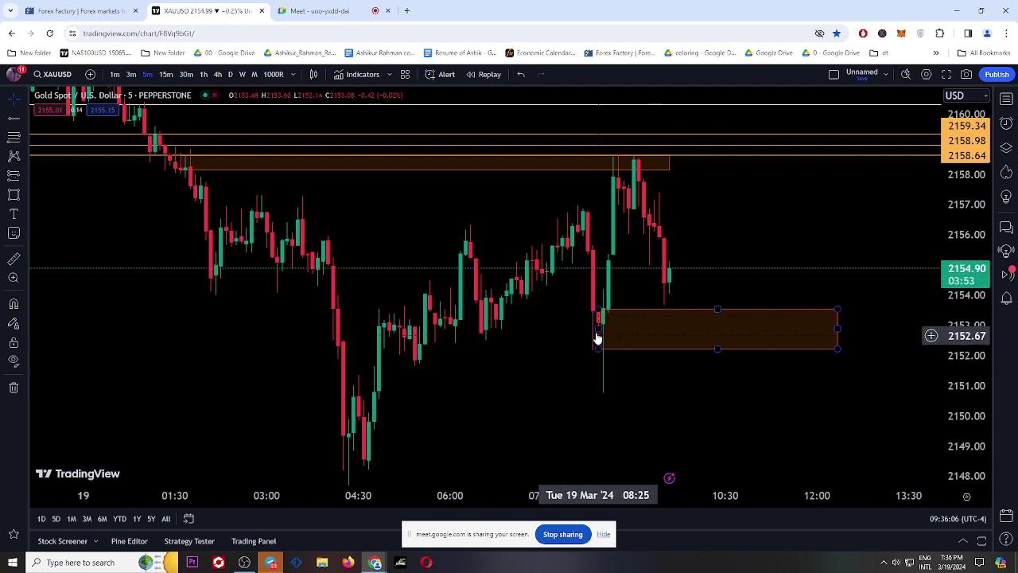
scroll(600, 329, up, 5)
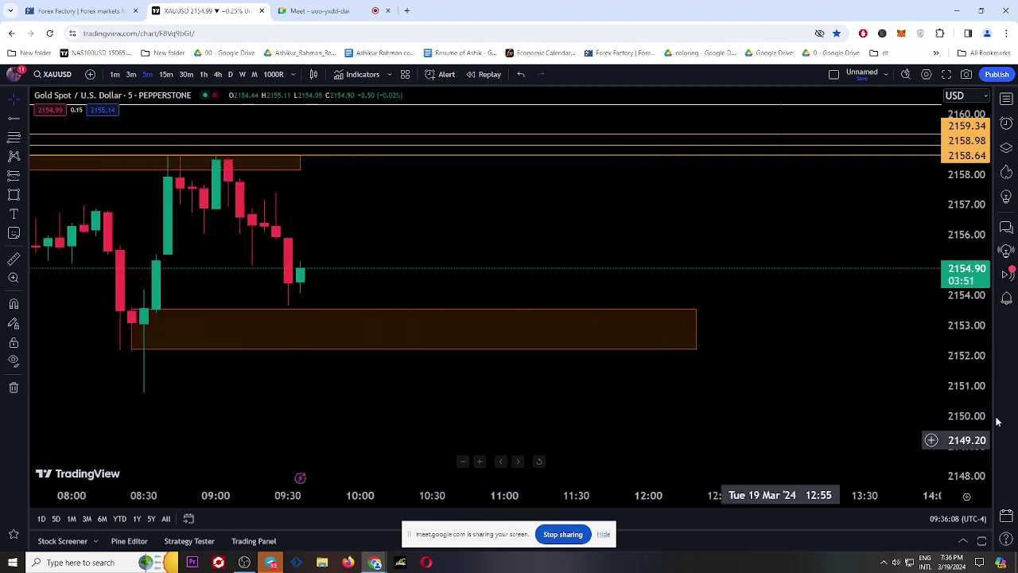
mouse_move(384, 438)
mouse_down()
mouse_move(493, 345)
mouse_move(366, 425)
mouse_move(384, 433)
mouse_up()
scroll(392, 397, down, 5)
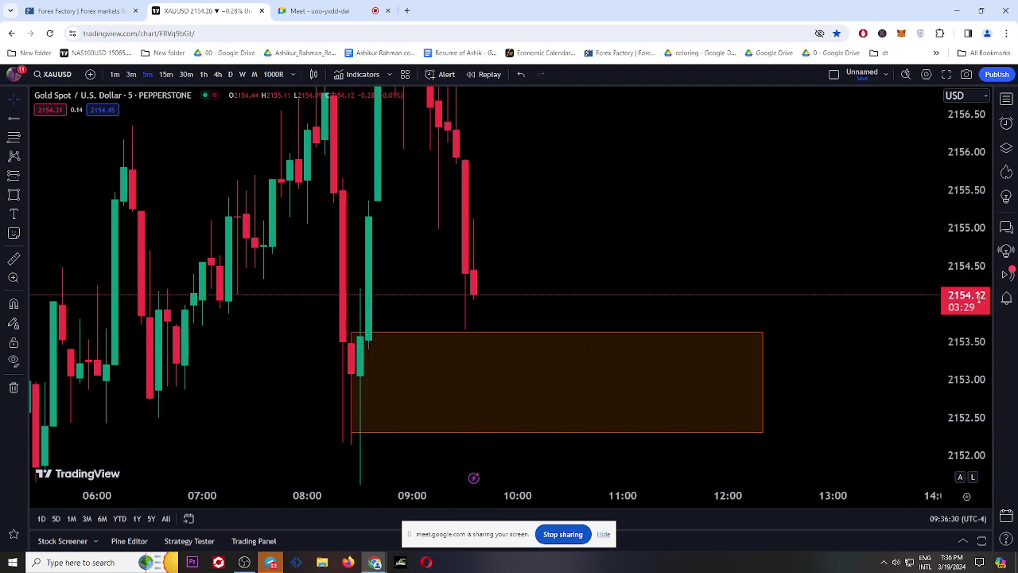
double_click(966, 477)
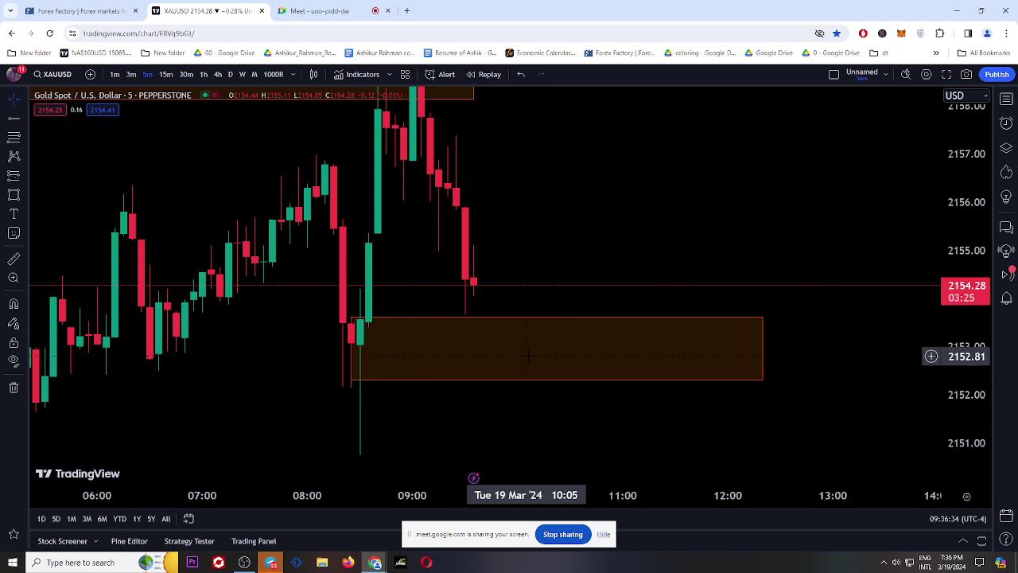
click(497, 346)
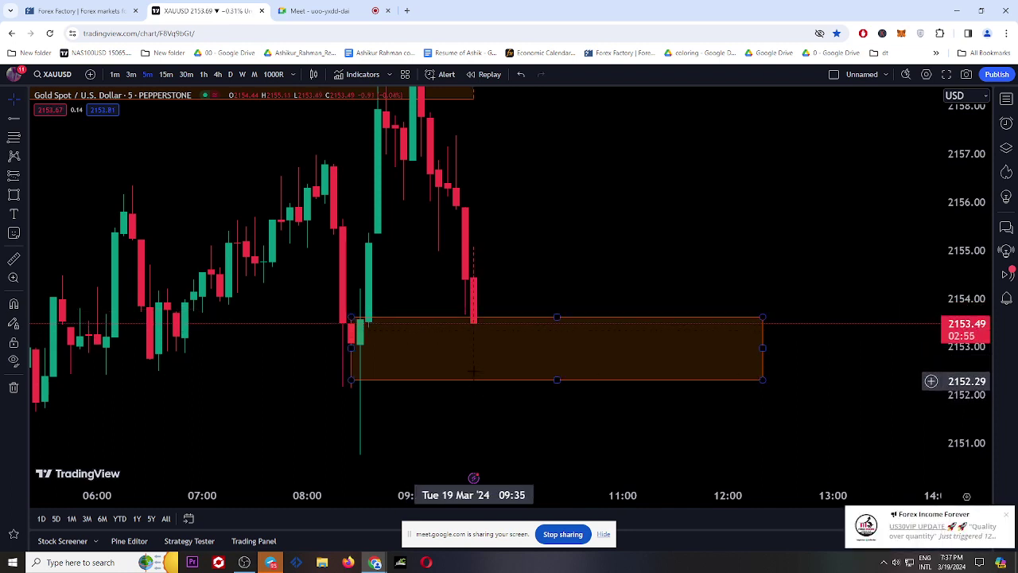
click(1005, 514)
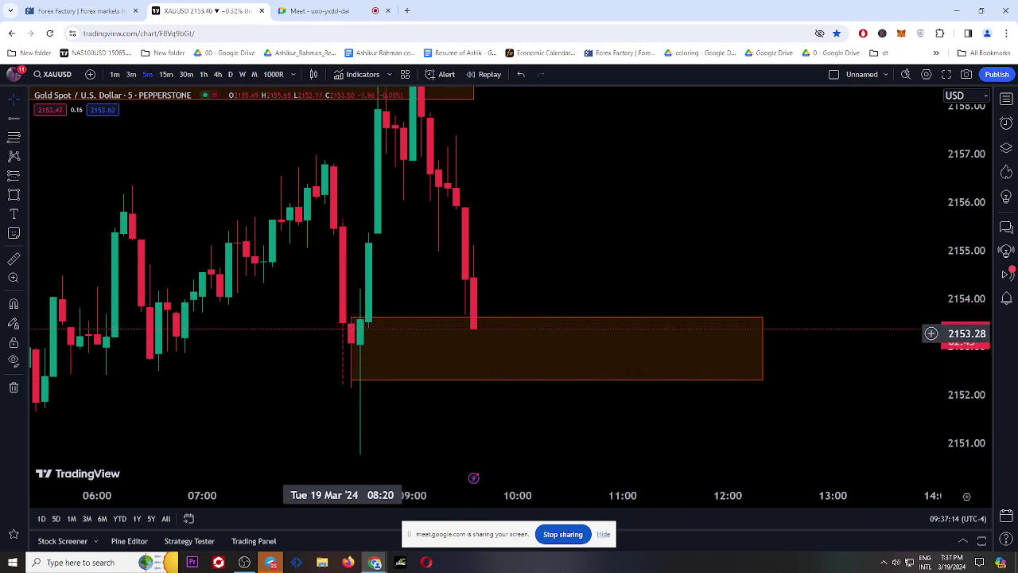
click(350, 330)
click(438, 362)
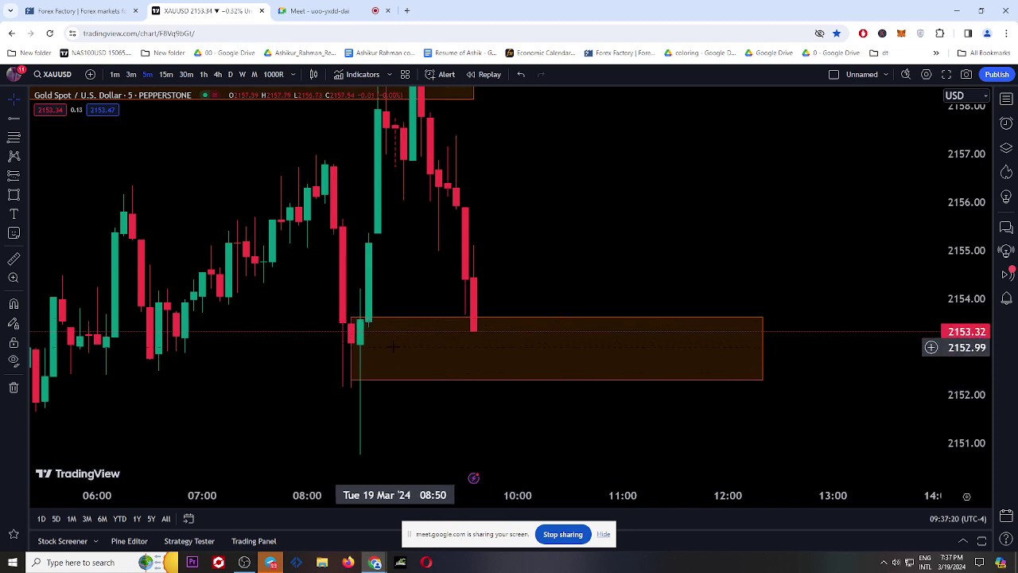
scroll(375, 347, down, 2)
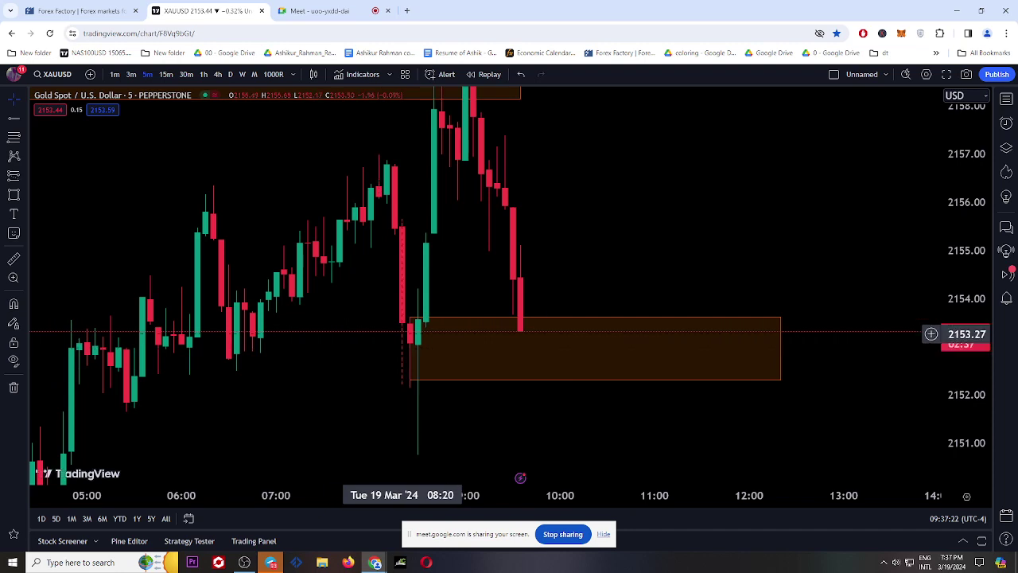
drag(950, 159, 851, 388)
scroll(371, 311, left, 10)
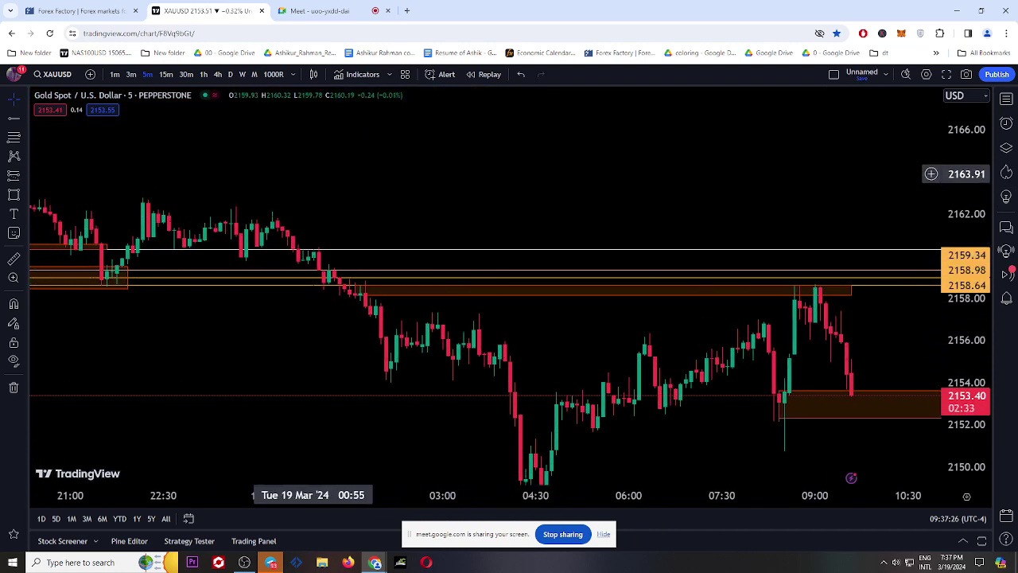
- Switch the chart to the 15-minute timeframe with the price action of 18 and 19 March in view
drag(318, 170, 375, 191)
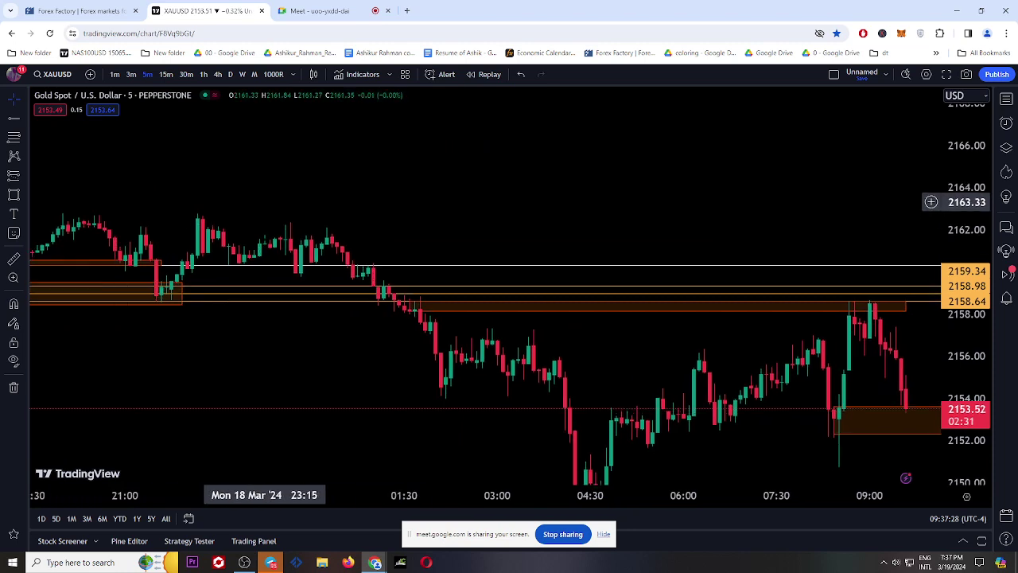
scroll(290, 202, down, 2)
click(166, 74)
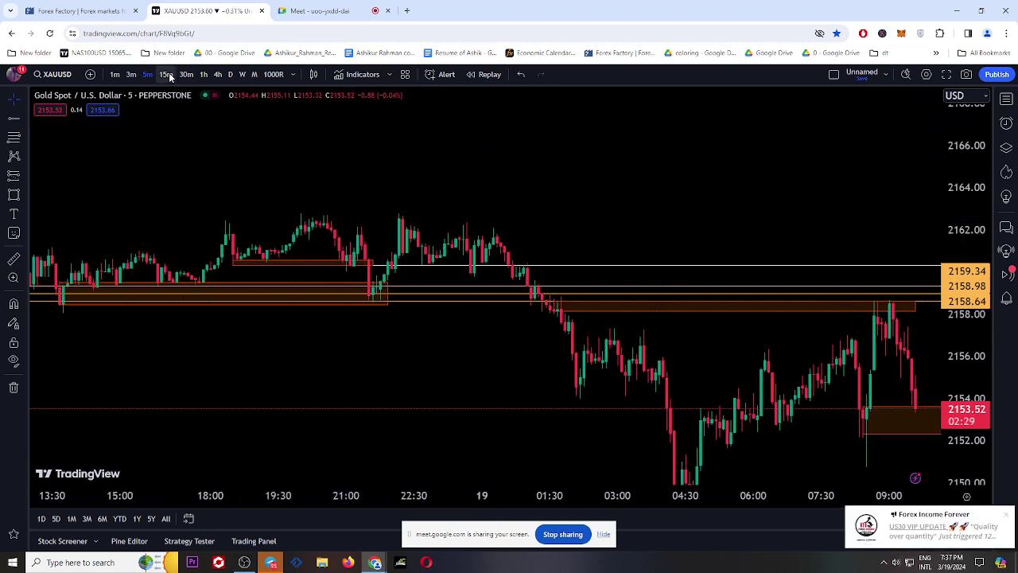
click(1008, 518)
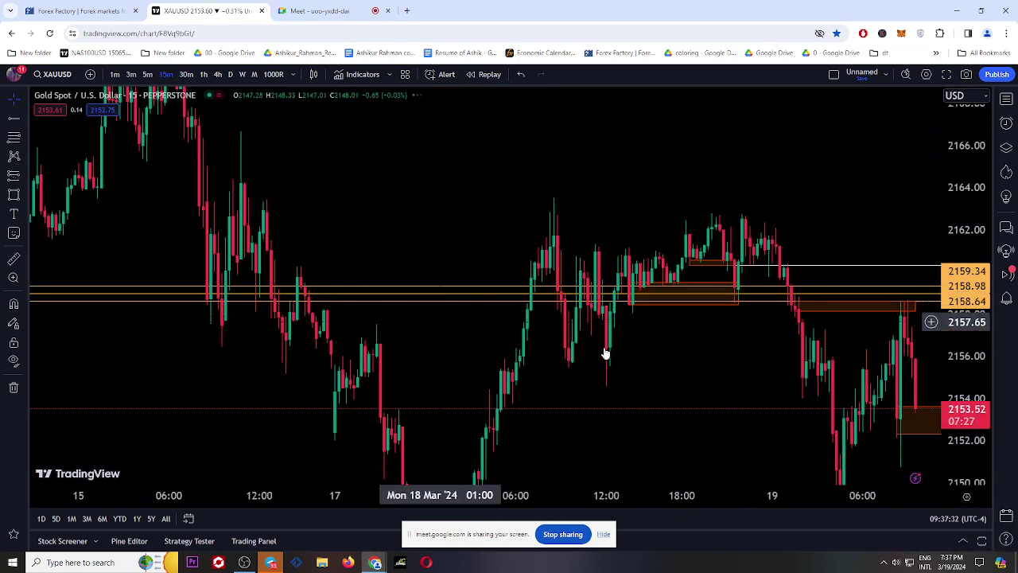
drag(616, 348, 462, 348)
scroll(462, 348, right, 3)
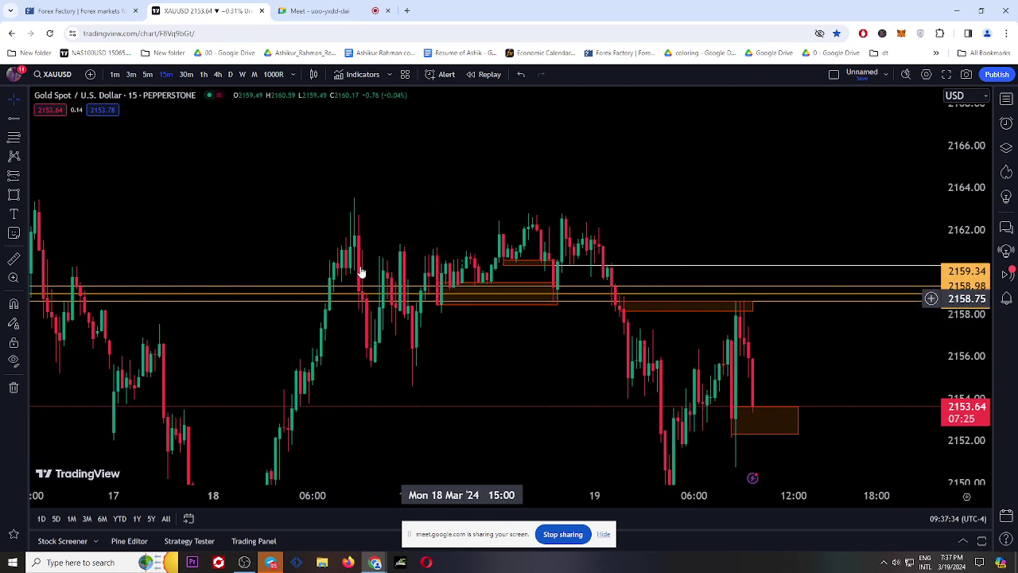
scroll(391, 318, right, 3)
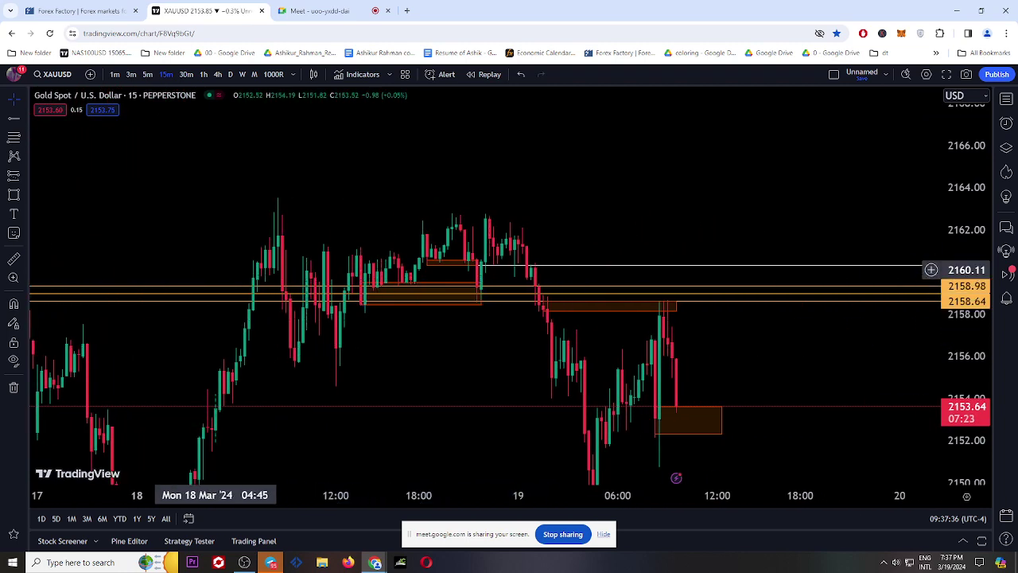
- Draw a rectangle from about 2161.14 down to 2160.41, spanning 19:00 to 21:30 on 18 March
click(13, 194)
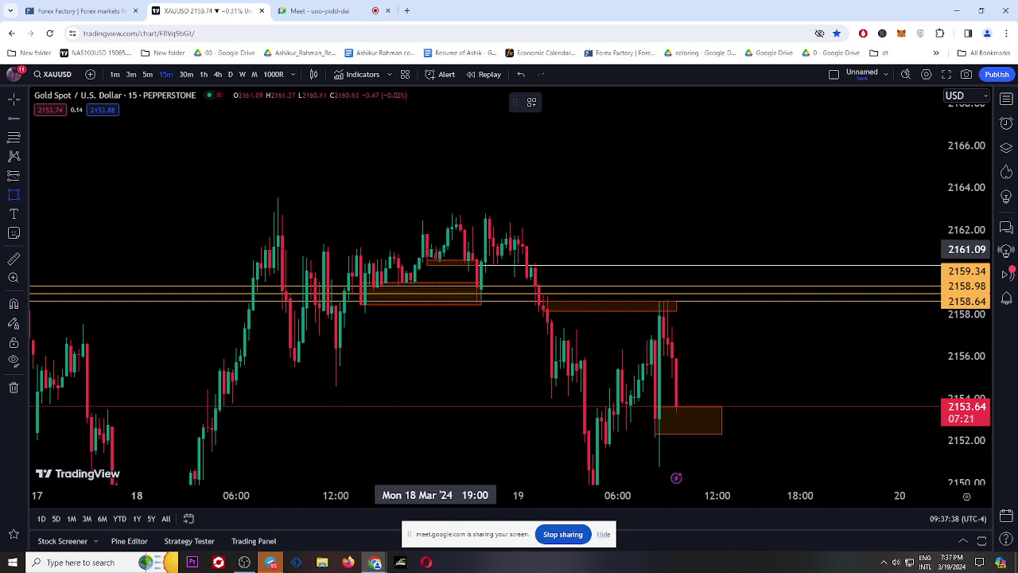
click(435, 248)
click(480, 263)
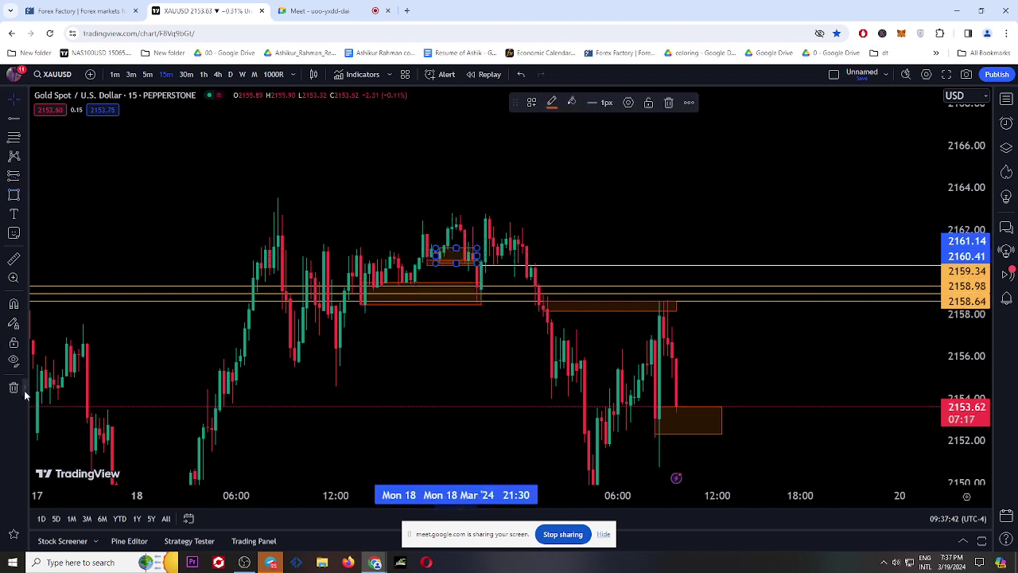
- Remove all drawings and indicators from the chart
mouse_move(14, 388)
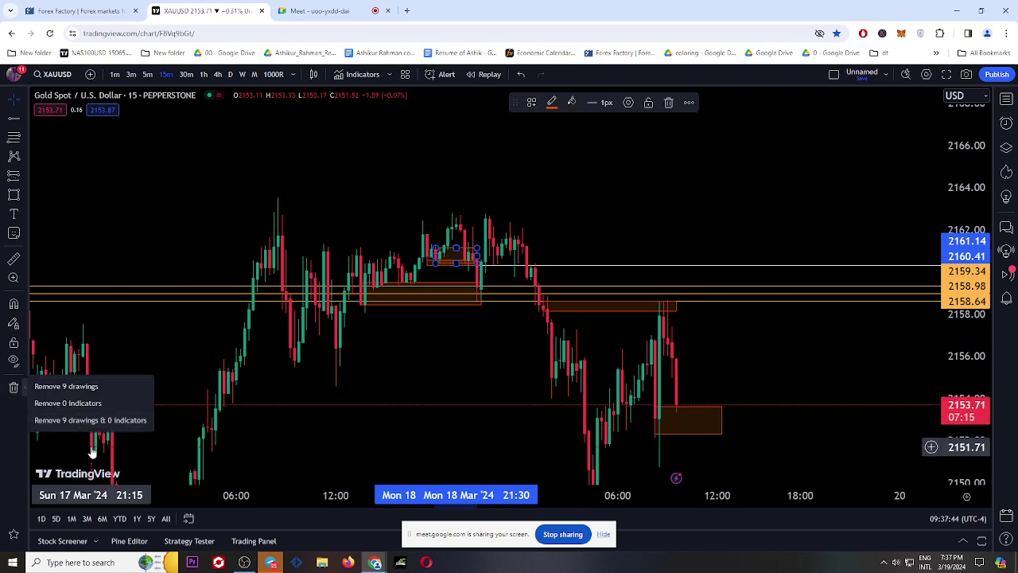
click(71, 415)
- Draw a rectangle zone from about 2160.01 down to 2159.38, spanning 16:30 to 22:45 on 18 March
scroll(400, 397, up, 5)
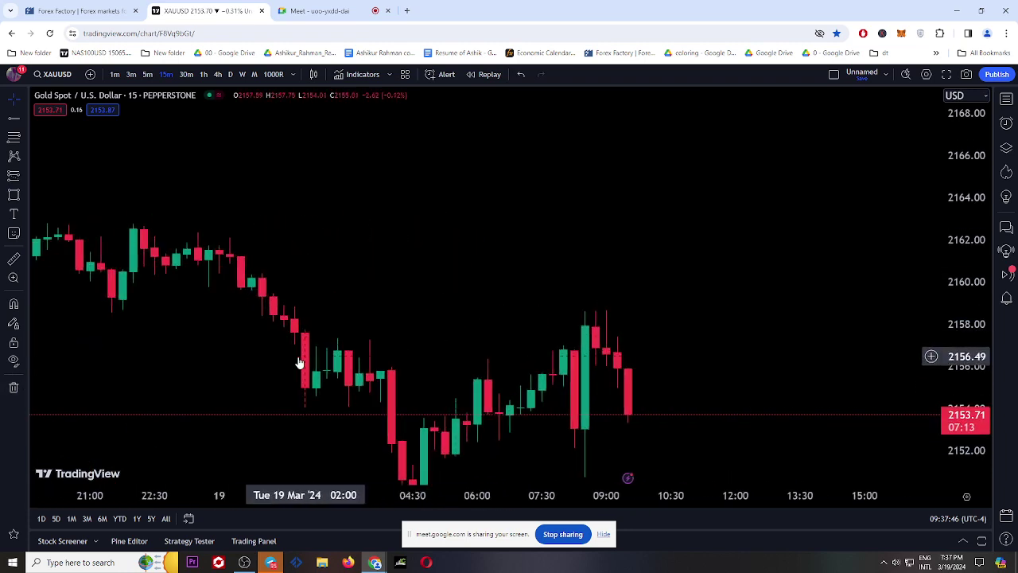
scroll(298, 361, left, 8)
scroll(470, 346, left, 5)
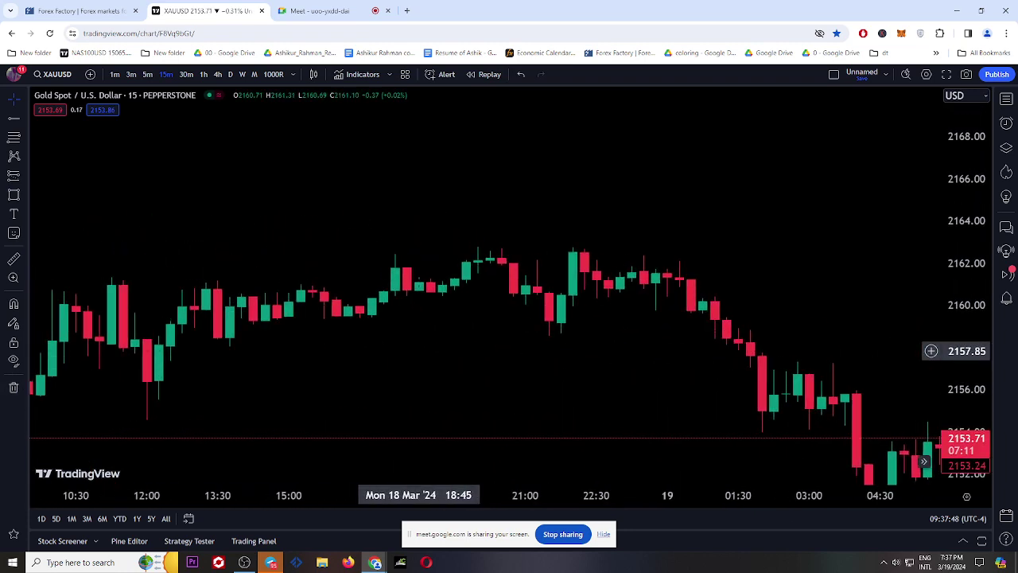
click(13, 194)
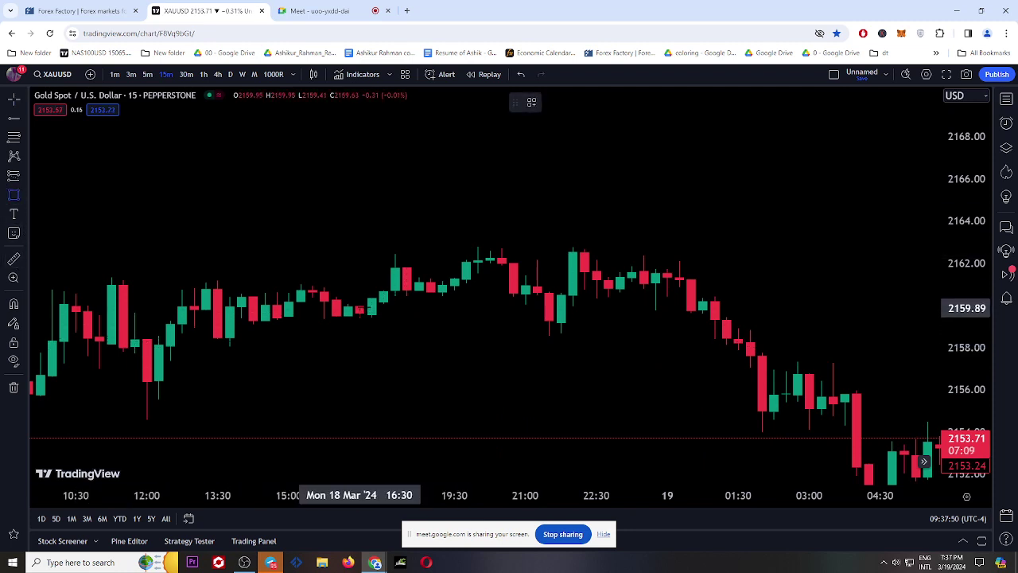
mouse_move(360, 306)
mouse_down()
mouse_move(409, 319)
mouse_move(608, 318)
mouse_up()
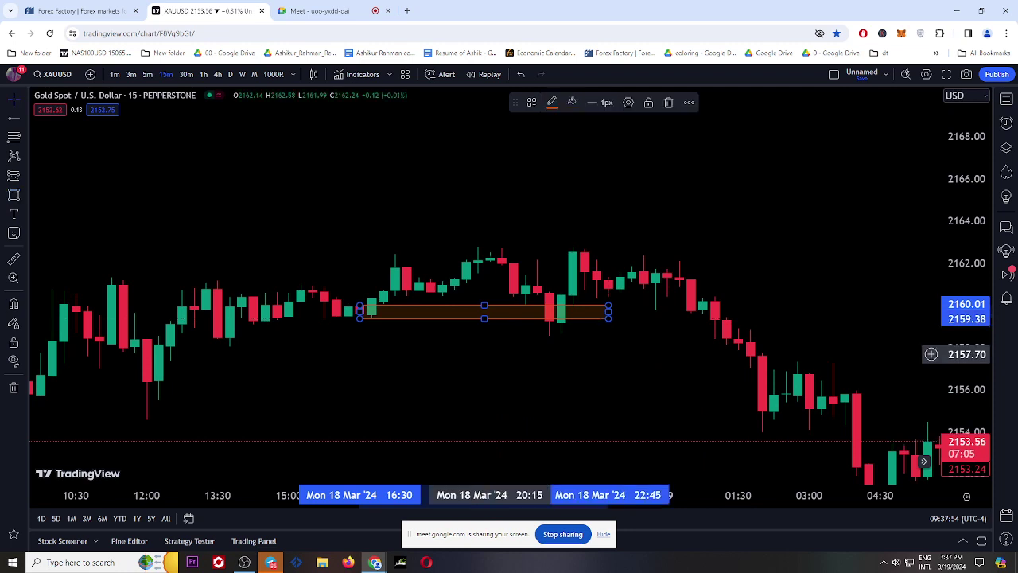
click(489, 354)
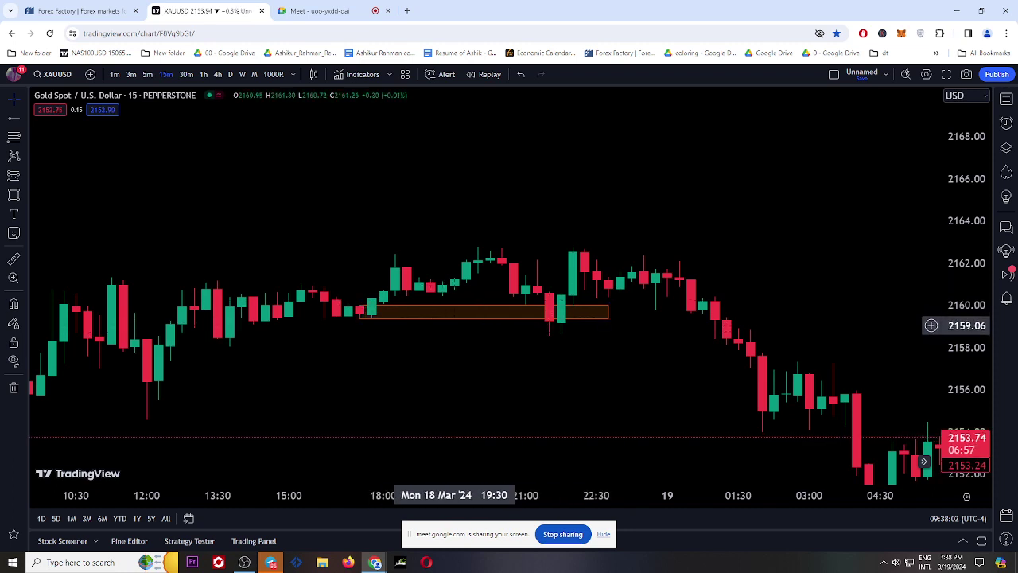
- Draw a second rectangle from about 2160.56 down to 2158.95, spanning 21:30 on 18 March to 01:30 on 19 March
click(14, 194)
mouse_move(549, 294)
mouse_down()
mouse_move(584, 320)
mouse_move(666, 335)
mouse_move(738, 327)
mouse_up()
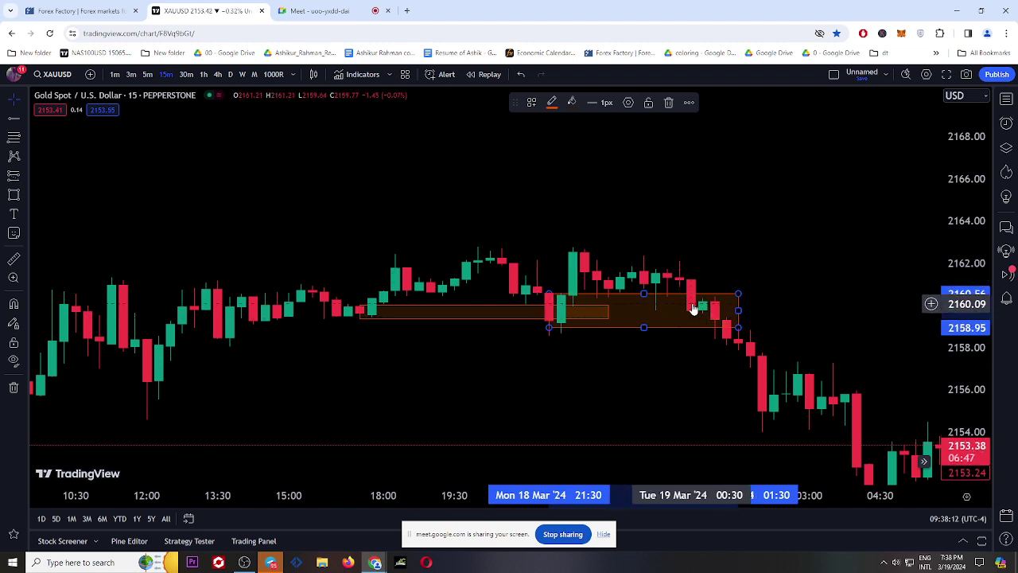
- Check both zones on the 1-hour timeframe, and return to the 15-minute timeframe
click(207, 74)
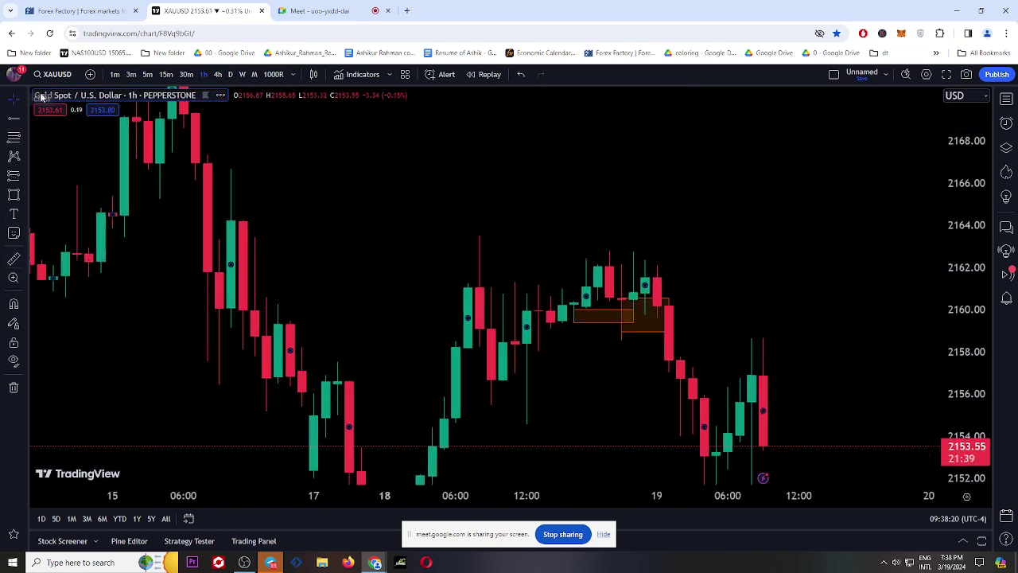
click(163, 75)
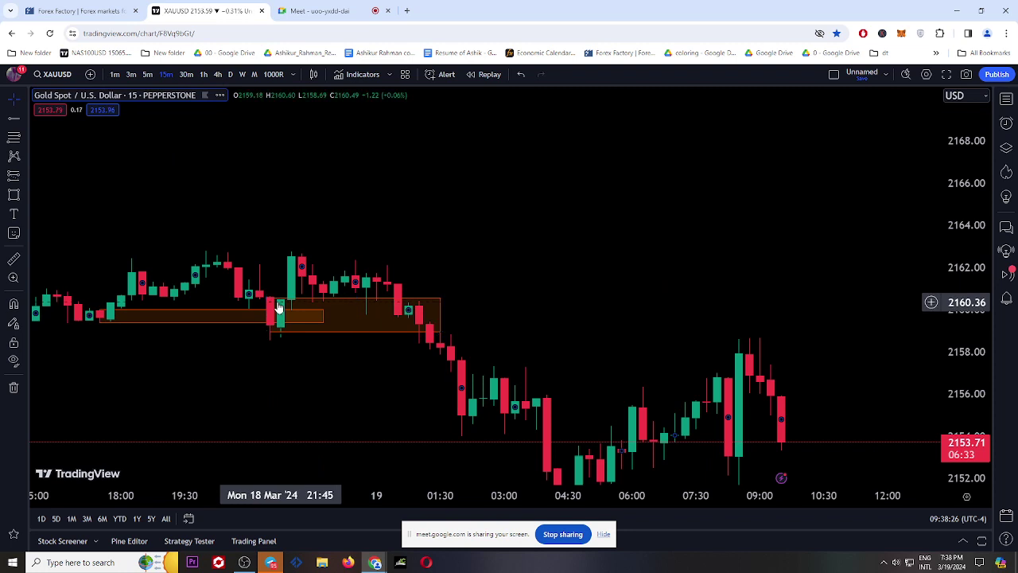
scroll(198, 322, down, 1)
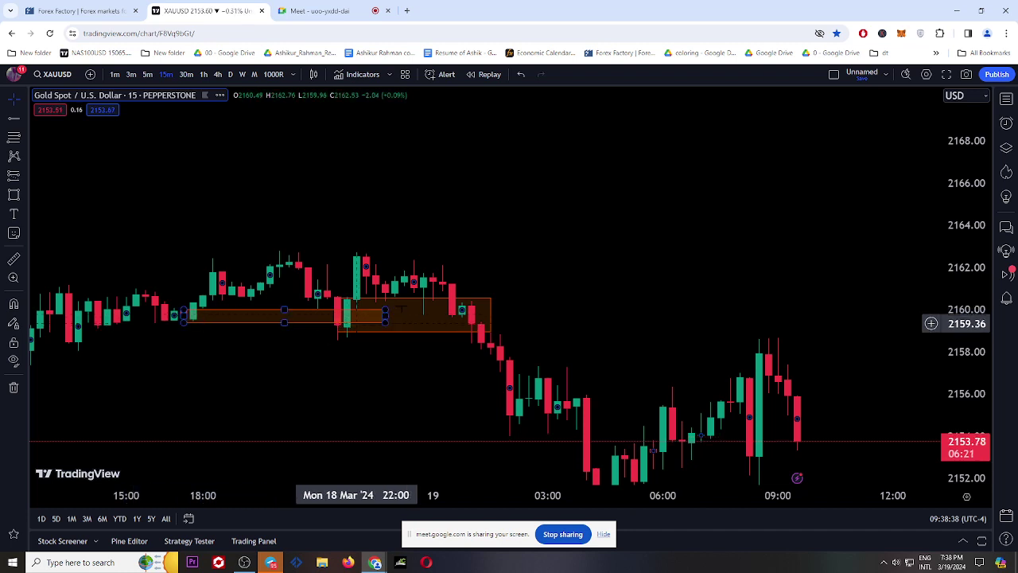
- Extend the larger zone forward to about 09:45 on 19 March and lower its bottom edge to about 2158.70
click(485, 329)
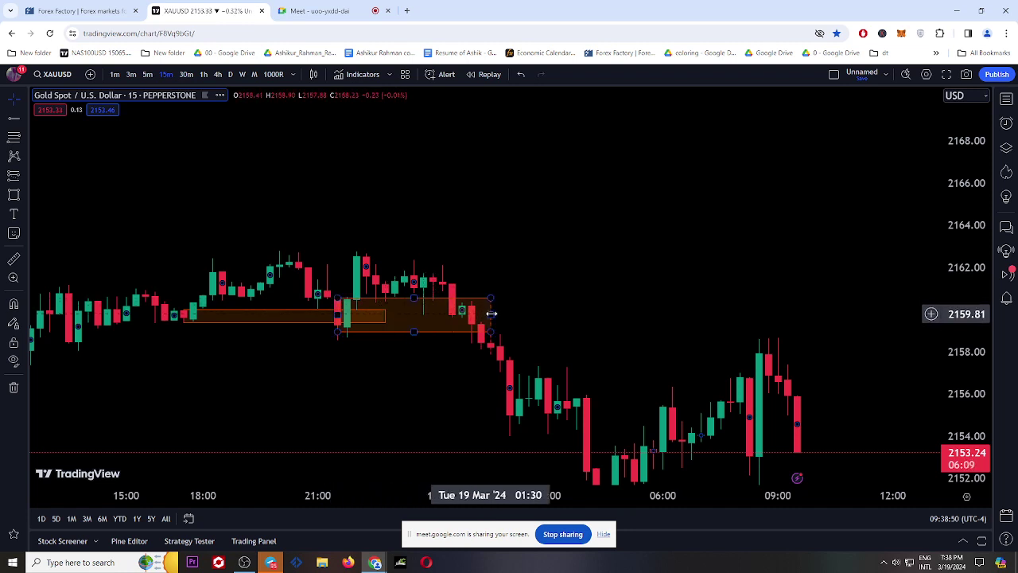
drag(492, 314, 810, 326)
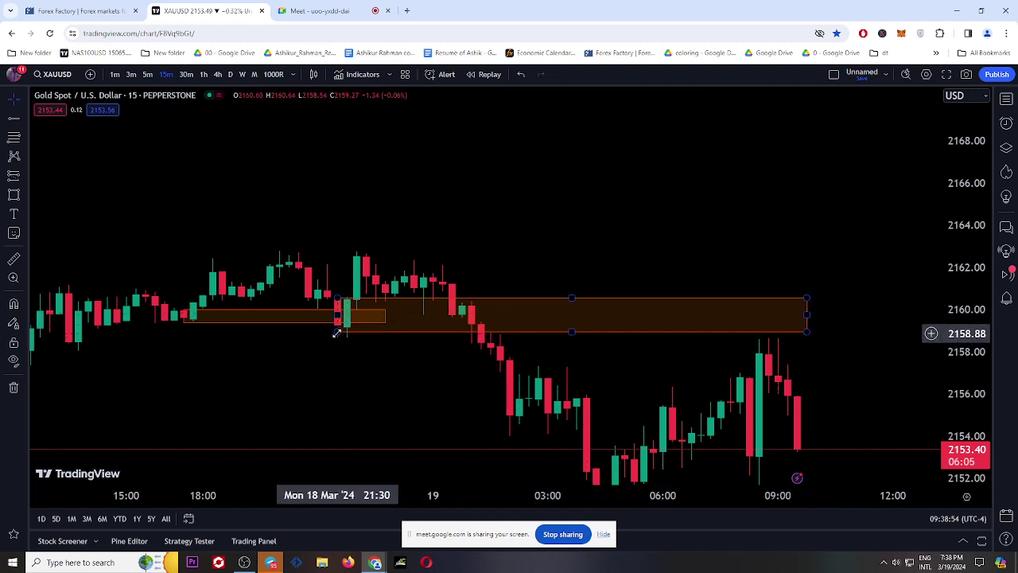
drag(337, 333, 337, 336)
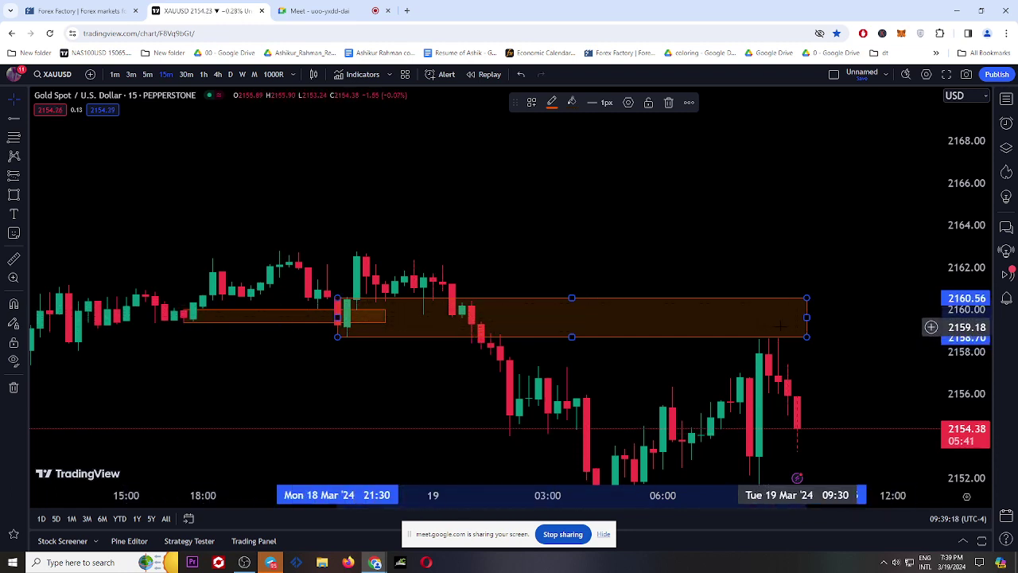
- Examine the extended zone's lower edge against the candle highs around 09:00 on 19 March
drag(941, 386, 934, 329)
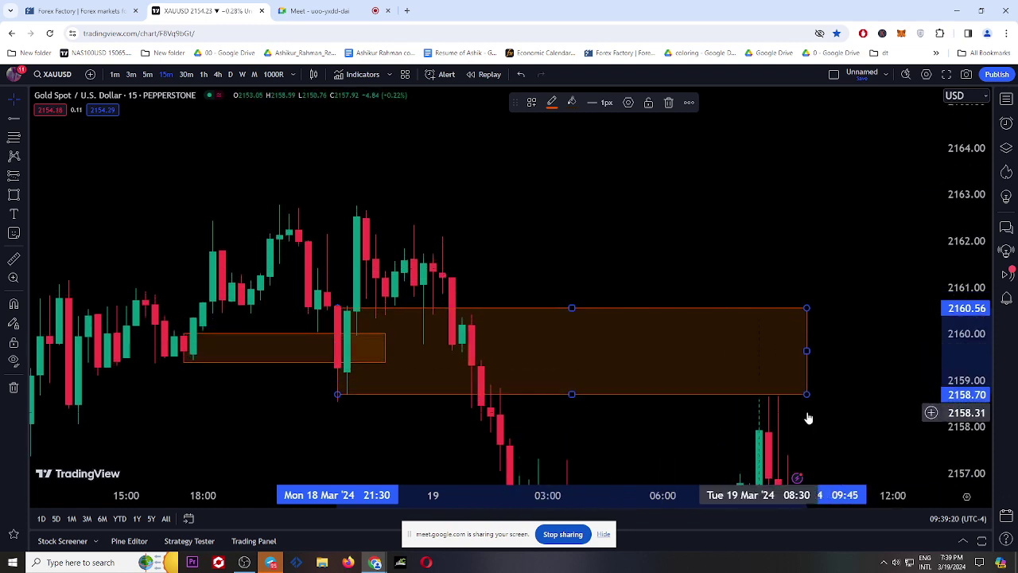
scroll(808, 418, up, 5)
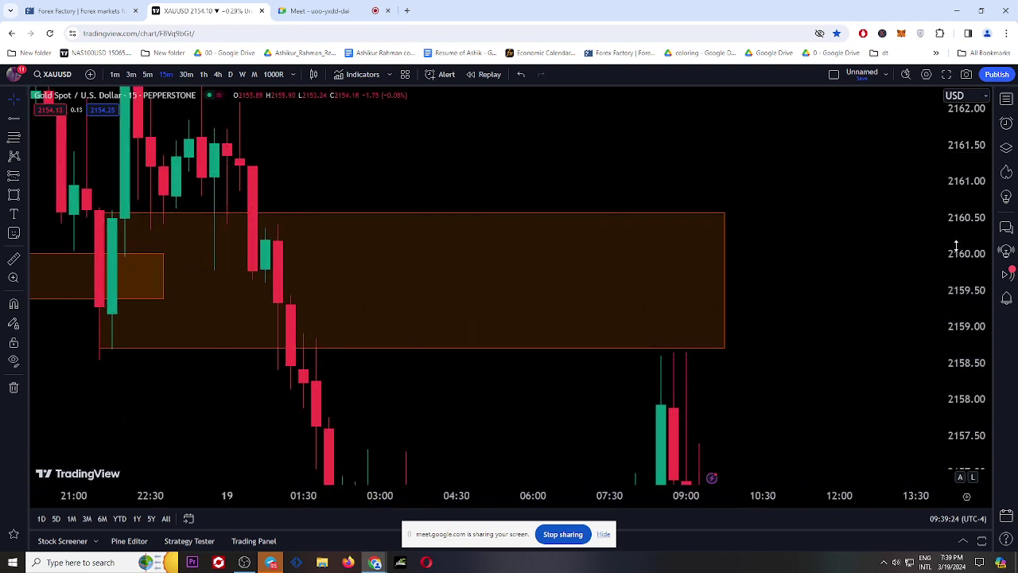
drag(956, 246, 954, 334)
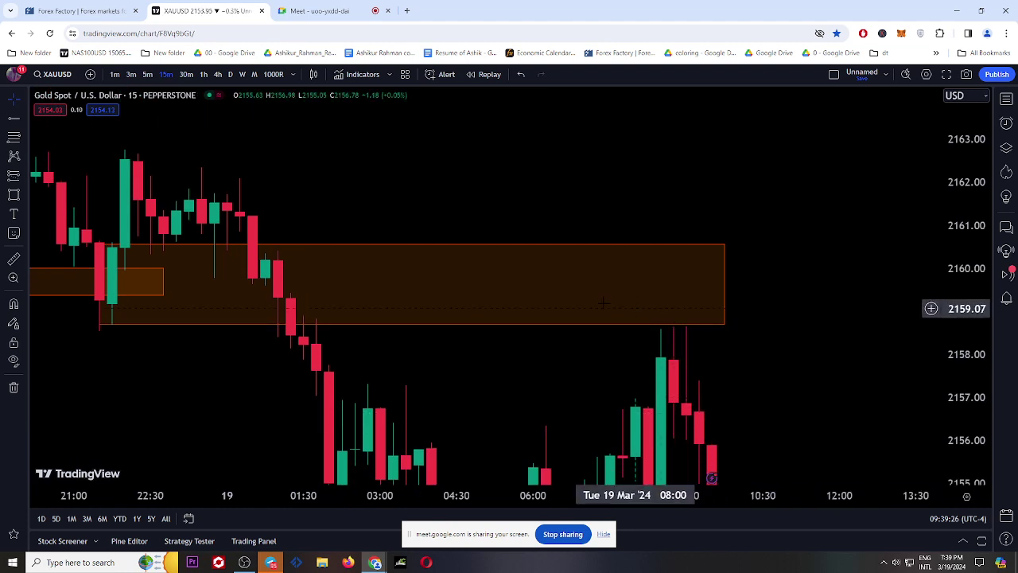
scroll(745, 321, down, 1)
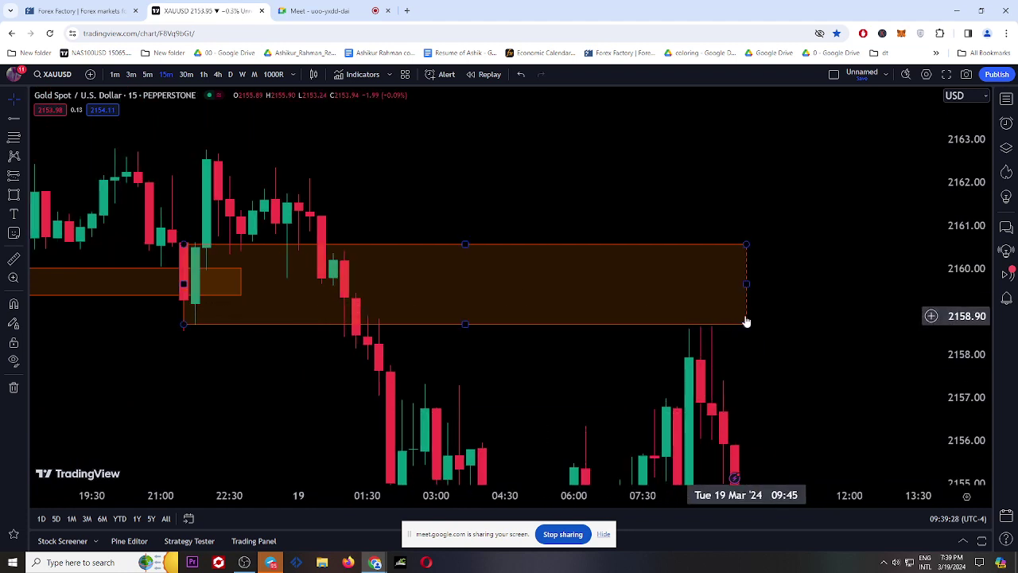
drag(958, 255, 958, 334)
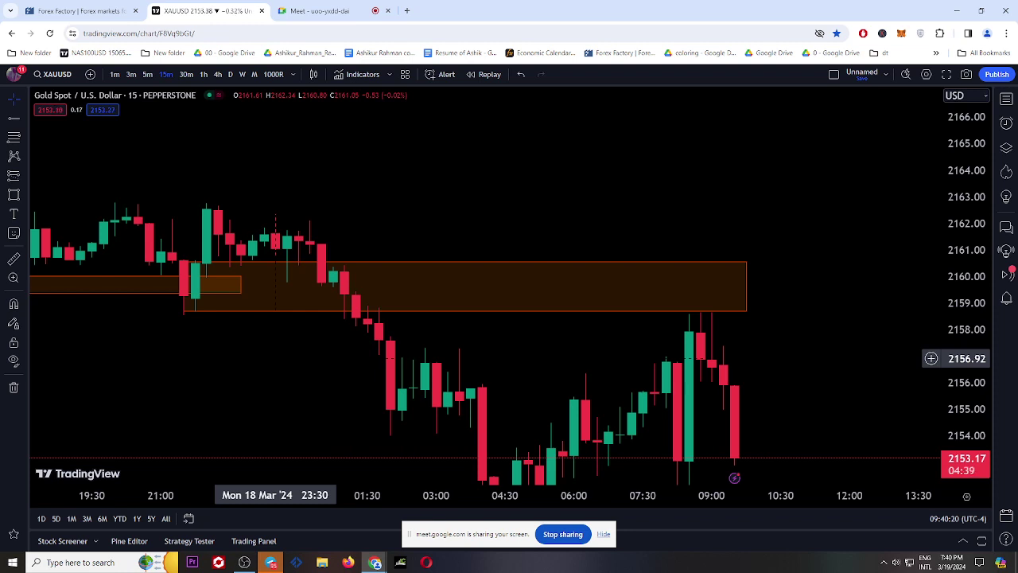
- Compare the zone on the 5-minute timeframe, and return to the 15-minute timeframe for a closer look
click(141, 74)
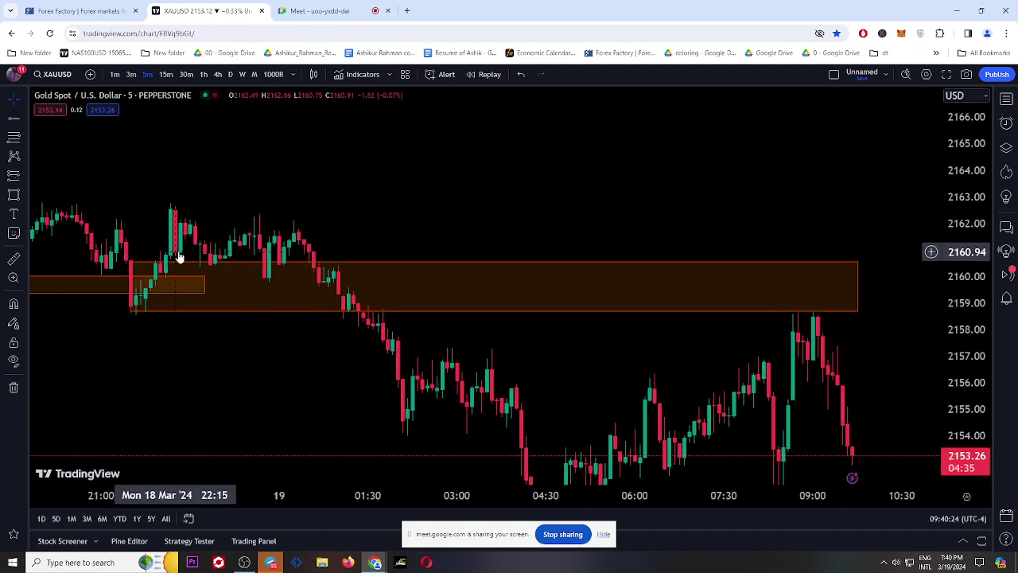
drag(972, 368, 945, 220)
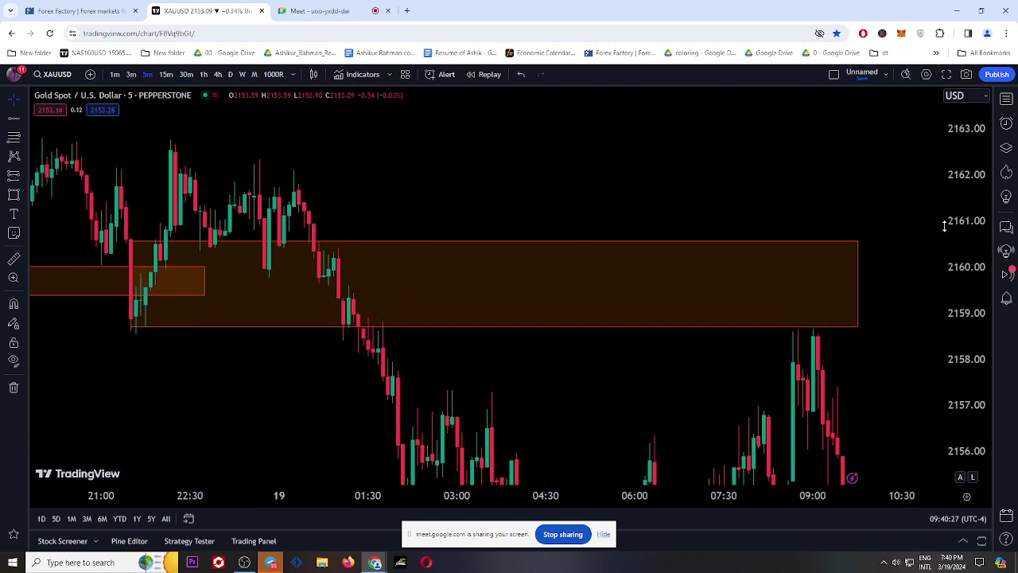
click(165, 74)
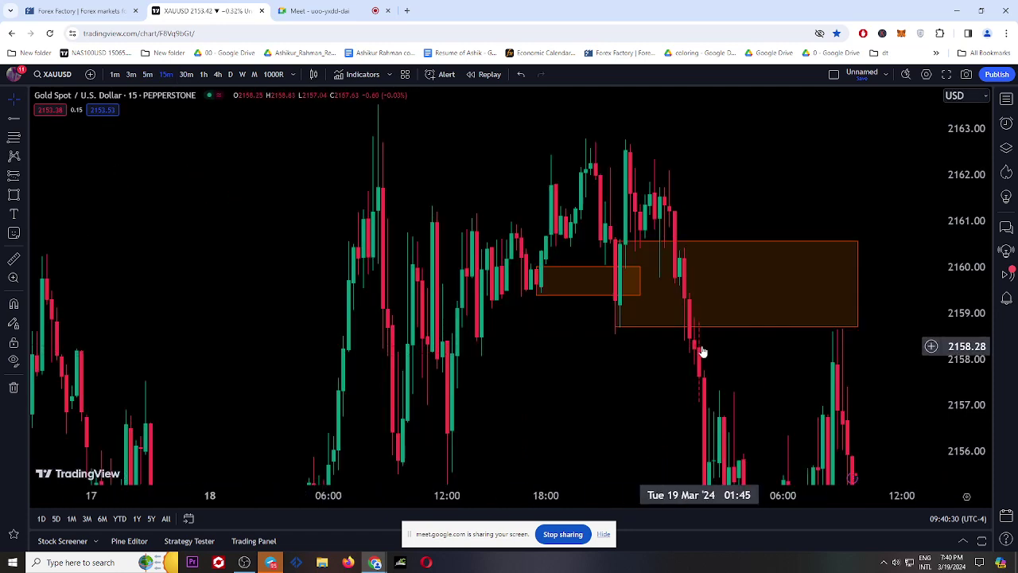
scroll(702, 352, up, 5)
drag(965, 374, 961, 235)
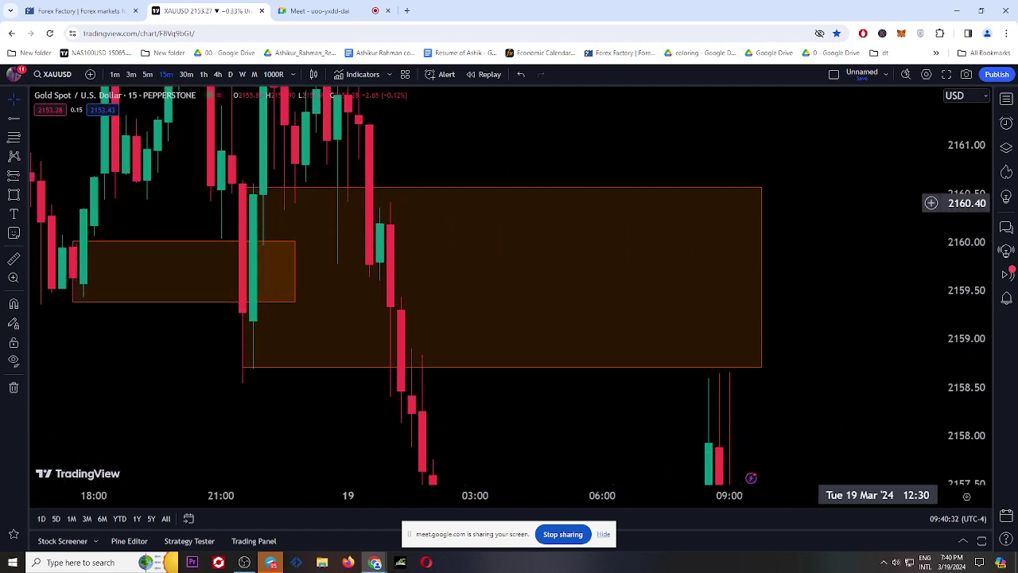
- Remove all drawings and draw a rectangle from about 2160.64 to 2158.55, spanning 21:30 on 18 March to 06:45 on 19 March
click(13, 387)
click(90, 416)
click(14, 194)
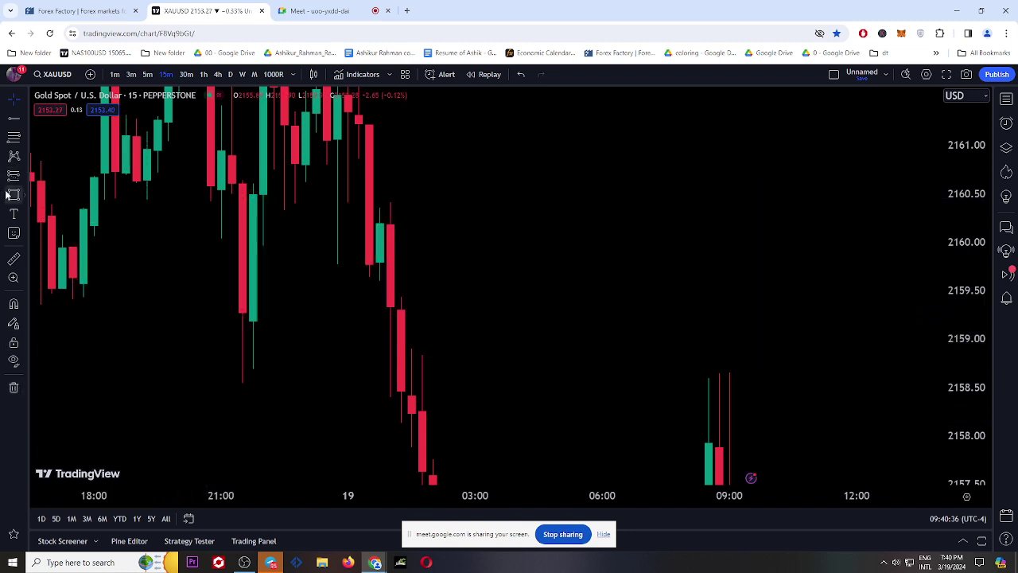
mouse_move(242, 181)
mouse_down()
mouse_move(304, 348)
mouse_move(484, 387)
mouse_move(623, 364)
mouse_move(633, 382)
mouse_up()
- Draw a smaller rectangle inside the zone from about 2160.53 down to 2158.73, spanning 00:15 to 01:15 on 19 March
scroll(583, 379, up, 5)
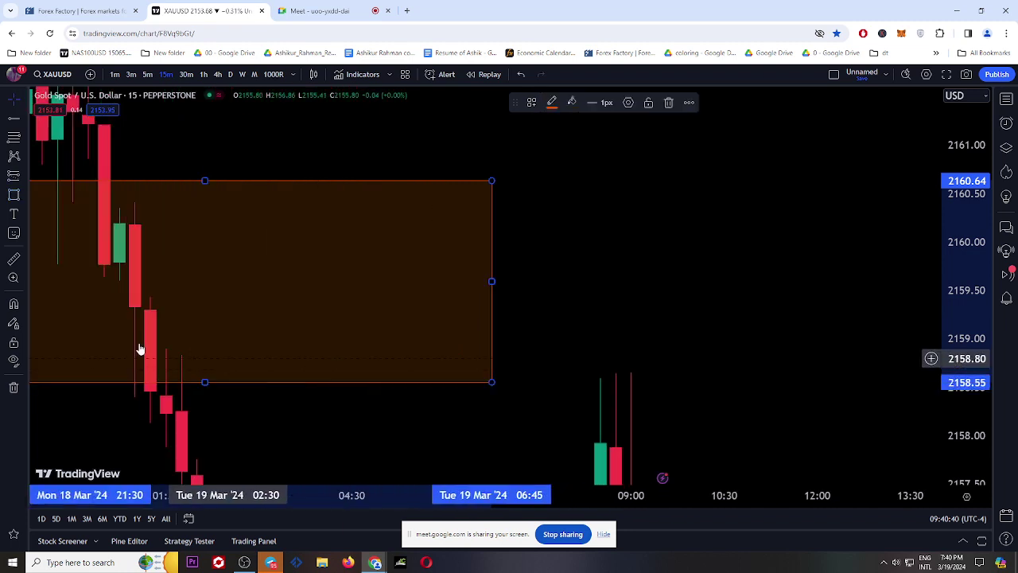
scroll(475, 390, up, 1)
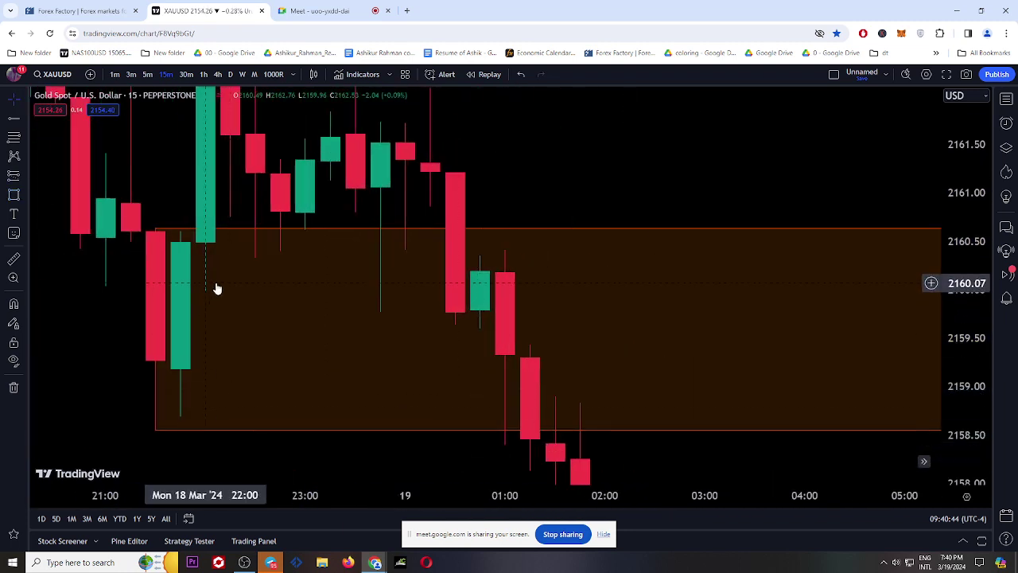
click(220, 74)
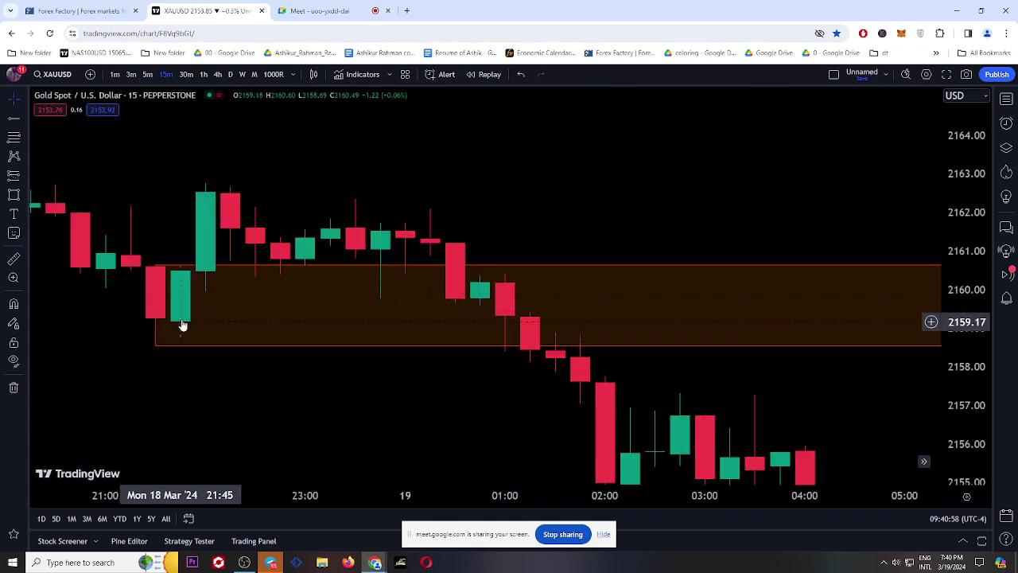
click(13, 194)
drag(429, 268, 529, 335)
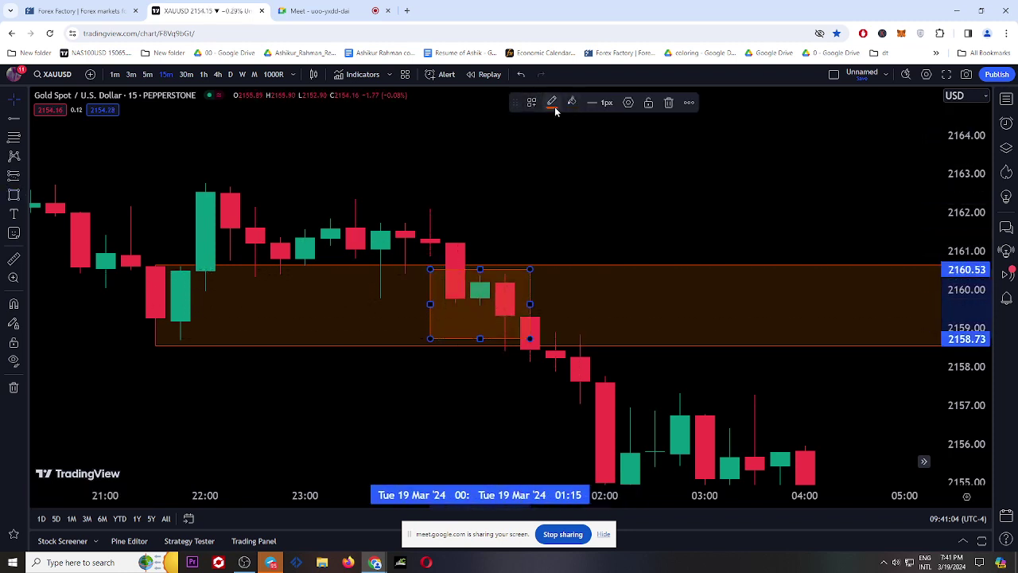
- Set the small rectangle's border to yellow and its fill to an orange shade
click(551, 102)
click(571, 103)
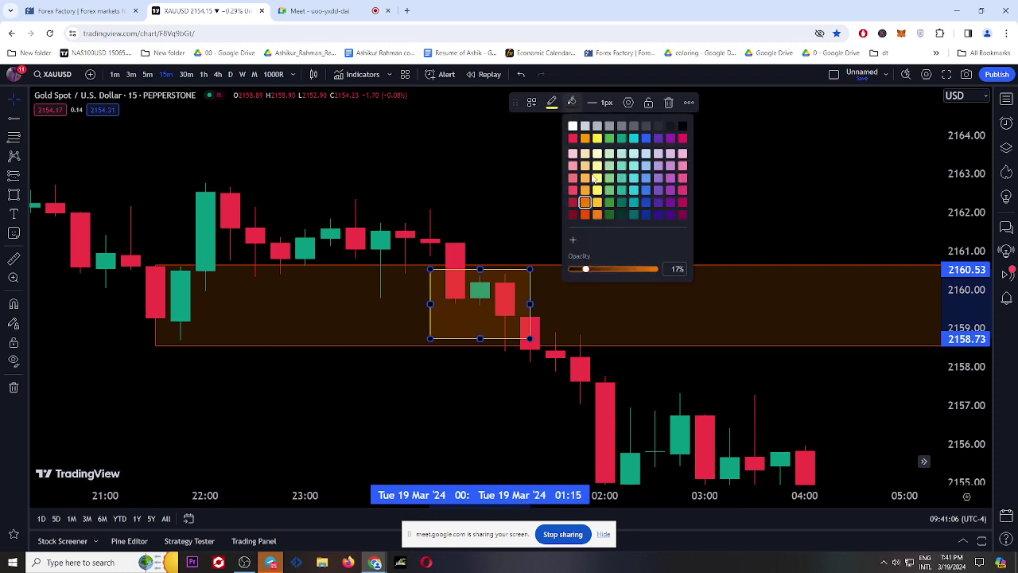
click(585, 196)
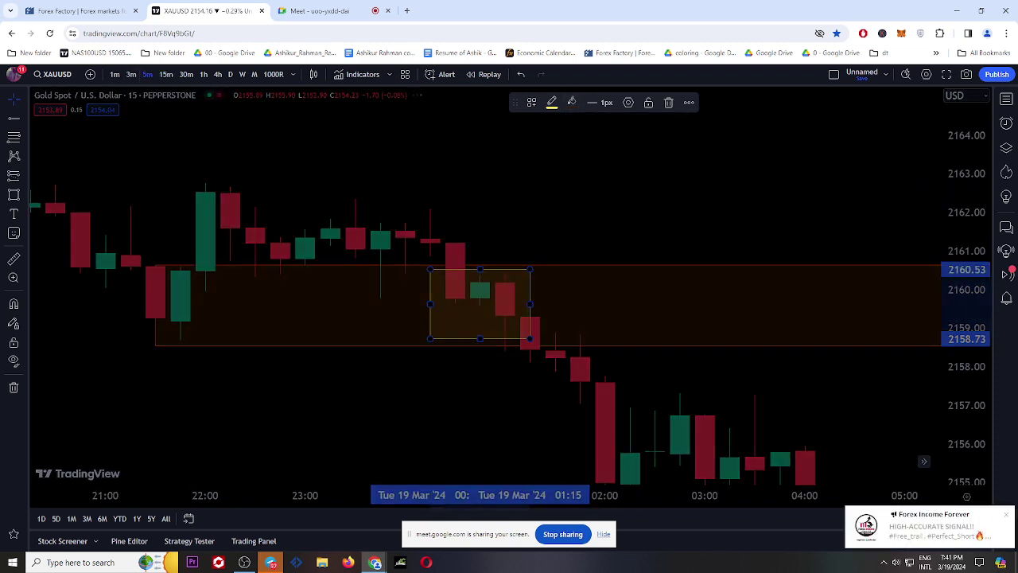
- On the 5-minute timeframe, draw a rectangle from 2160.31 down to about 2159.7, spanning 00:55 to 01:45 on 19 March
drag(318, 389, 562, 415)
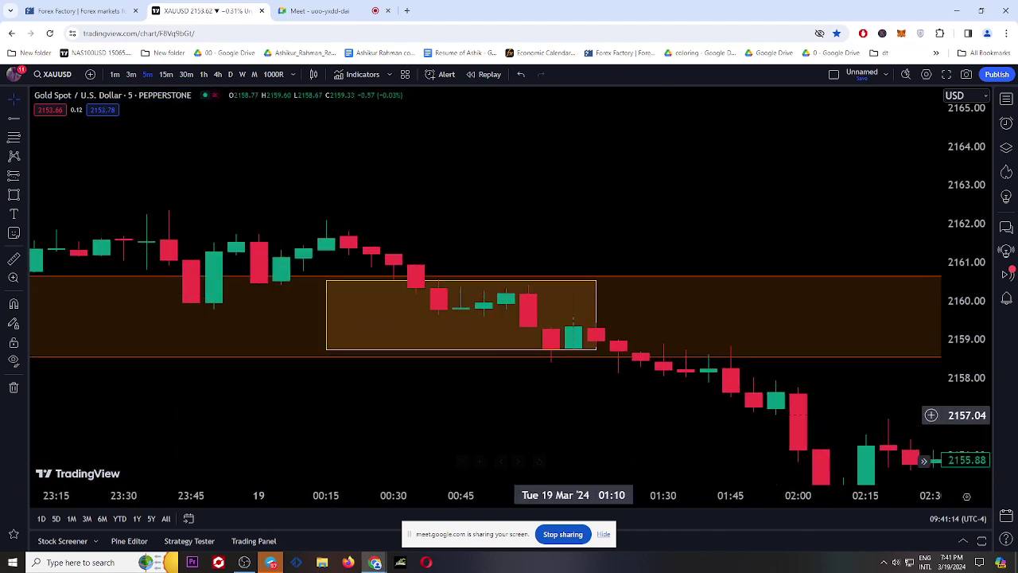
drag(957, 387, 934, 119)
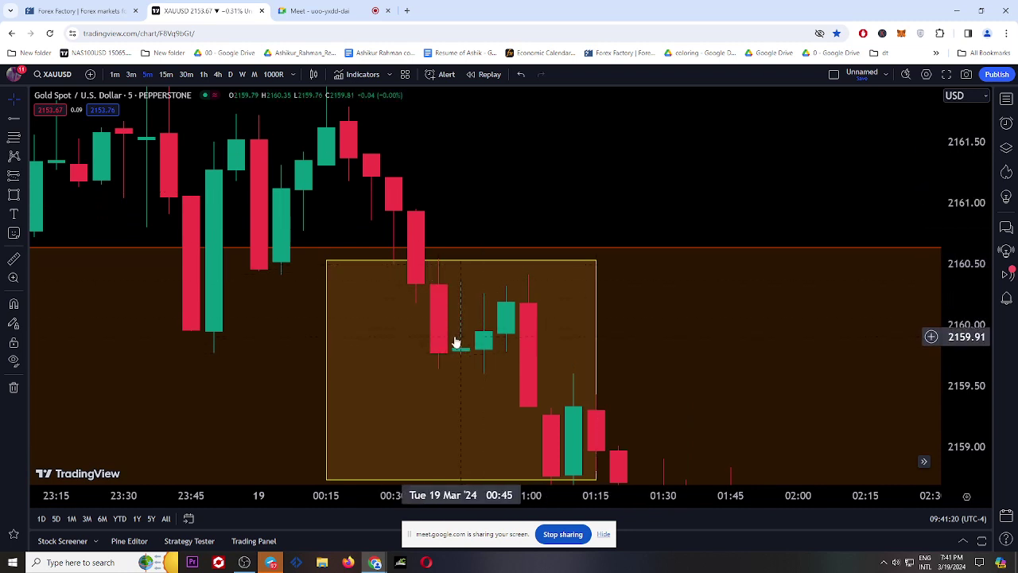
click(14, 196)
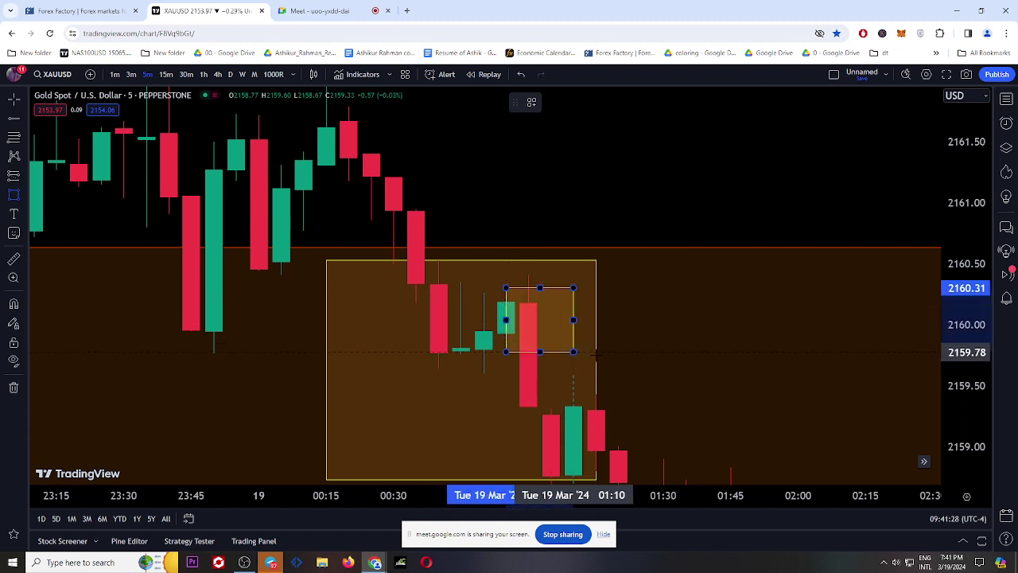
click(730, 358)
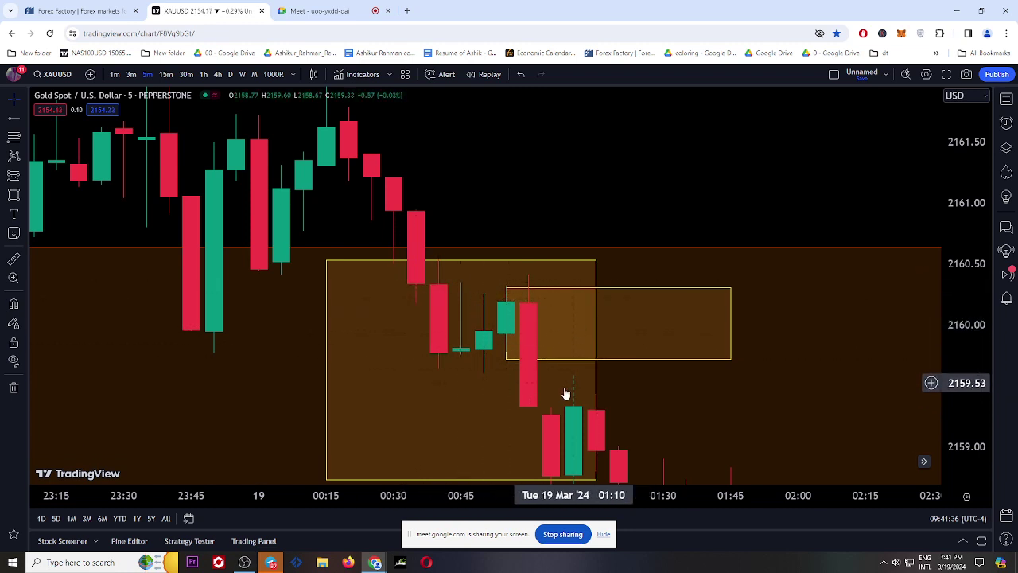
- Draw a 5-minute demand zone rectangle from 2153.54 down to 2152.06, spanning 08:25 to 10:25 on 19 March
drag(565, 394, 432, 311)
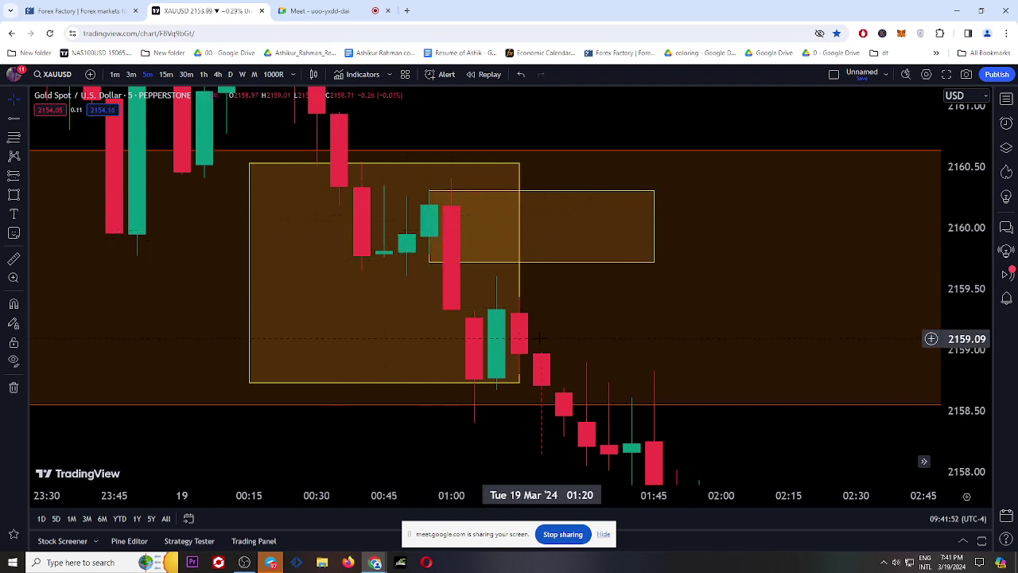
drag(572, 416, 326, 246)
scroll(327, 247, down, 5)
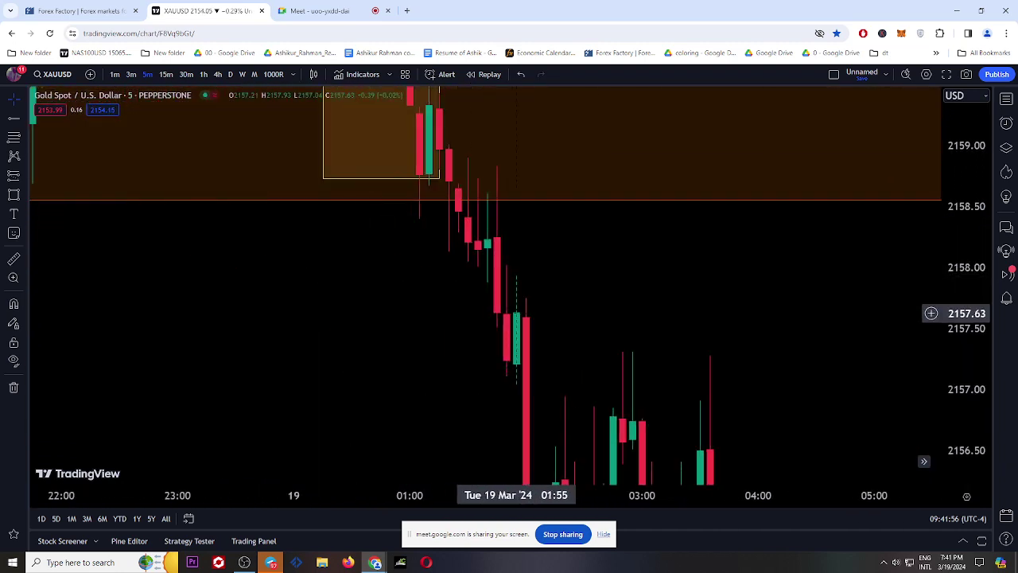
drag(840, 375, 398, 250)
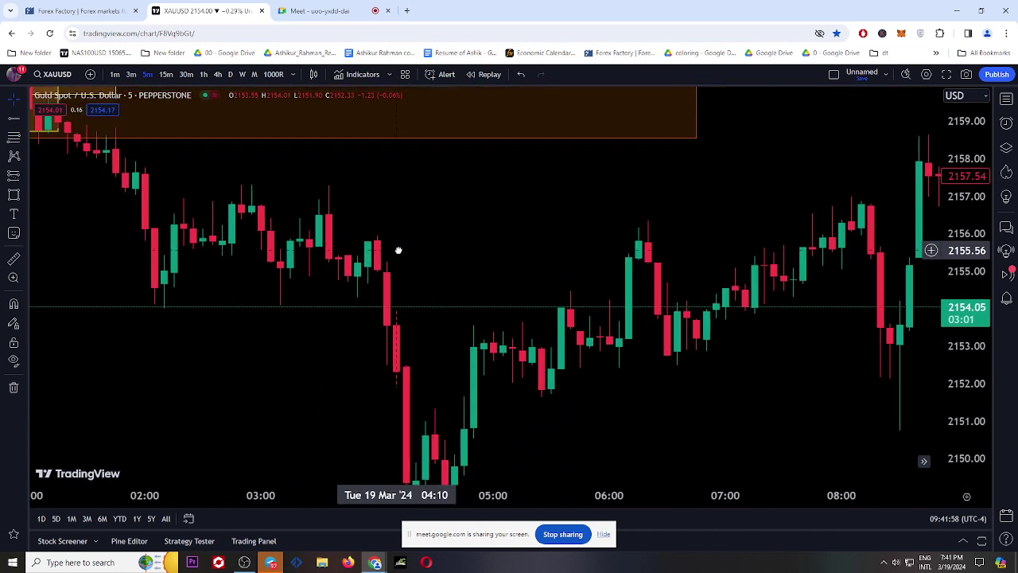
scroll(645, 369, down, 1)
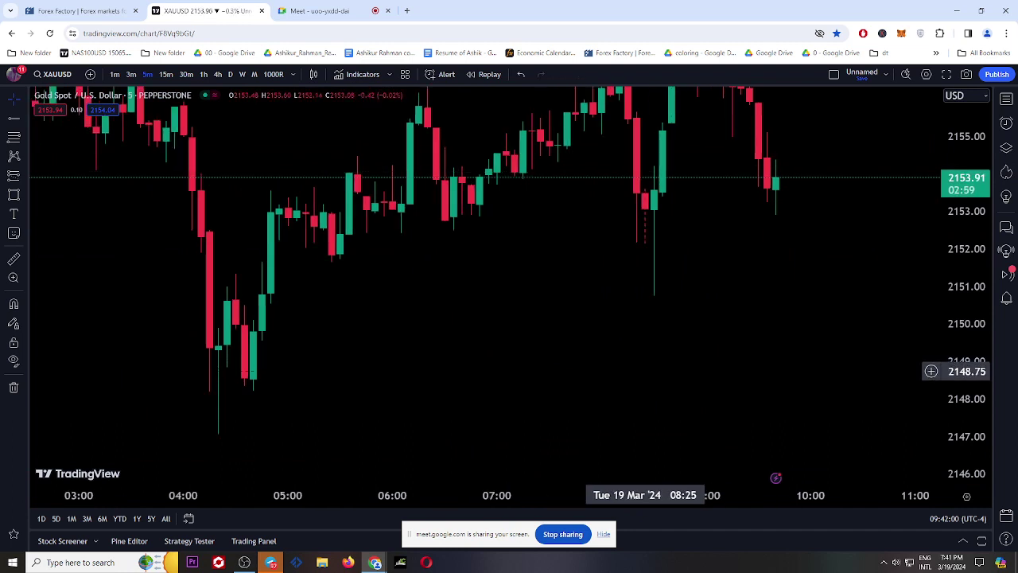
click(164, 74)
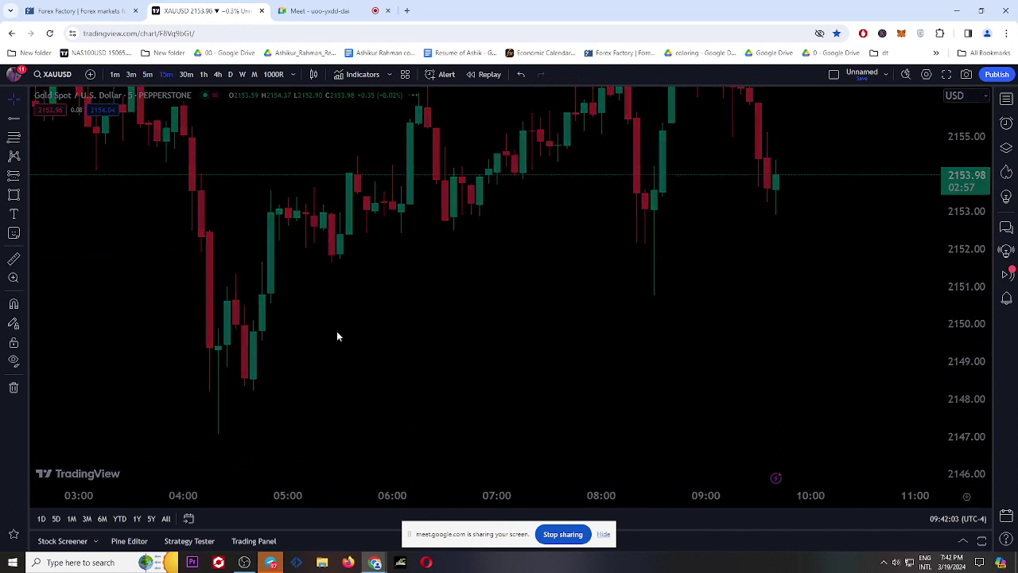
click(146, 75)
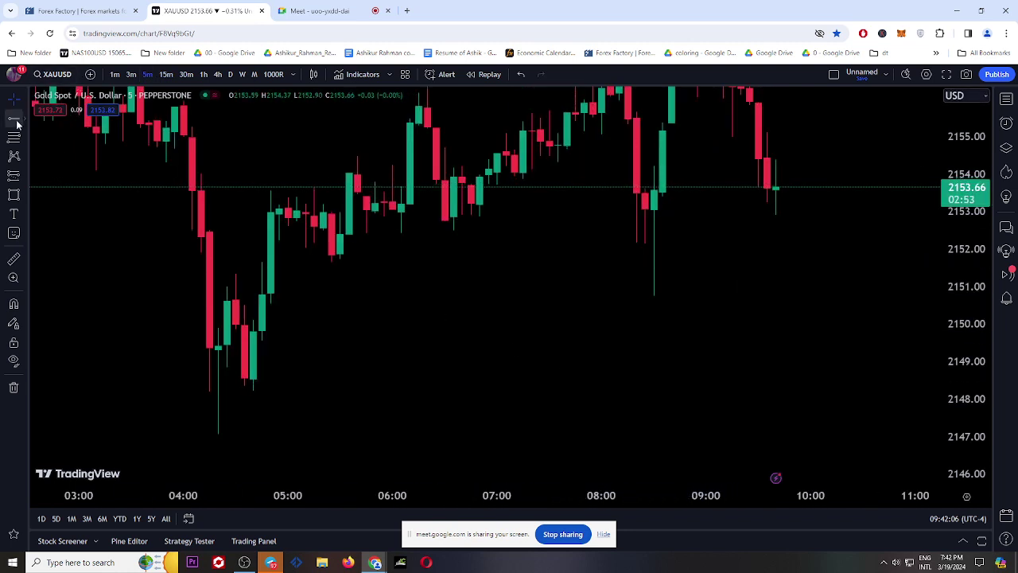
click(12, 195)
drag(645, 192, 854, 246)
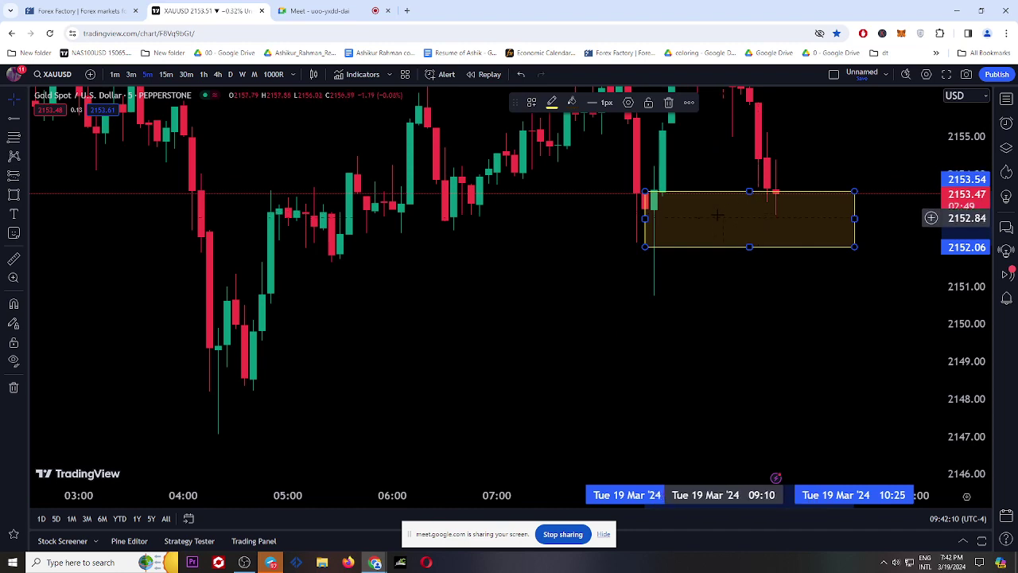
- Examine how the latest candles around 09:40 react at the upper edge of the new 5-minute zone
drag(931, 329, 932, 216)
scroll(931, 238, up, 2)
drag(709, 344, 400, 468)
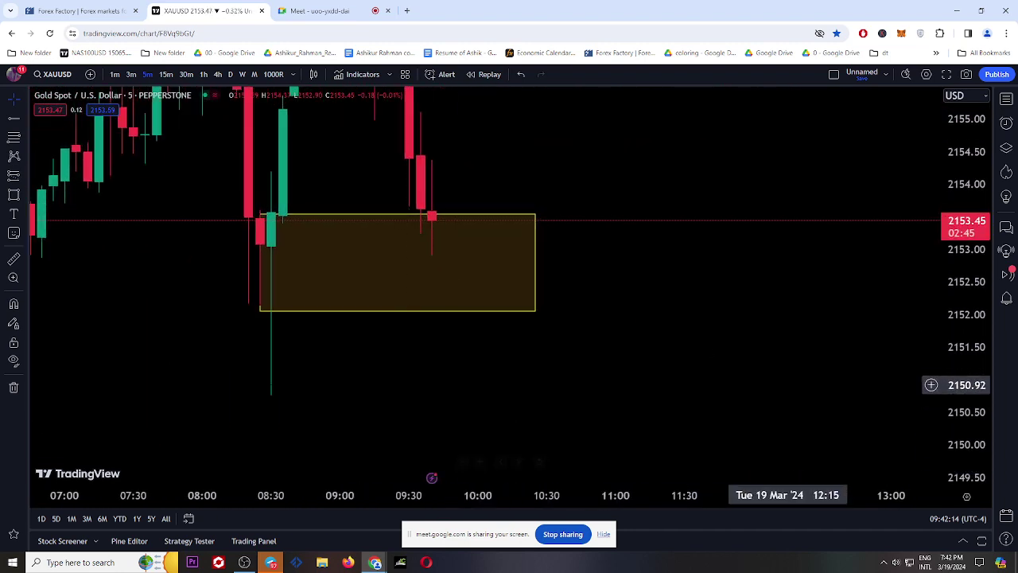
drag(969, 376, 890, 206)
scroll(557, 386, up, 2)
drag(248, 420, 618, 424)
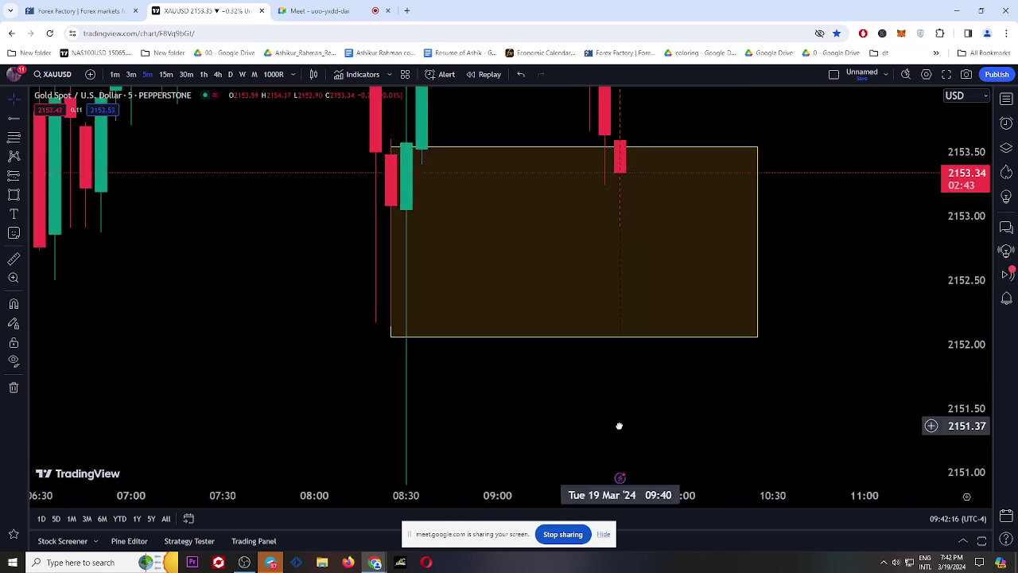
scroll(619, 421, up, 2)
drag(376, 424, 493, 443)
drag(932, 279, 930, 397)
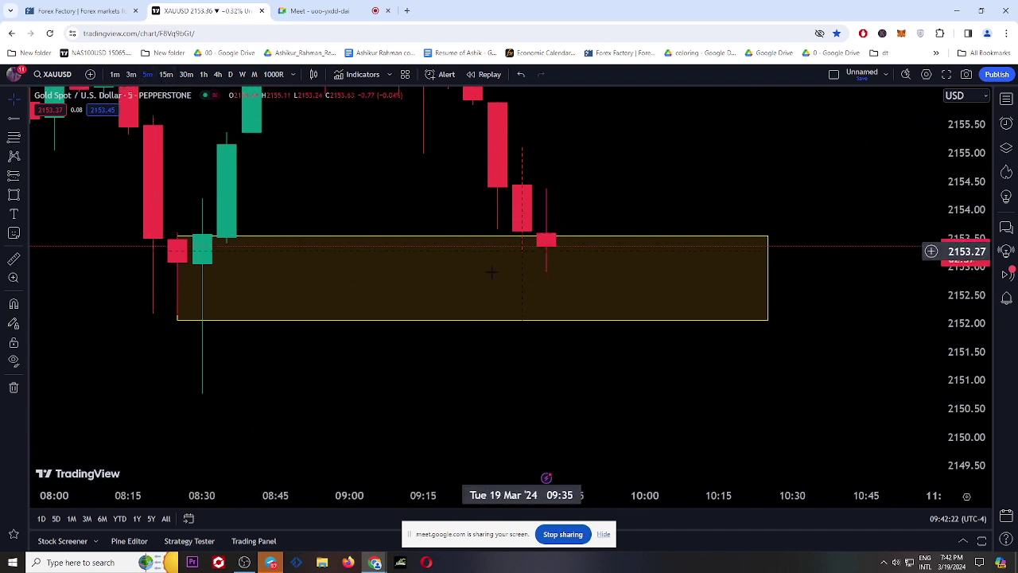
- On the 3-minute timeframe, draw rectangles from 2155.14 to 2153.74 starting 09:33 and from 2154.42 to 2152.90 starting 09:39, both ending at 10:00
click(131, 74)
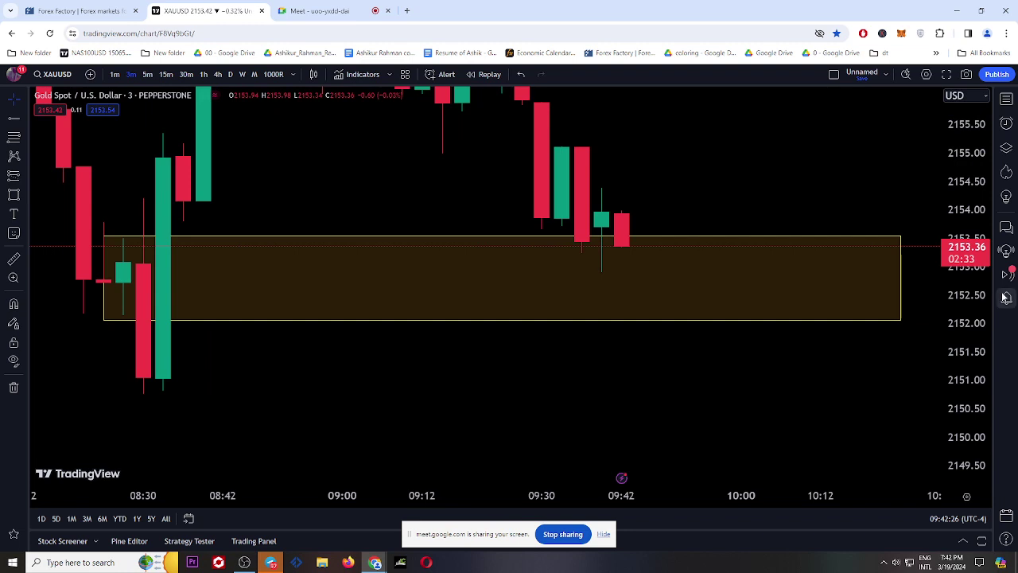
drag(945, 274, 946, 318)
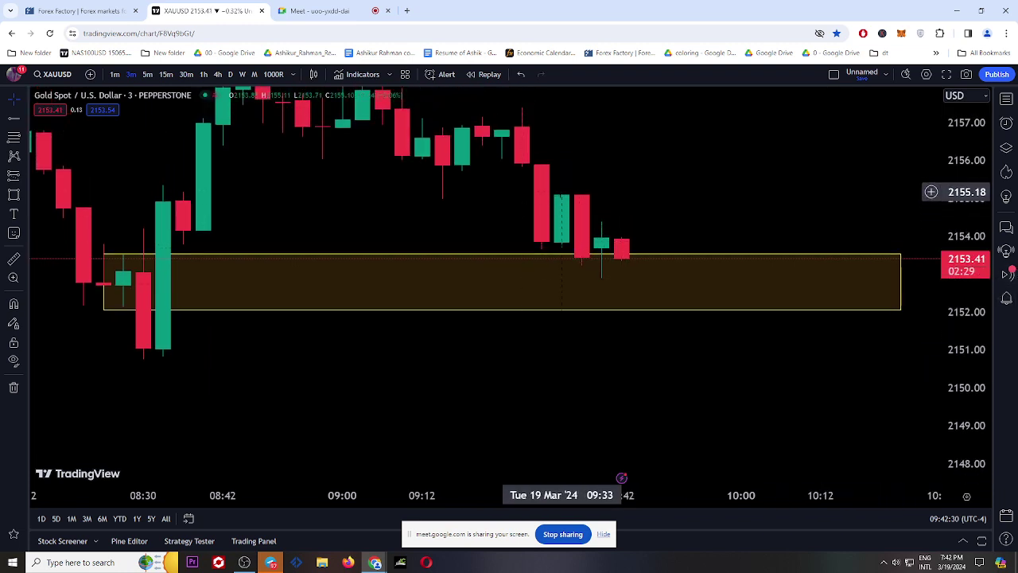
click(14, 194)
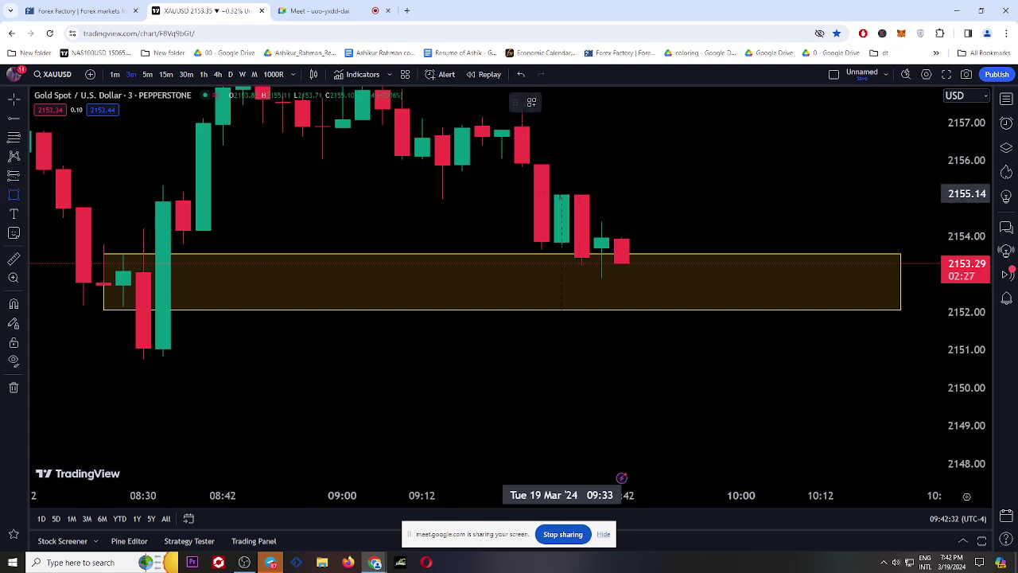
drag(562, 193, 741, 245)
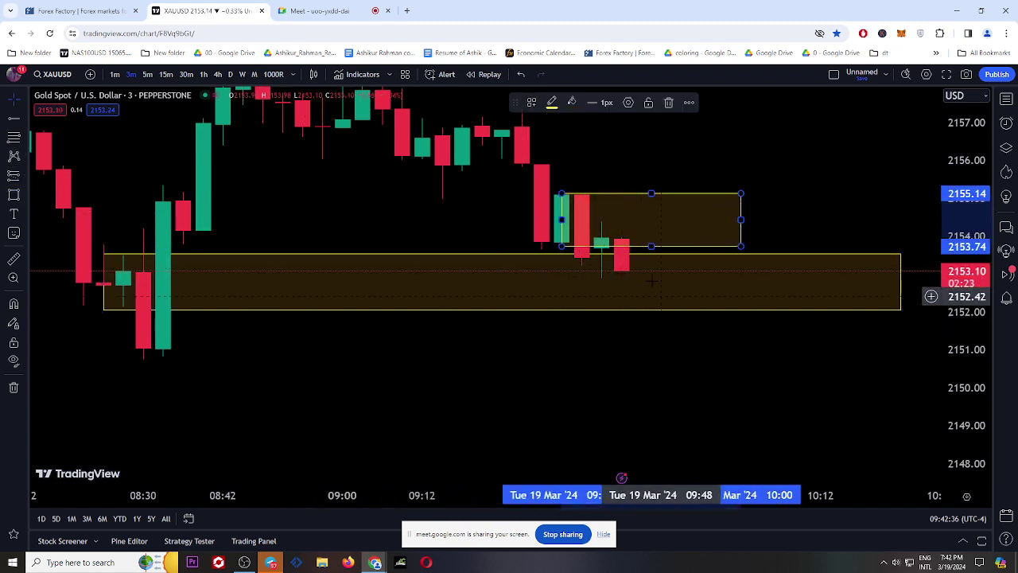
click(13, 195)
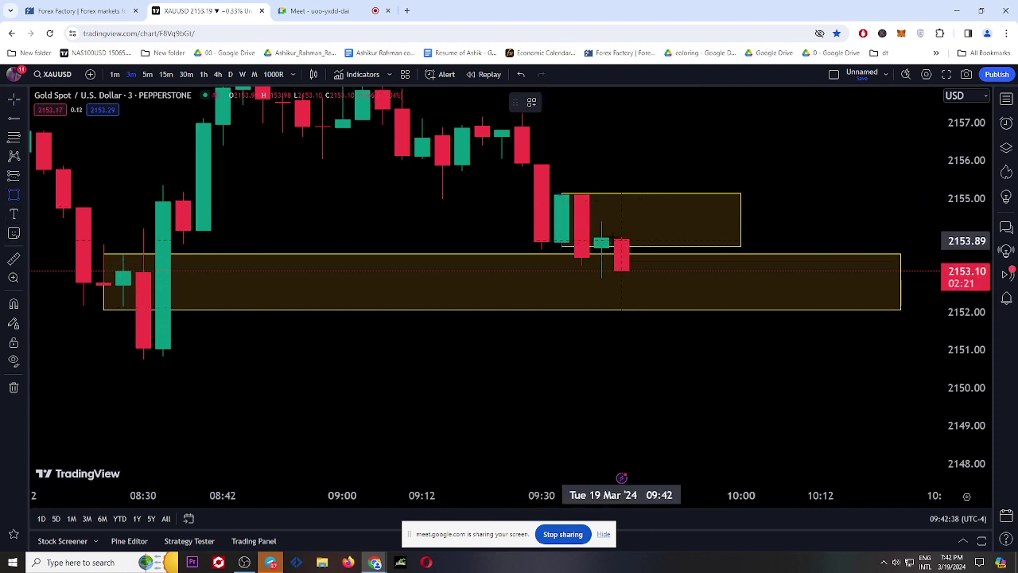
drag(602, 220, 741, 278)
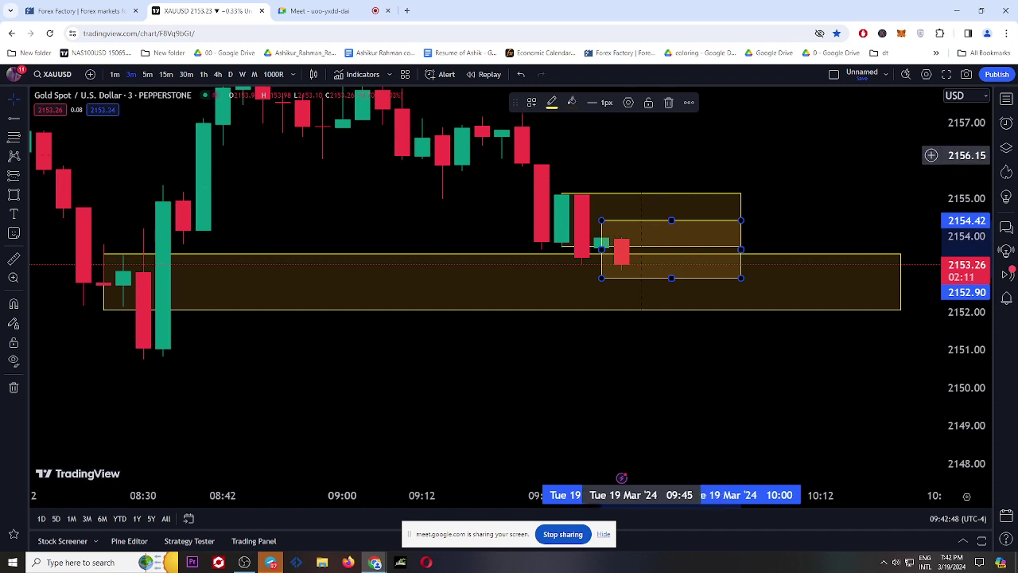
- Draw a downward path arrow from about 2153 at 09:39 to about 2150.1 at 09:42, through the larger zone
scroll(954, 352, down, 2)
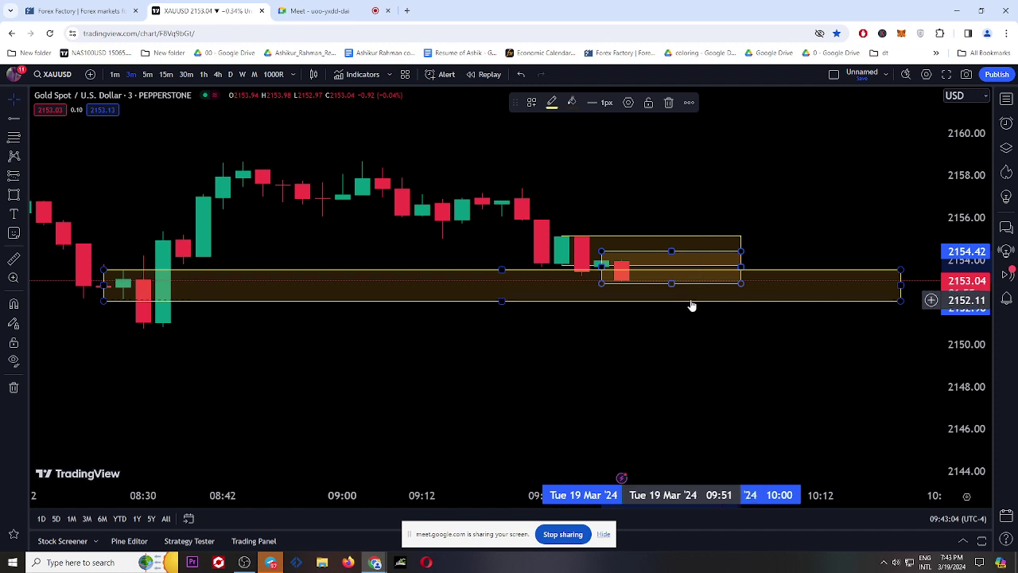
drag(950, 239, 946, 218)
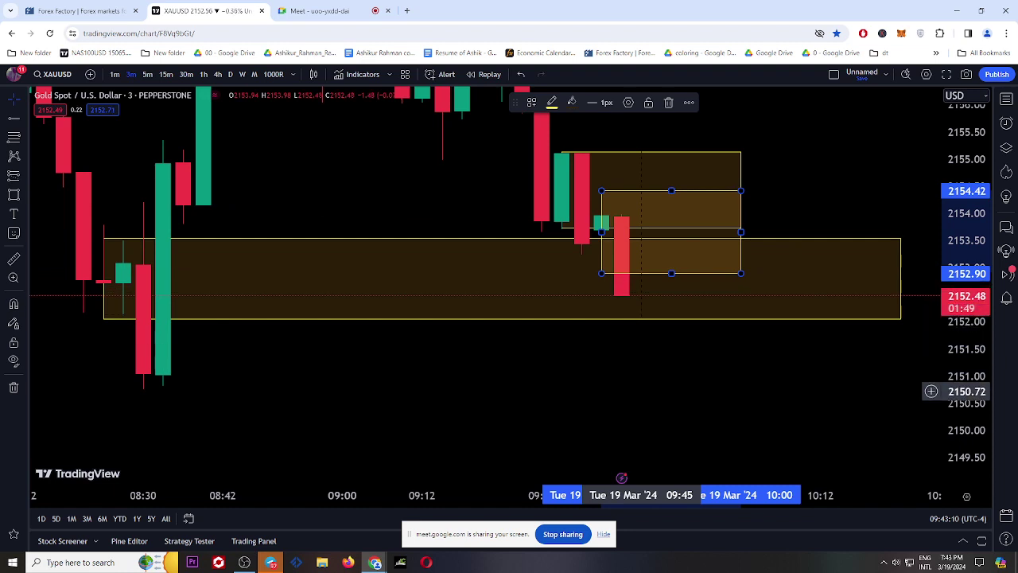
drag(658, 397, 593, 370)
drag(931, 266, 937, 296)
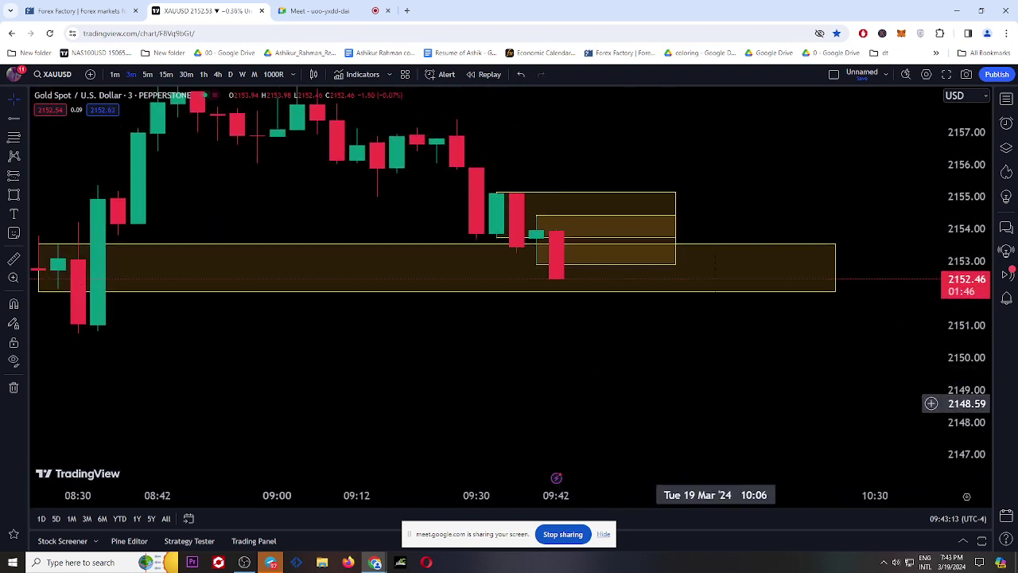
click(26, 178)
click(26, 197)
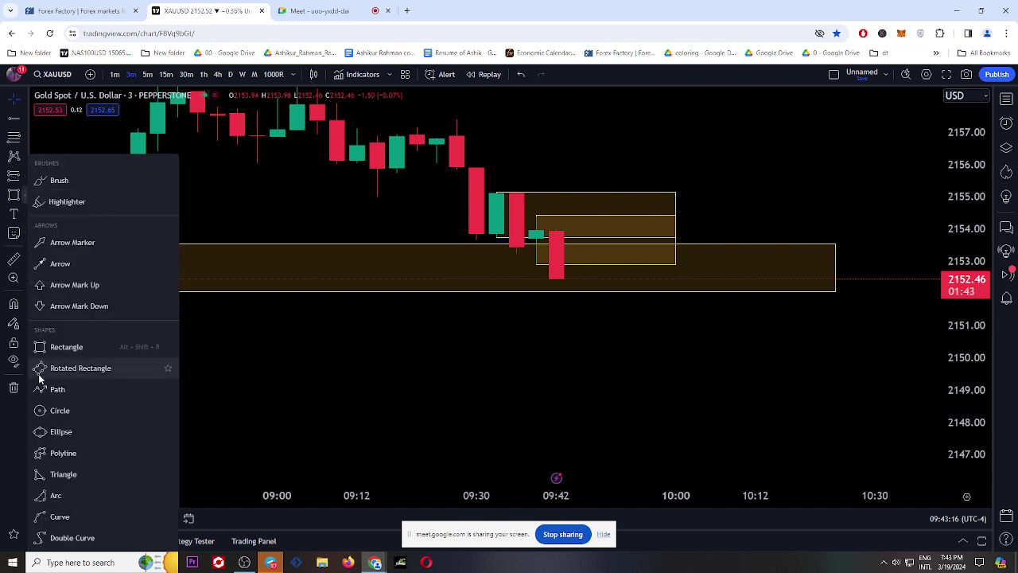
click(63, 386)
click(537, 258)
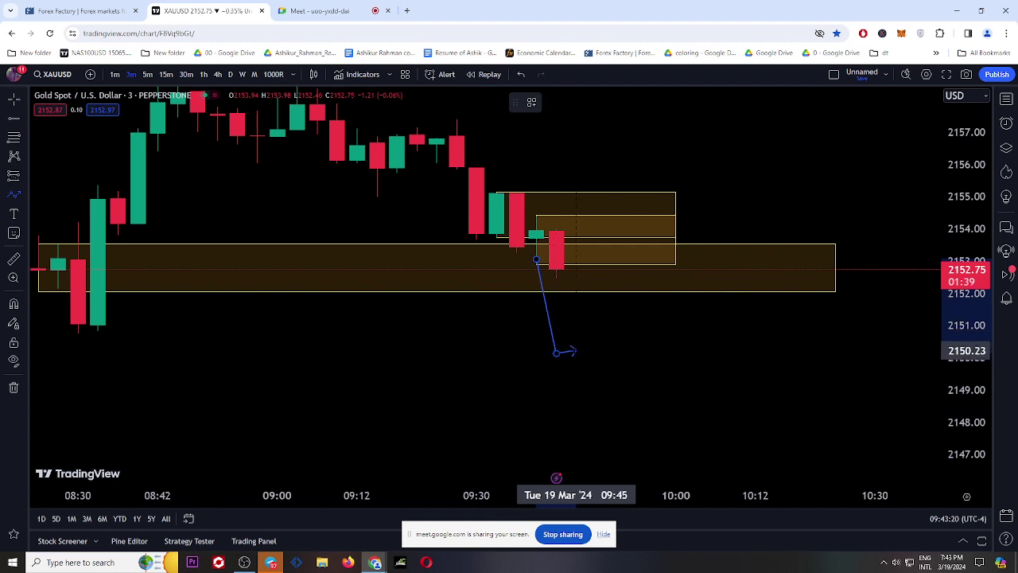
double_click(555, 353)
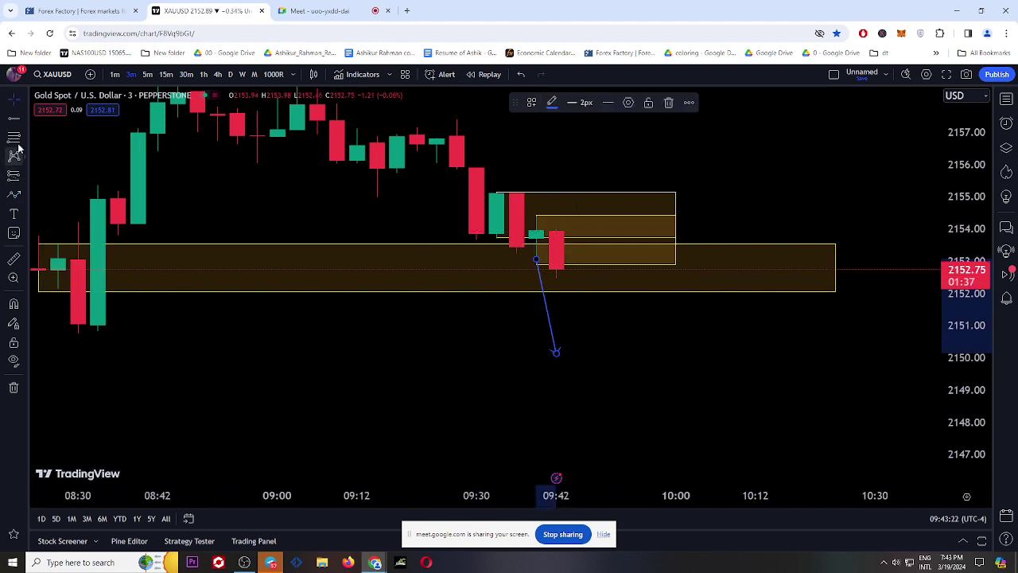
- Add a horizontal ray at 2151.04 from the 08:30 candle, and a path from the downward arrow's tip up to about 2151.7 at 09:51
click(78, 325)
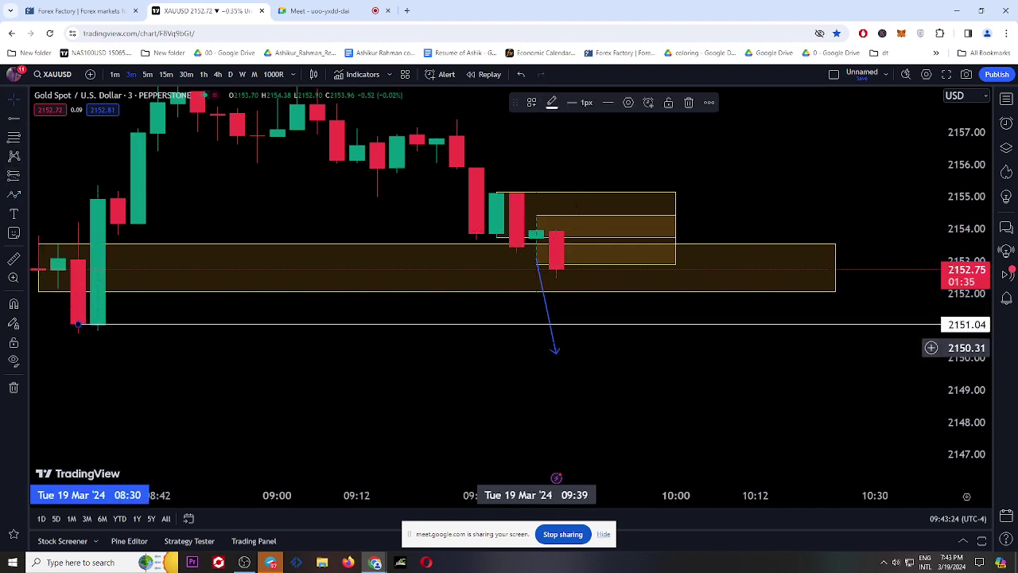
scroll(211, 370, down, 2)
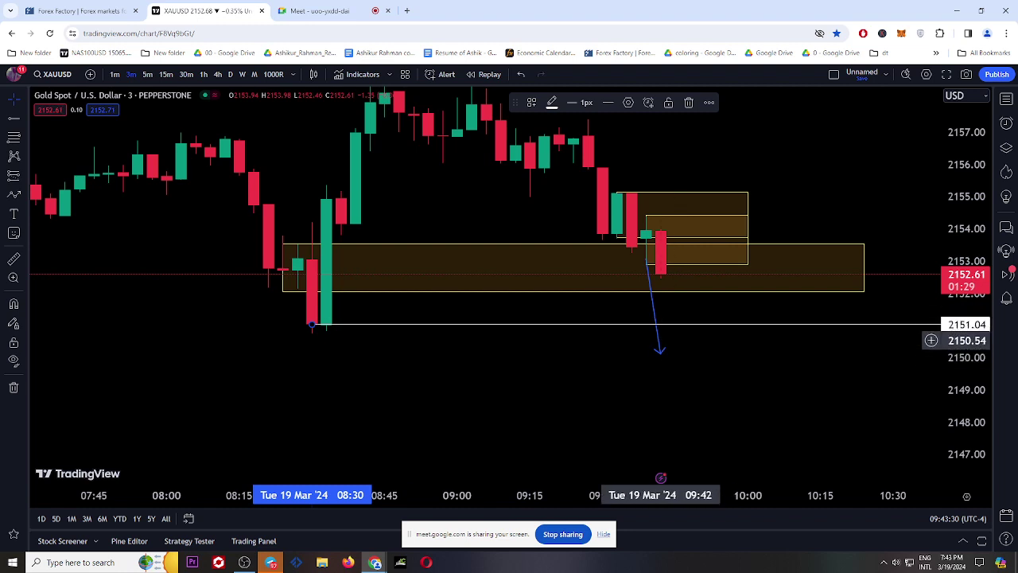
click(14, 194)
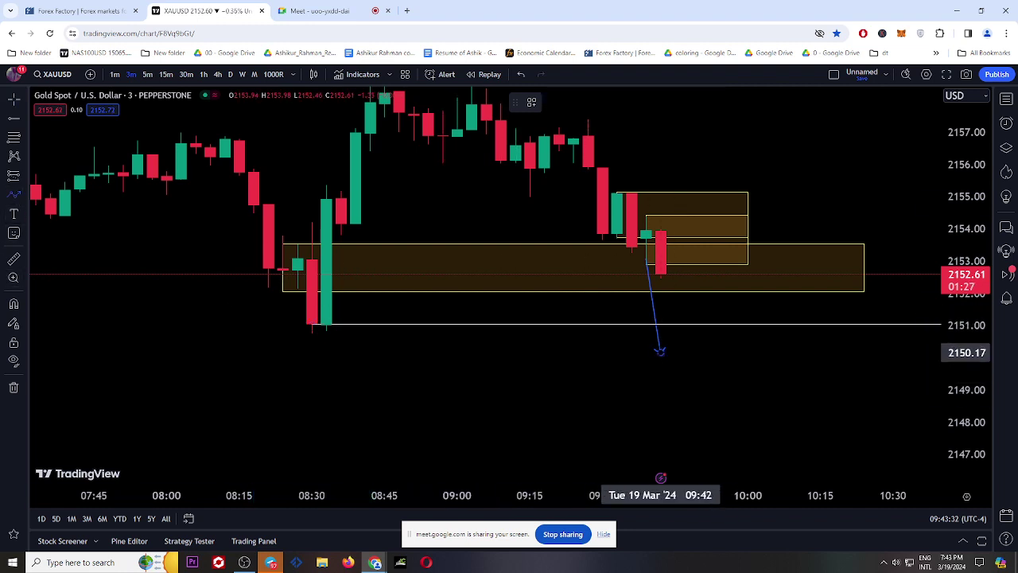
click(659, 350)
double_click(703, 302)
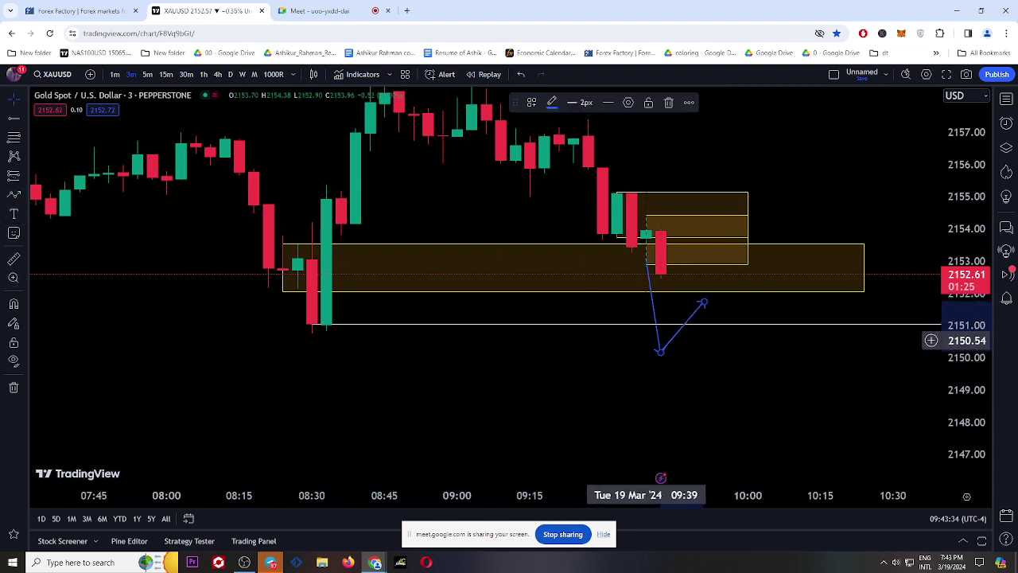
- Draw a path from about 2151.9 at 09:51 up to about 2153.8 at 09:54, ending in an arrow at about 2146.9 at 10:06
click(22, 199)
click(71, 348)
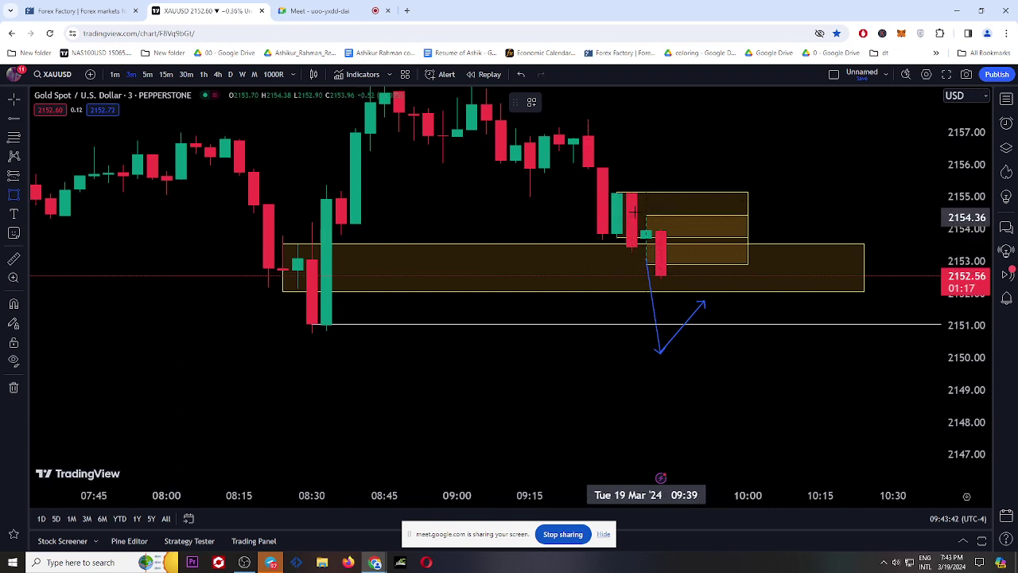
click(21, 195)
click(64, 386)
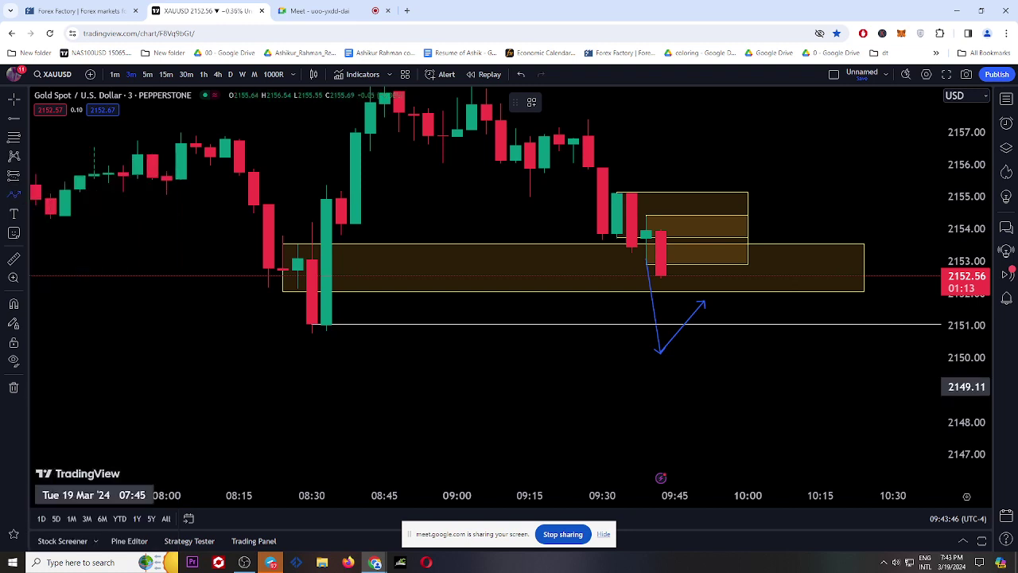
click(704, 297)
click(718, 235)
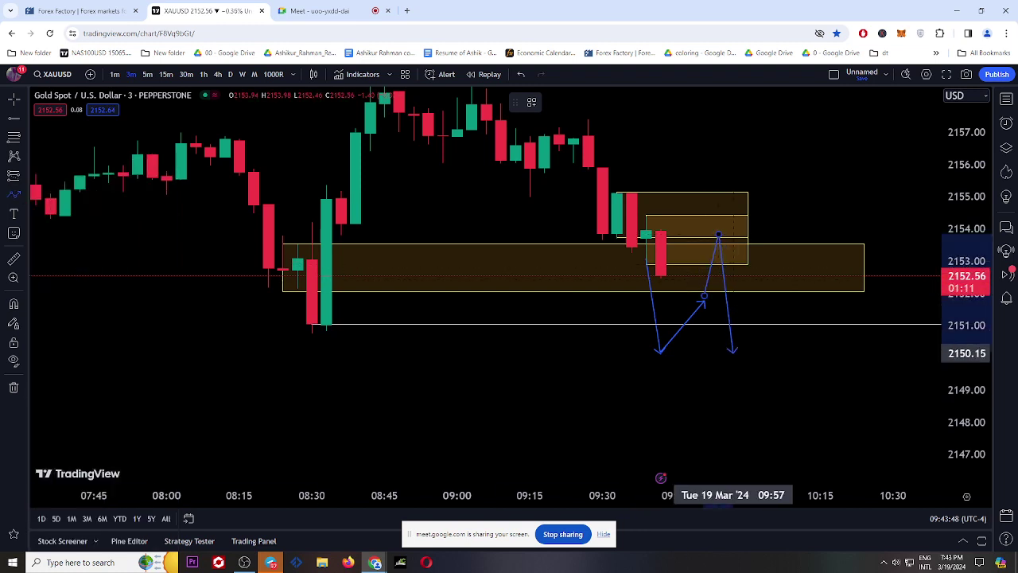
double_click(775, 456)
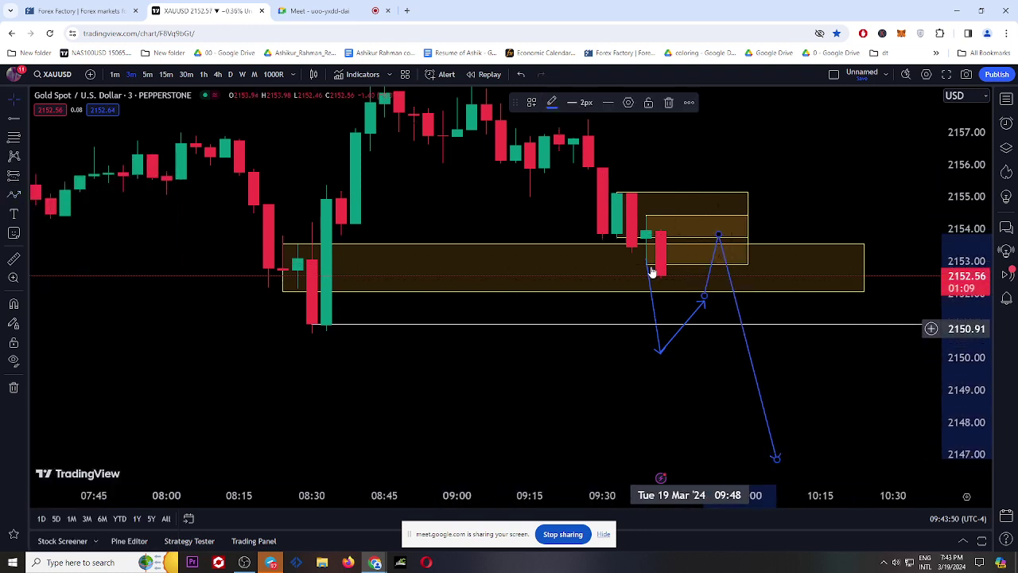
- Draw a vertical downward path arrow at 09:42 from about 2152.6 to about 2149
click(24, 173)
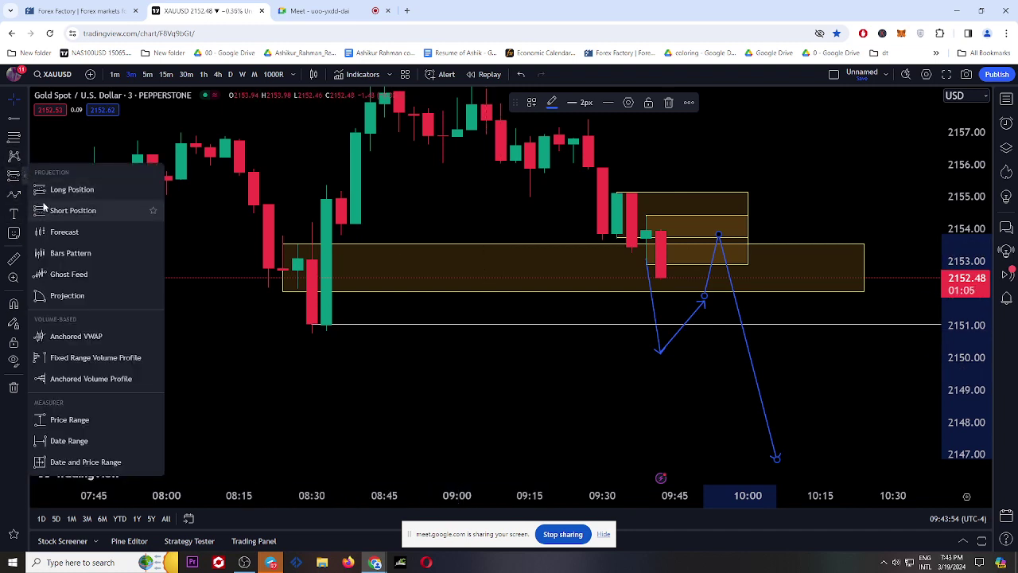
click(56, 212)
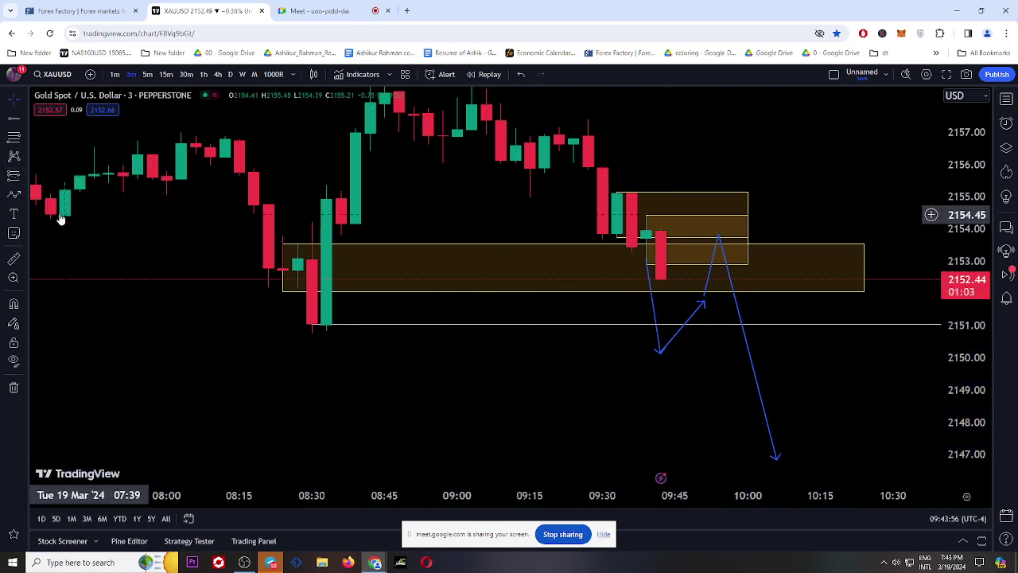
click(660, 274)
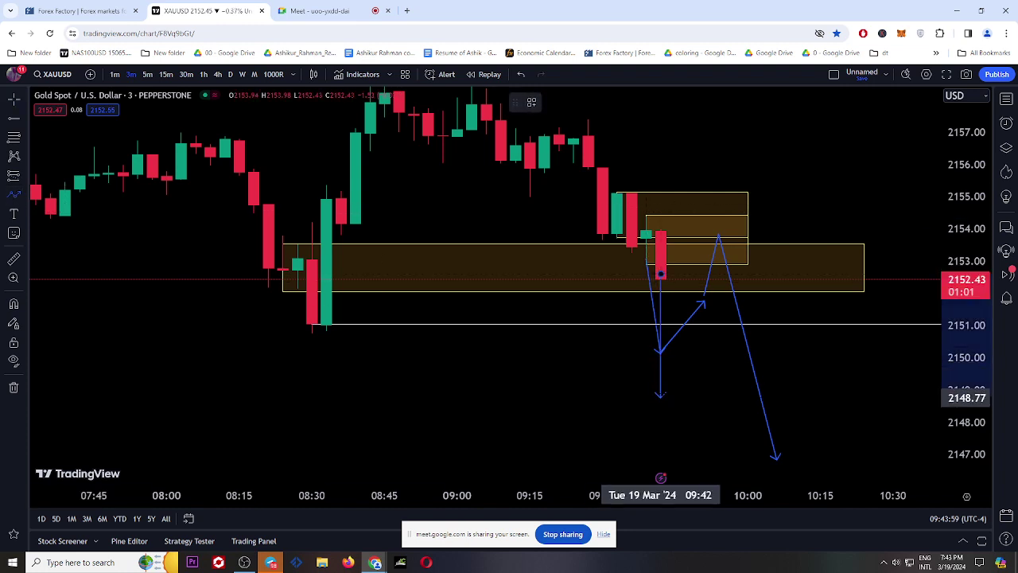
click(660, 389)
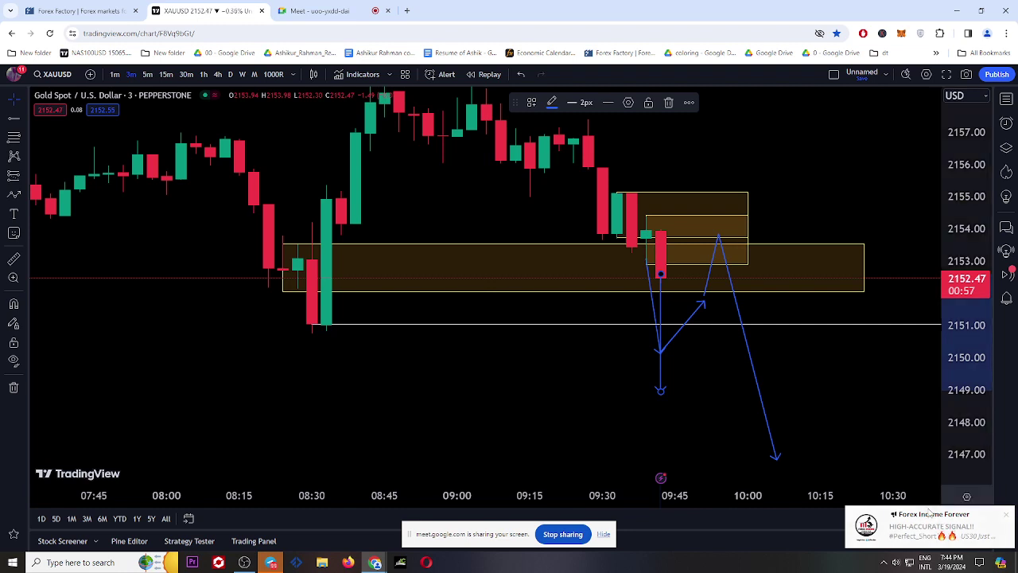
- Place a short position at 09:42 with entry 2150.05, stop 2155.43 and target 2143.42
click(24, 178)
click(64, 211)
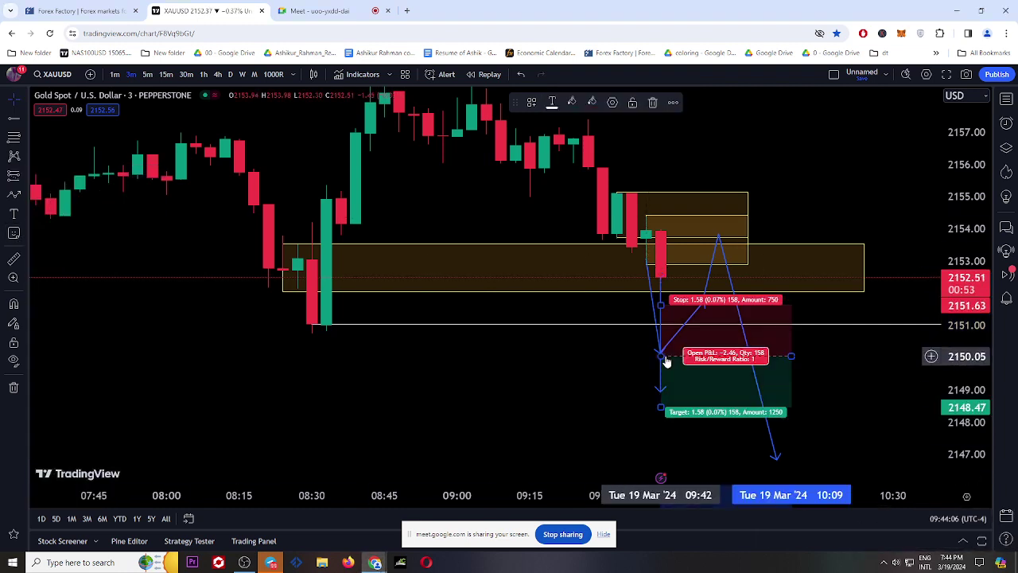
click(660, 355)
drag(660, 303, 660, 183)
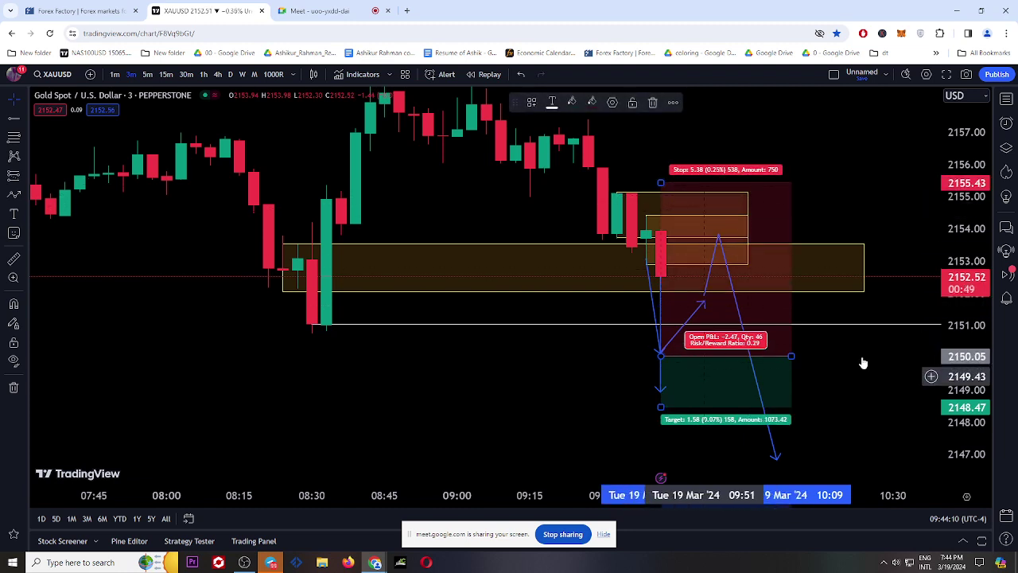
drag(974, 231, 951, 374)
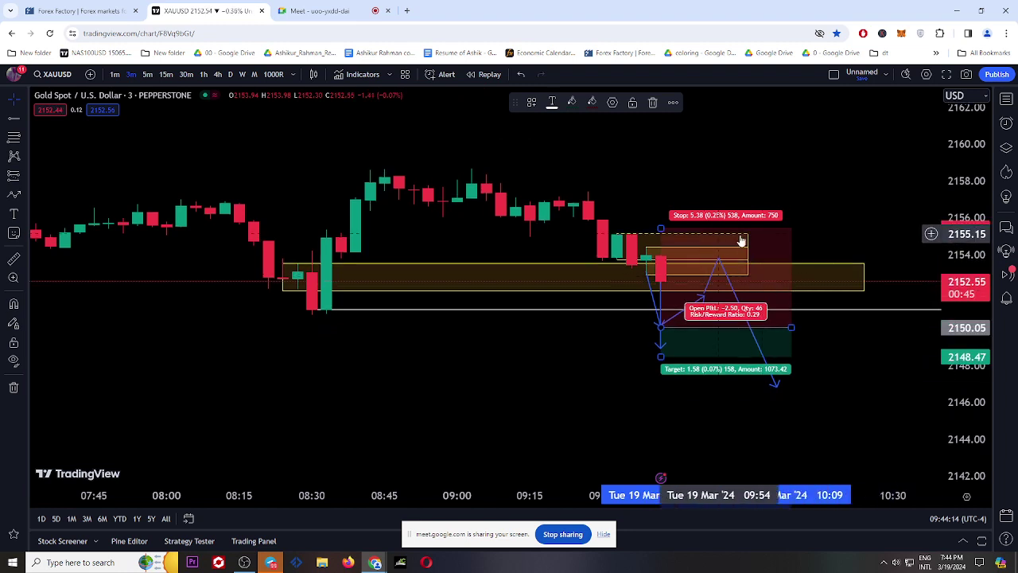
drag(660, 360, 652, 451)
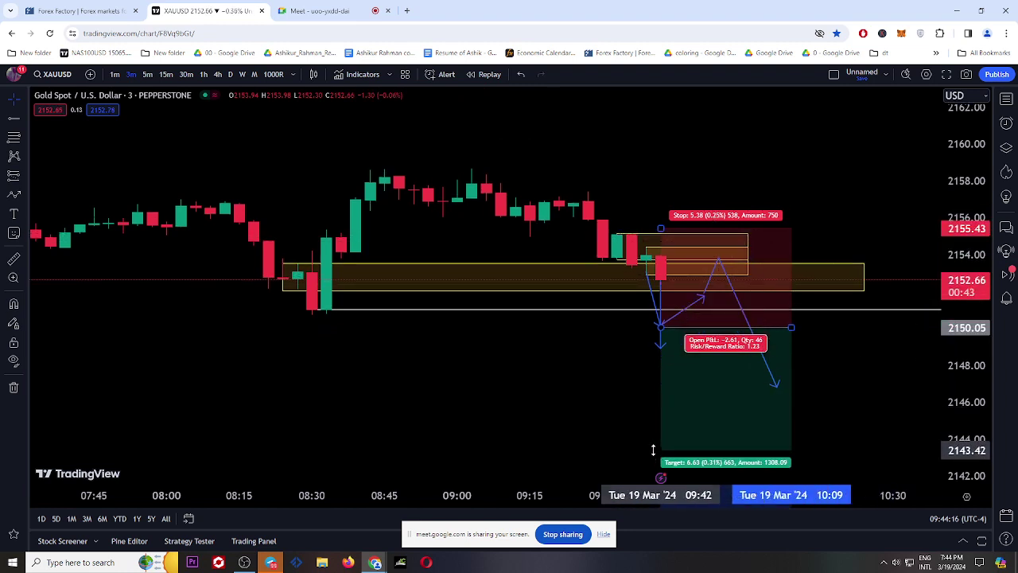
click(275, 307)
- Place a second short position at 09:48 with entry 2152.82, stop 2154.66 and target 2143.56
click(26, 175)
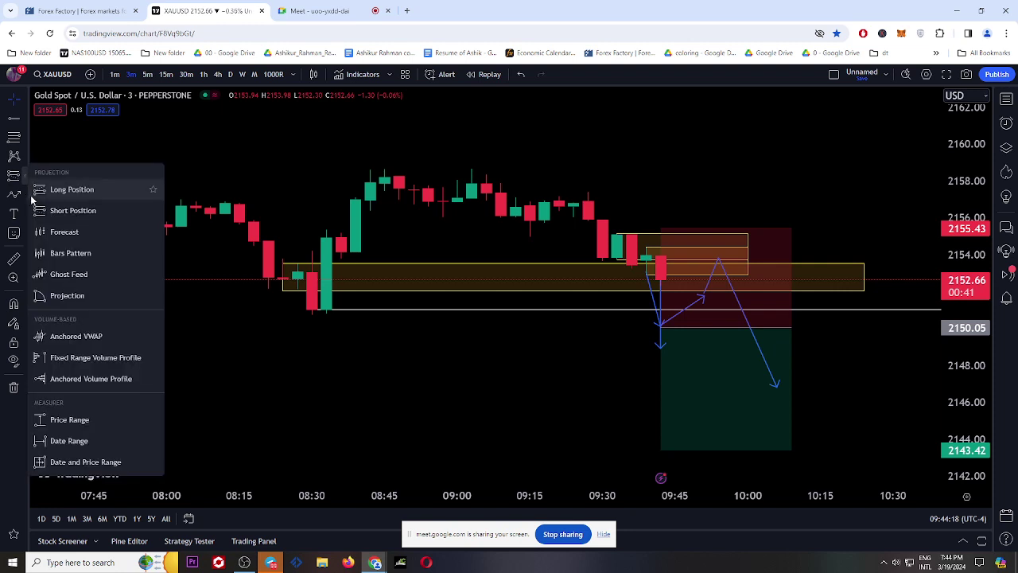
click(47, 211)
click(689, 276)
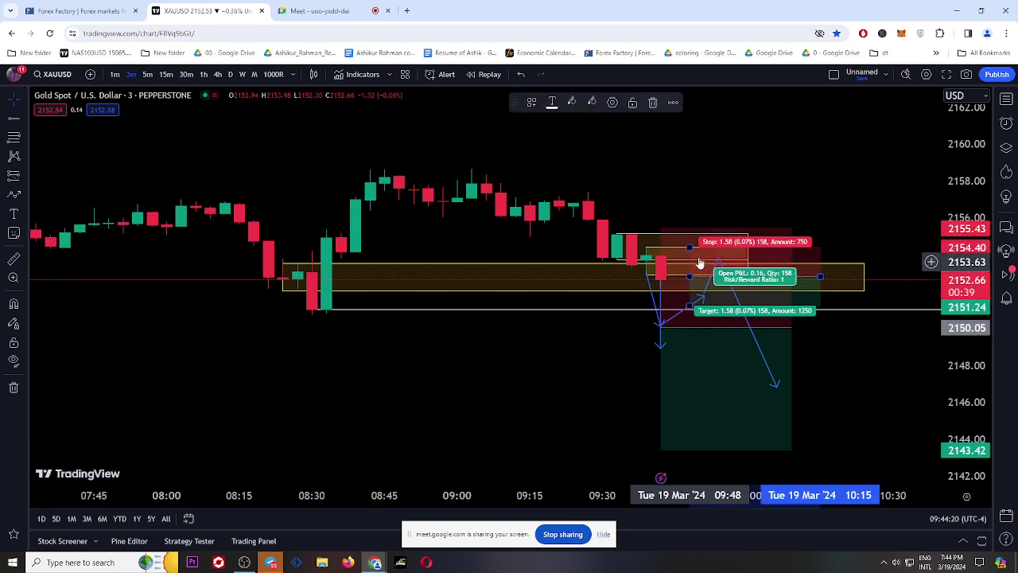
drag(689, 246, 688, 242)
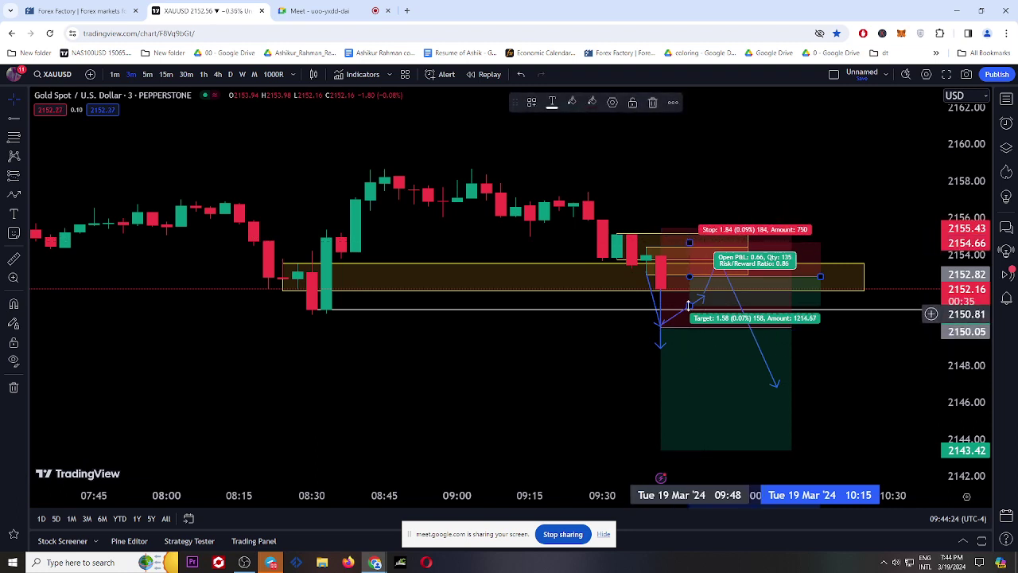
drag(689, 305, 713, 448)
click(573, 406)
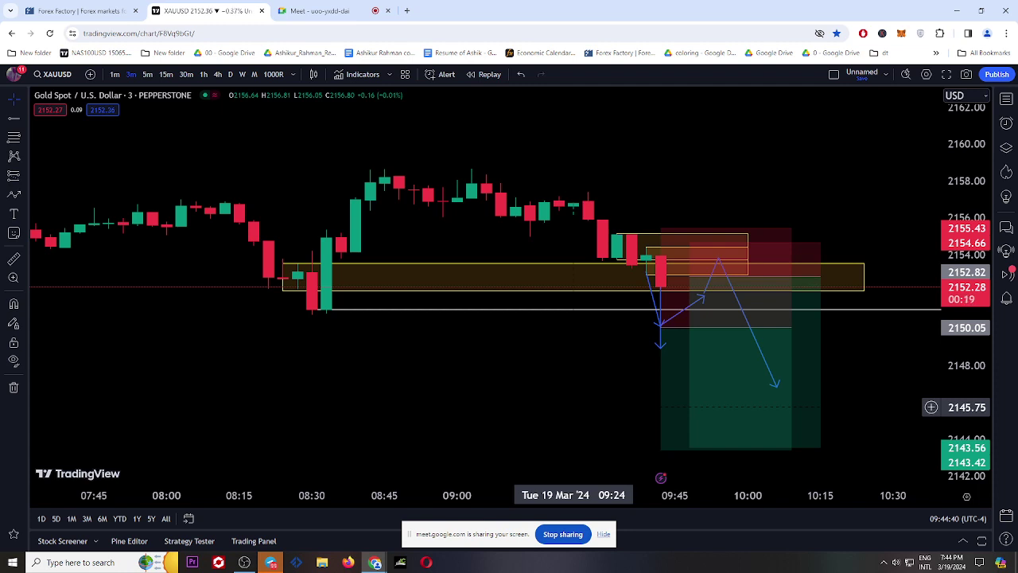
- On the 30-minute timeframe, draw a rectangle from 2148.31 to 2145.81, spanning 18 March 01:00 to 19 March 14:30
click(167, 76)
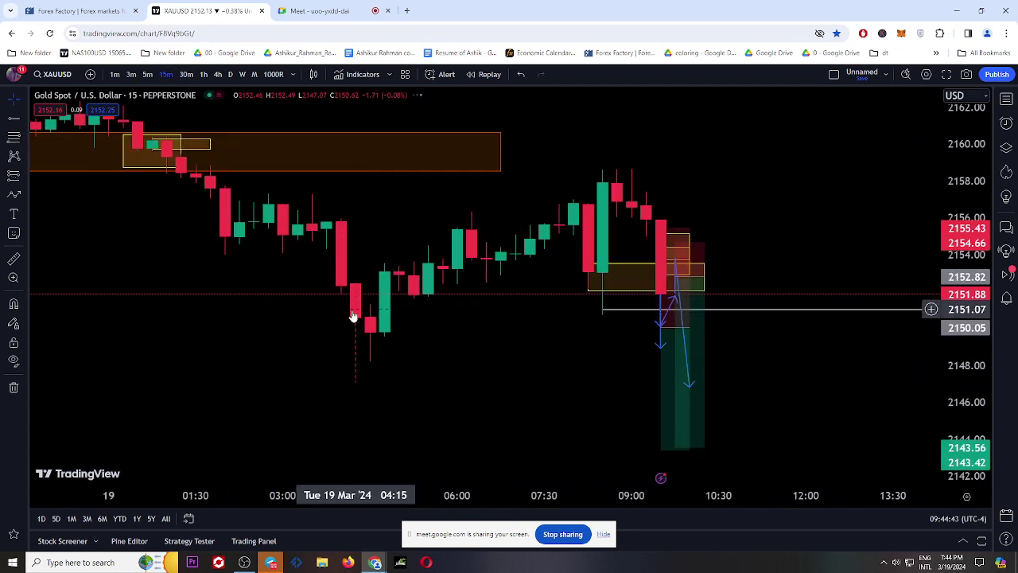
click(186, 75)
scroll(310, 342, down, 3)
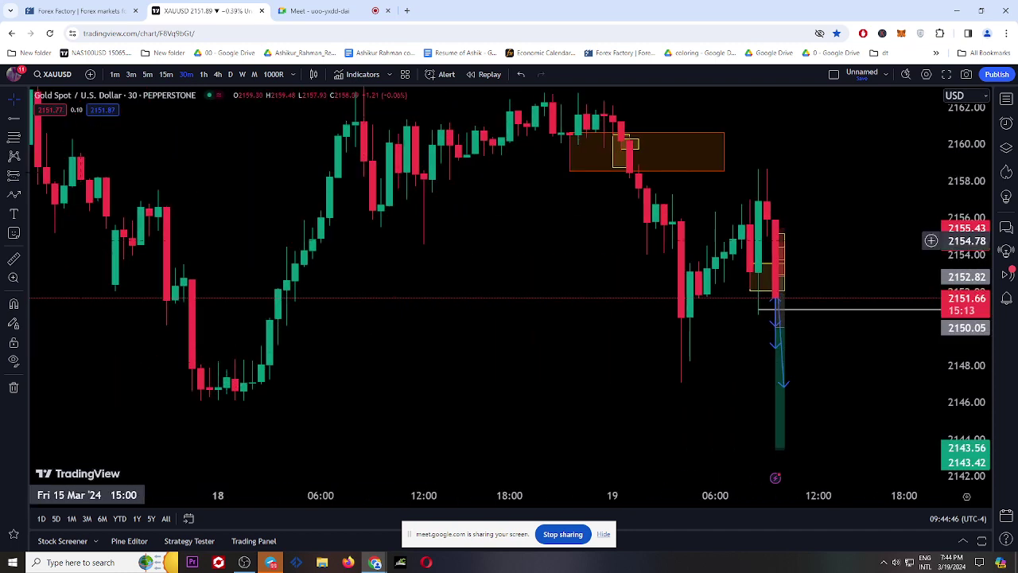
click(25, 181)
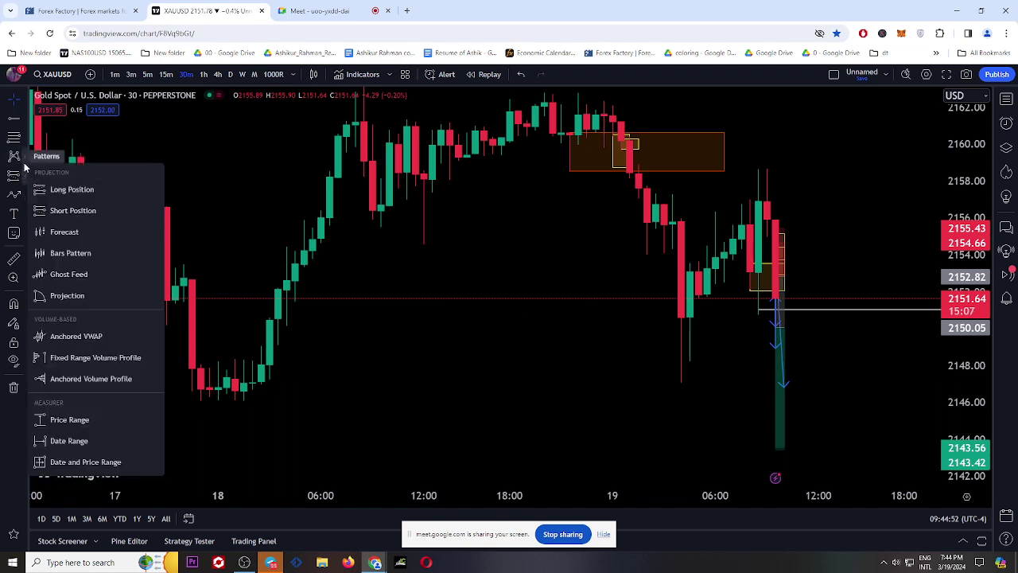
mouse_move(24, 146)
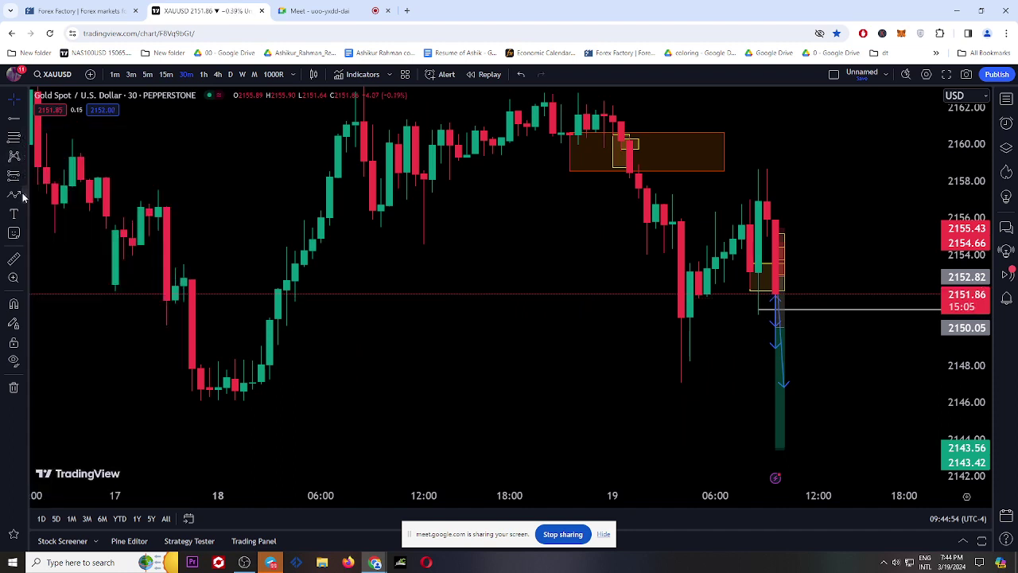
click(21, 196)
click(64, 345)
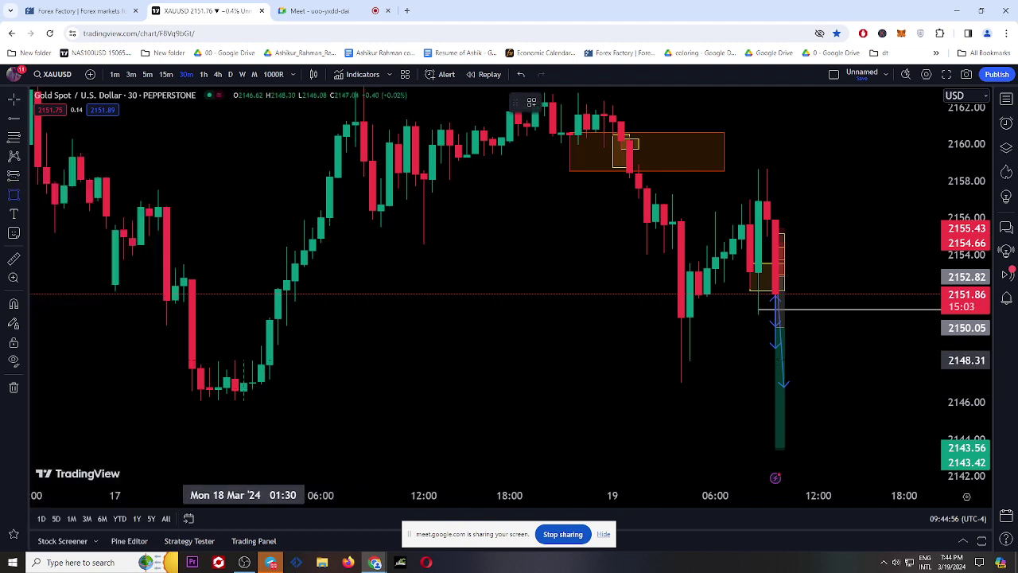
mouse_move(235, 361)
mouse_down()
mouse_move(784, 416)
mouse_move(861, 405)
mouse_up()
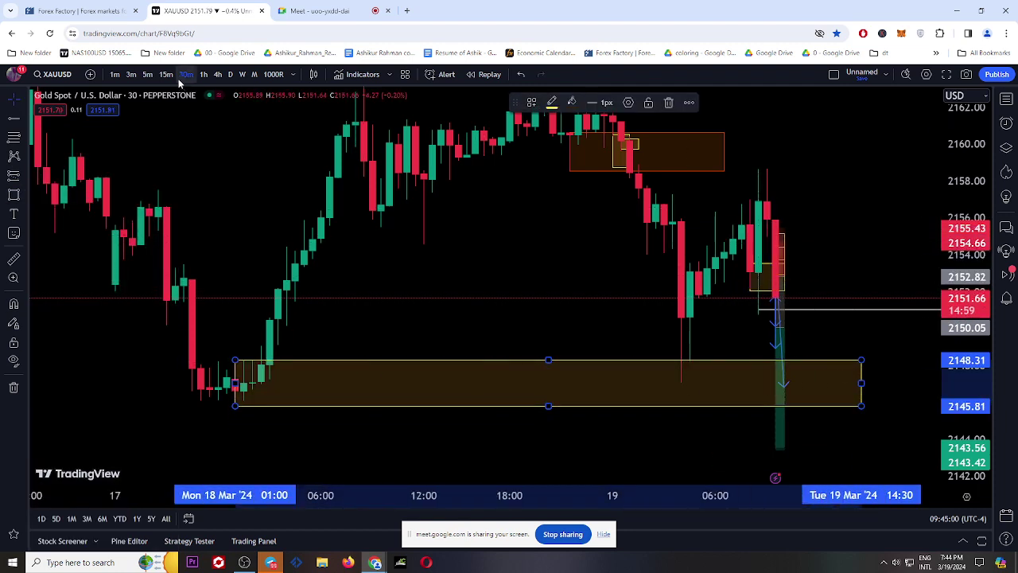
- Compare the 5-minute and 3-minute timeframes, examining recent candles against the zones, the 2151.04 level and both short positions
click(149, 74)
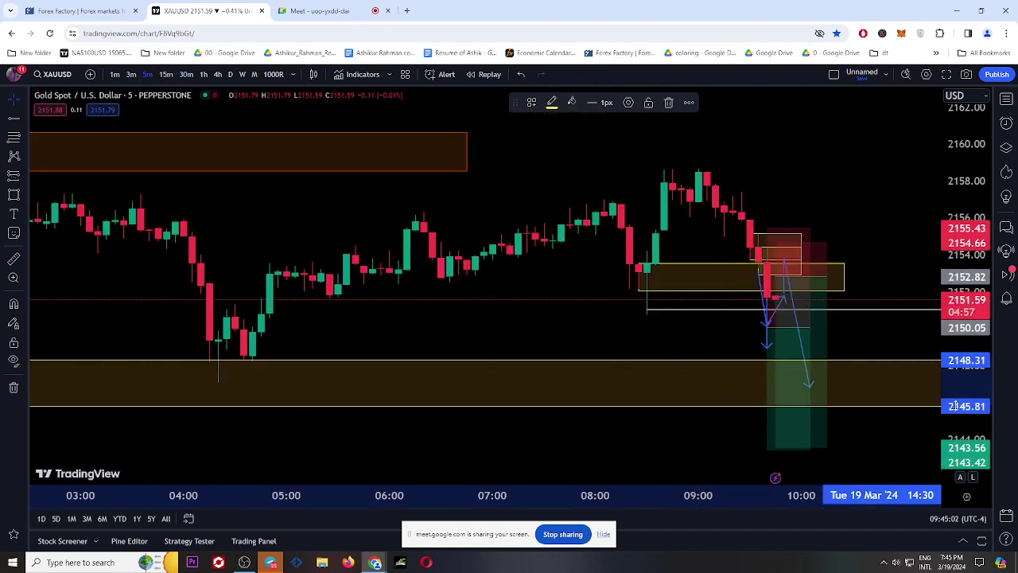
scroll(931, 288, up, 3)
drag(847, 292, 715, 345)
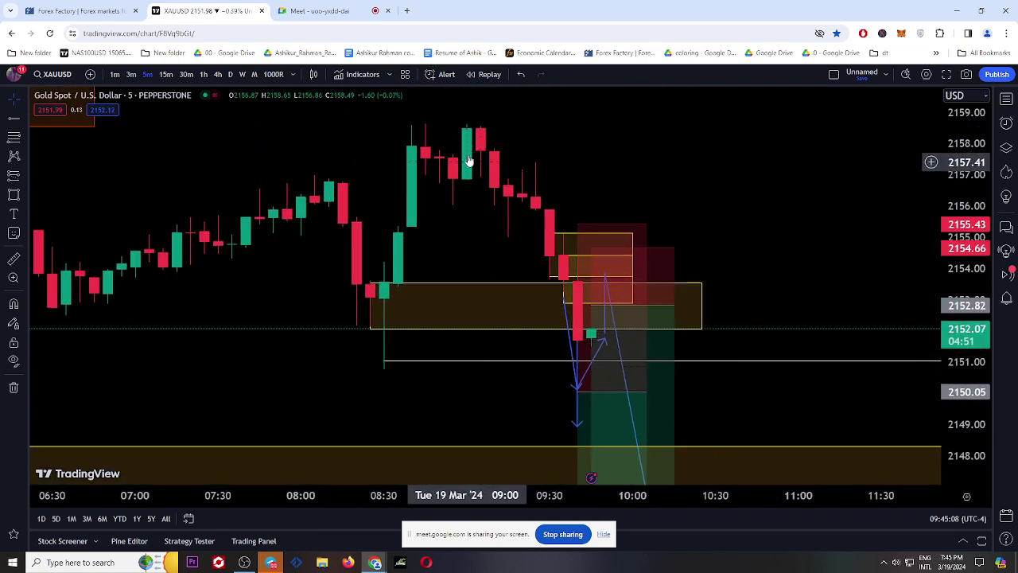
click(134, 74)
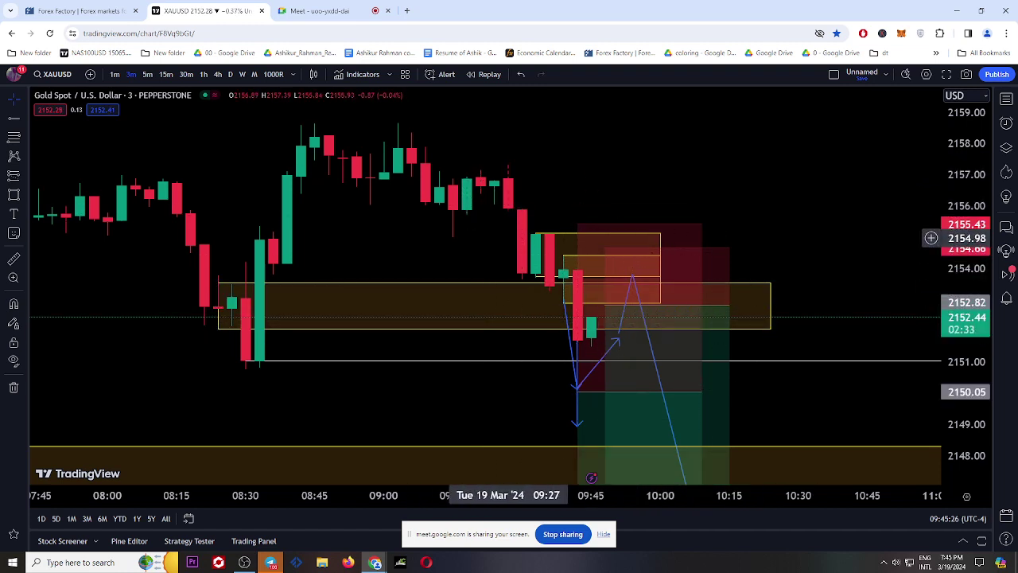
click(563, 328)
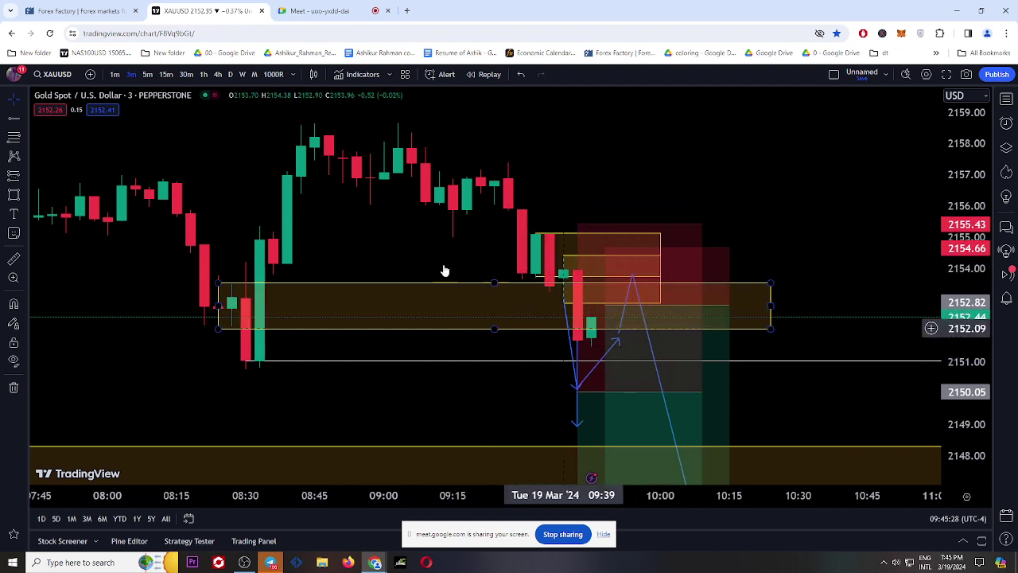
scroll(445, 272, down, 1)
click(629, 278)
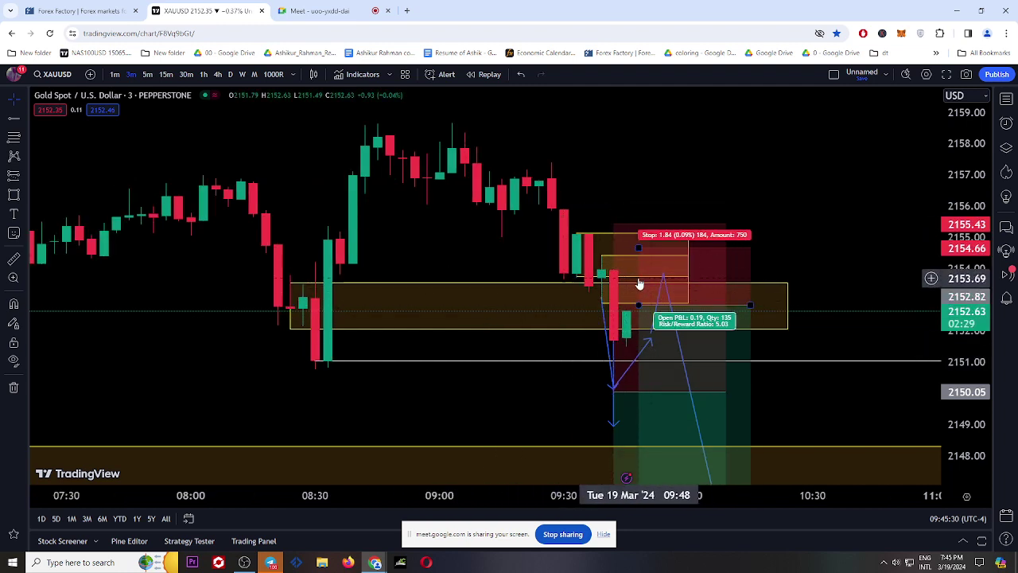
click(583, 241)
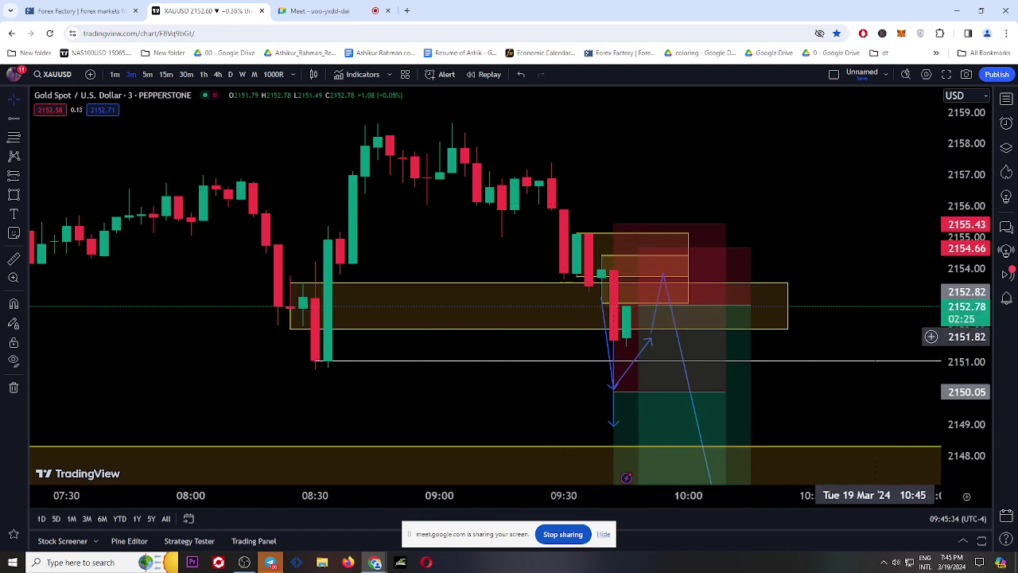
drag(972, 204, 927, 395)
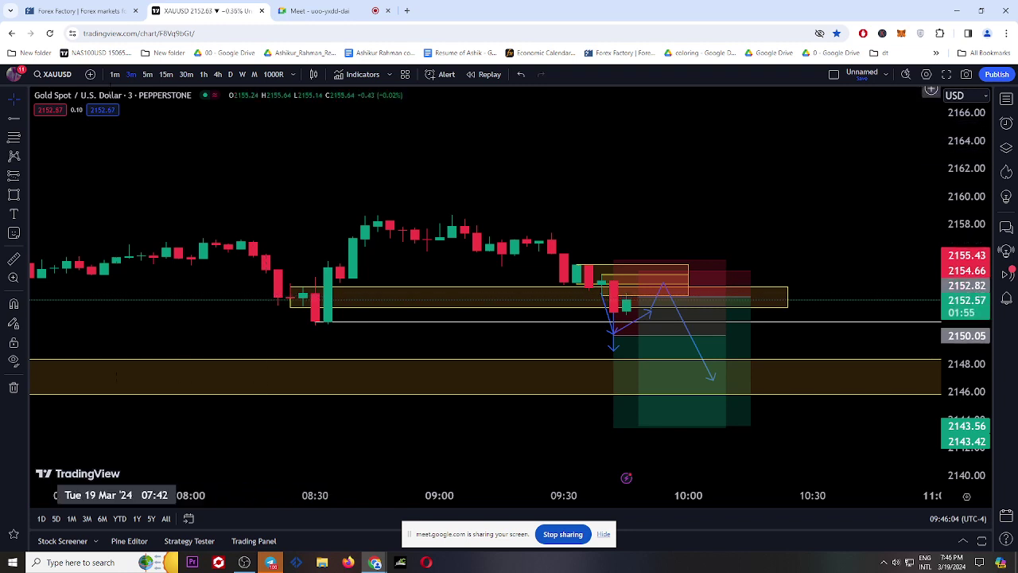
click(147, 74)
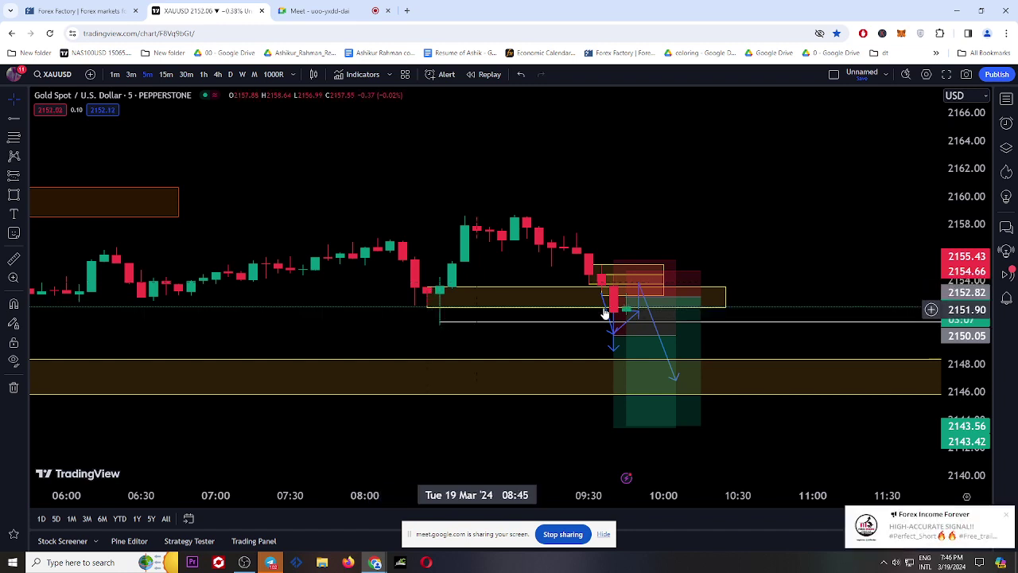
click(1006, 514)
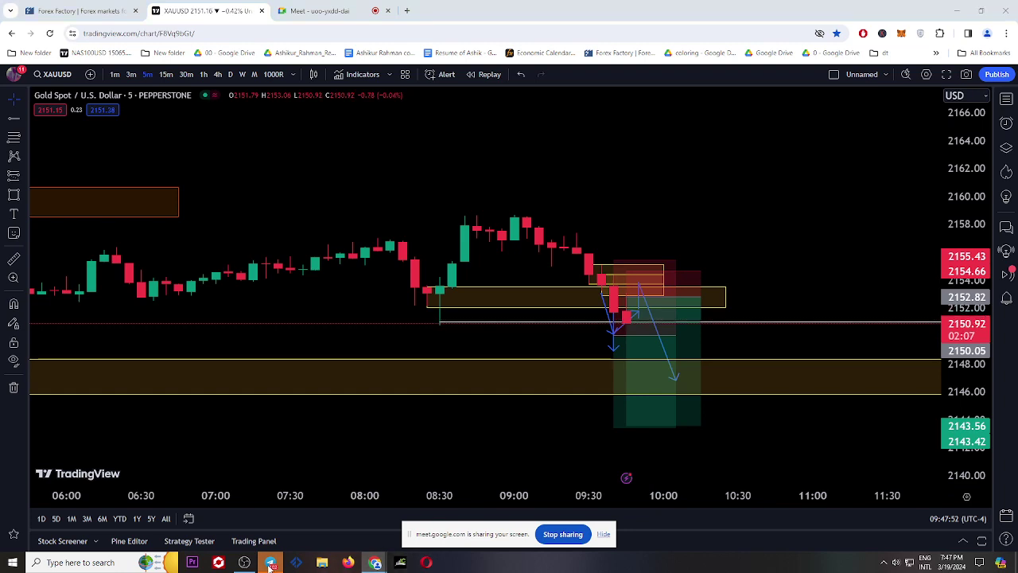
- Switch to the Google Meet call, dismiss the call-time reminder and highlight the chat question about how often price reacts to the zone
click(270, 562)
click(271, 562)
mouse_move(383, 563)
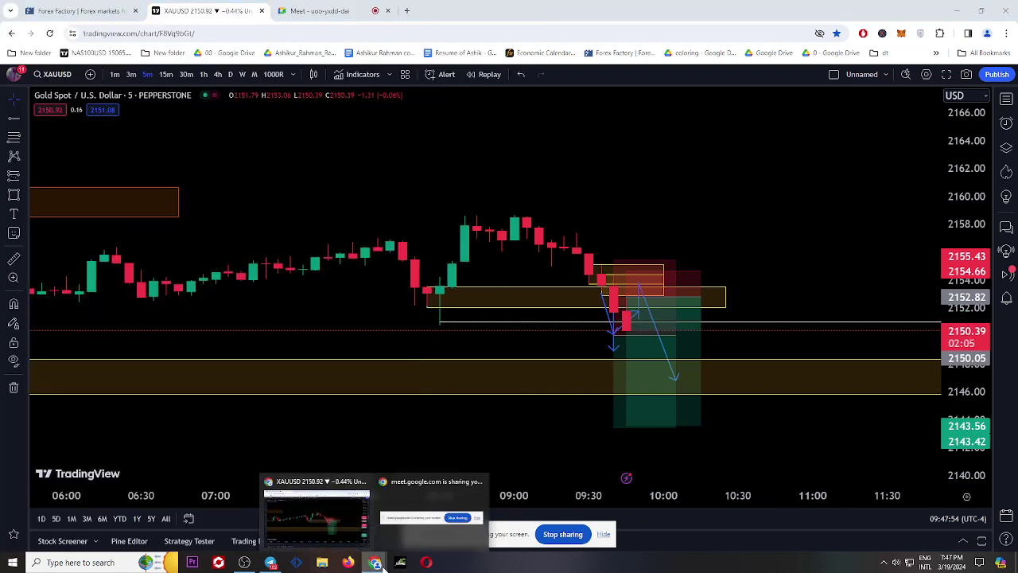
click(300, 7)
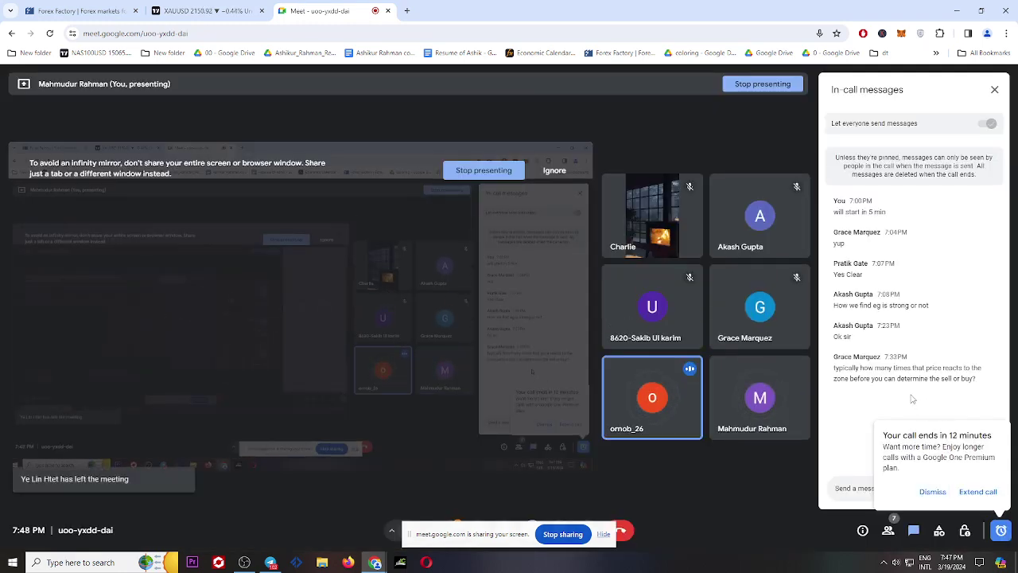
click(935, 491)
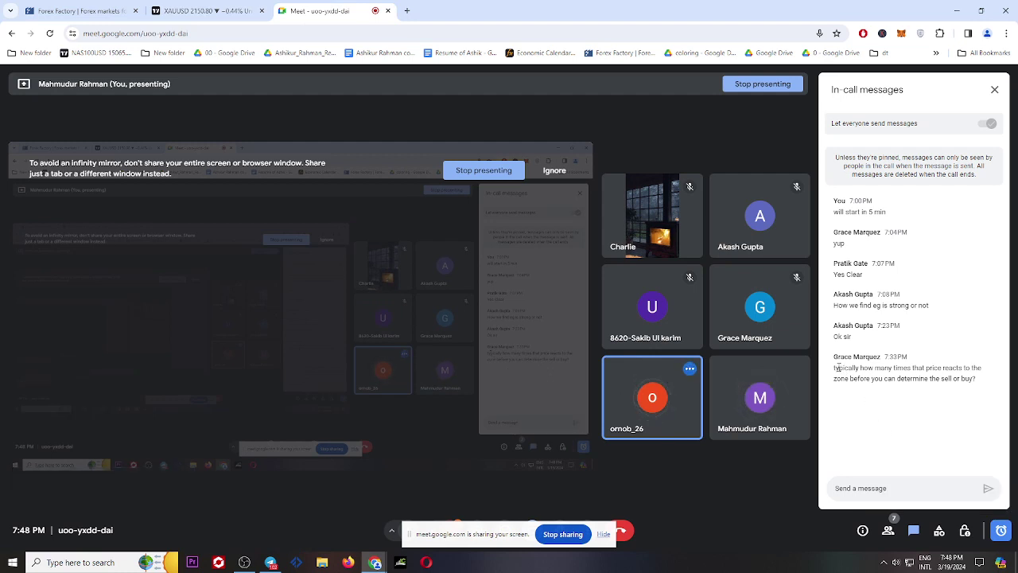
drag(838, 368, 940, 372)
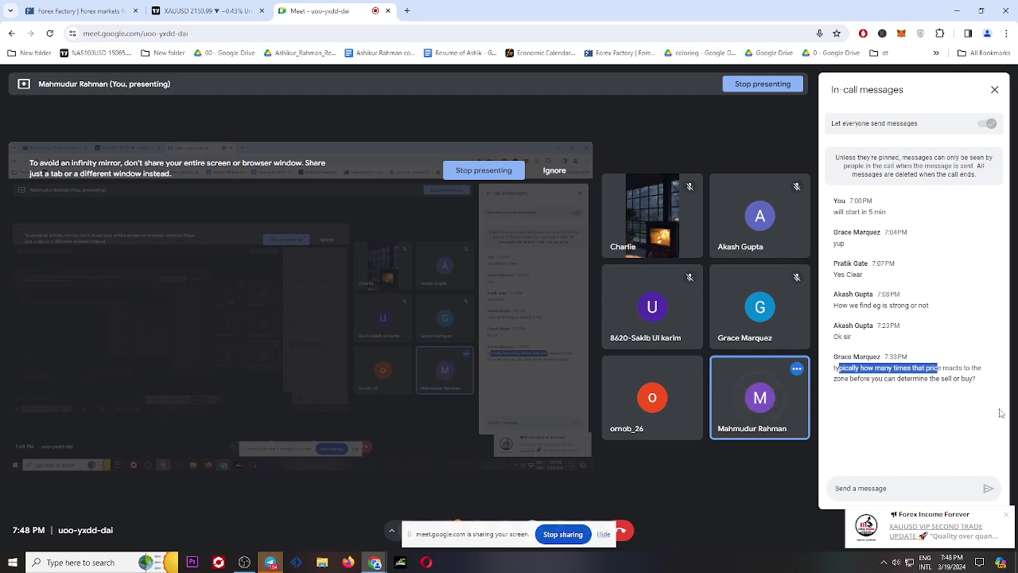
- Dismiss the notification, return to the XAUUSD 5-minute chart and remove all drawings to expose the bare candles
click(1006, 516)
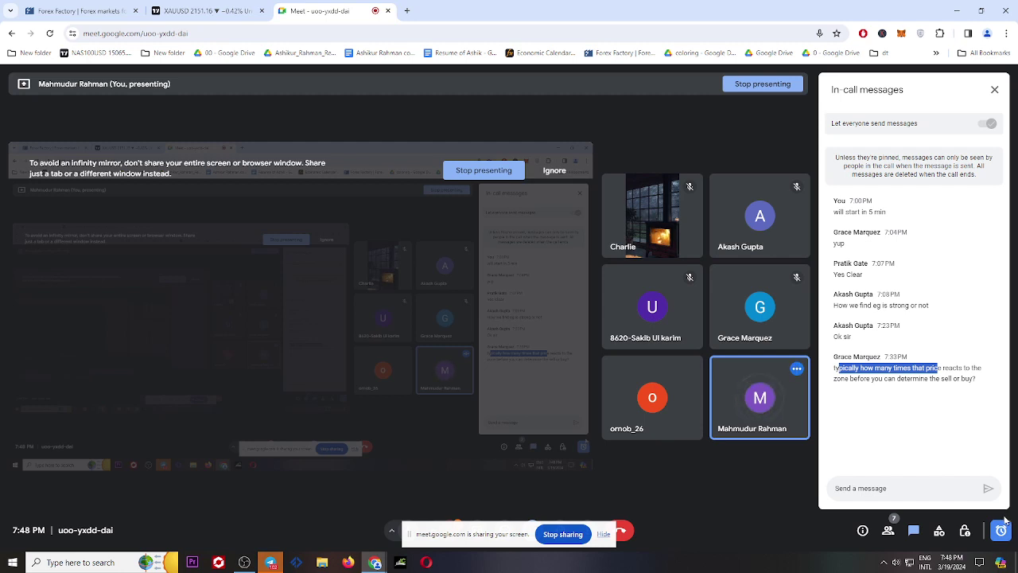
click(193, 17)
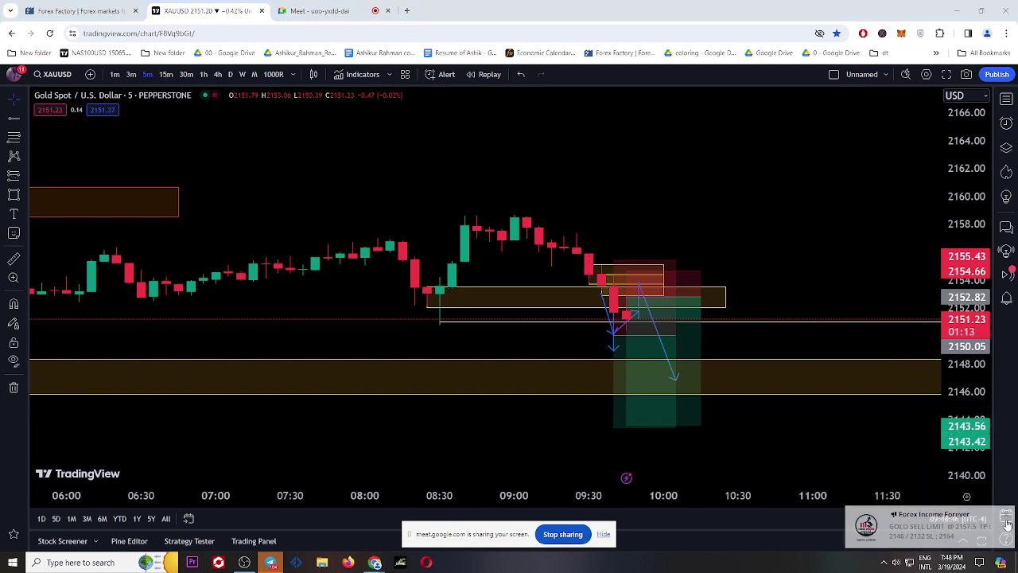
scroll(704, 398, up, 3)
drag(979, 455, 979, 131)
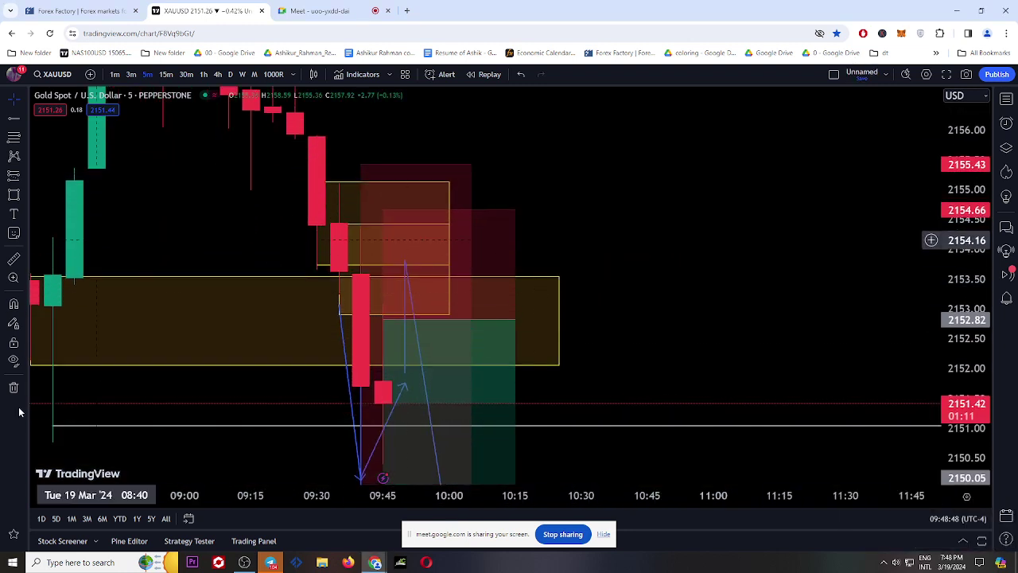
mouse_move(14, 388)
click(51, 423)
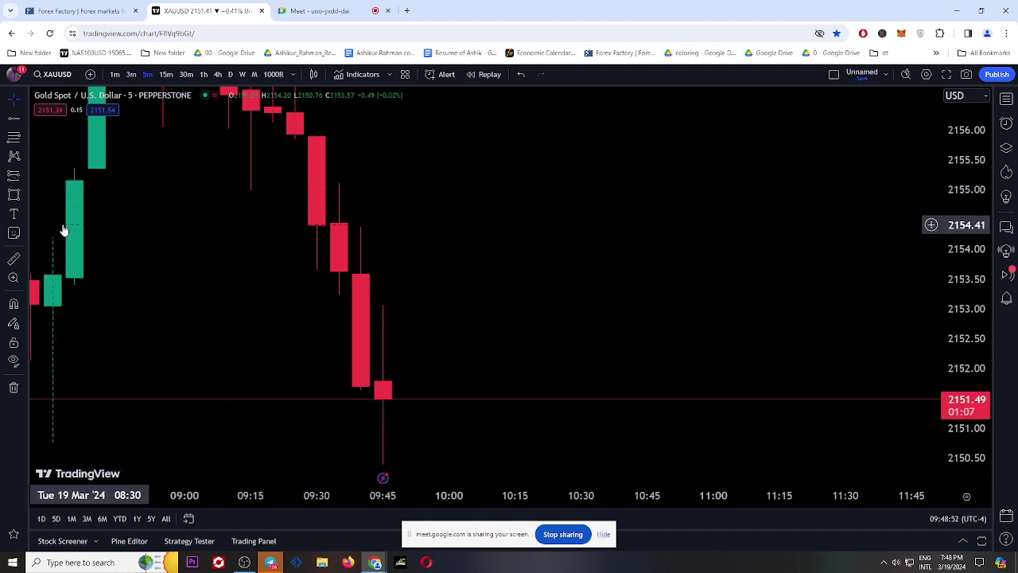
- Capture a 98x369 area around the 09:40 candle, try tracing its open and body in red pen, and undo the strokes below the open
key(Print)
drag(339, 214, 391, 411)
click(401, 312)
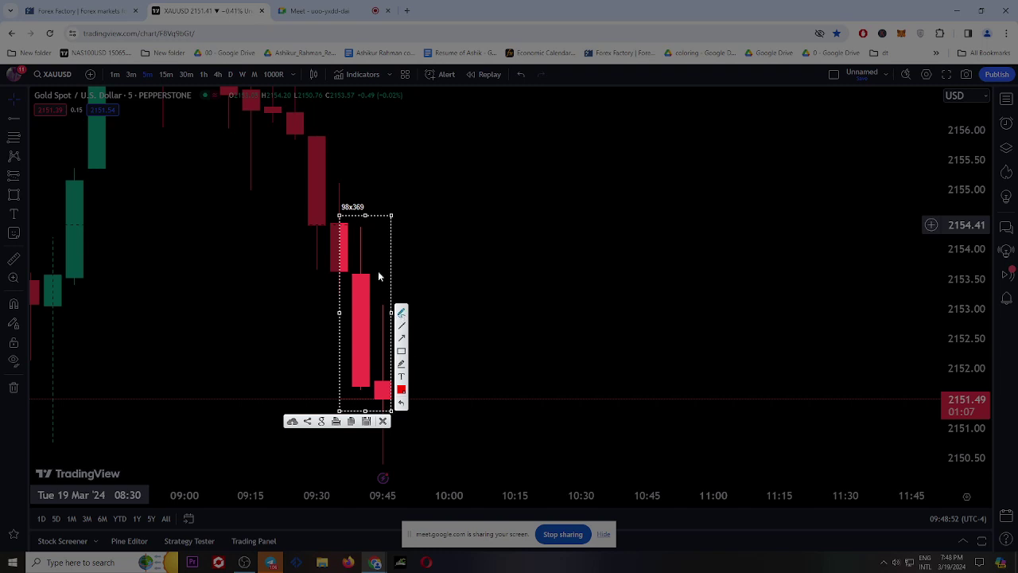
drag(353, 276, 365, 276)
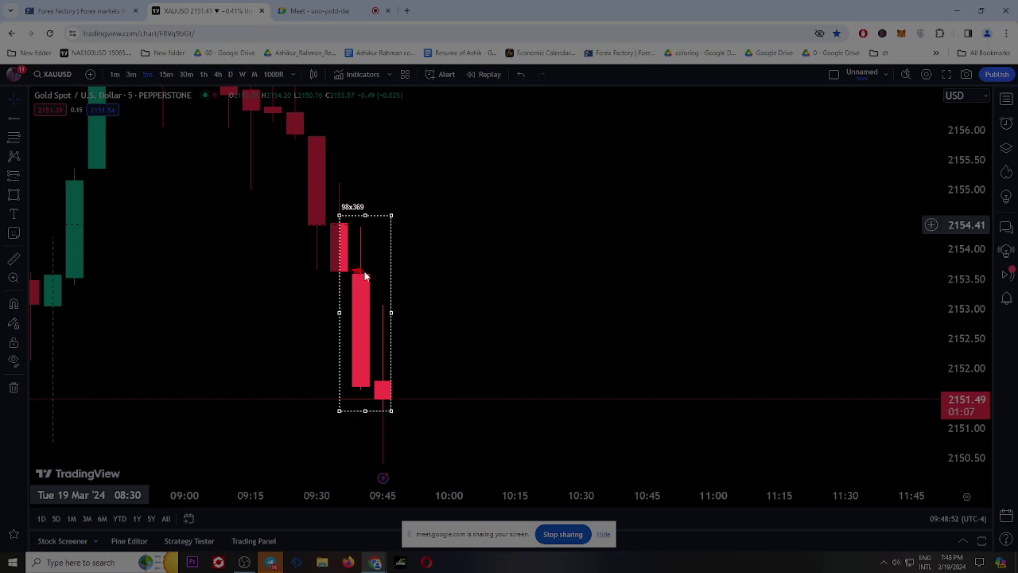
drag(365, 275, 361, 299)
drag(360, 346, 360, 344)
drag(364, 273, 378, 277)
click(373, 389)
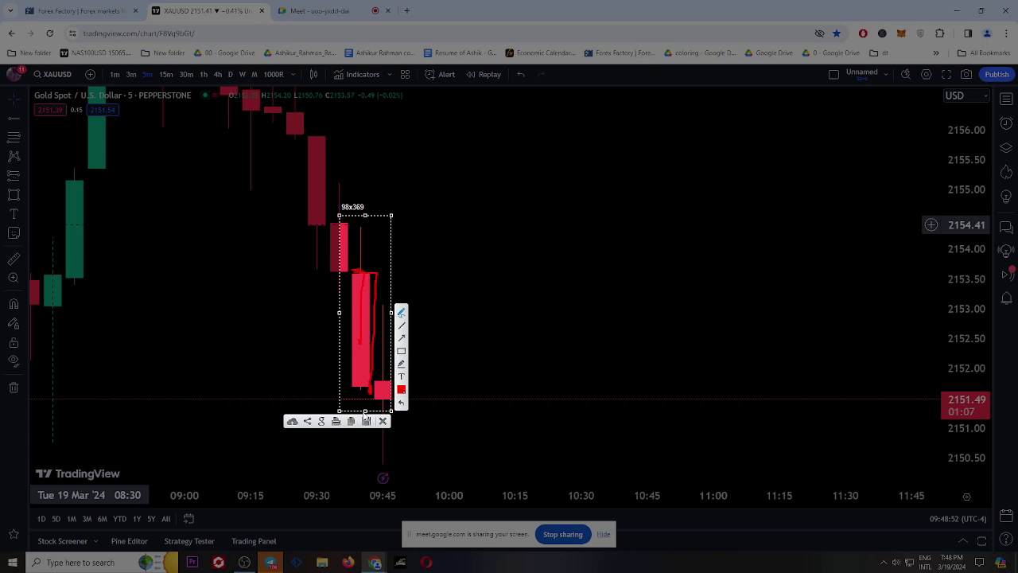
click(401, 403)
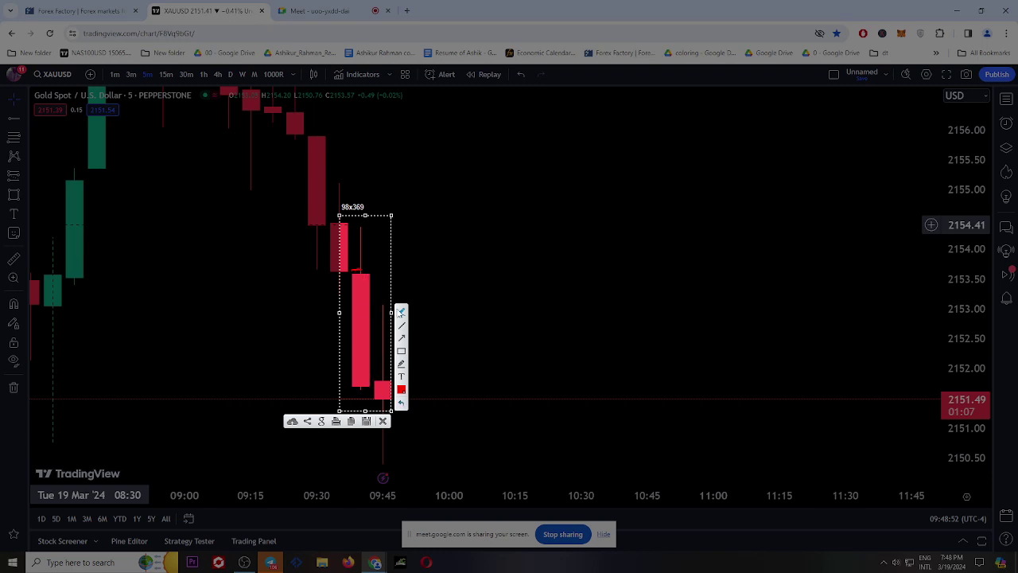
- Trace the 09:40 candle's price movement up its wick and down its body in red pen, then discard the capture
click(366, 273)
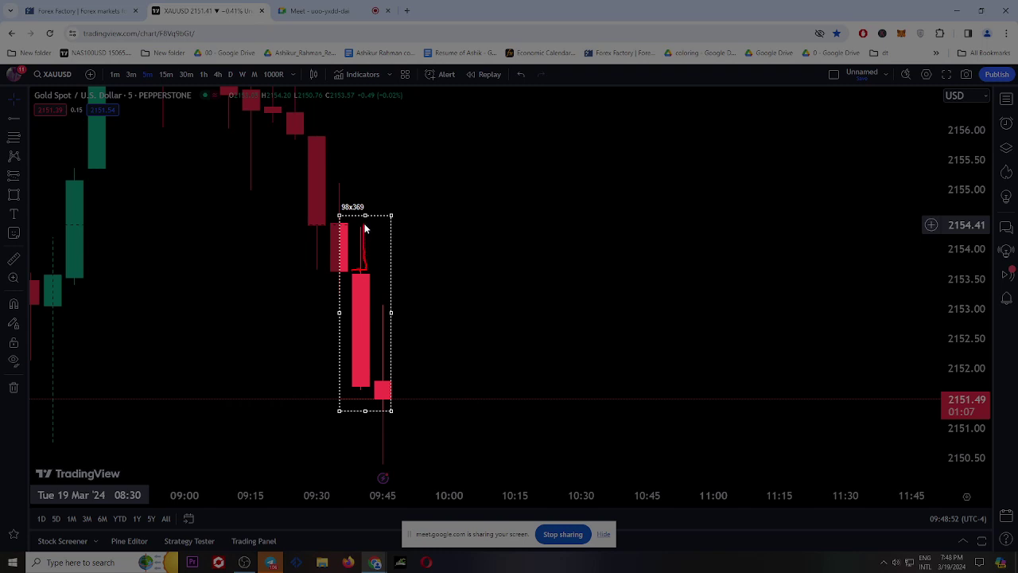
drag(367, 230, 371, 390)
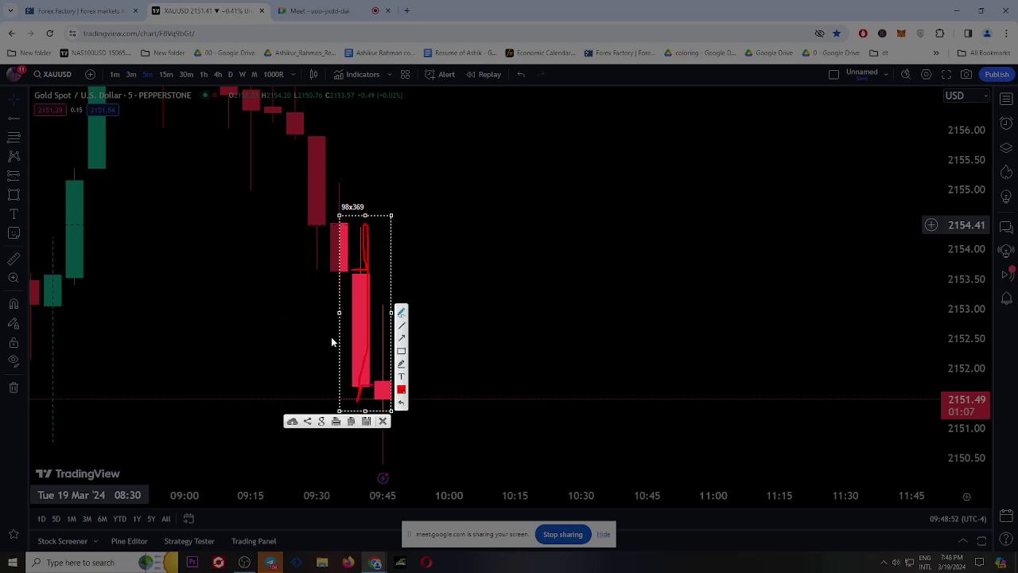
click(383, 421)
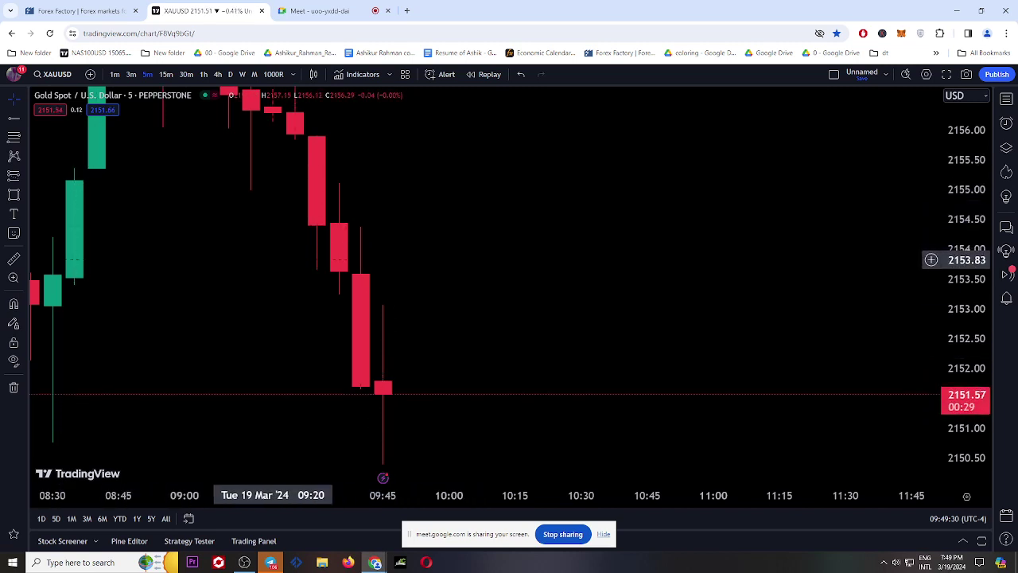
- Capture a larger 1242x716 chart area and draw a red pen path beside the 09:40 candle, from its open up to its high and down to its close
key(Print)
drag(243, 133, 902, 513)
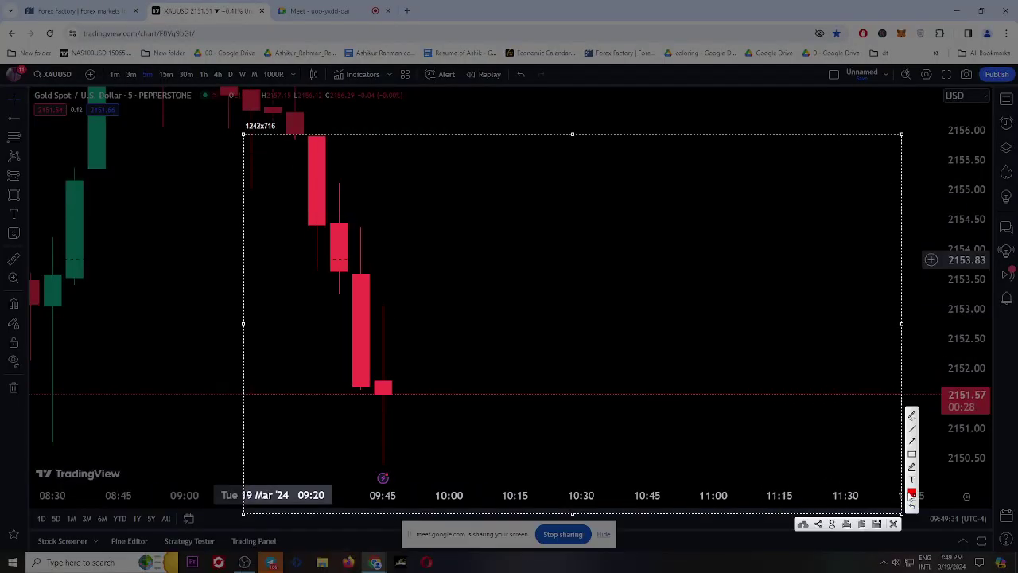
click(912, 415)
mouse_move(378, 269)
mouse_down()
mouse_move(395, 264)
mouse_move(404, 234)
mouse_move(403, 389)
mouse_up()
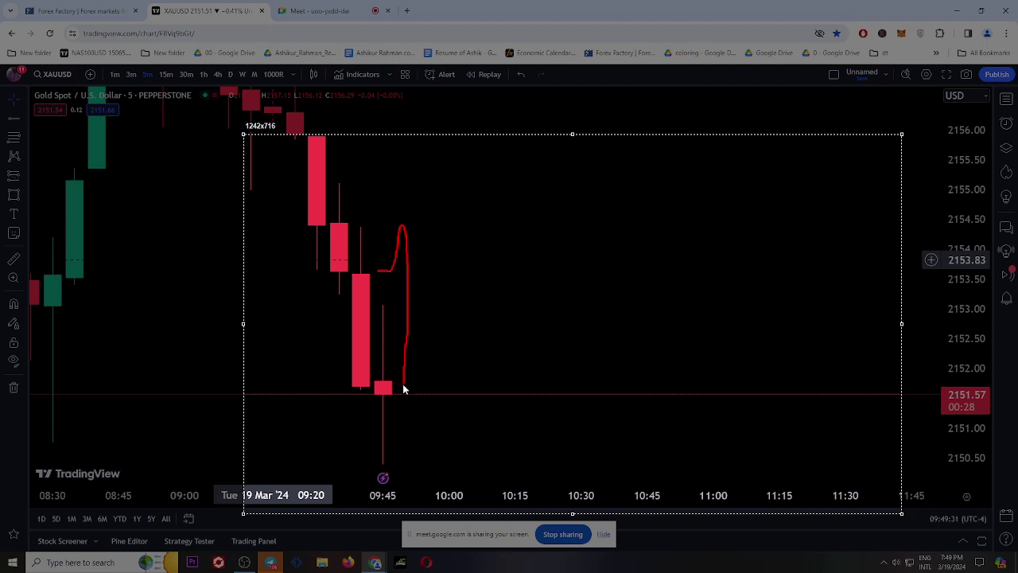